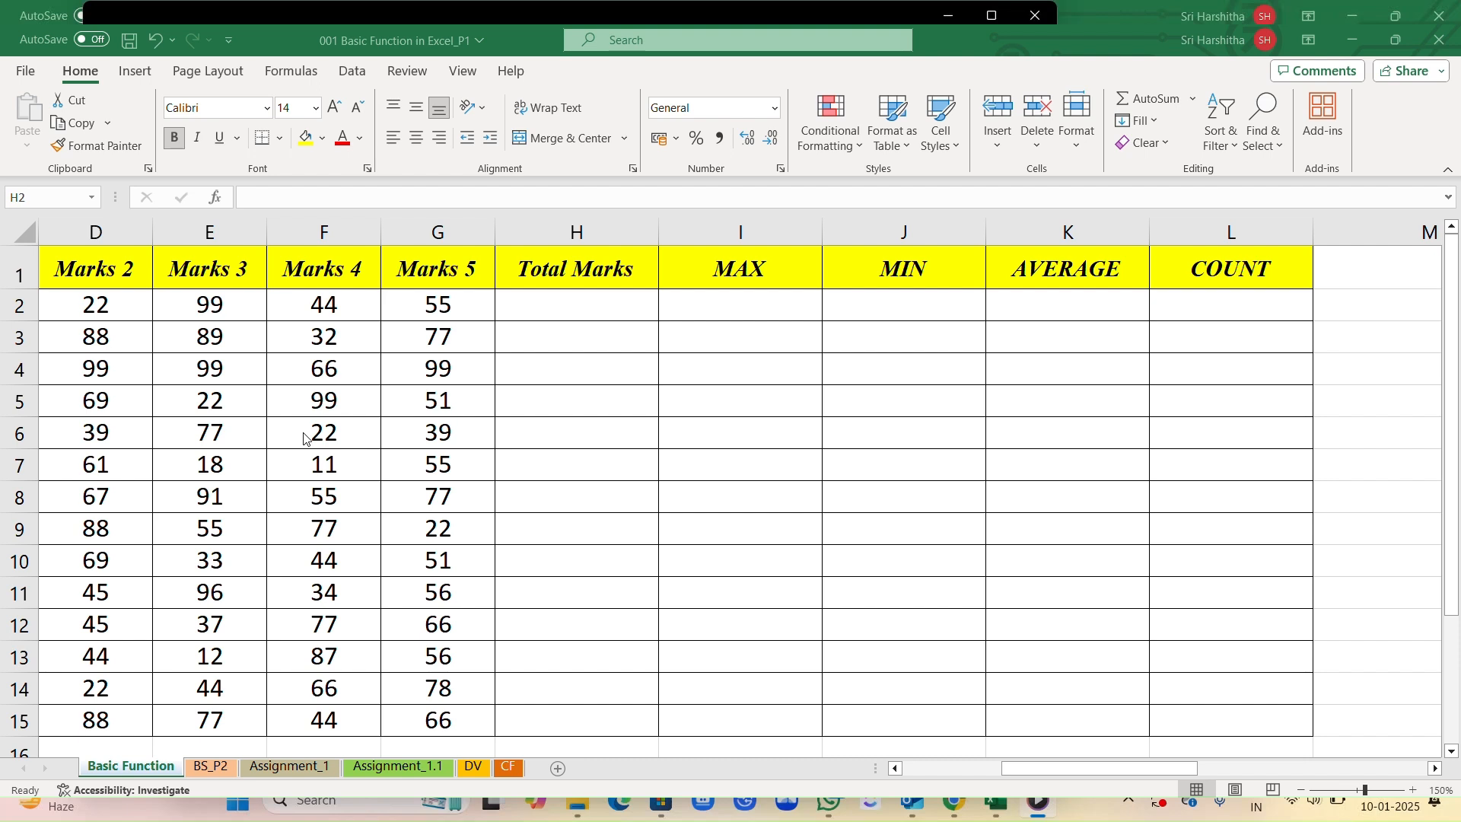
click(536, 303)
click(535, 304)
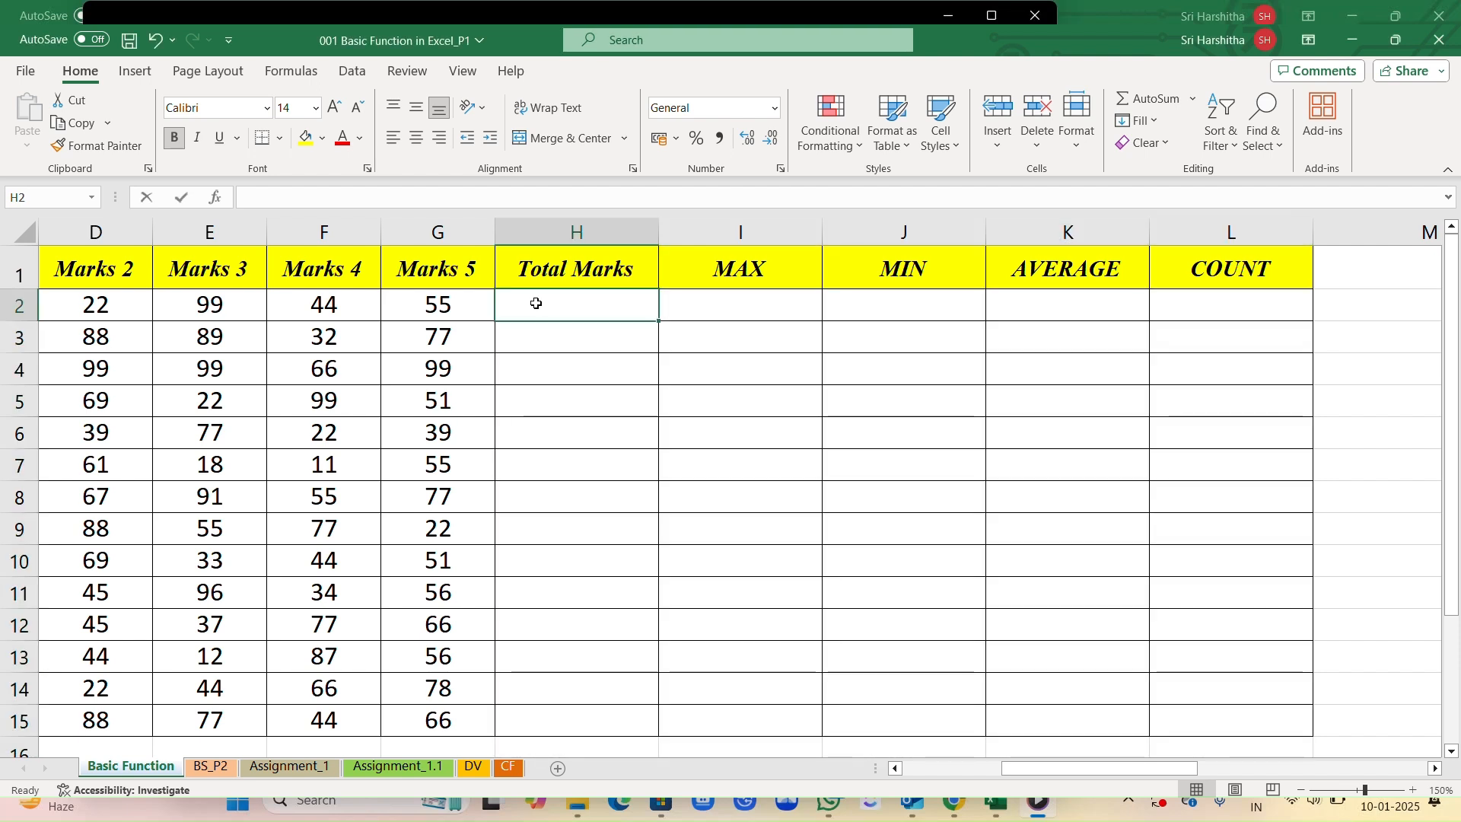
text(=summ)
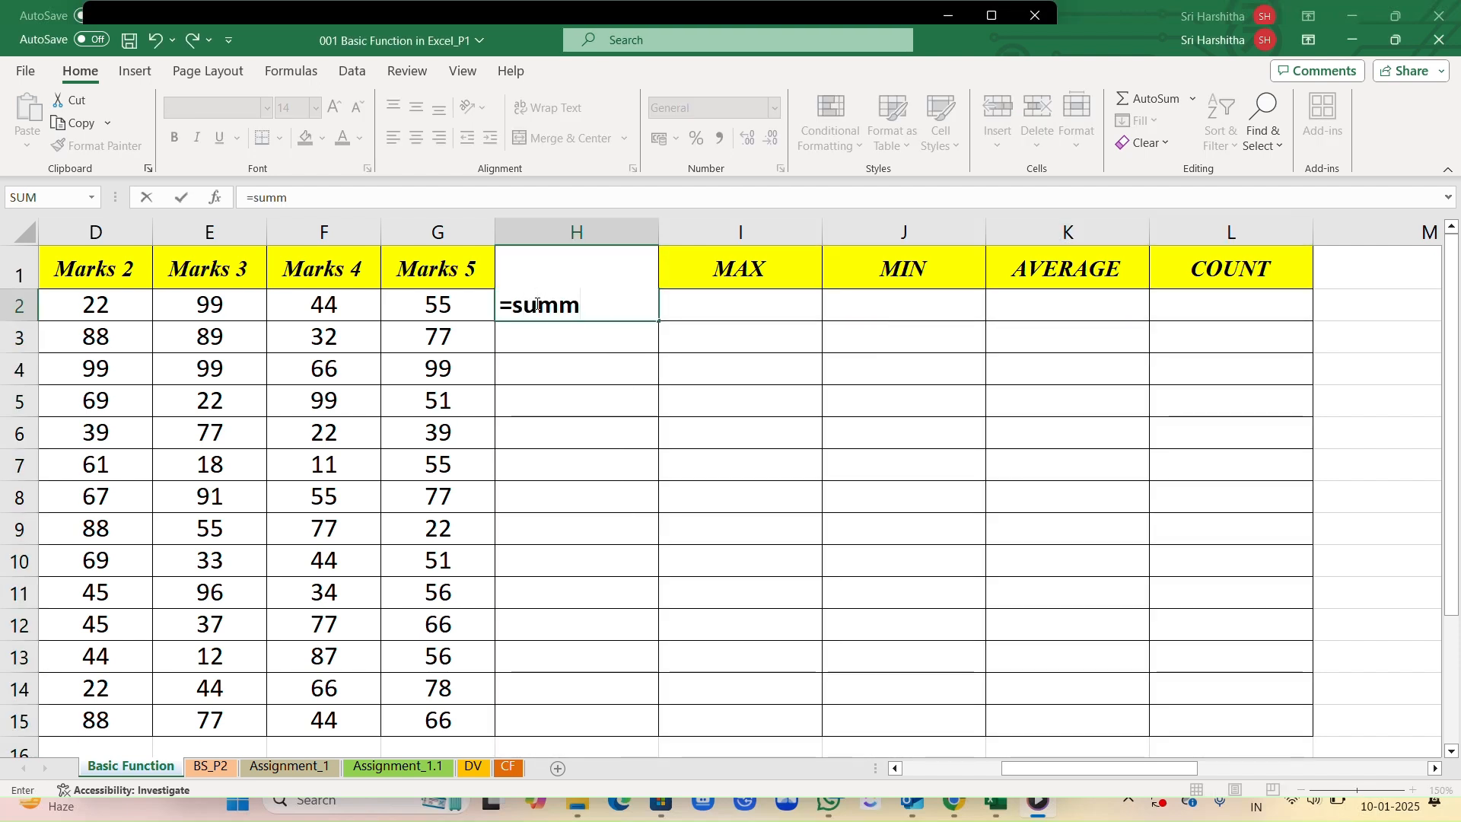
key(BackSpace)
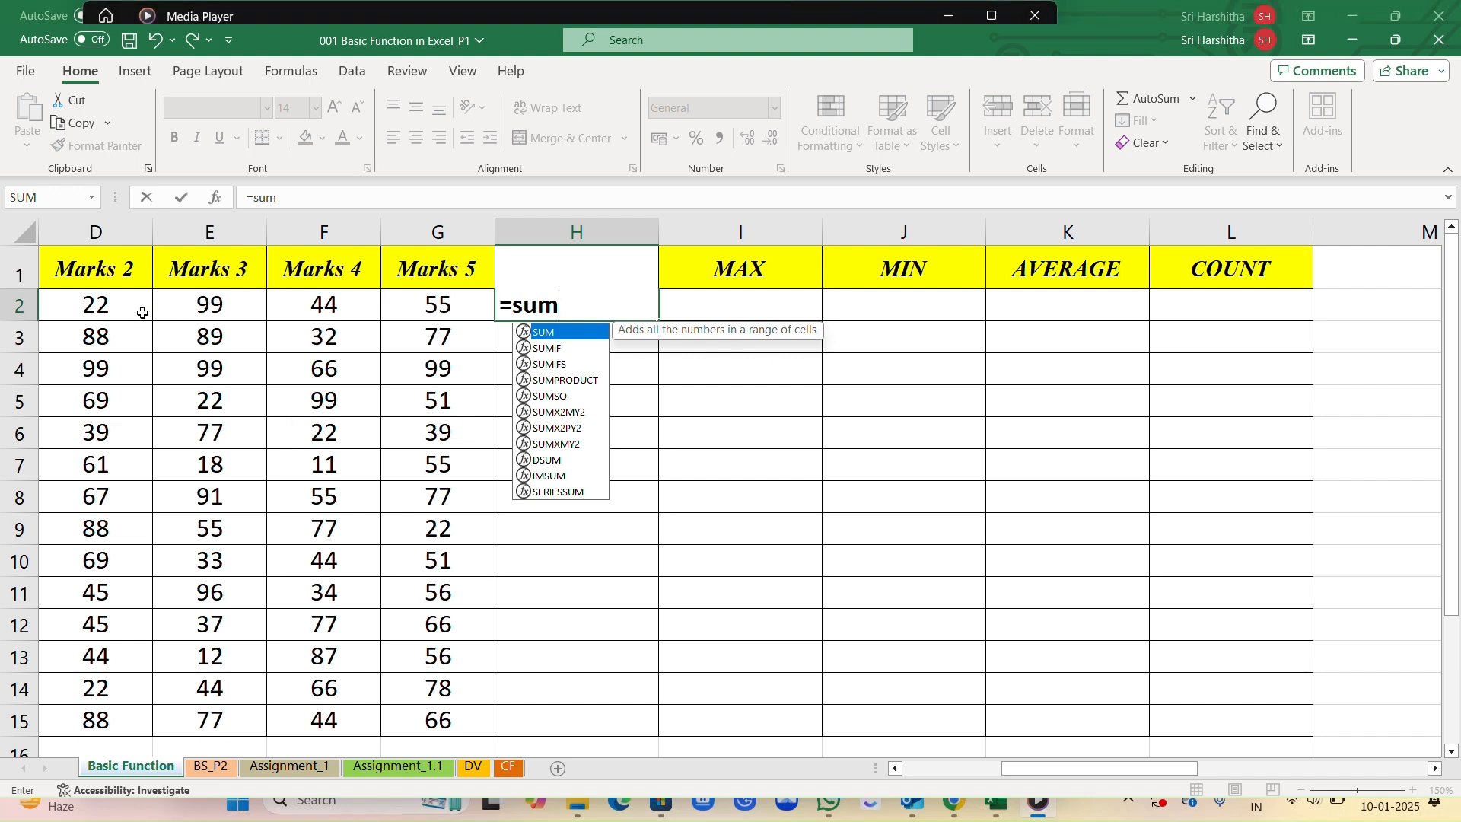
scroll(142, 312, left, 3)
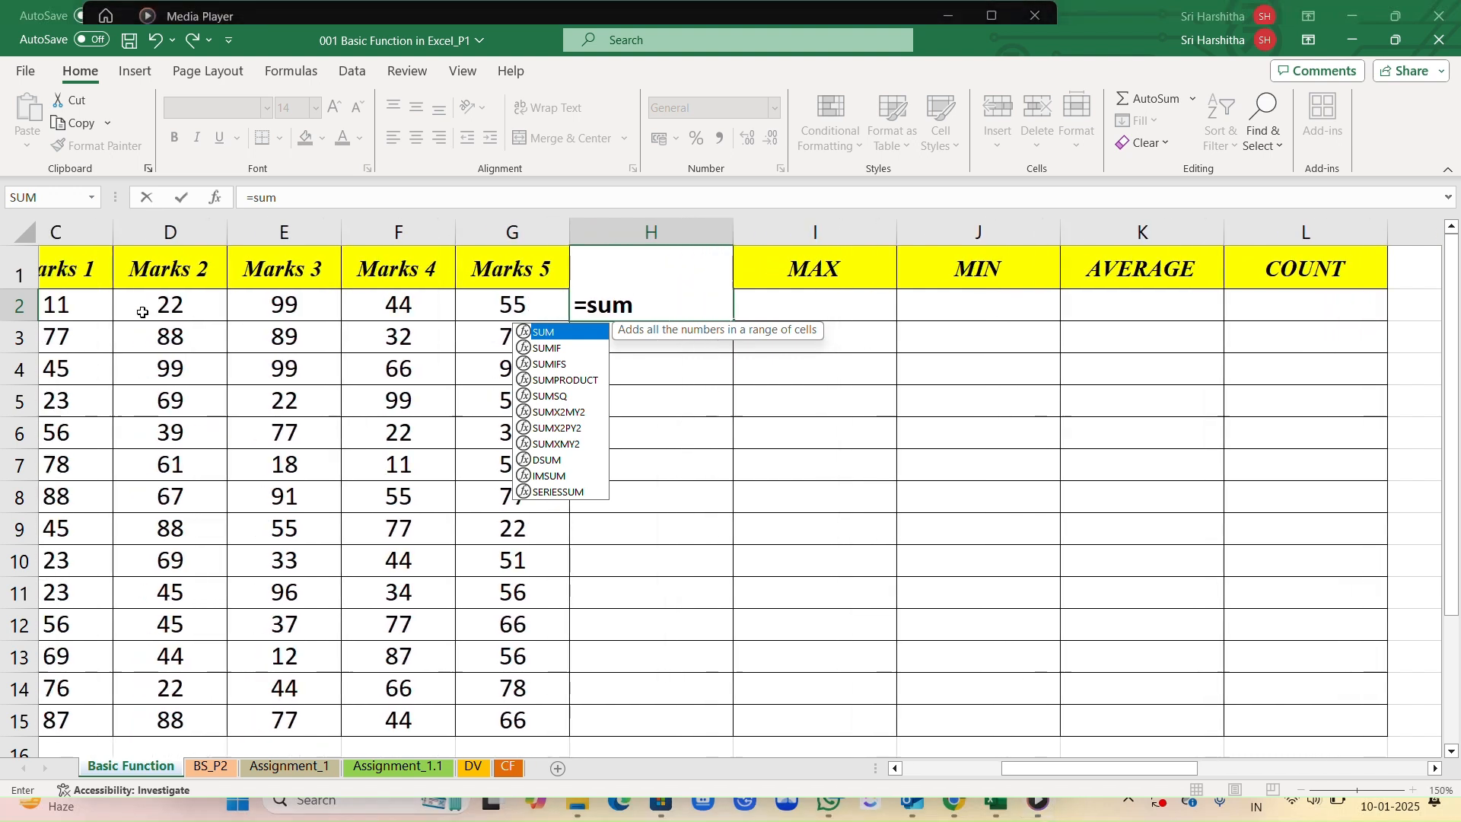
scroll(142, 312, left, 3)
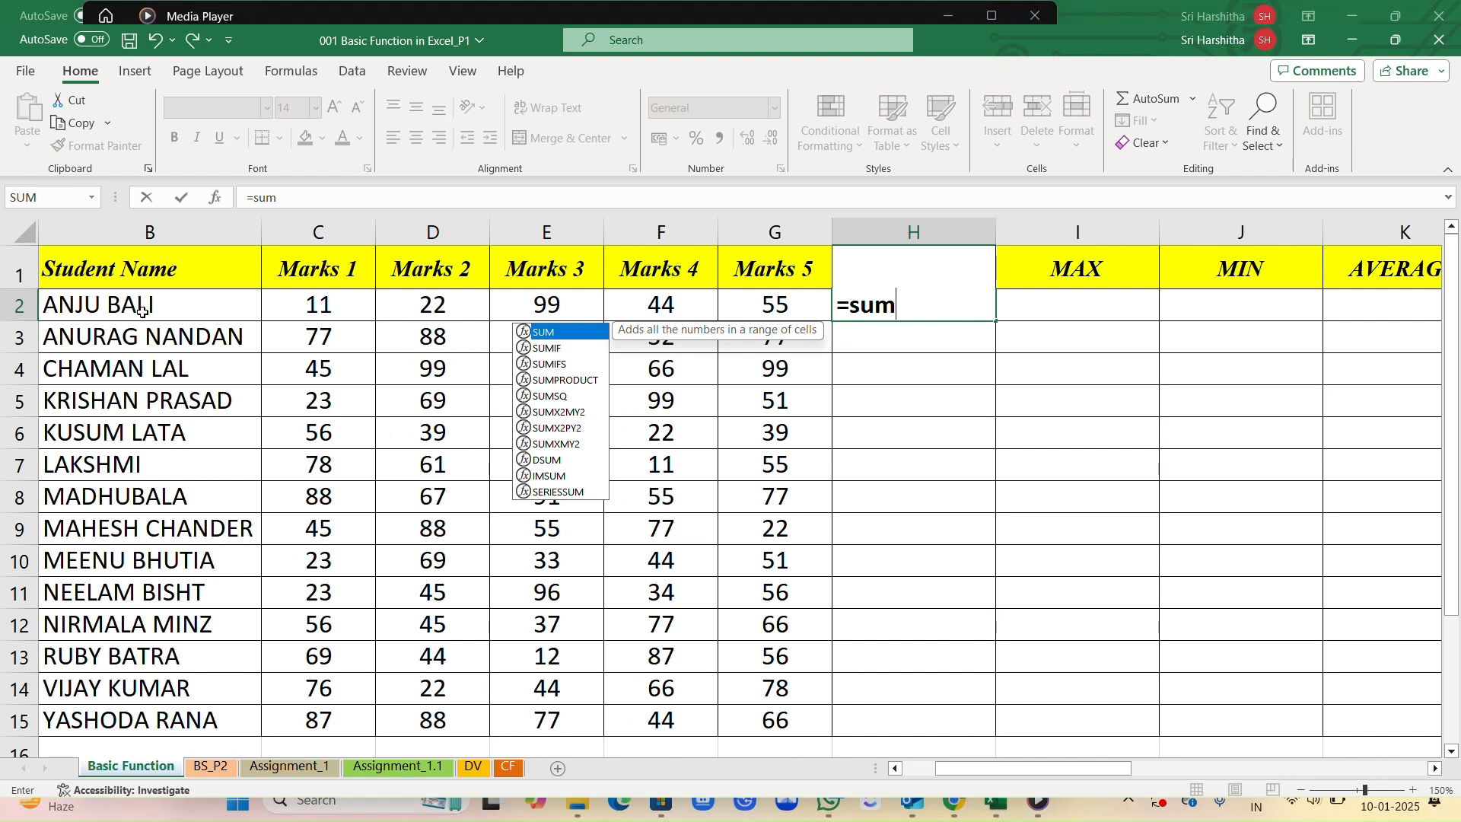
click(294, 298)
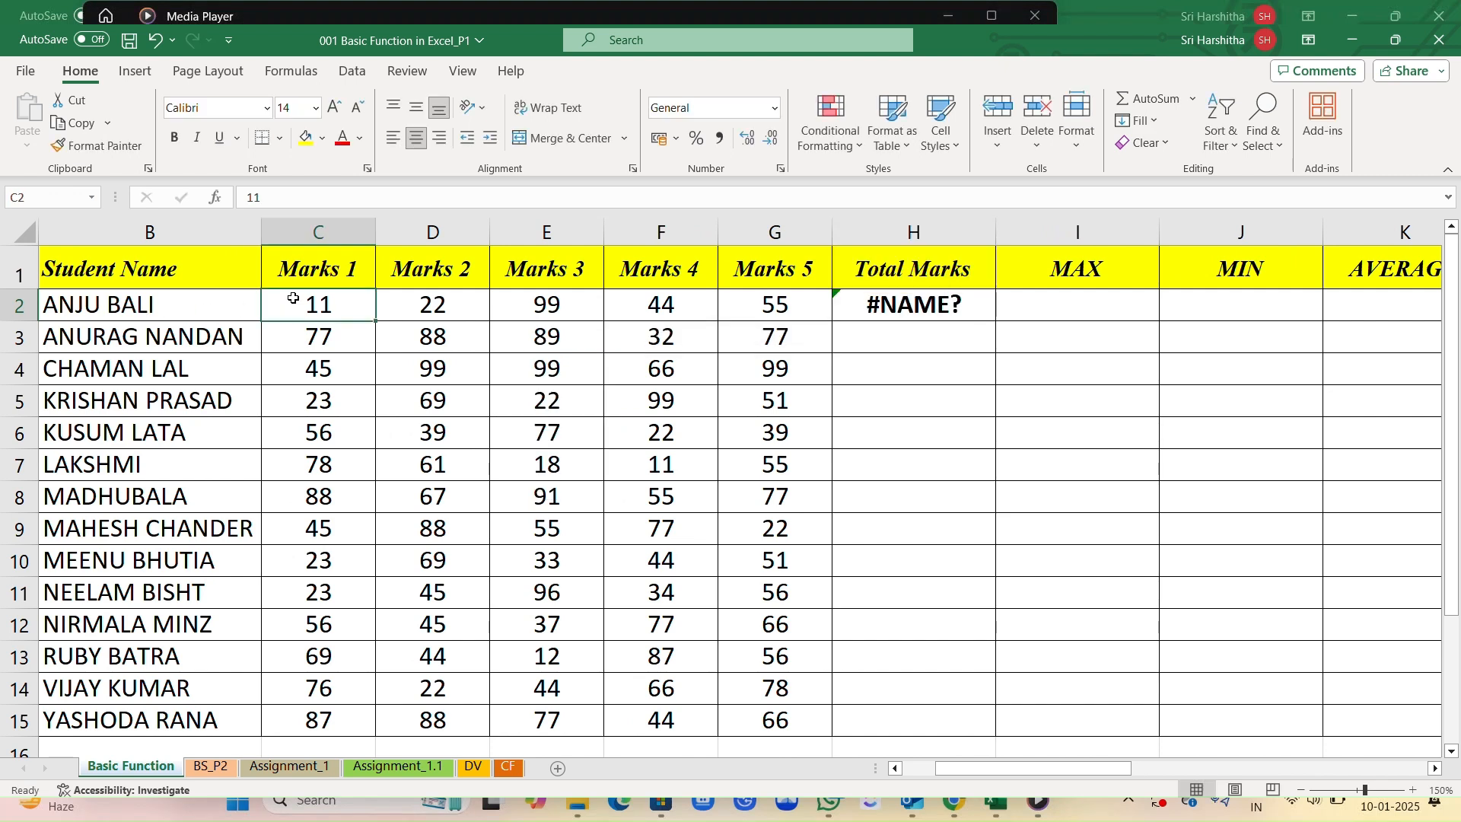
click(855, 305)
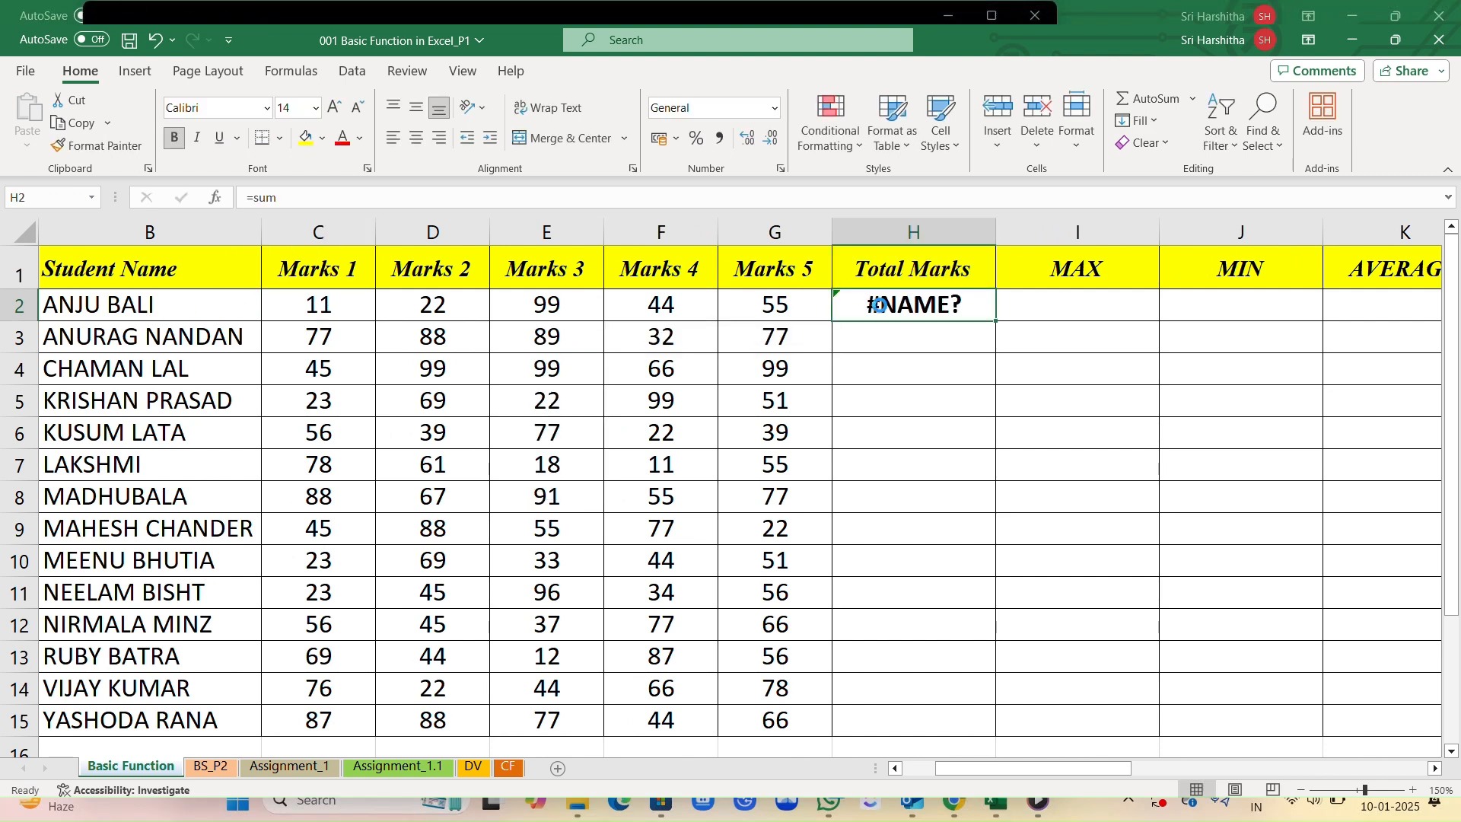
key(Delete)
- Total the first student's five marks in cell H2 with =SUM(C2:G2)
drag(335, 296, 767, 313)
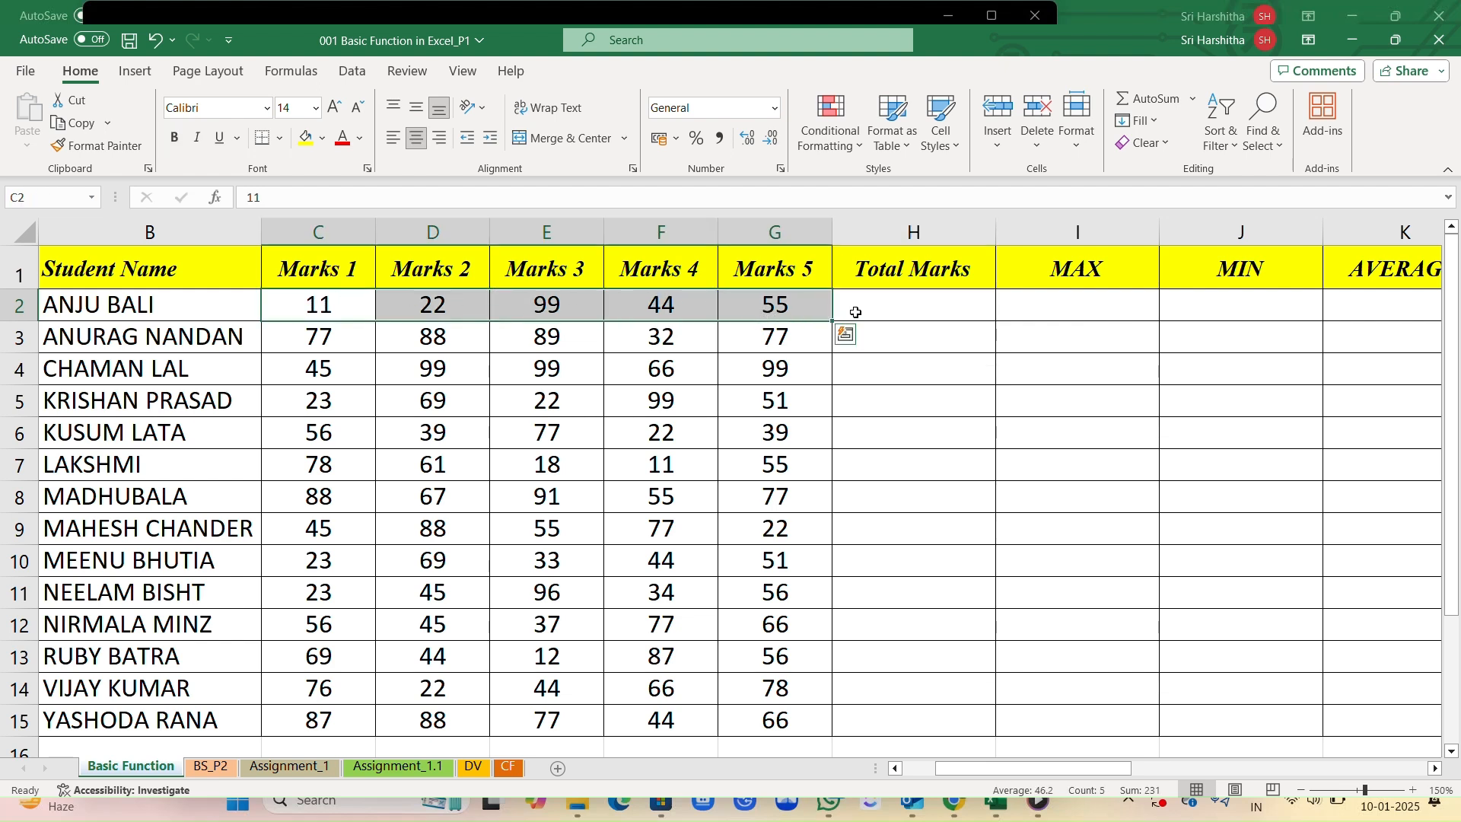
click(898, 313)
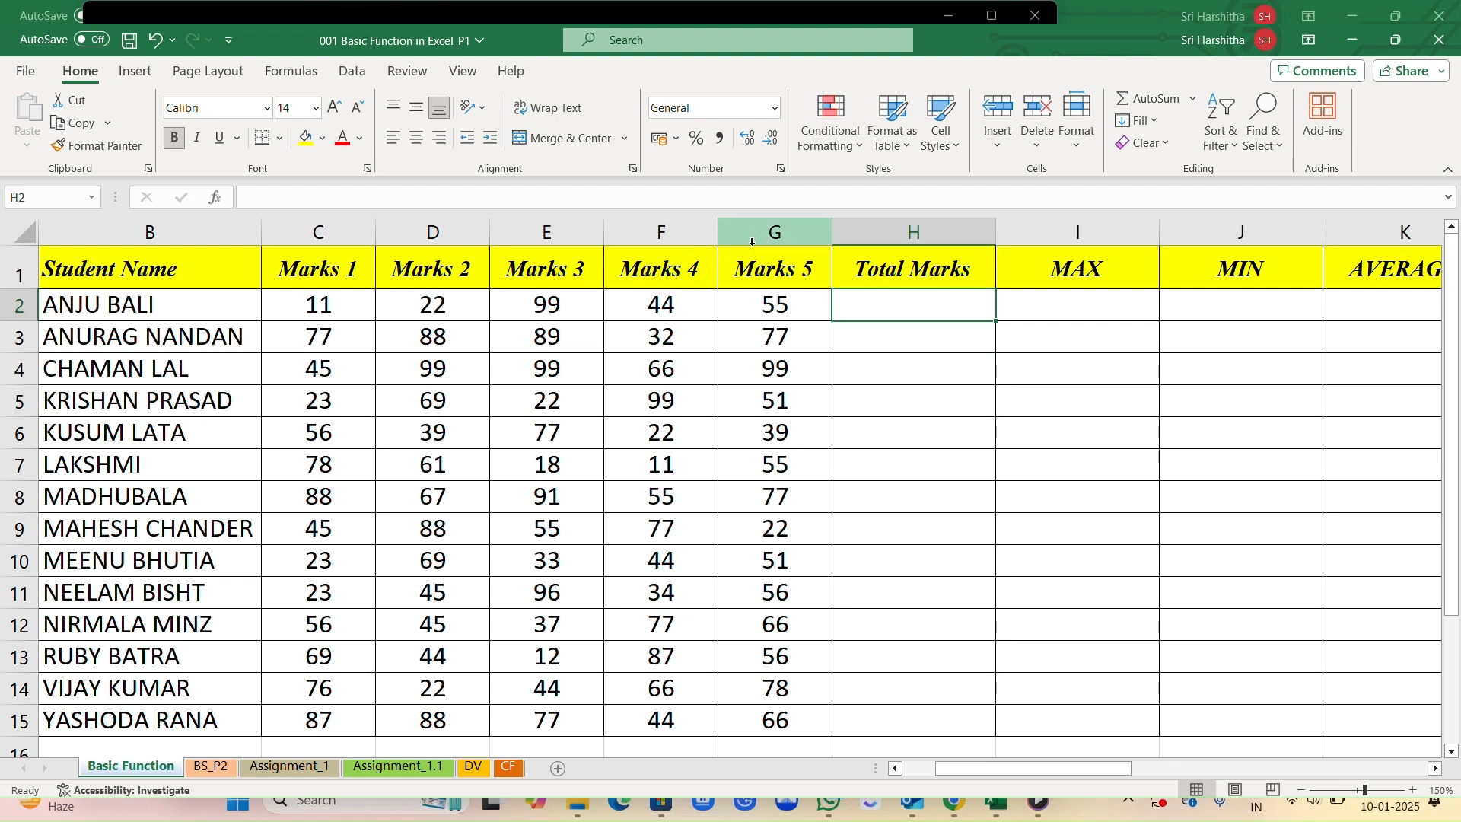
text(=)
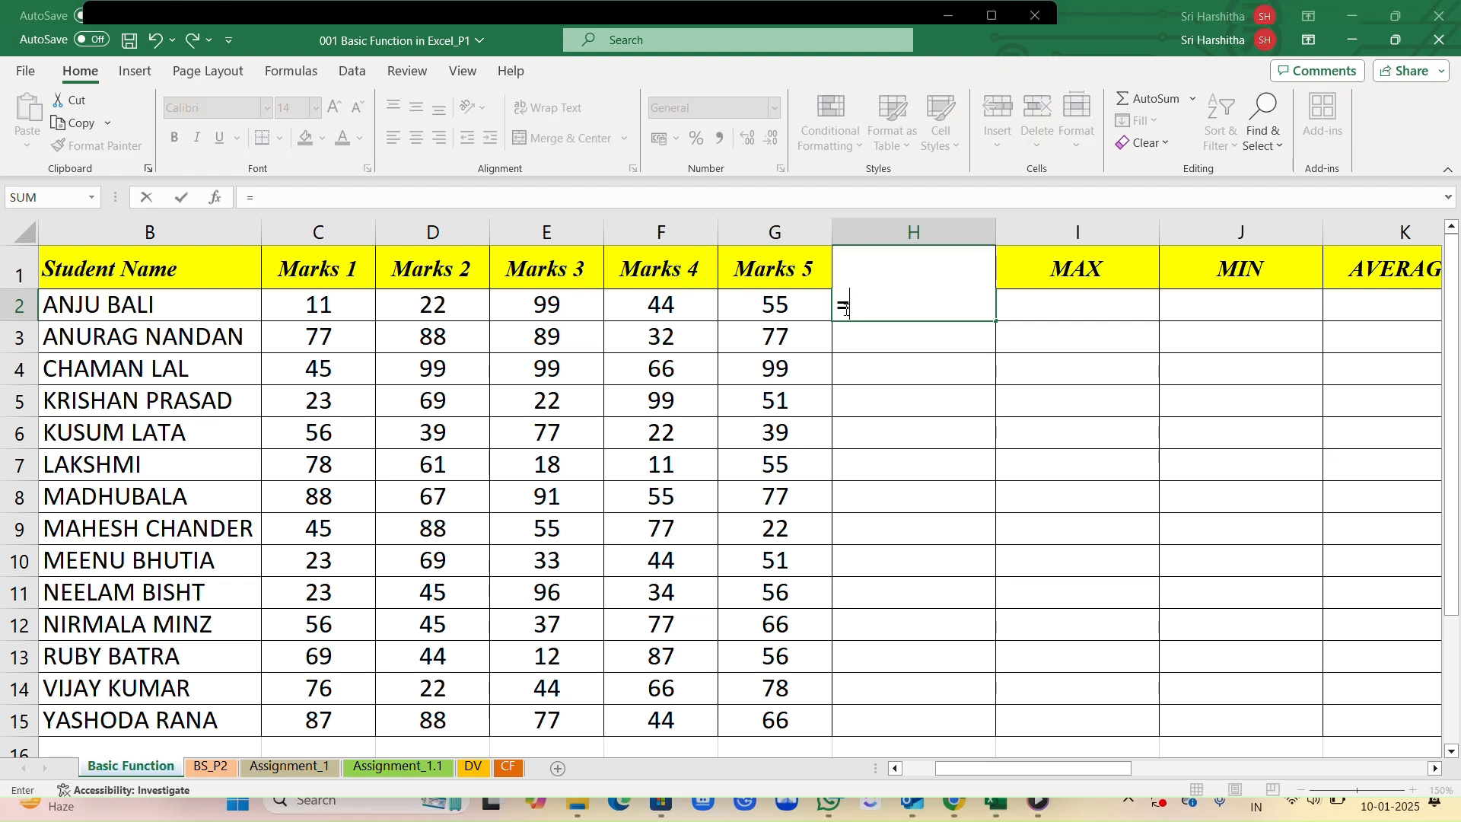
text(sum)
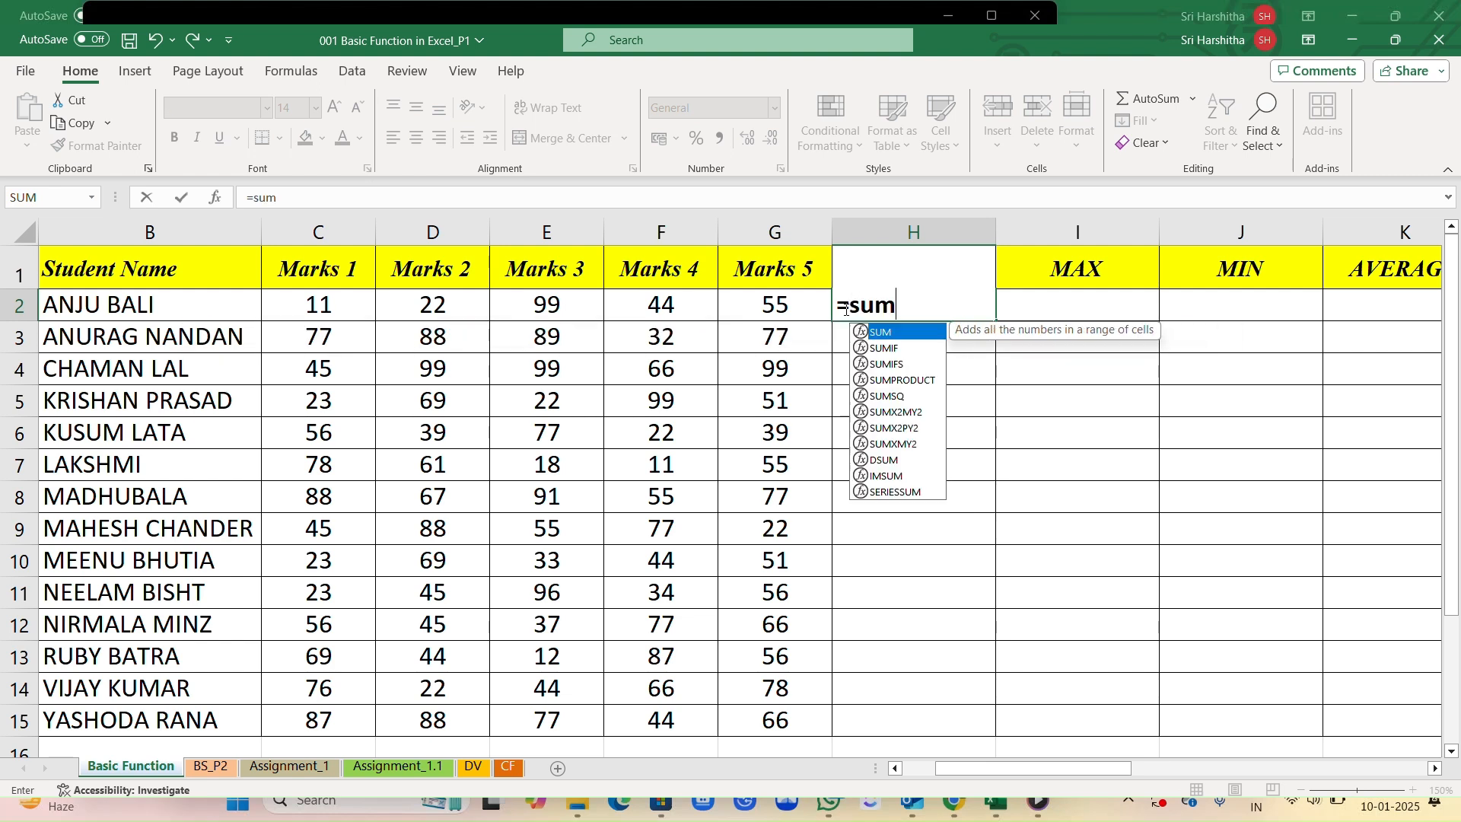
key(Tab)
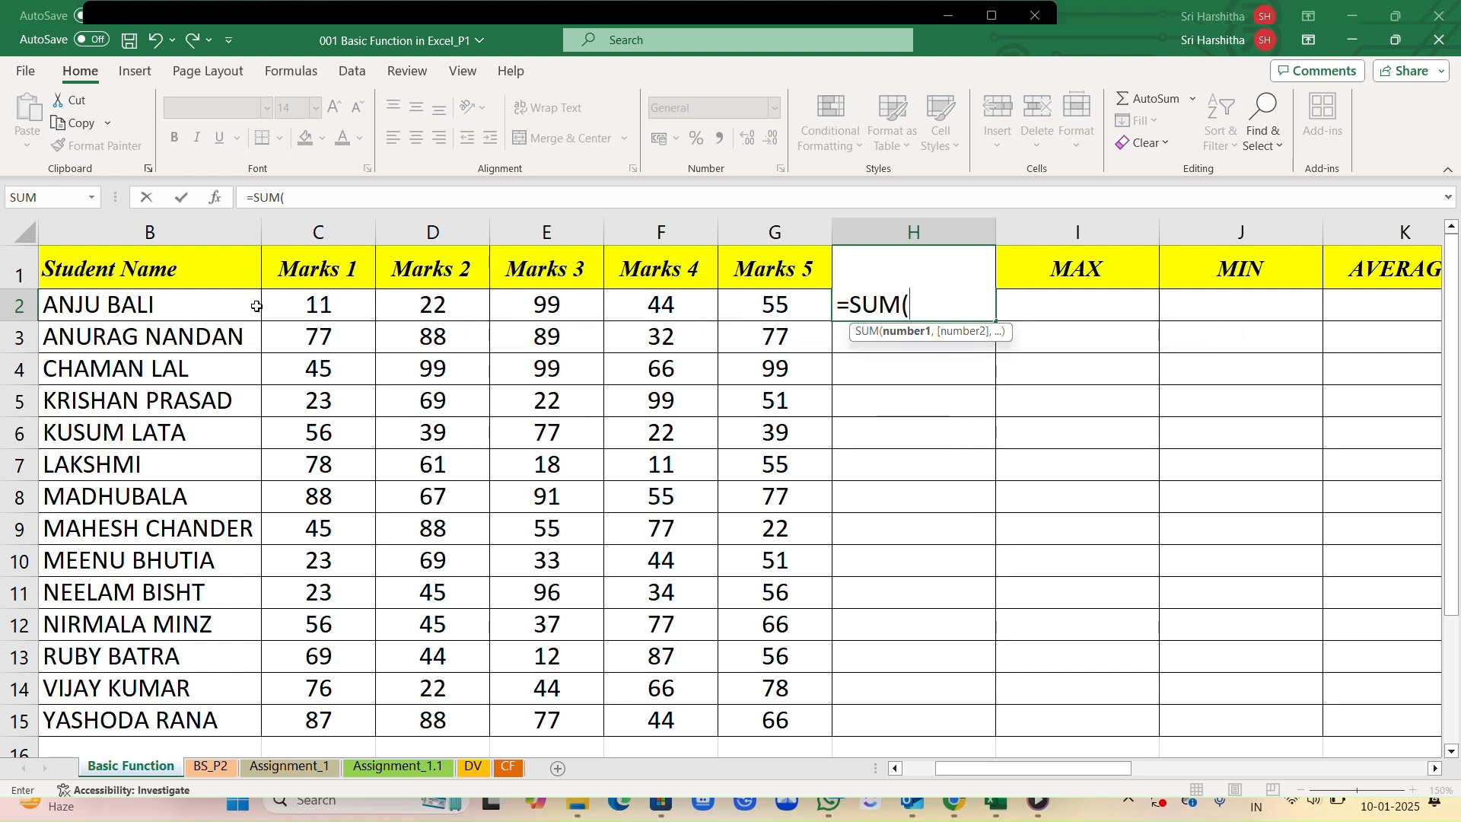
click(293, 301)
key(shift+Right)
key(shift+Right)
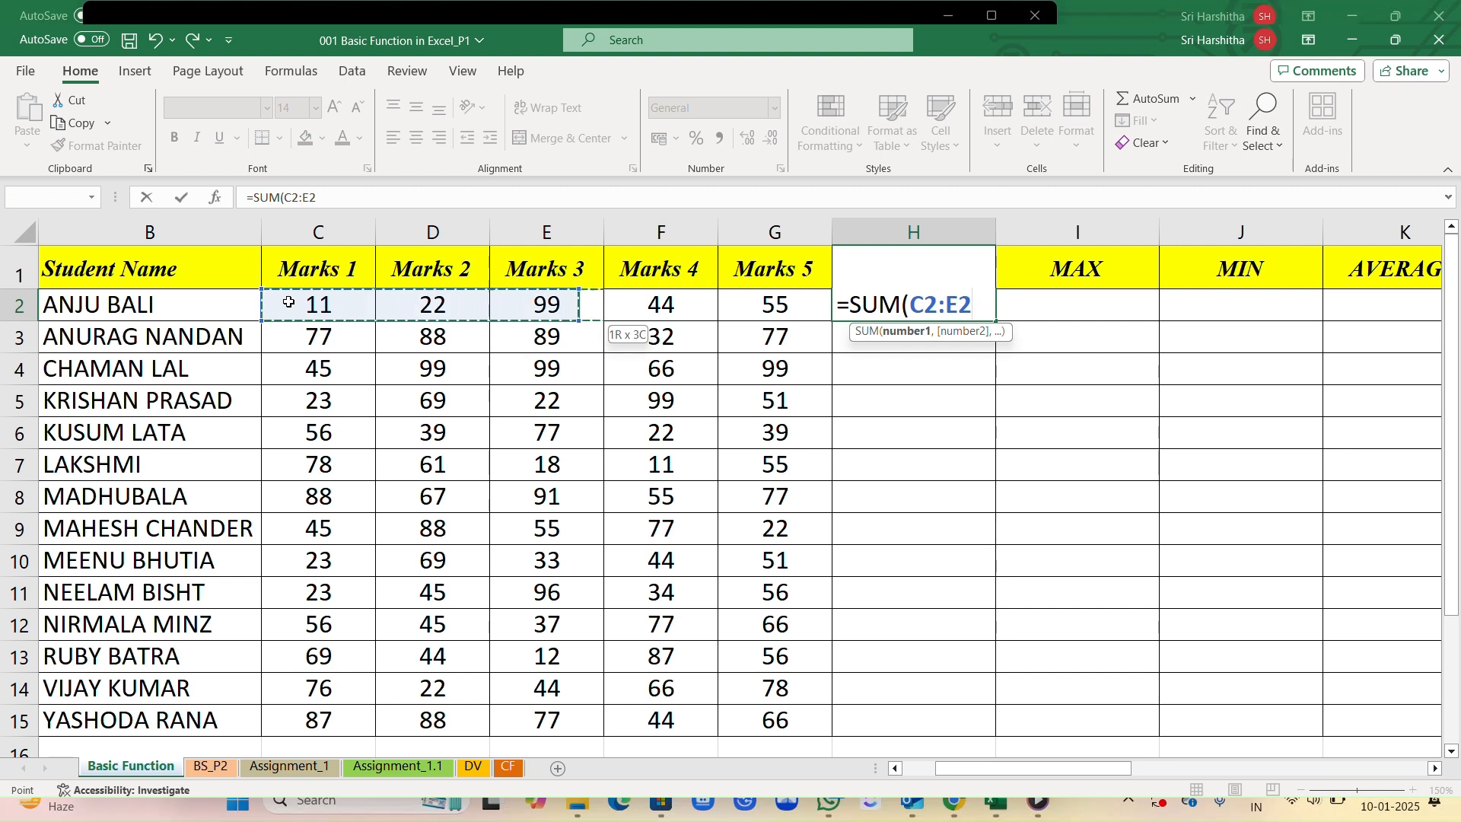
key(shift+Right)
key(shift+Right)
key(Return)
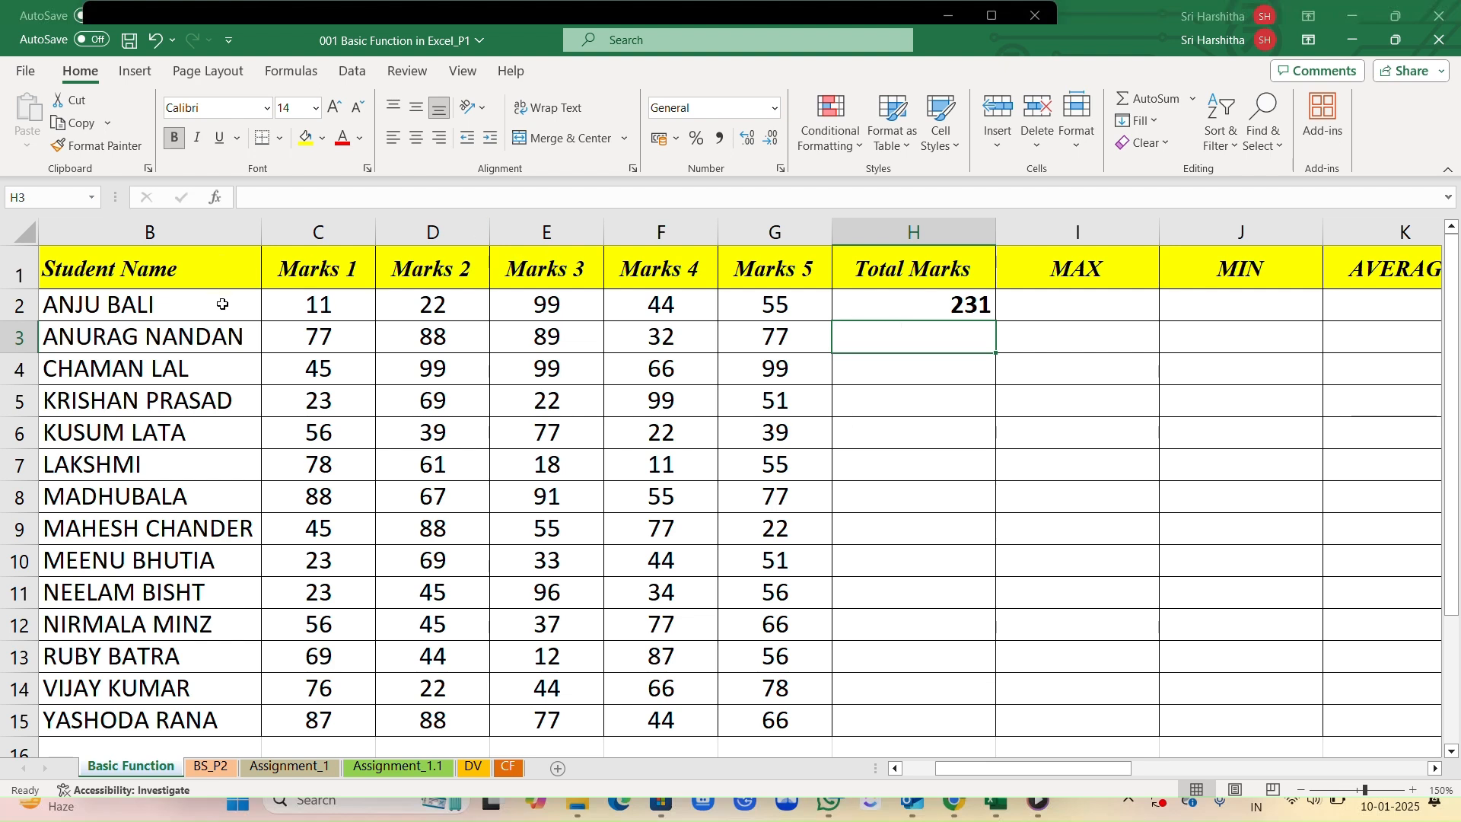
- Total the second student's five marks in cell H3 with =SUM(C3:G3)
drag(303, 299, 751, 310)
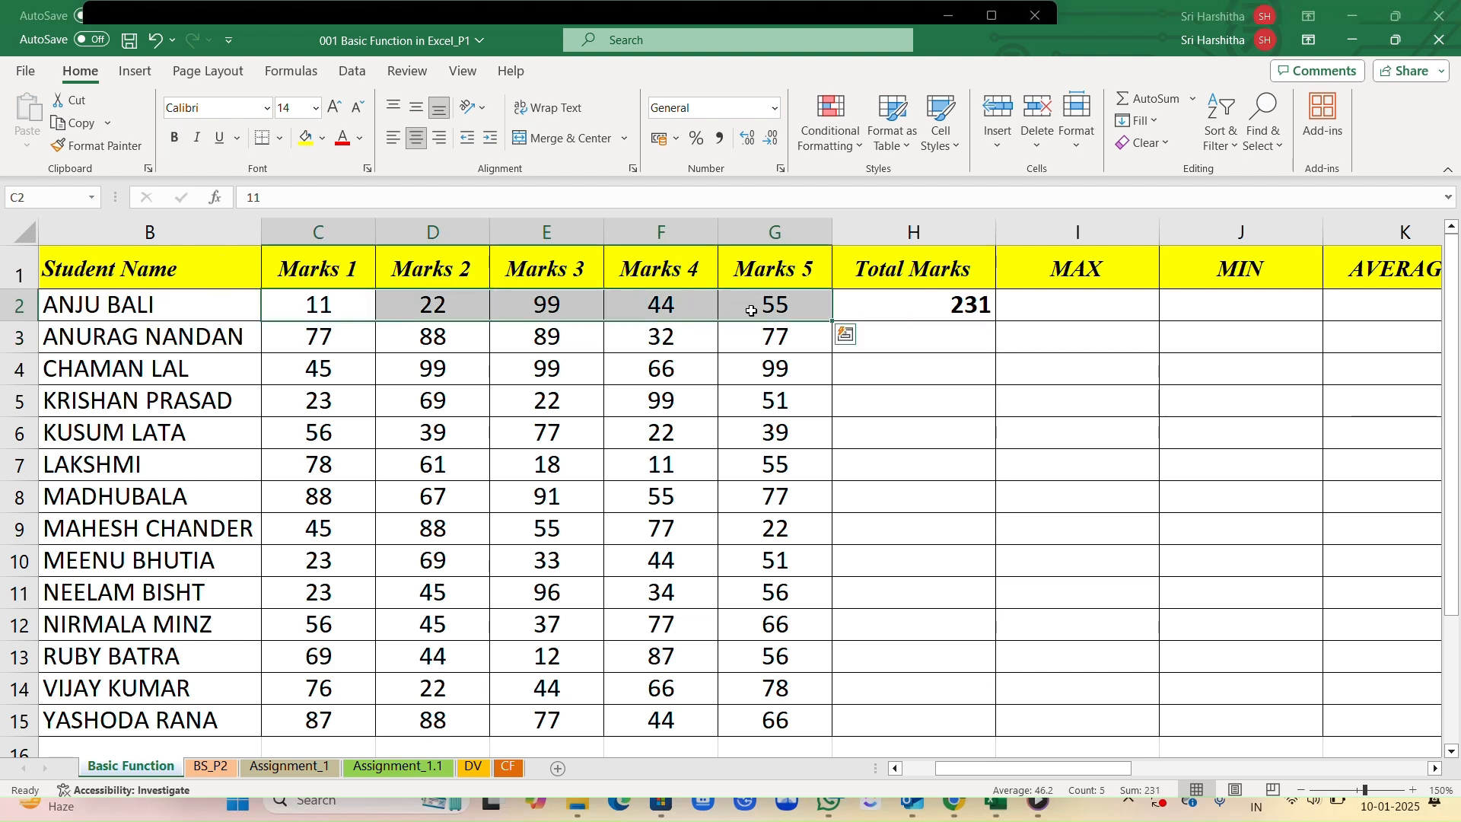
click(965, 310)
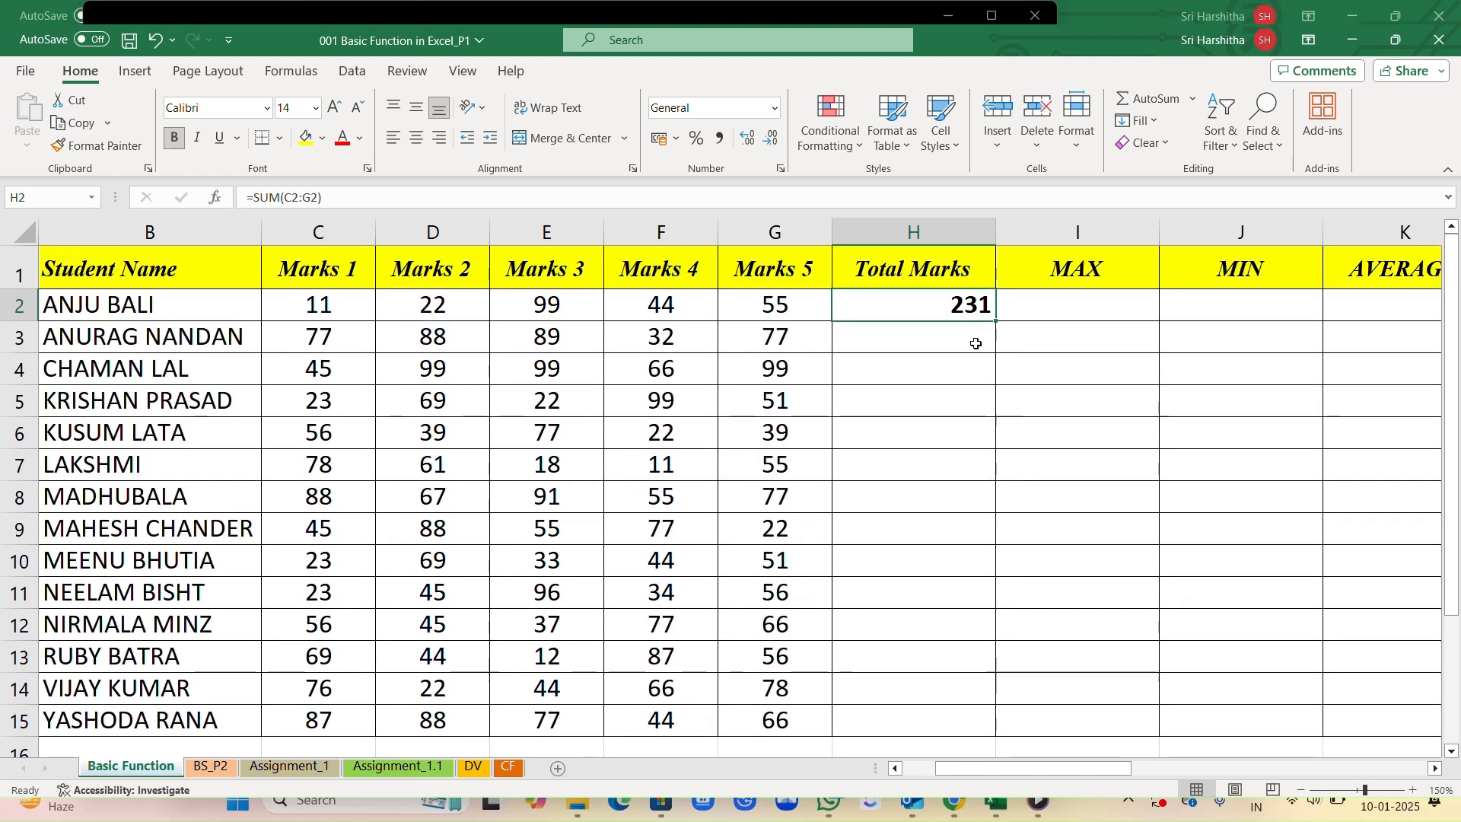
click(947, 331)
key(ctrl+z)
click(946, 331)
text(=)
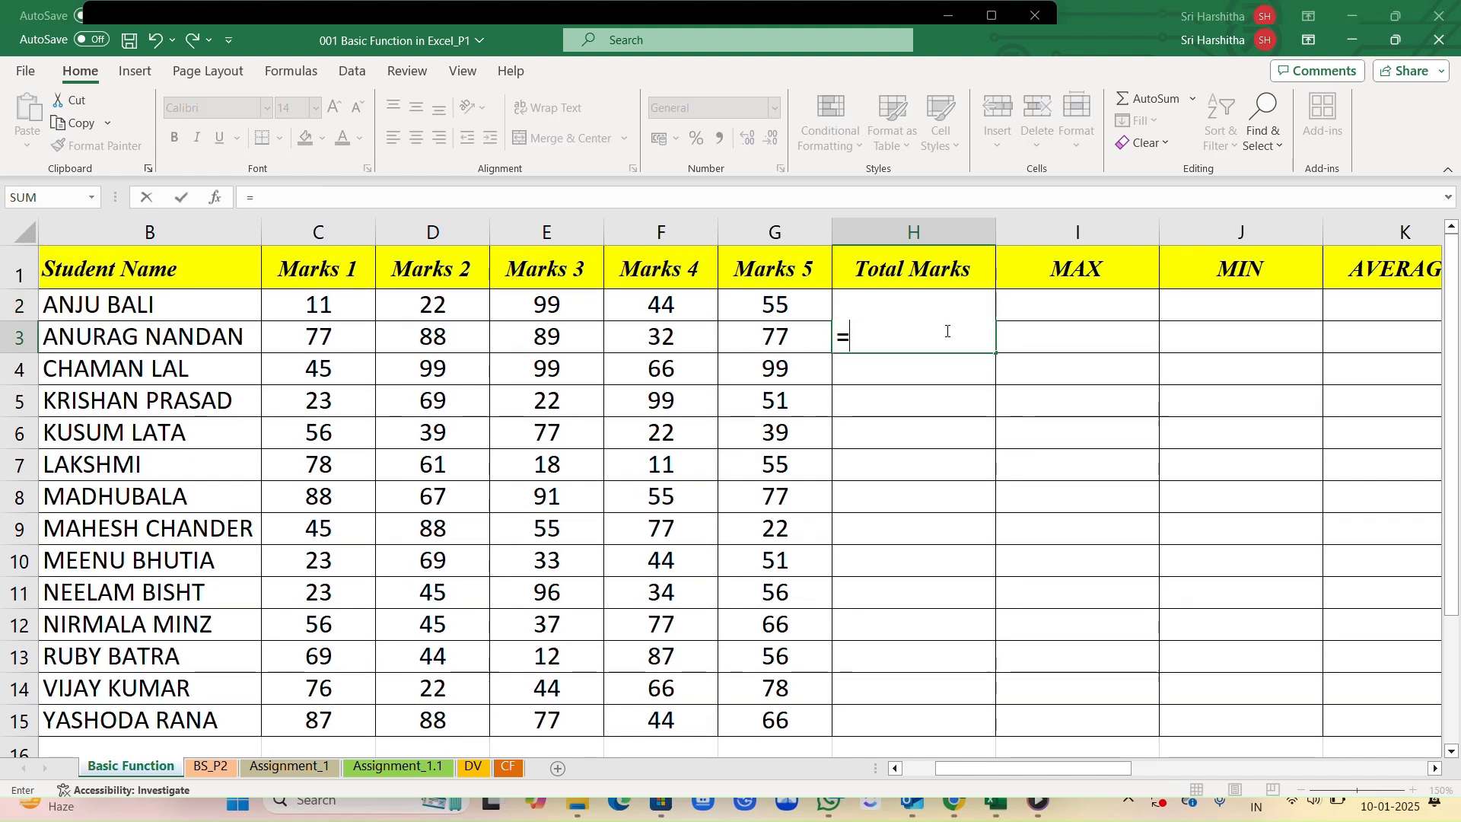
text(su)
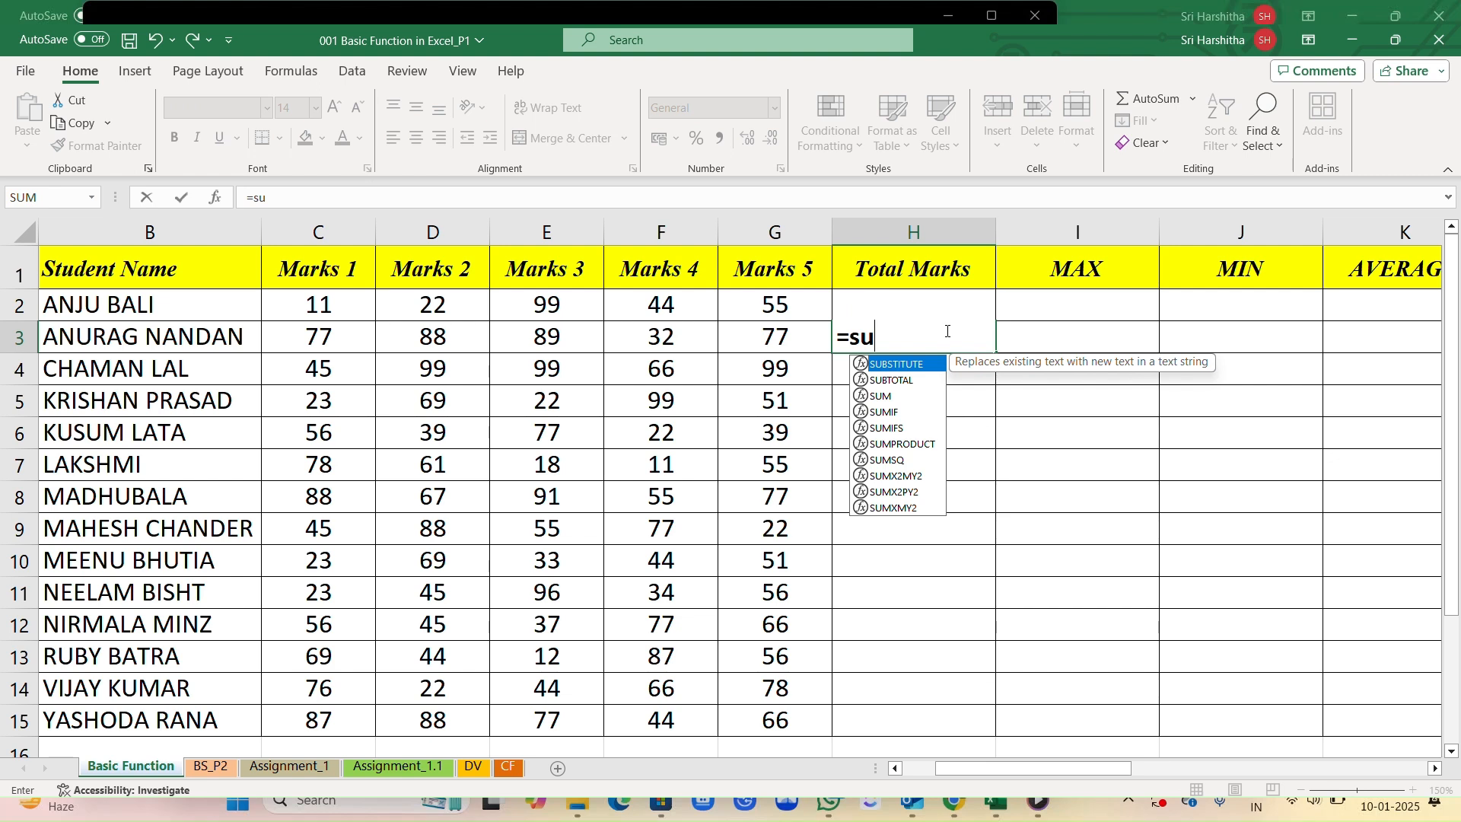
text(m()
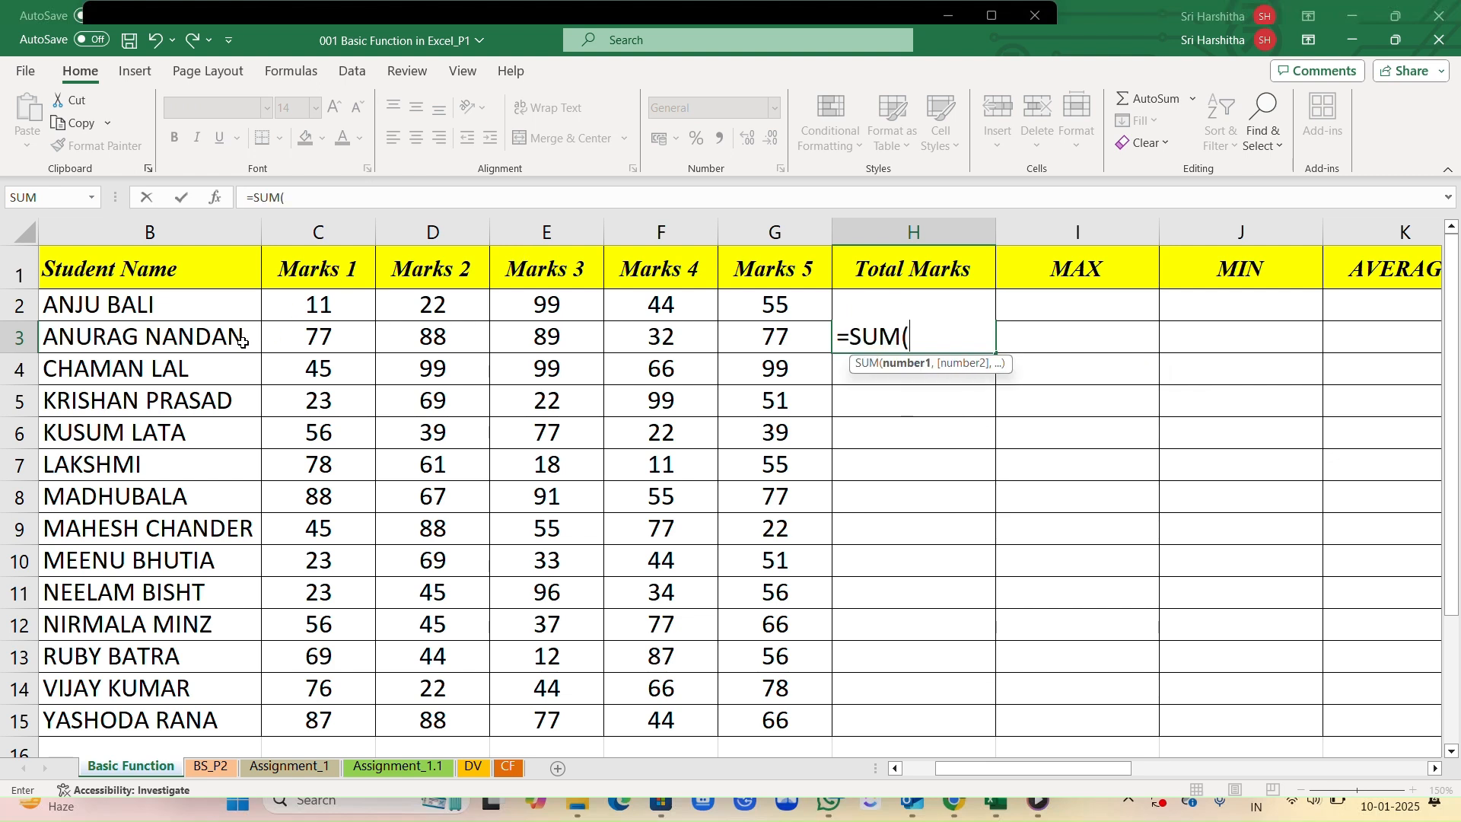
drag(302, 332, 818, 346)
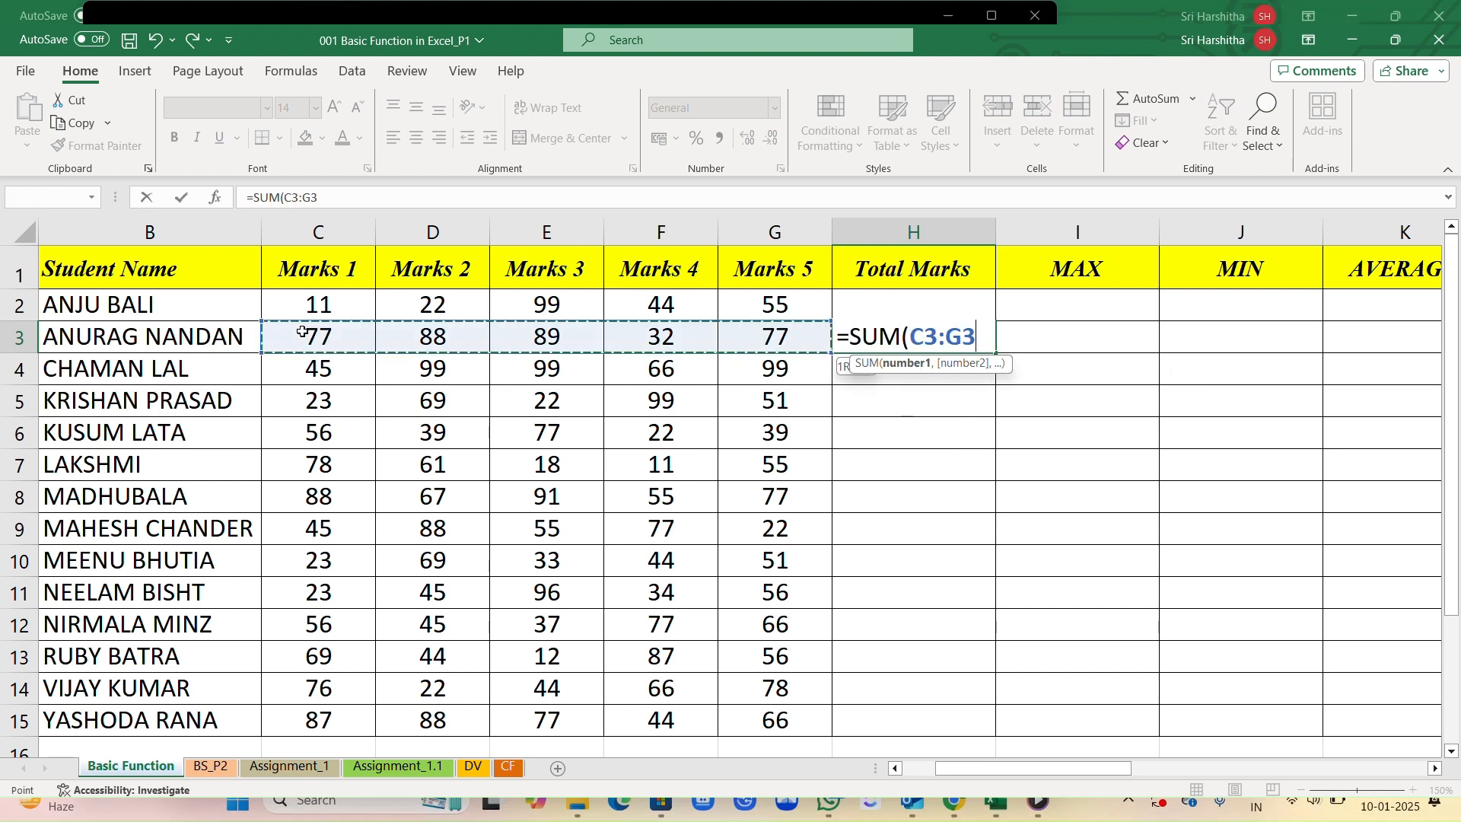
key(Return)
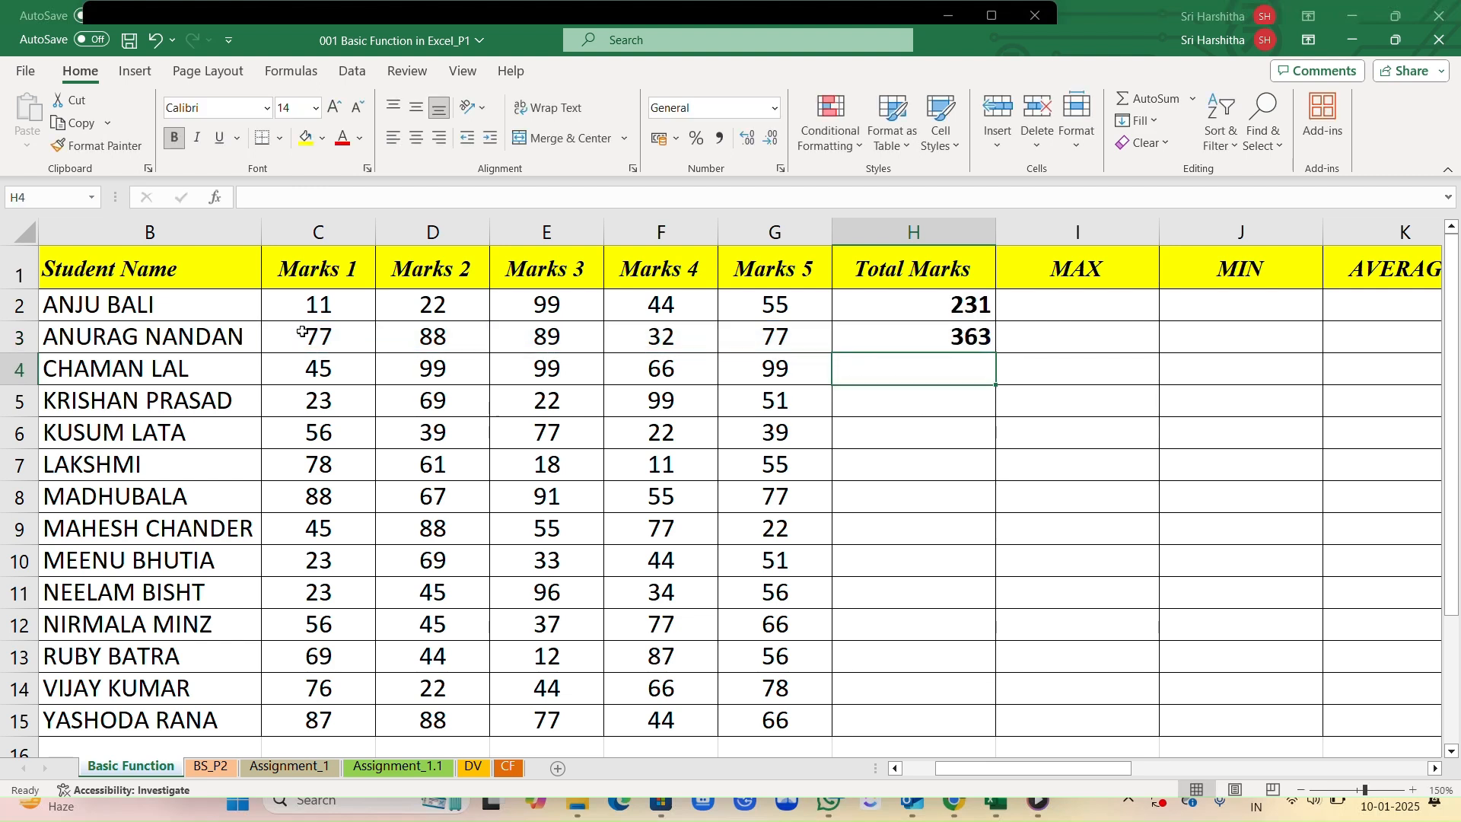
- Fill the SUM formula from cell H2 down the Total Marks column to row 15
click(888, 310)
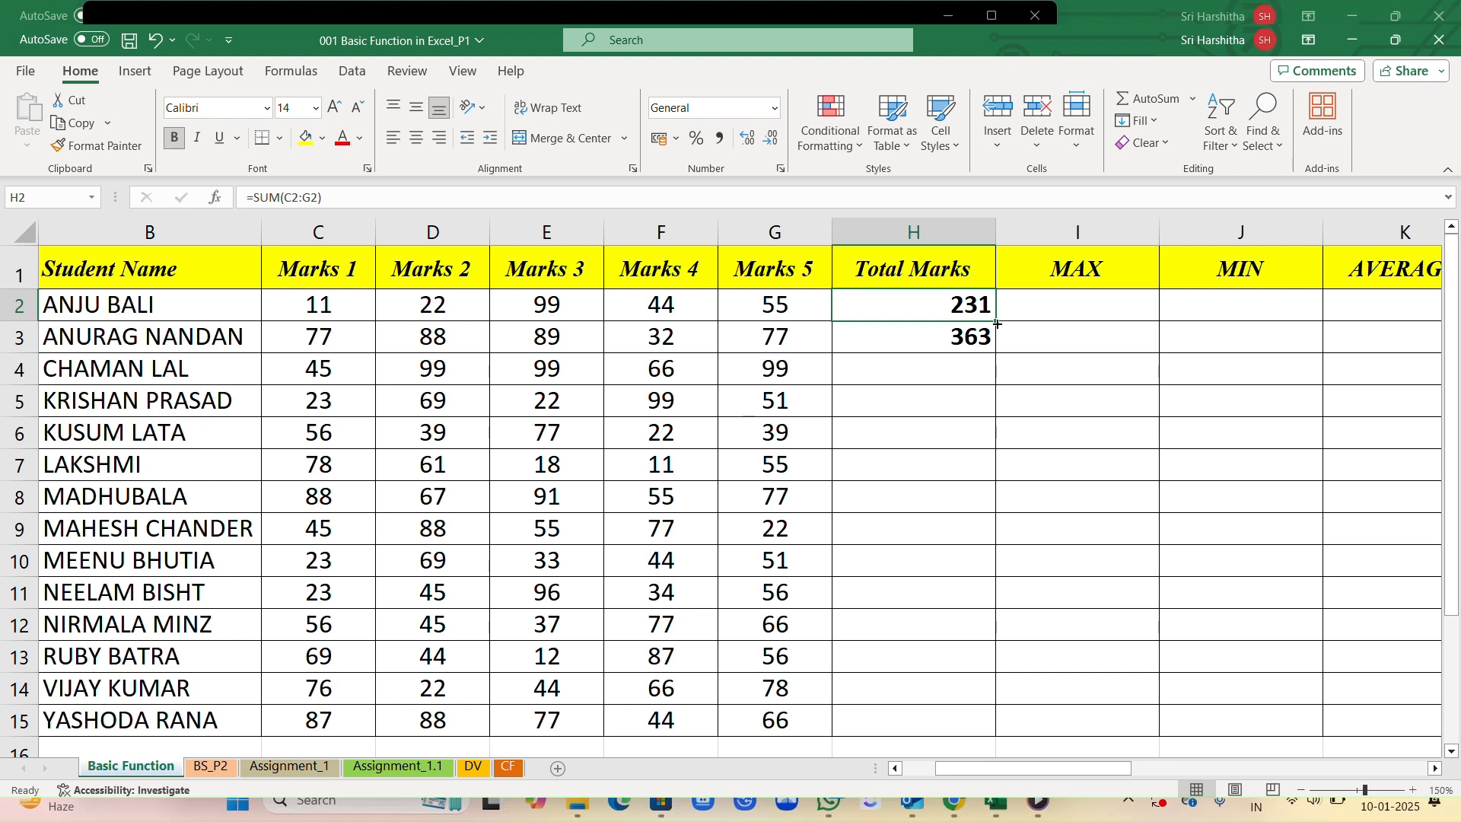
drag(995, 322, 996, 355)
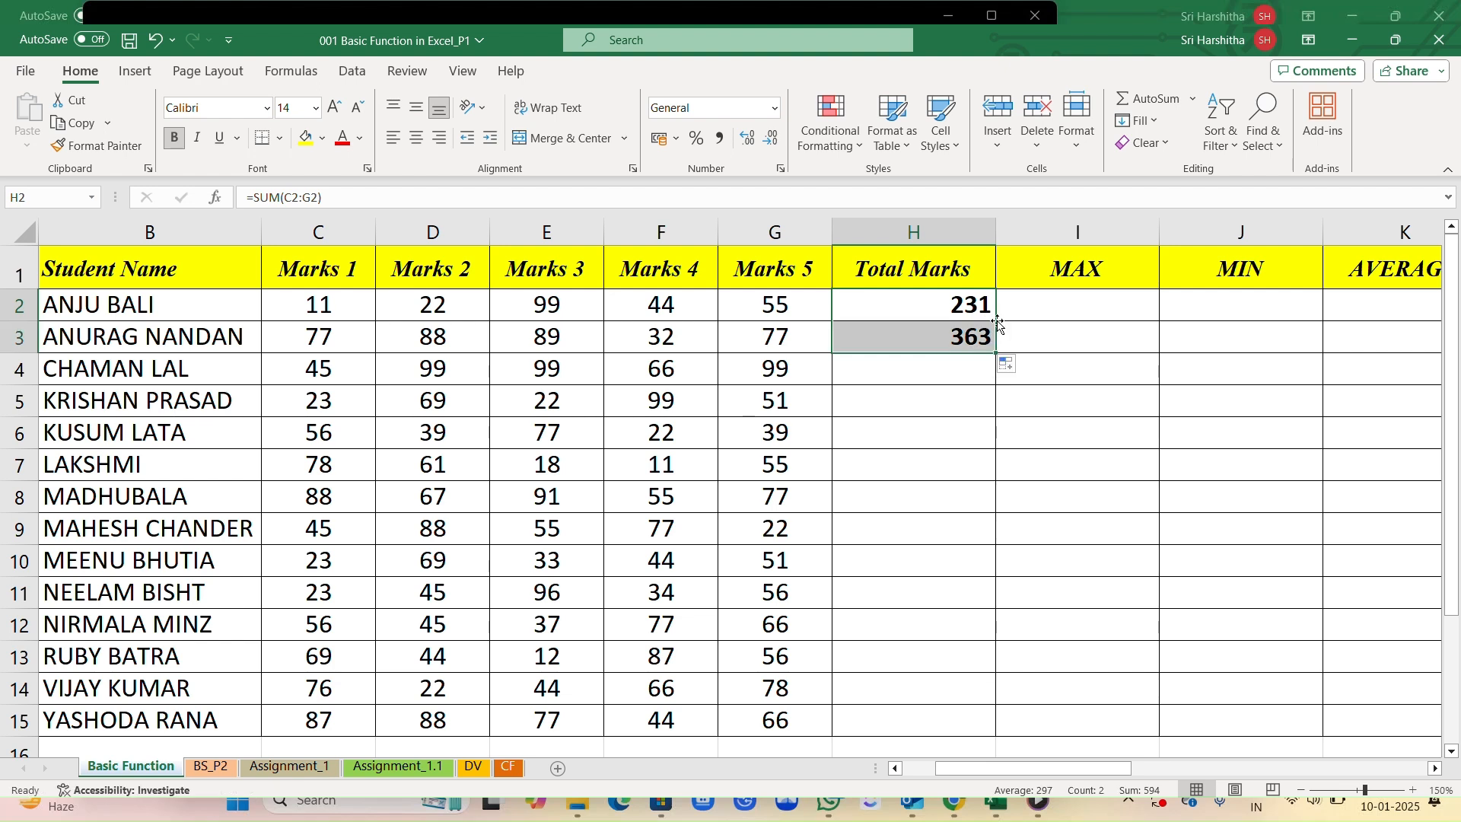
double_click(995, 353)
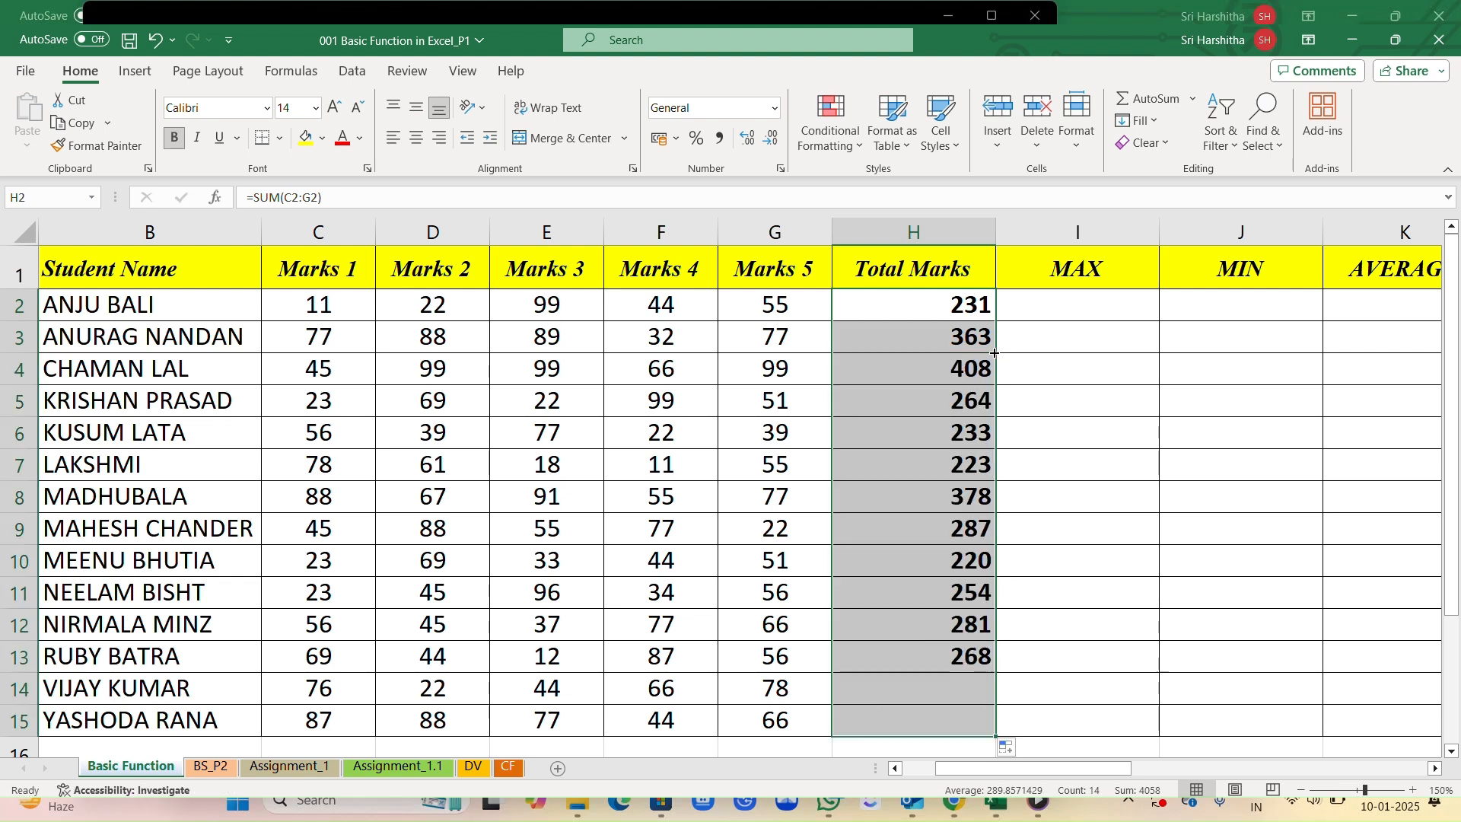
- Examine the filled totals down to the last student and go through the marks in row 15
scroll(995, 354, down, 1)
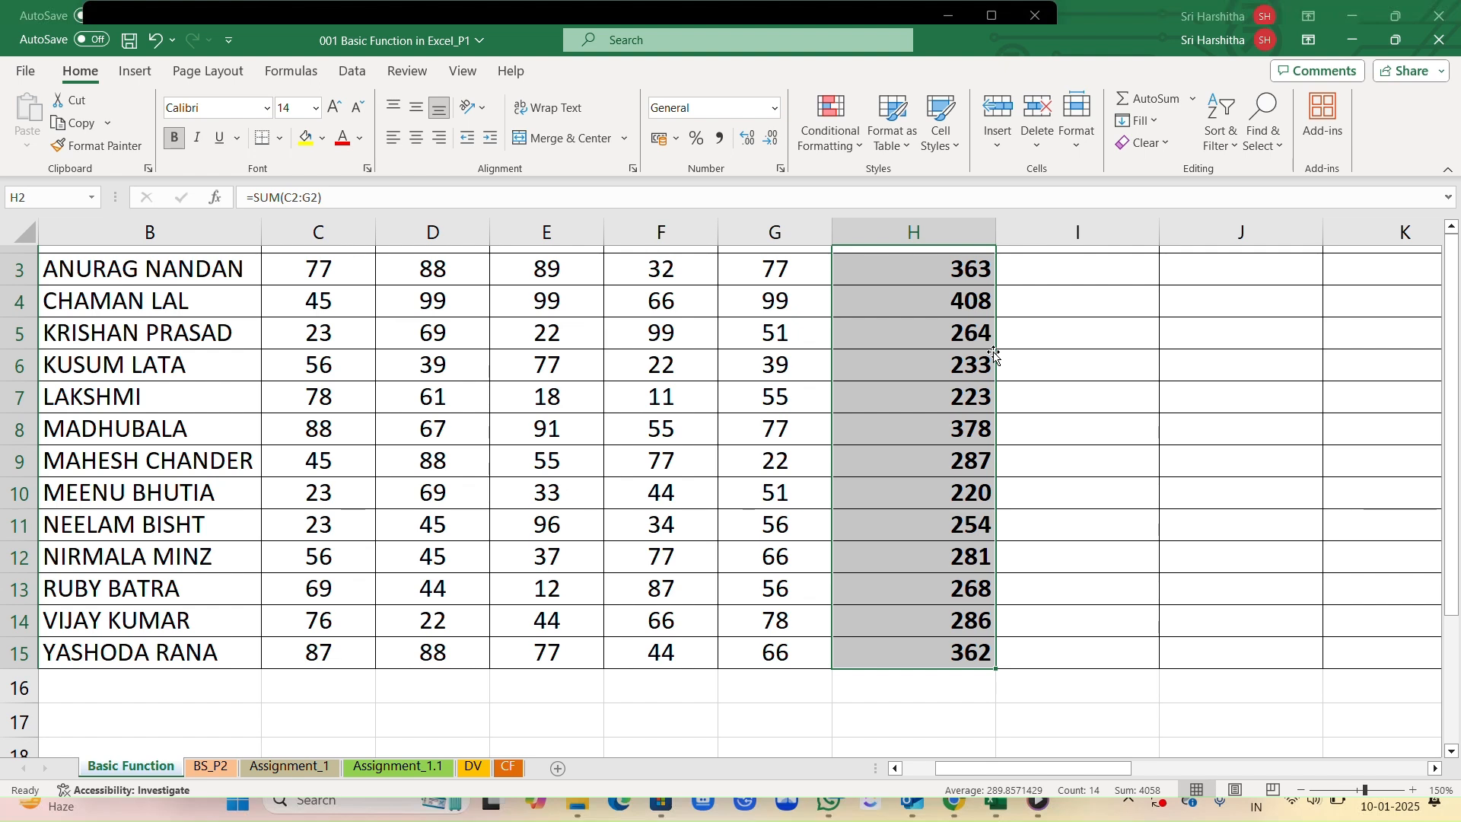
scroll(842, 395, down, 1)
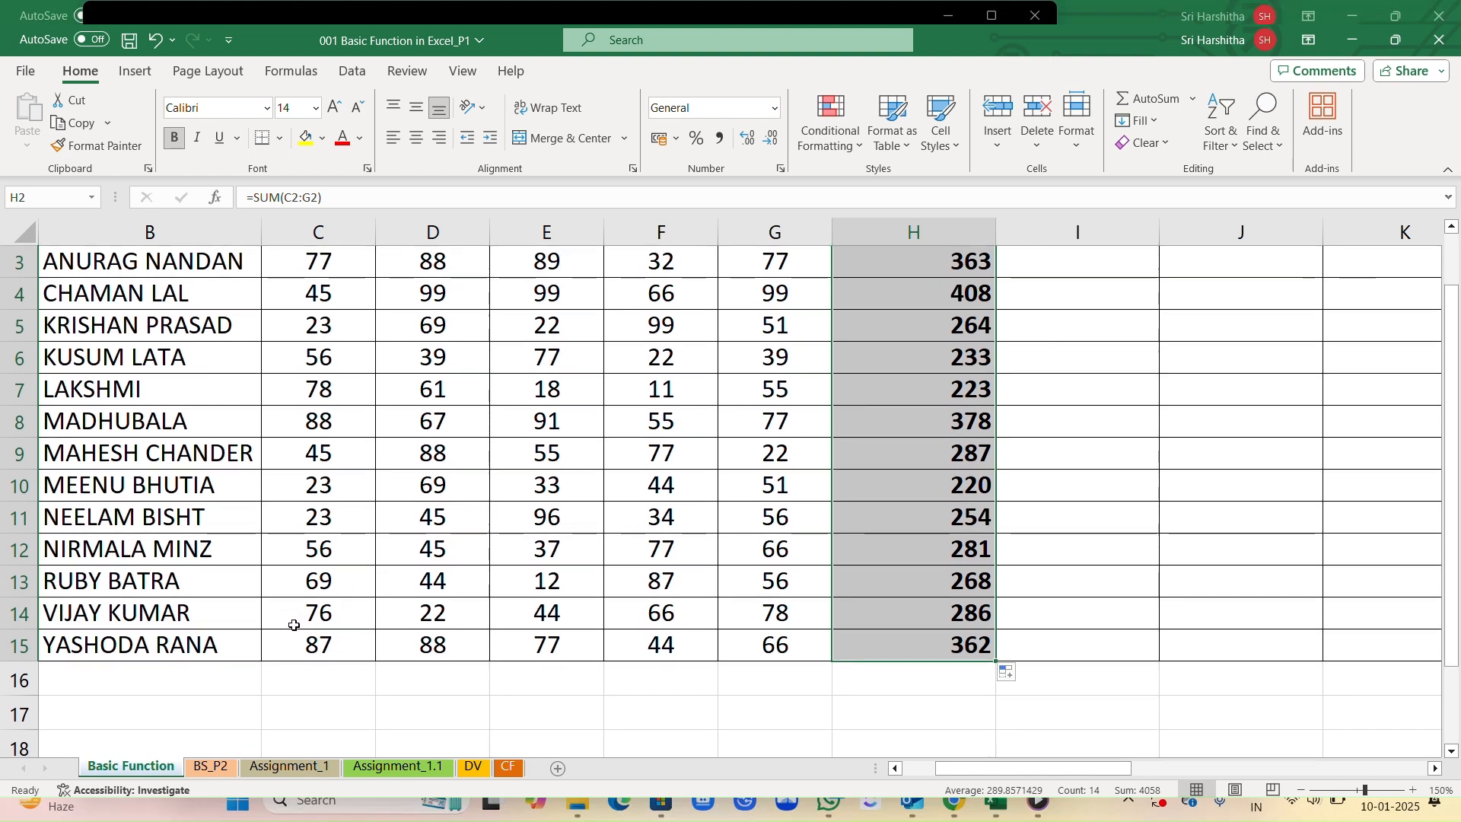
click(309, 644)
key(Right)
key(Right)
key(Right)
key(Right)
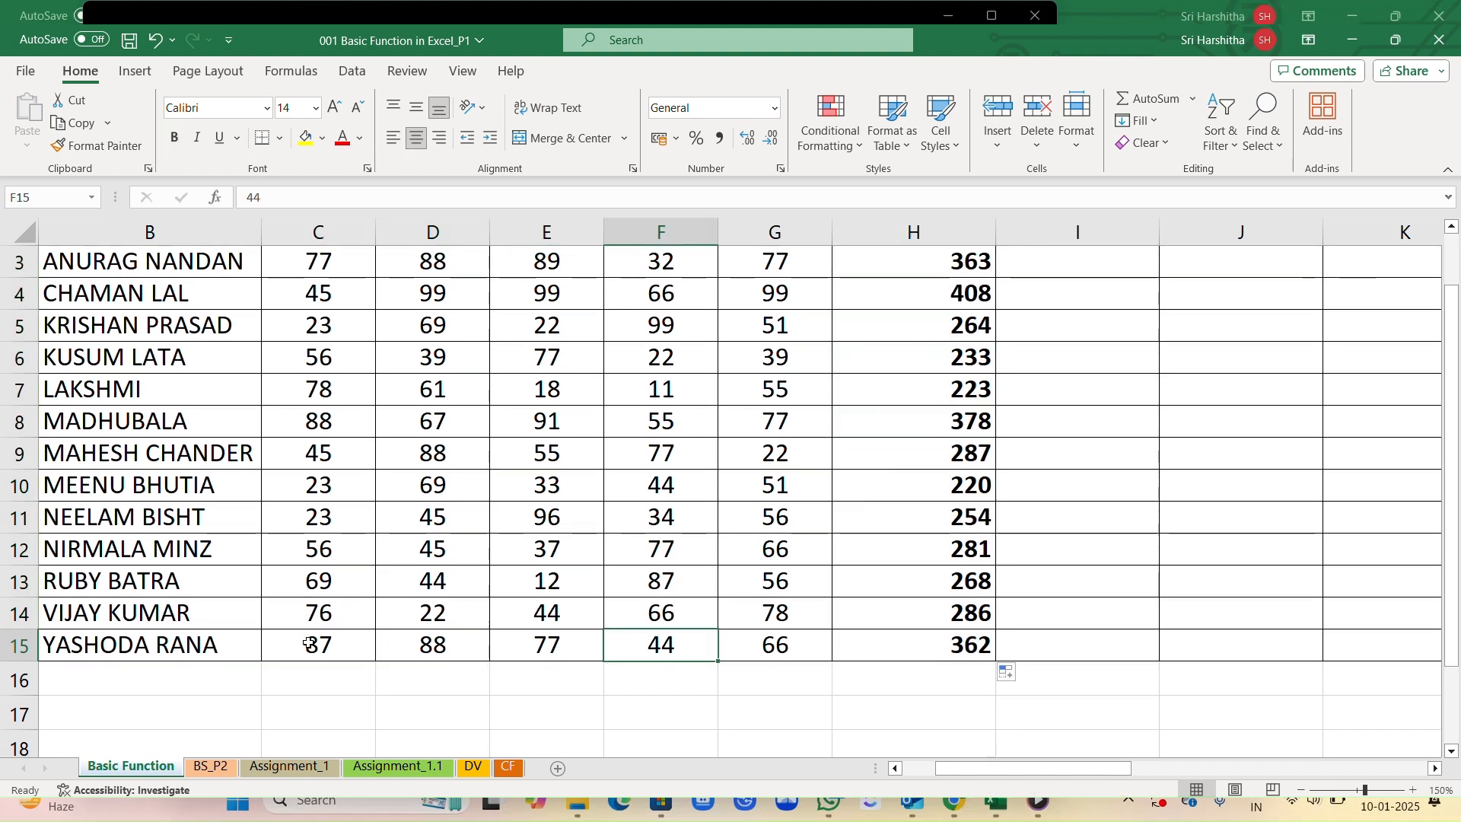
scroll(309, 643, up, 2)
scroll(309, 643, down, 1)
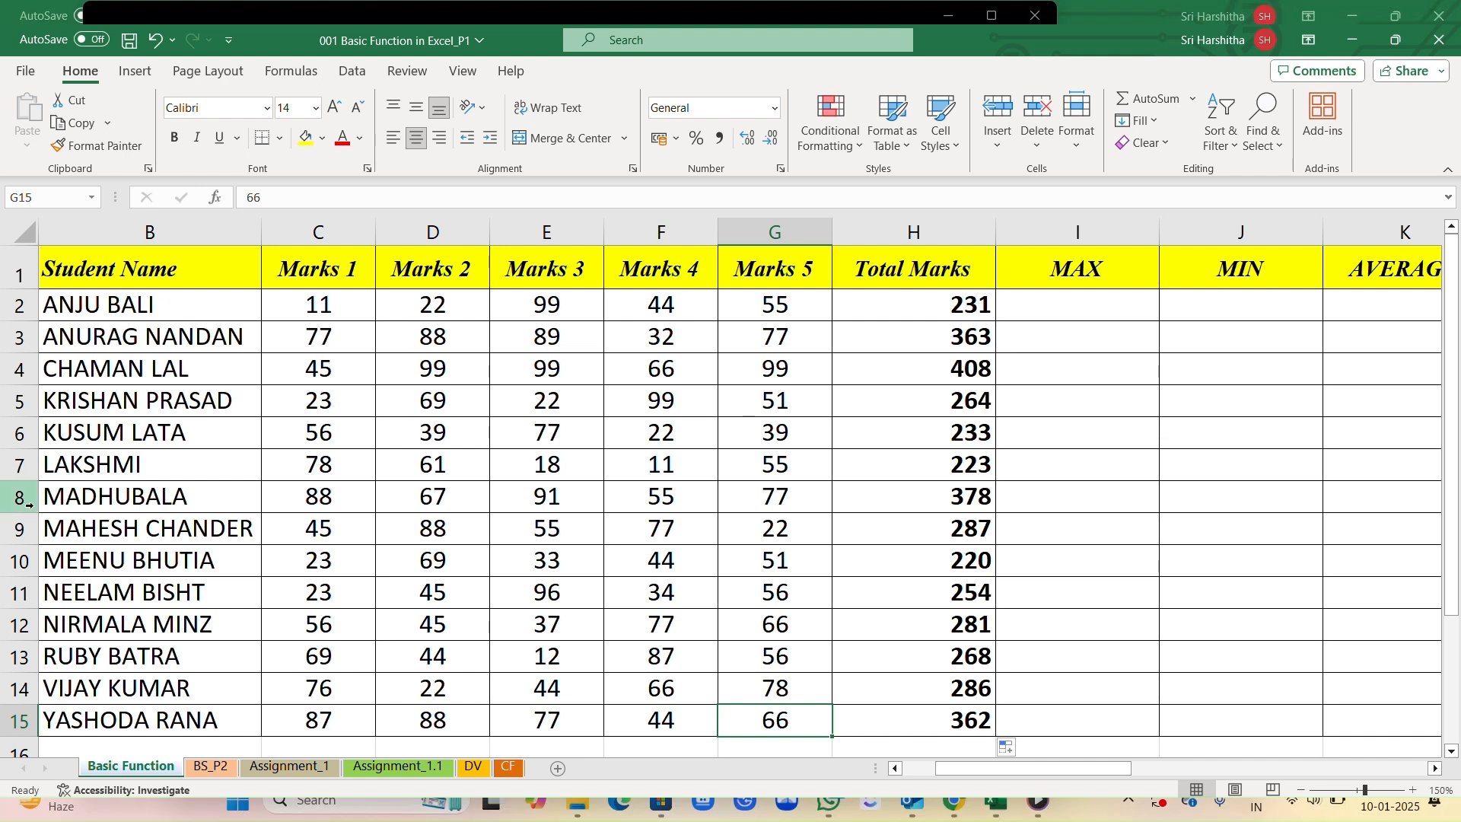
drag(291, 313, 750, 303)
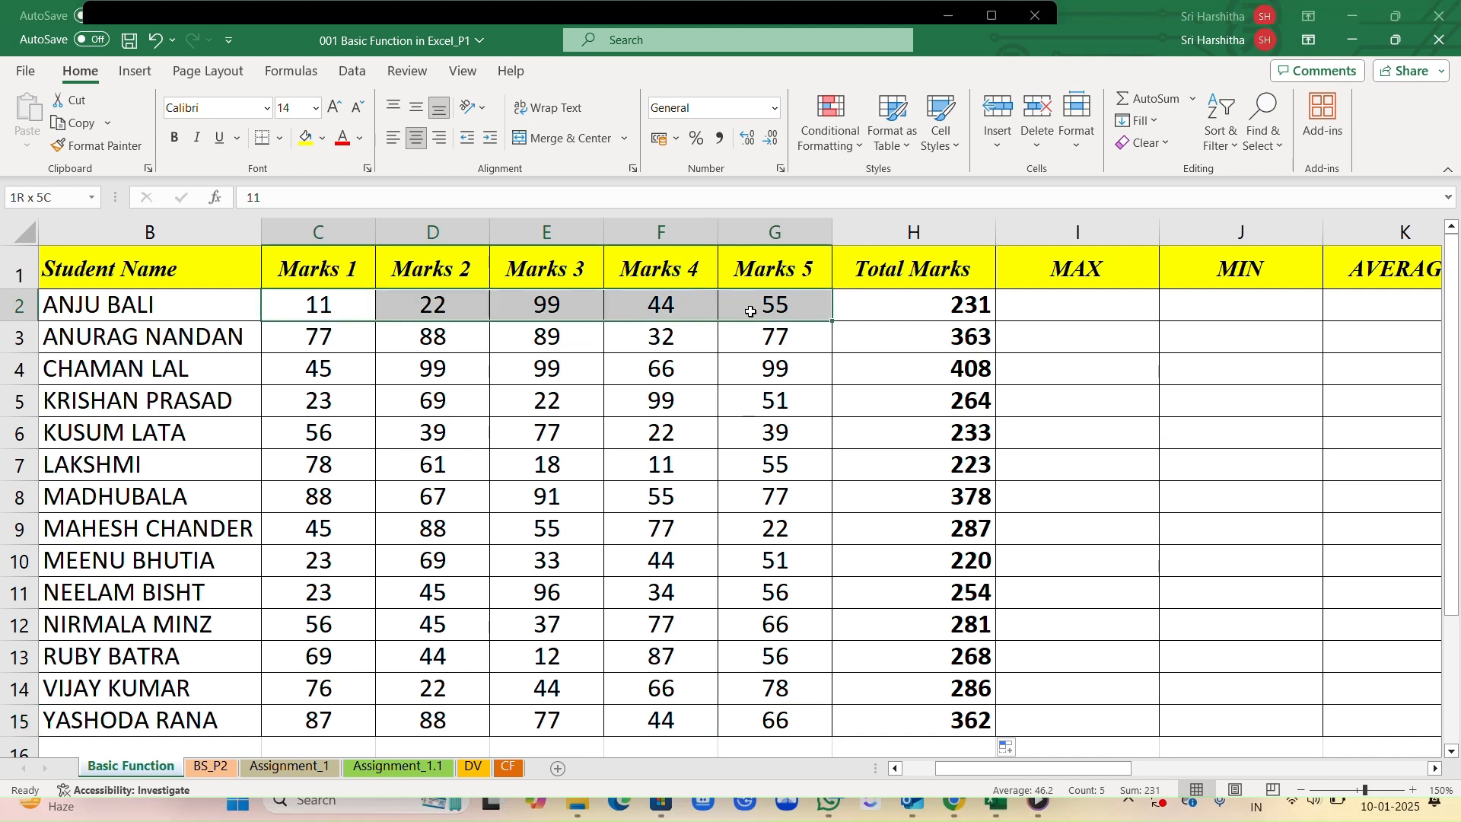
click(1070, 305)
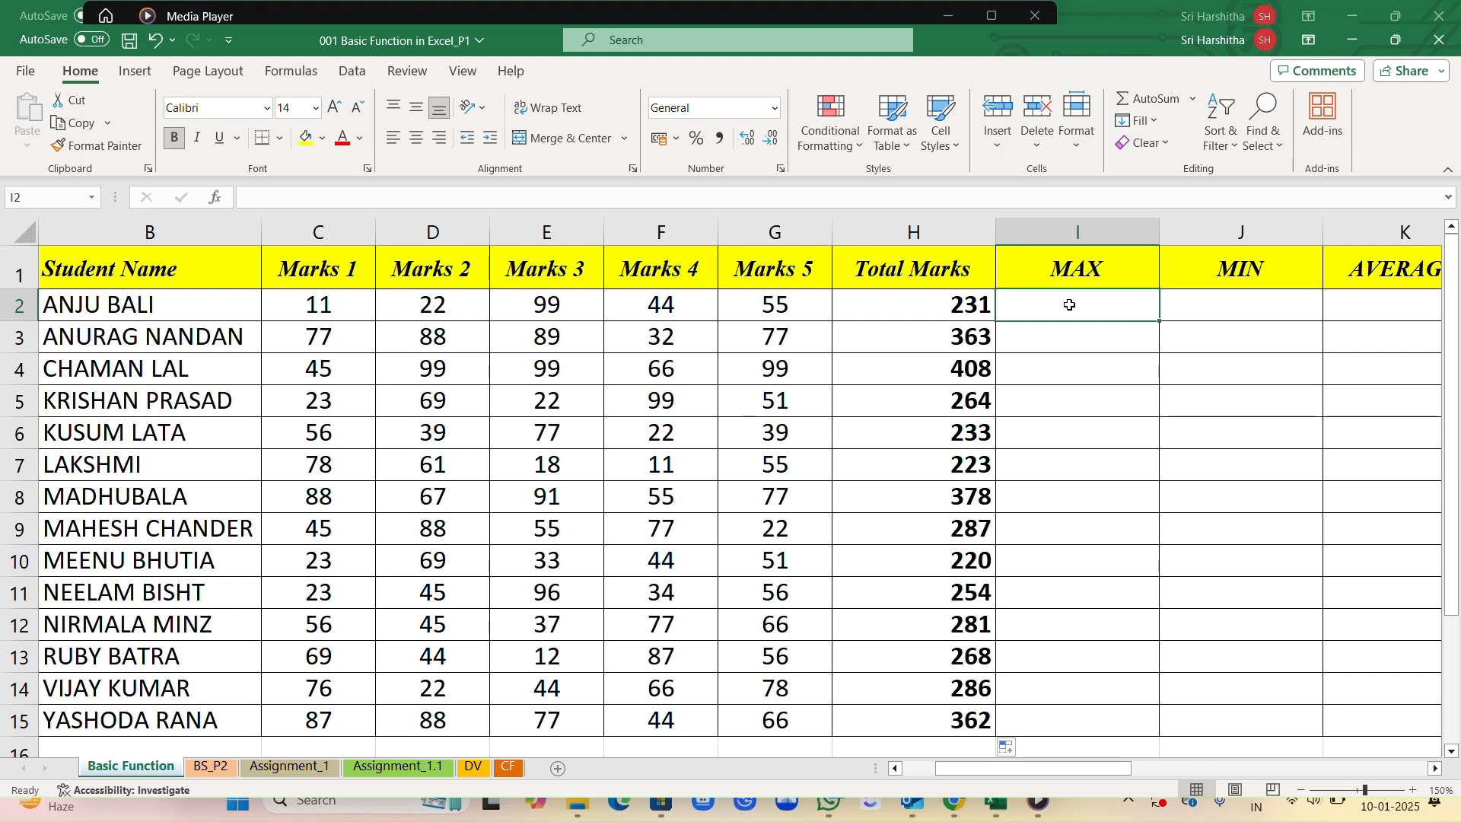
text(=max)
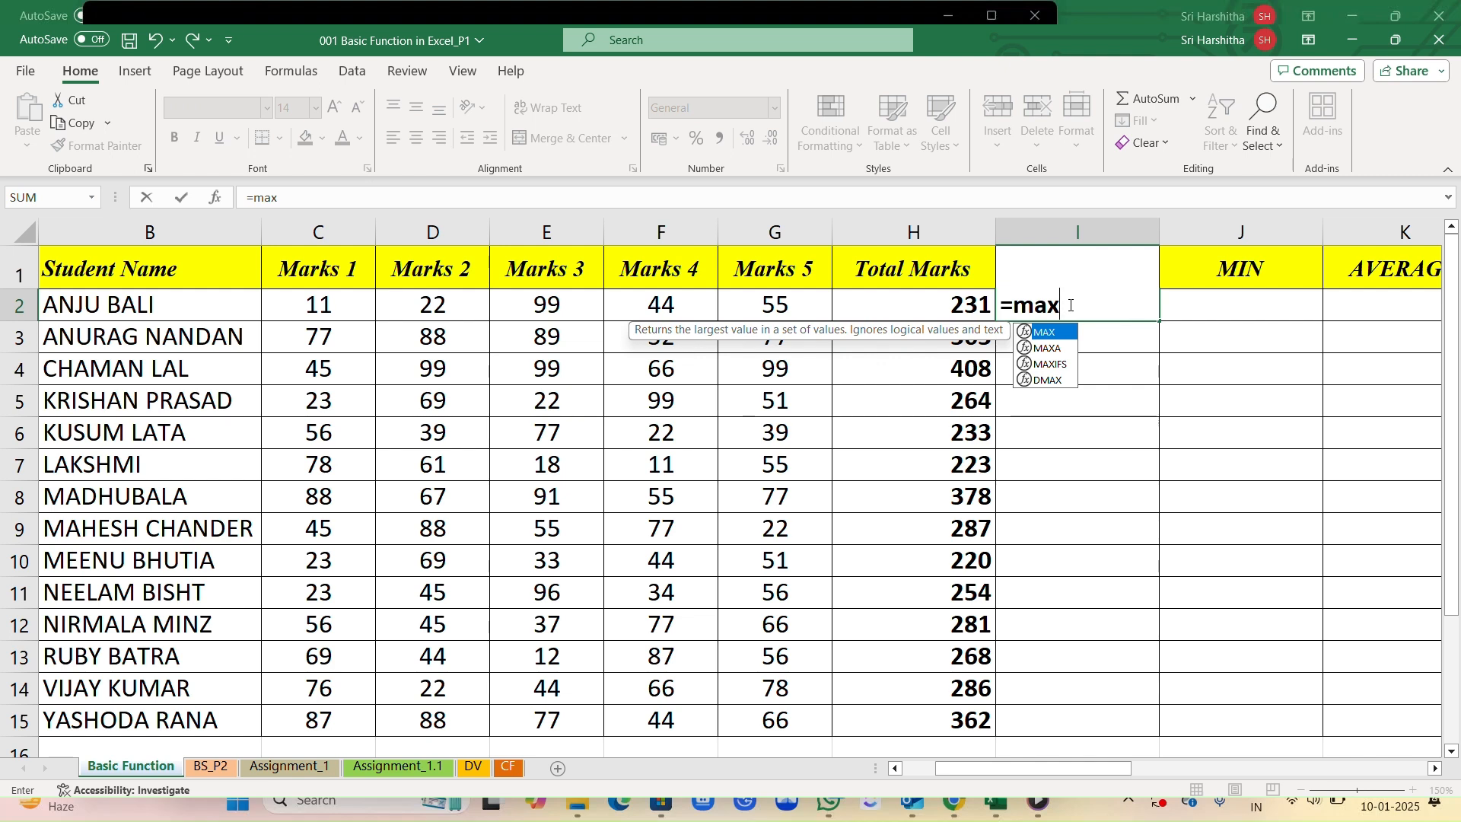
key(BackSpace)
key(BackSpace)
key(BackSpace)
key(BackSpace)
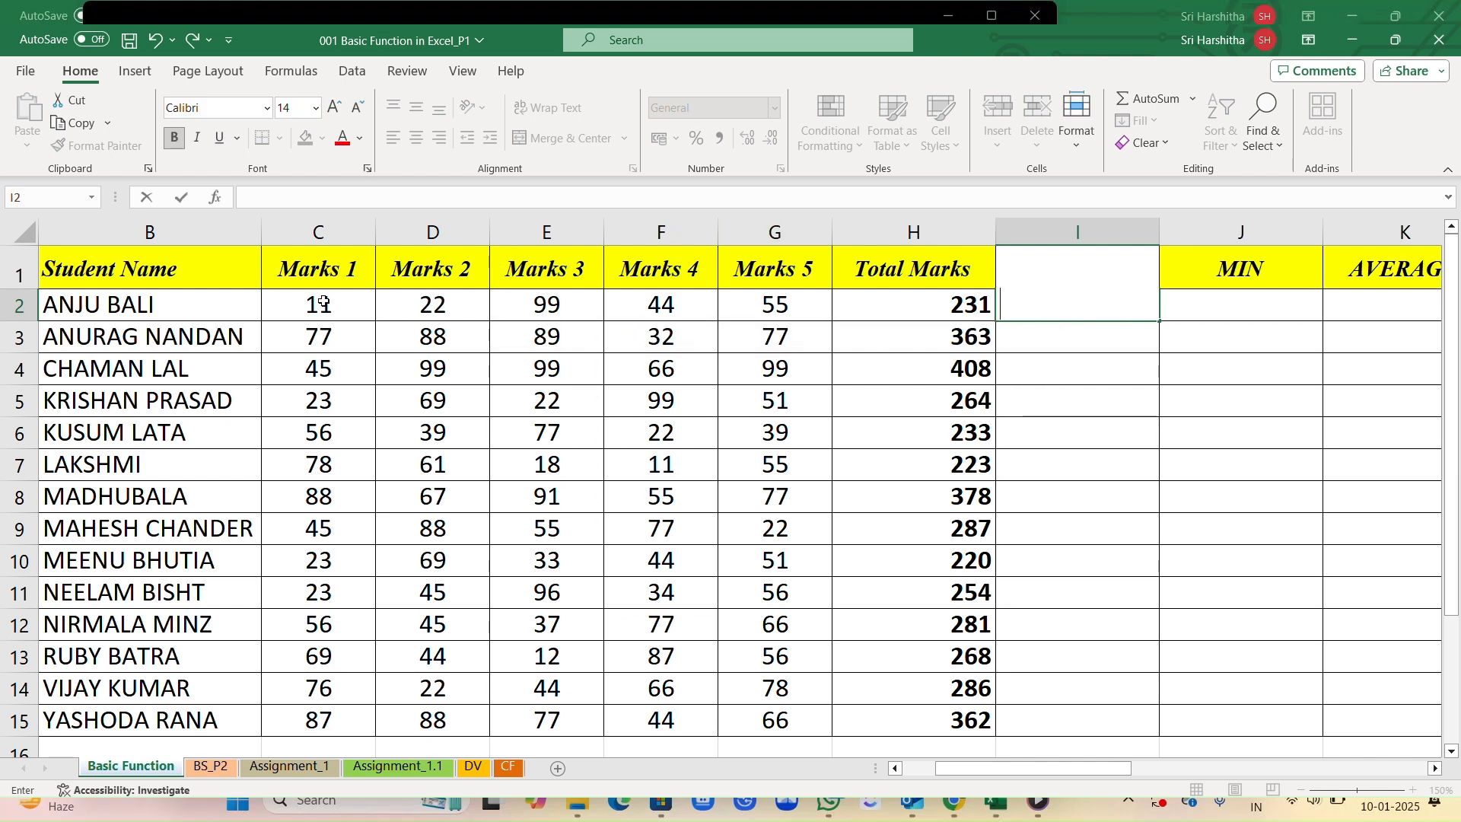
- Find the first student's highest mark in cell I2 with =MAX(C2:G2)
drag(323, 303, 765, 302)
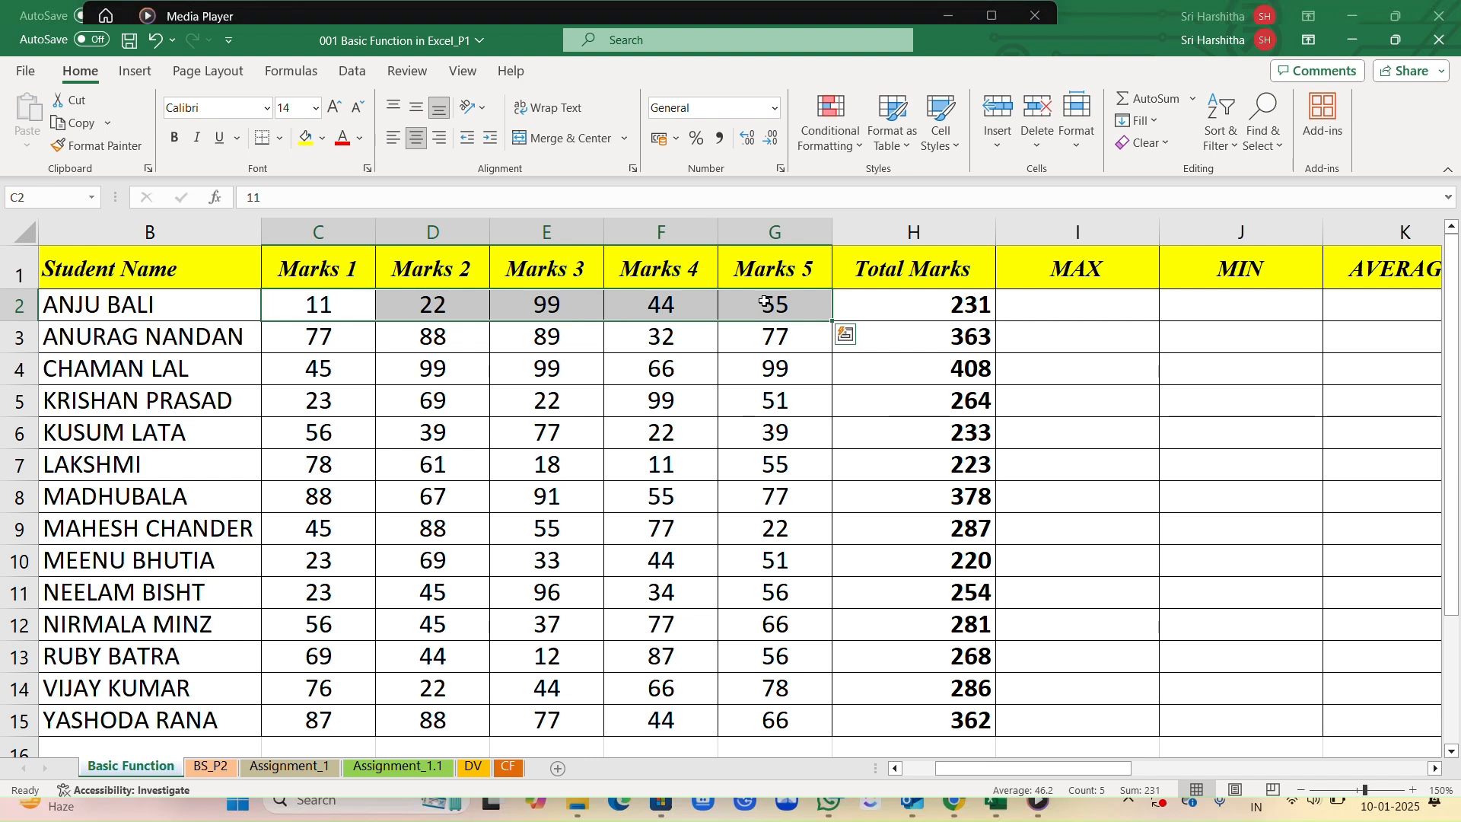
click(1074, 313)
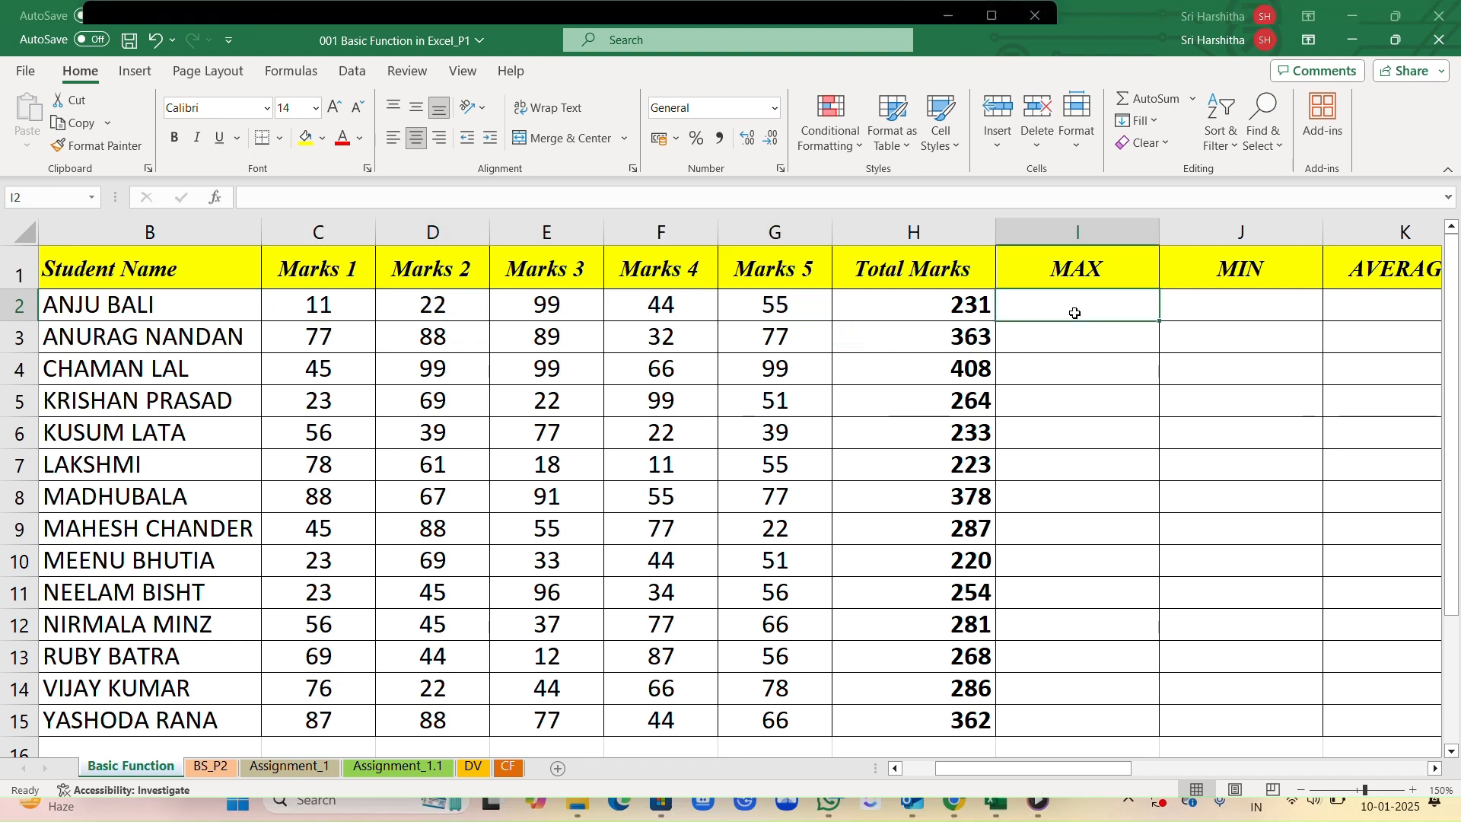
text(=)
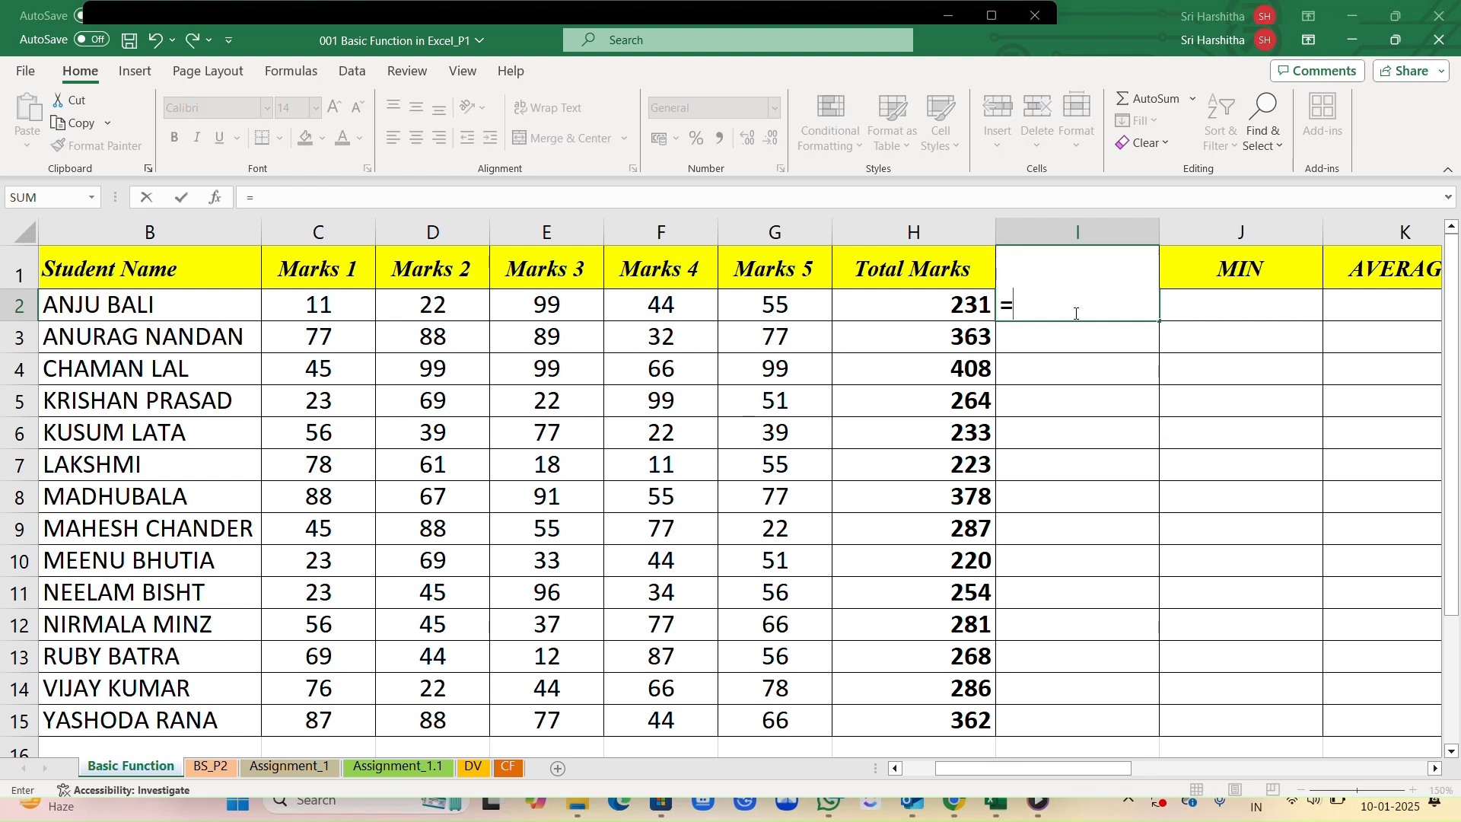
text(max)
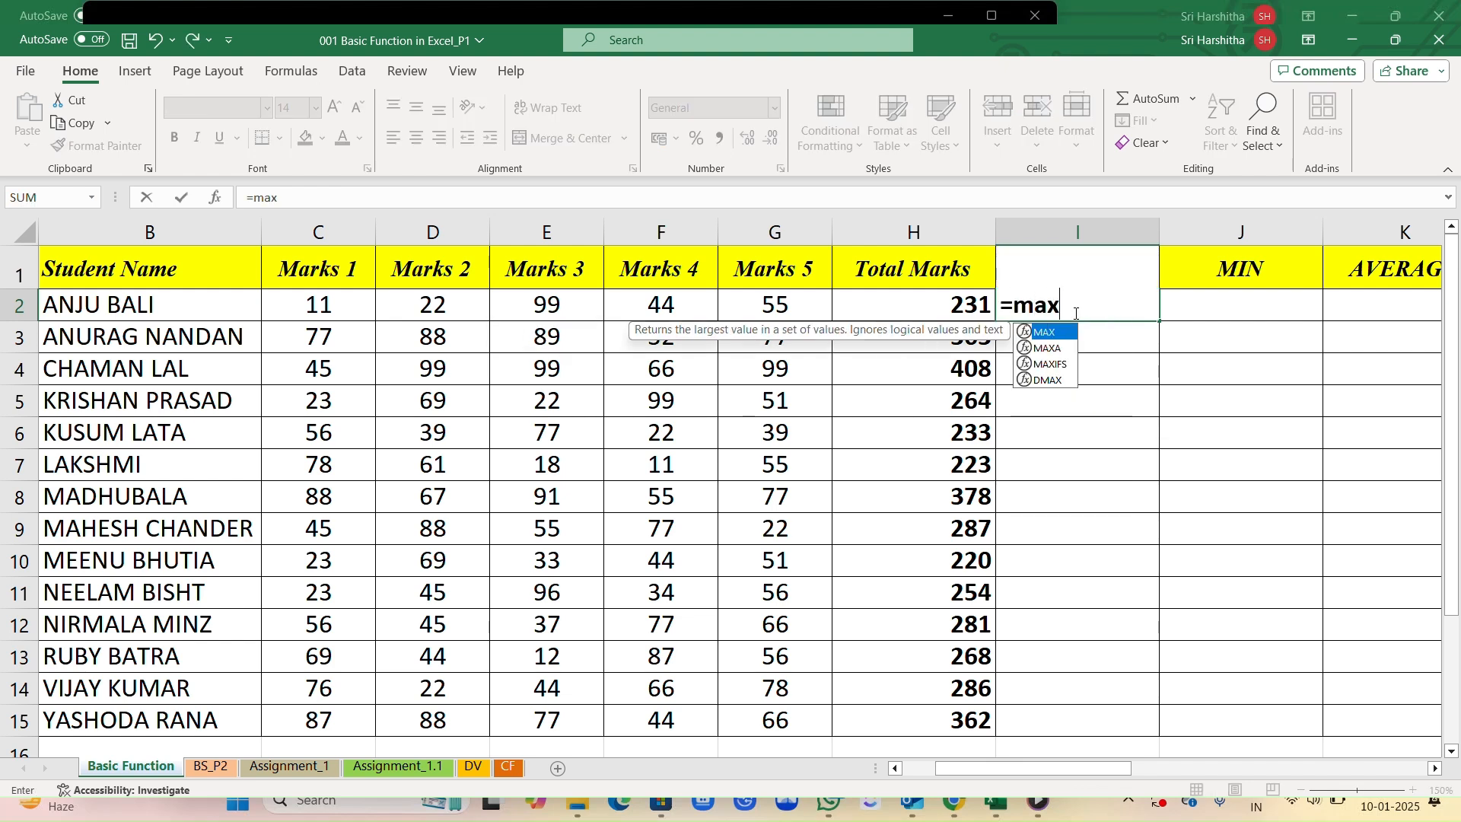
key(Tab)
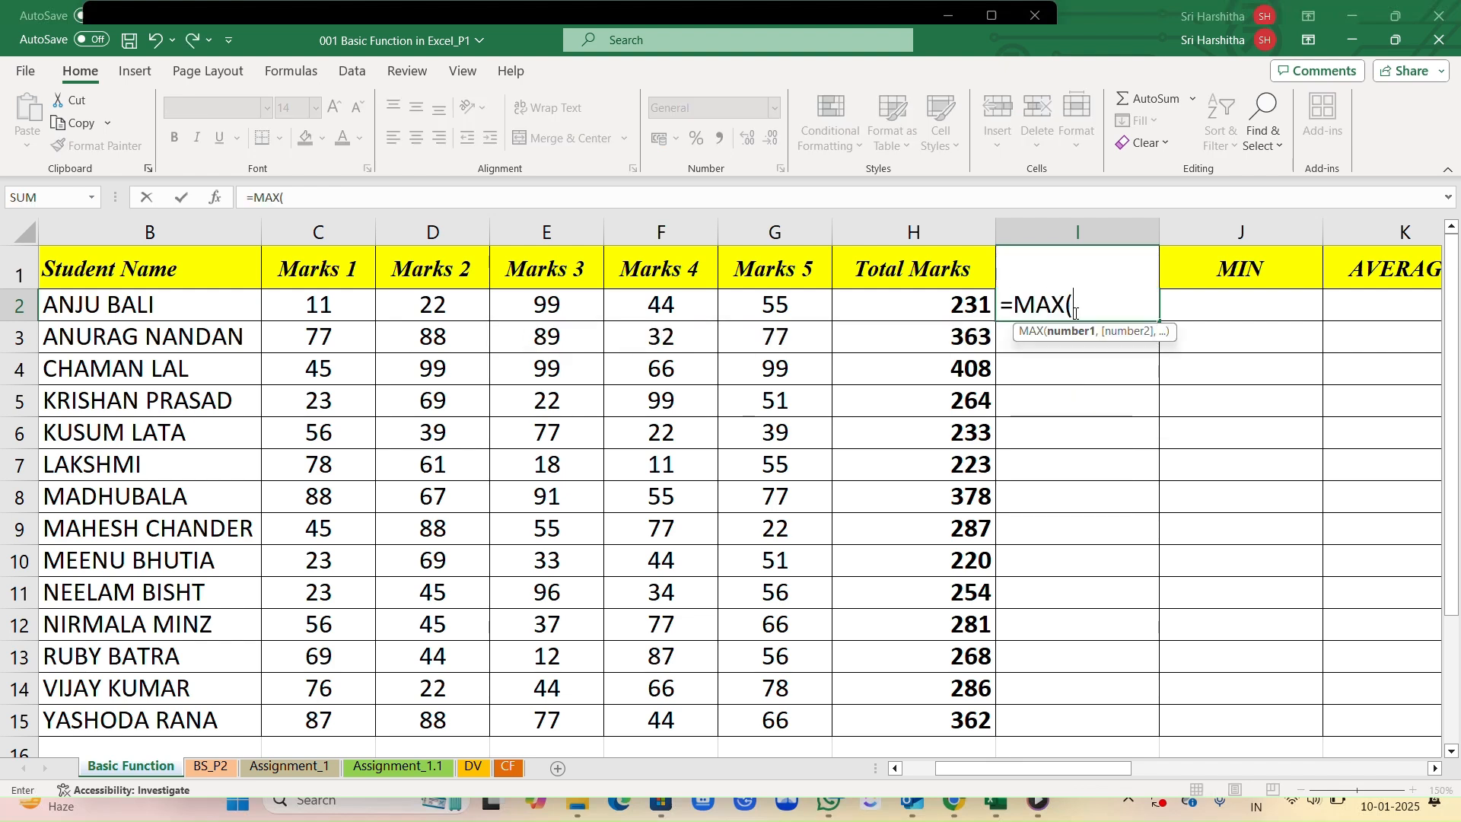
click(306, 305)
key(shift+Right)
key(shift+Right)
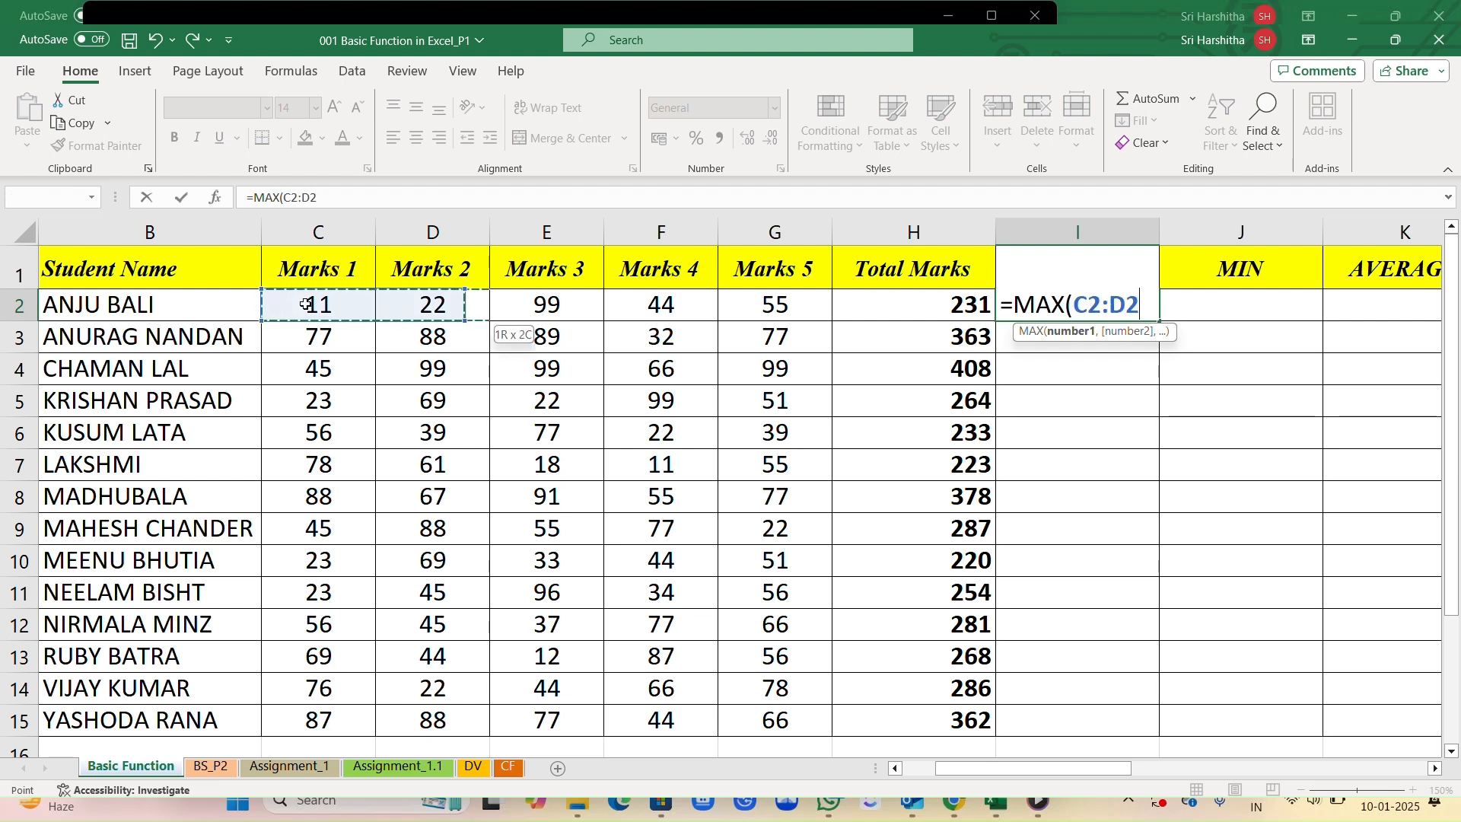
key(shift+Right)
key(shift+Right)
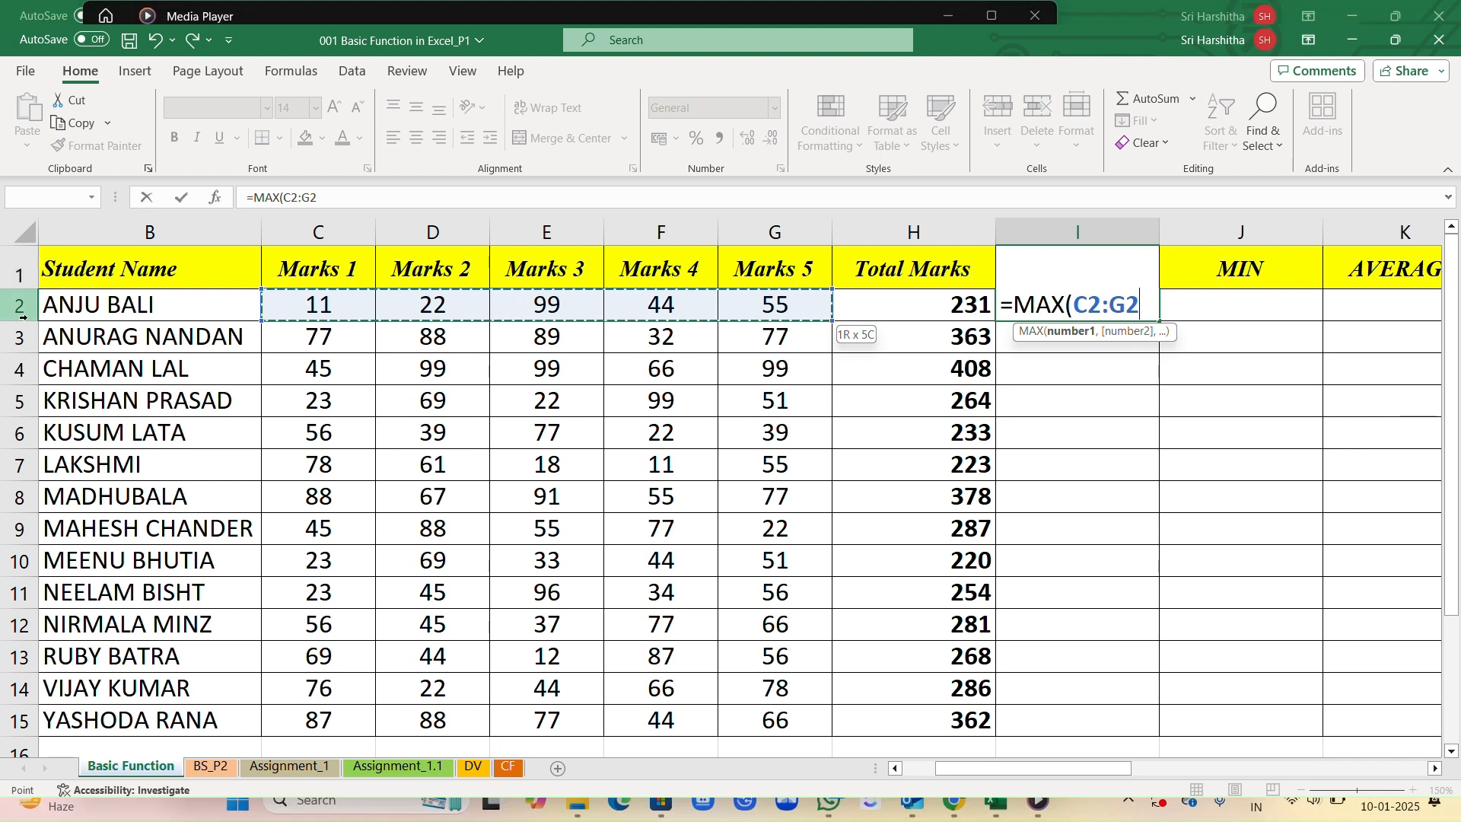
key(Return)
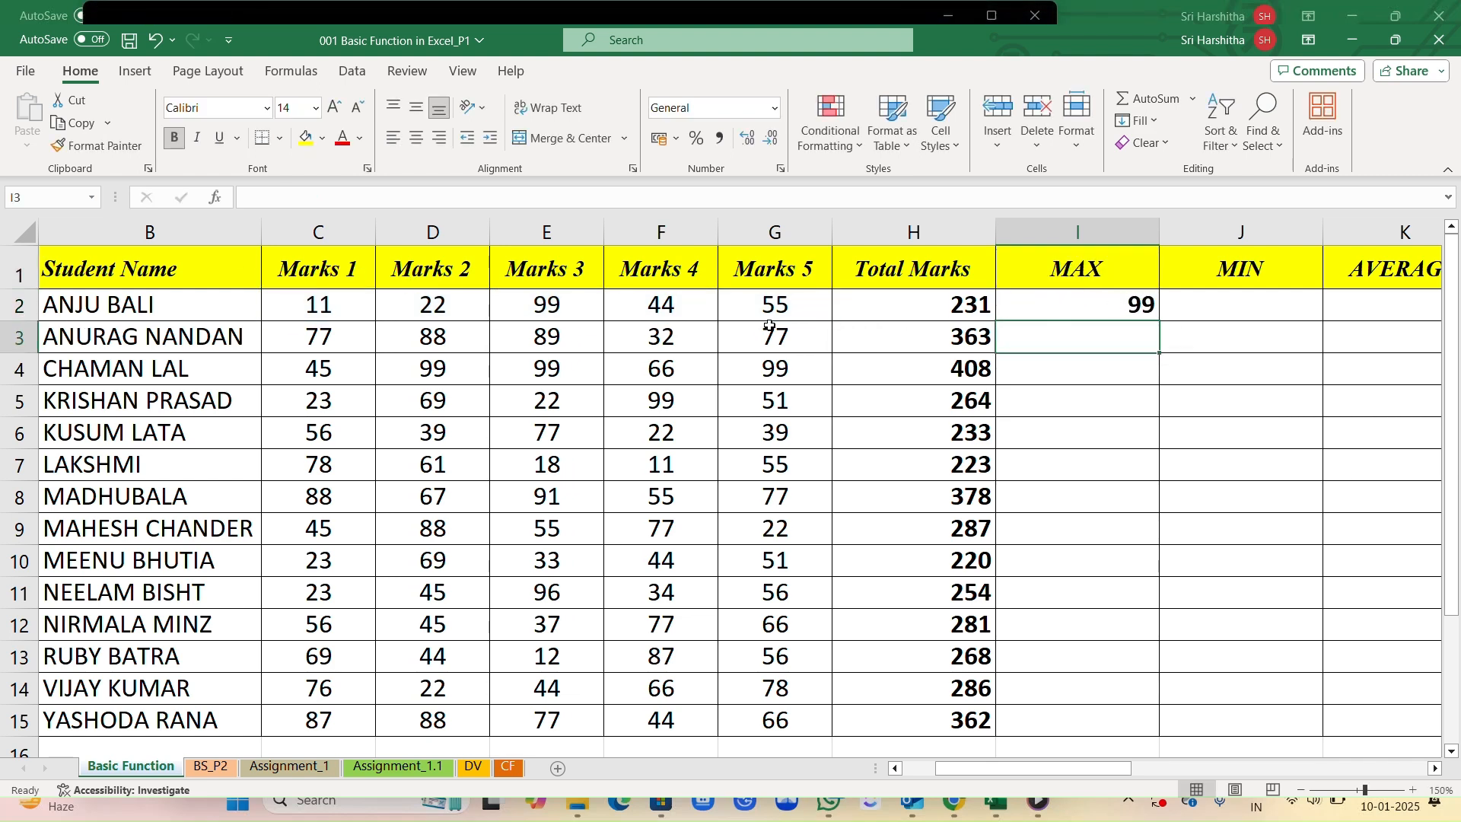
- Fill the MAX formula from cell I2 down the MAX column to row 15
click(520, 302)
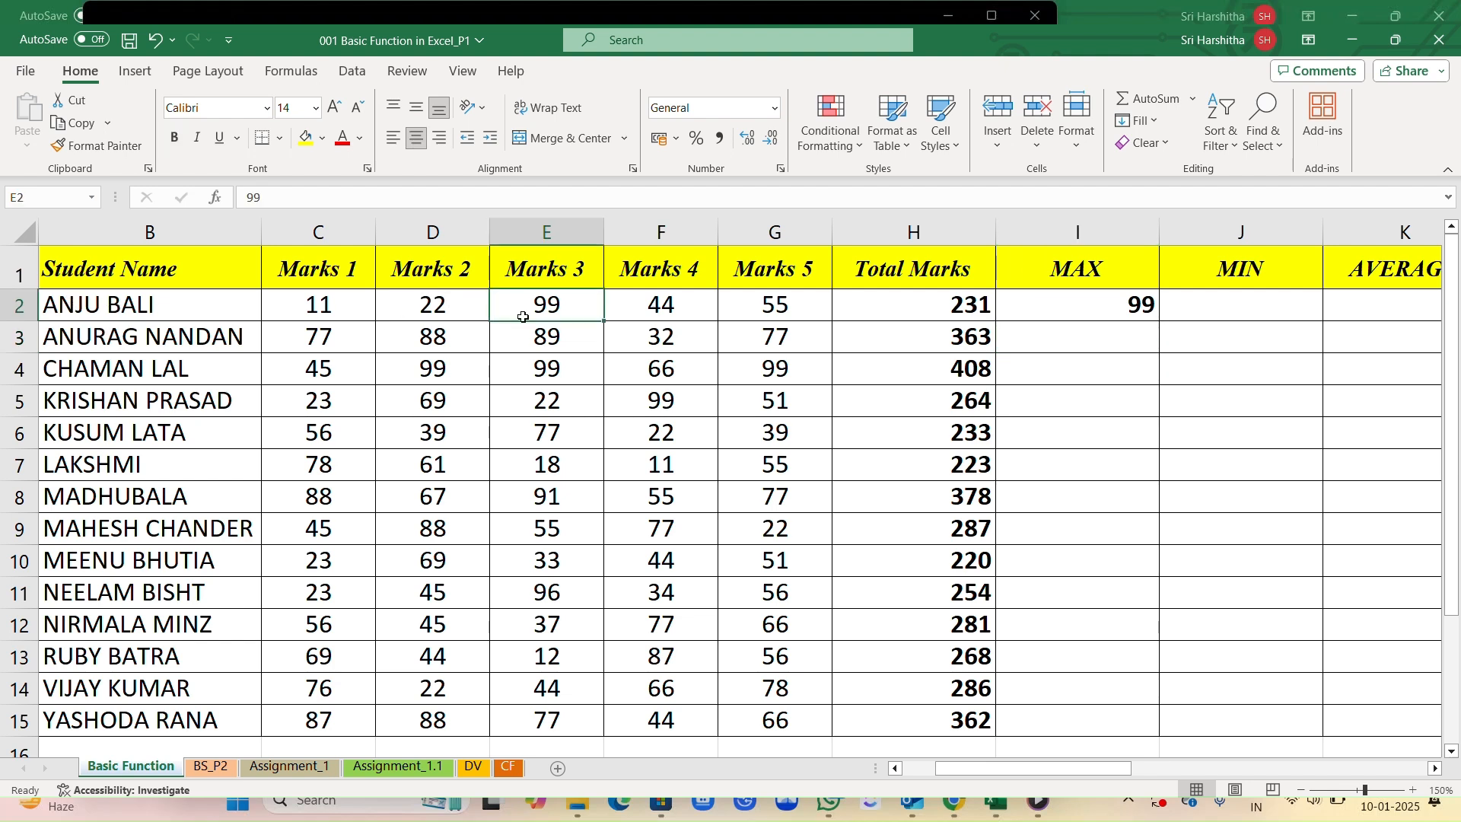
click(1078, 316)
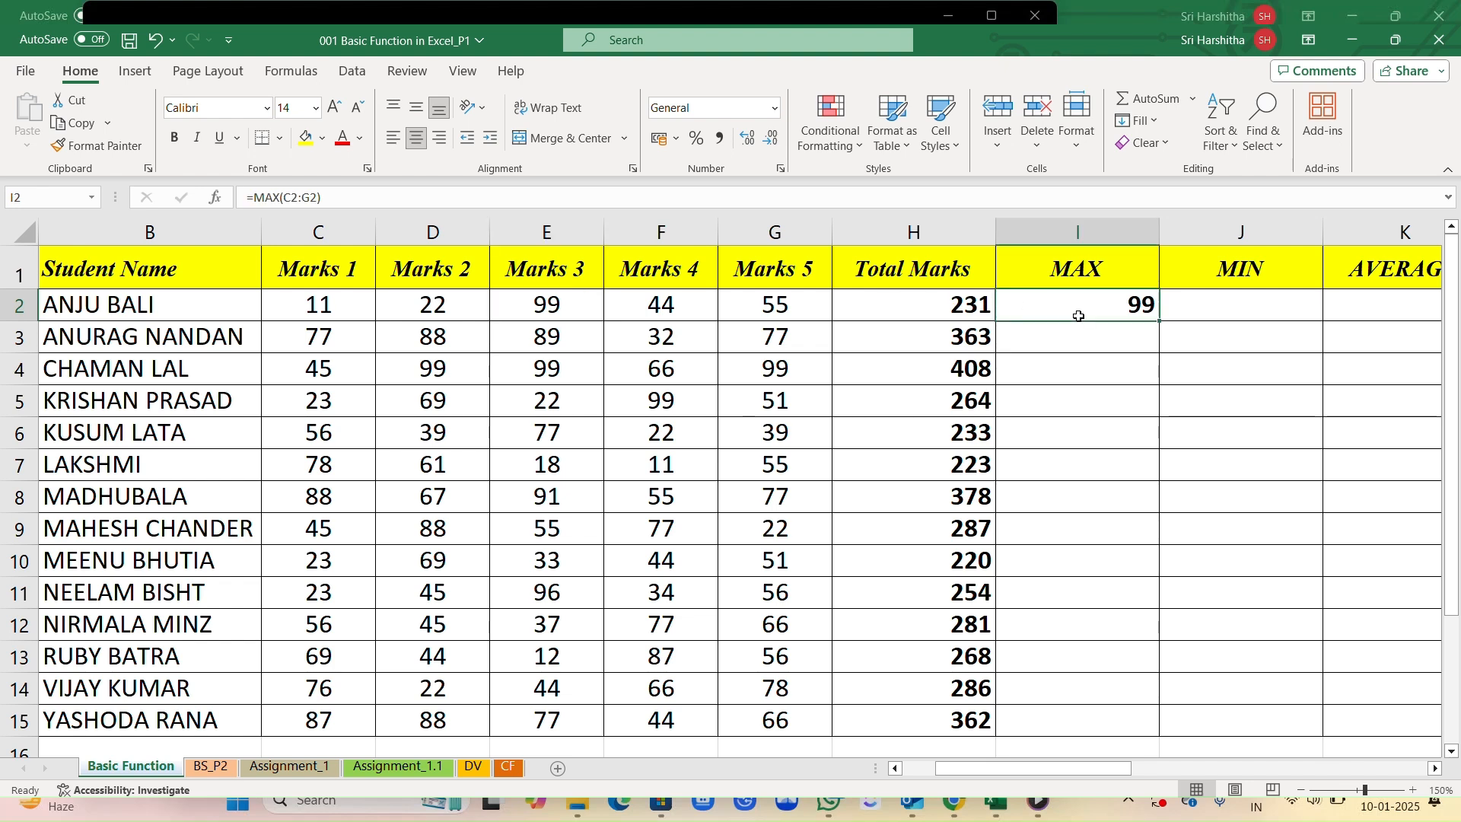
scroll(1076, 316, down, 1)
scroll(1087, 317, up, 1)
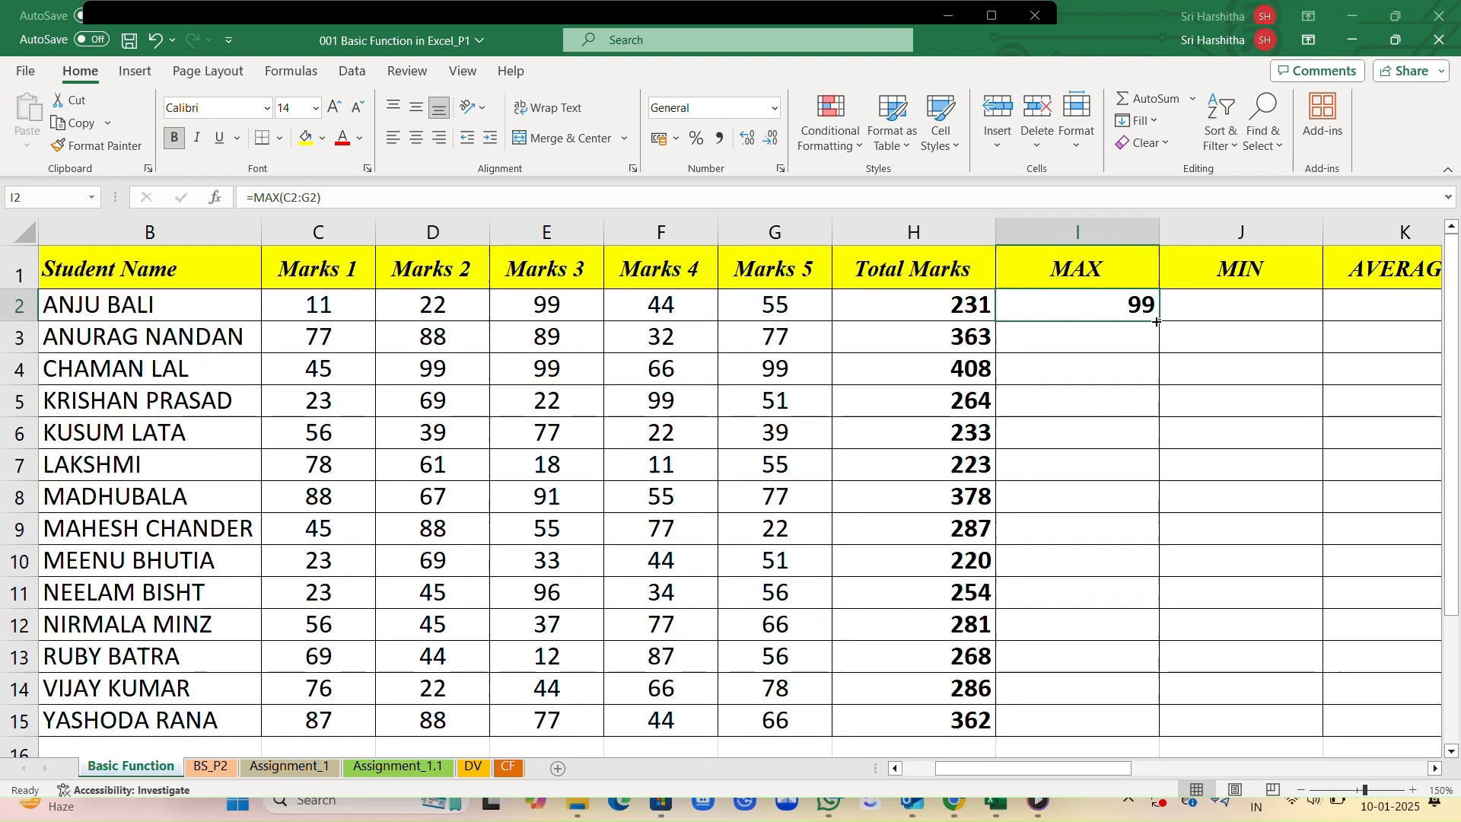
double_click(1156, 322)
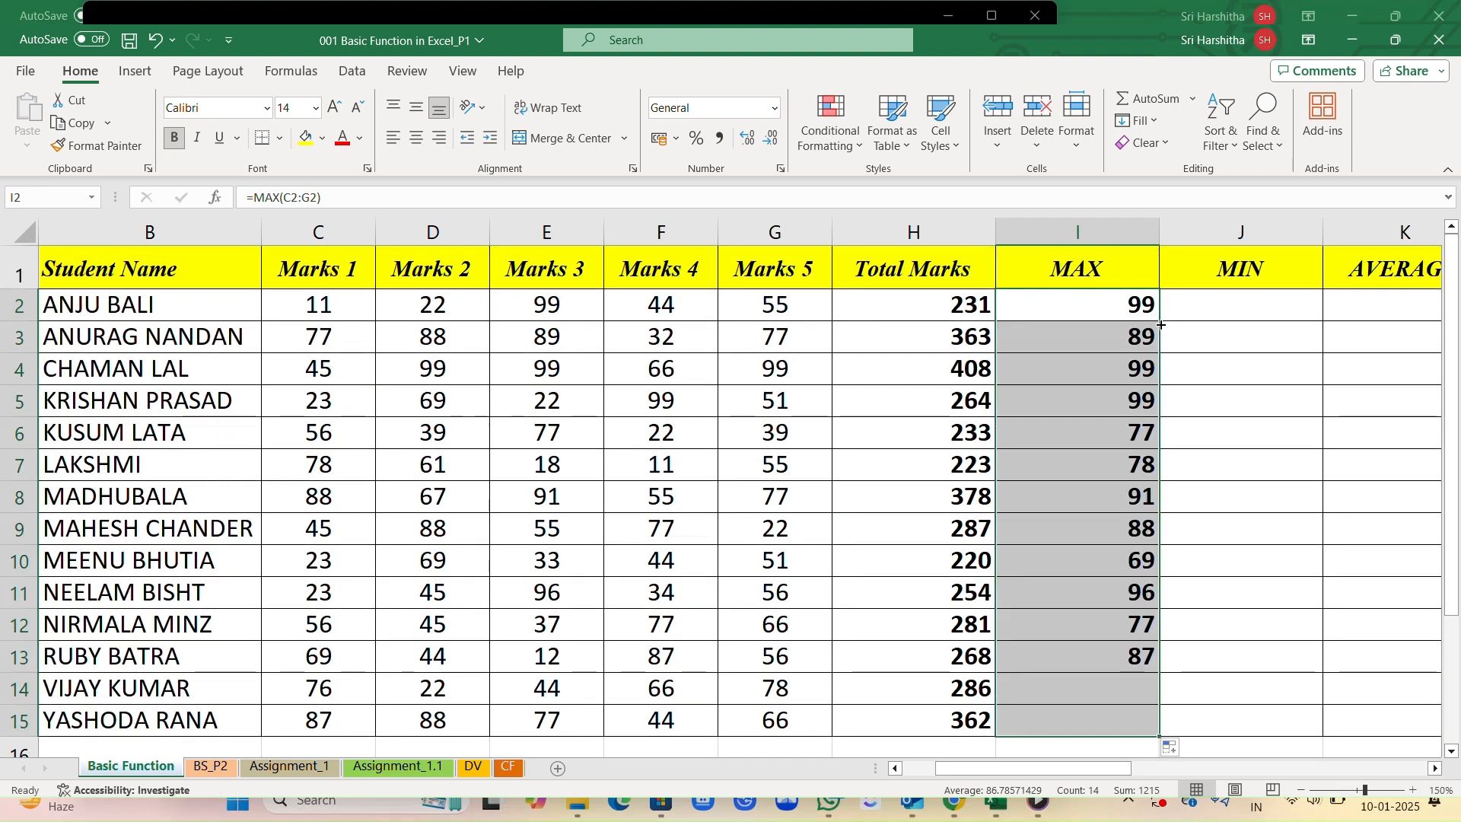
- Find the first student's lowest mark in cell J2 with =MIN(C2:G2)
click(1201, 300)
text(=)
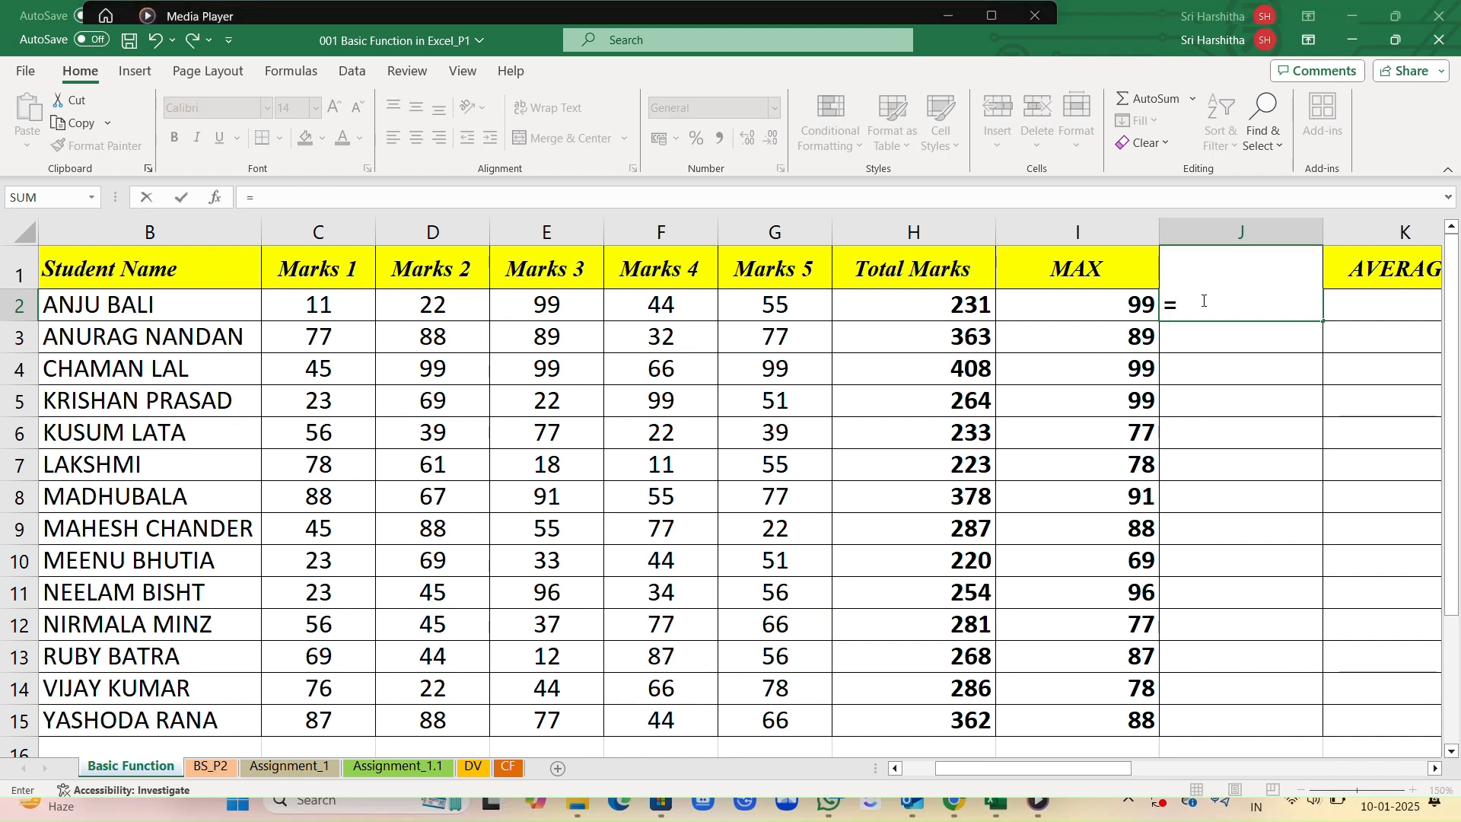
text(min)
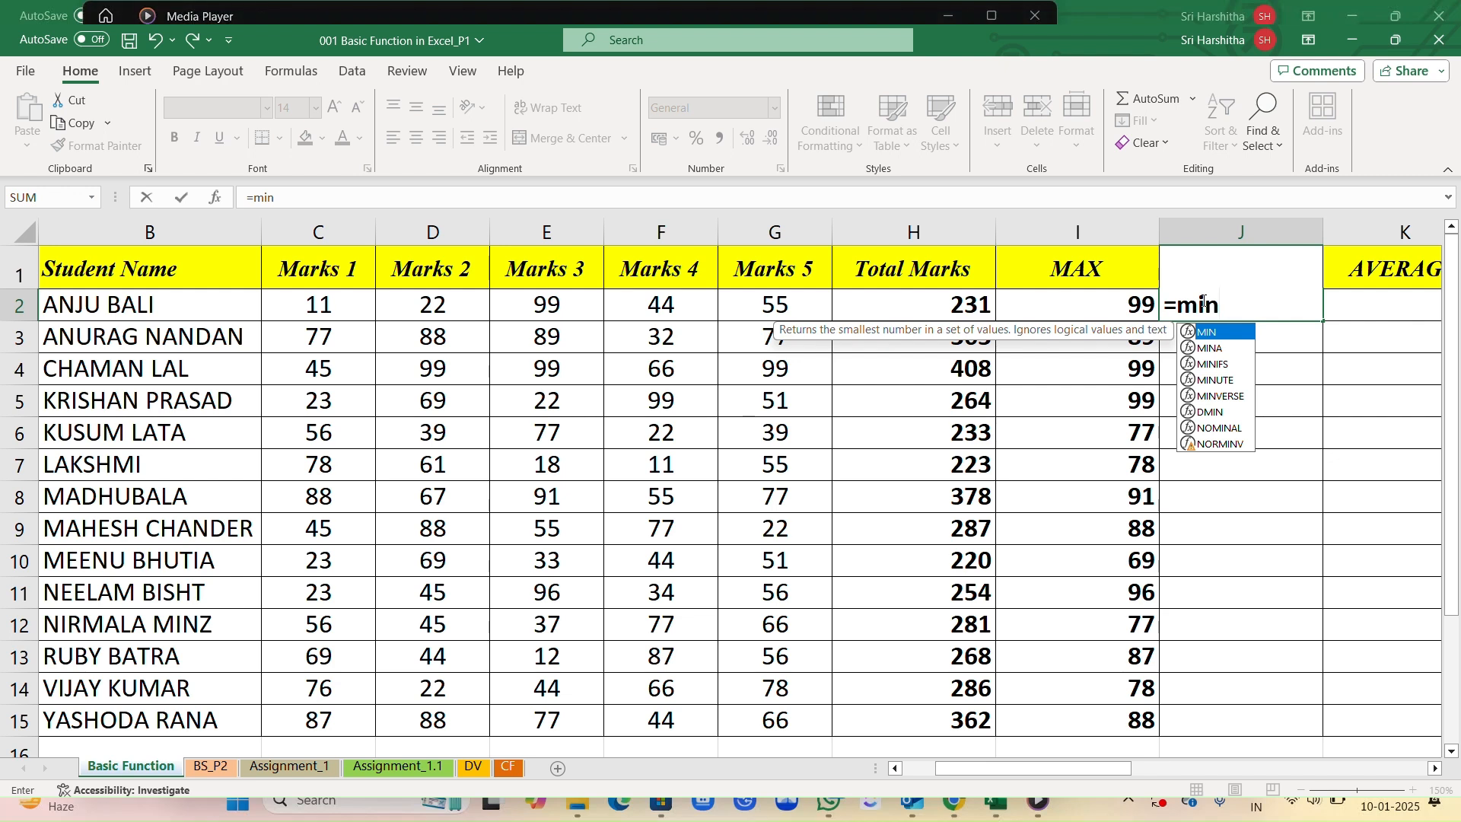
key(Tab)
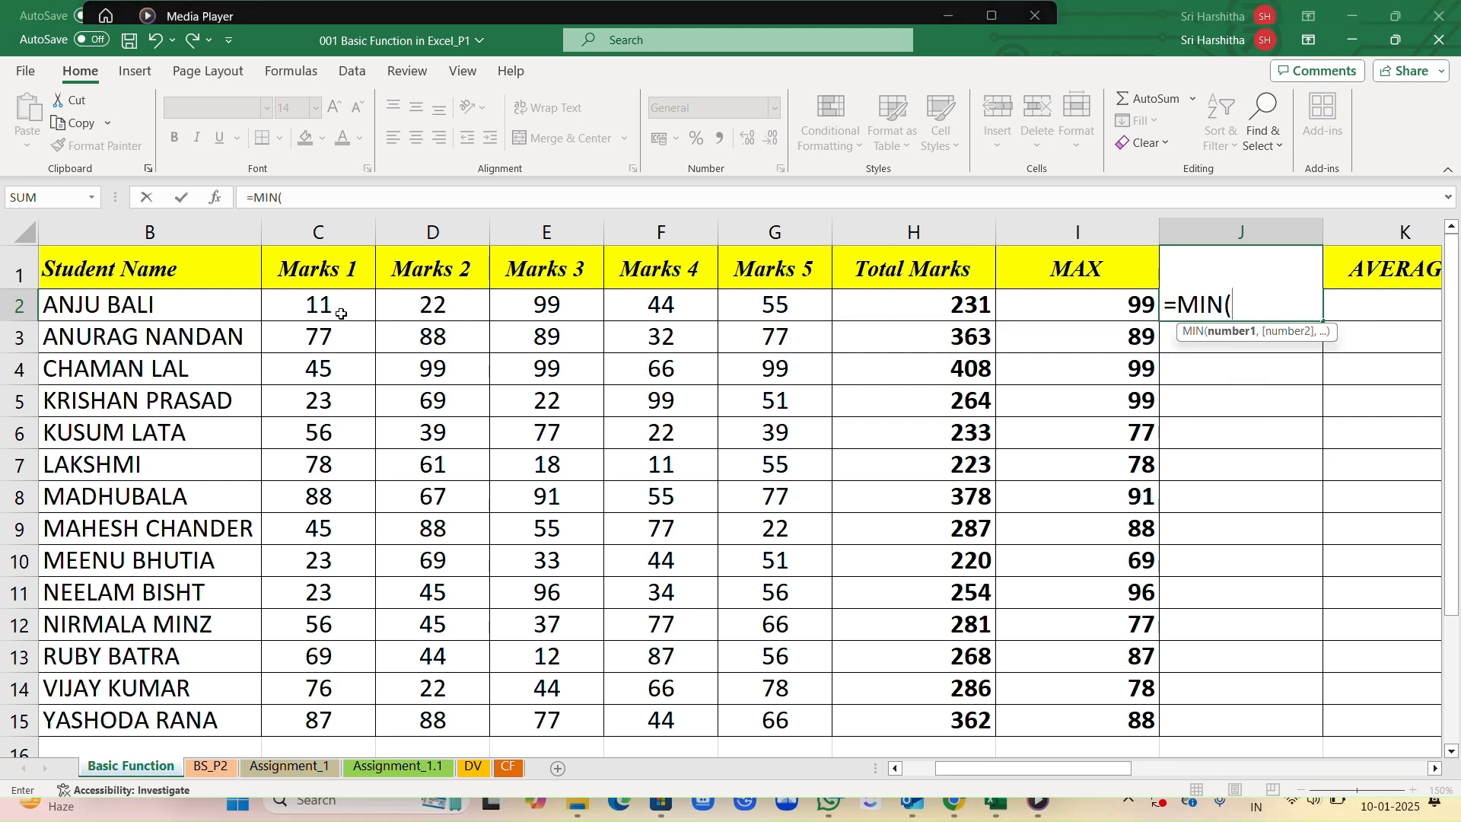
click(331, 302)
key(shift+Right)
key(shift+Right)
key(shift+Right)
key(shift+Right)
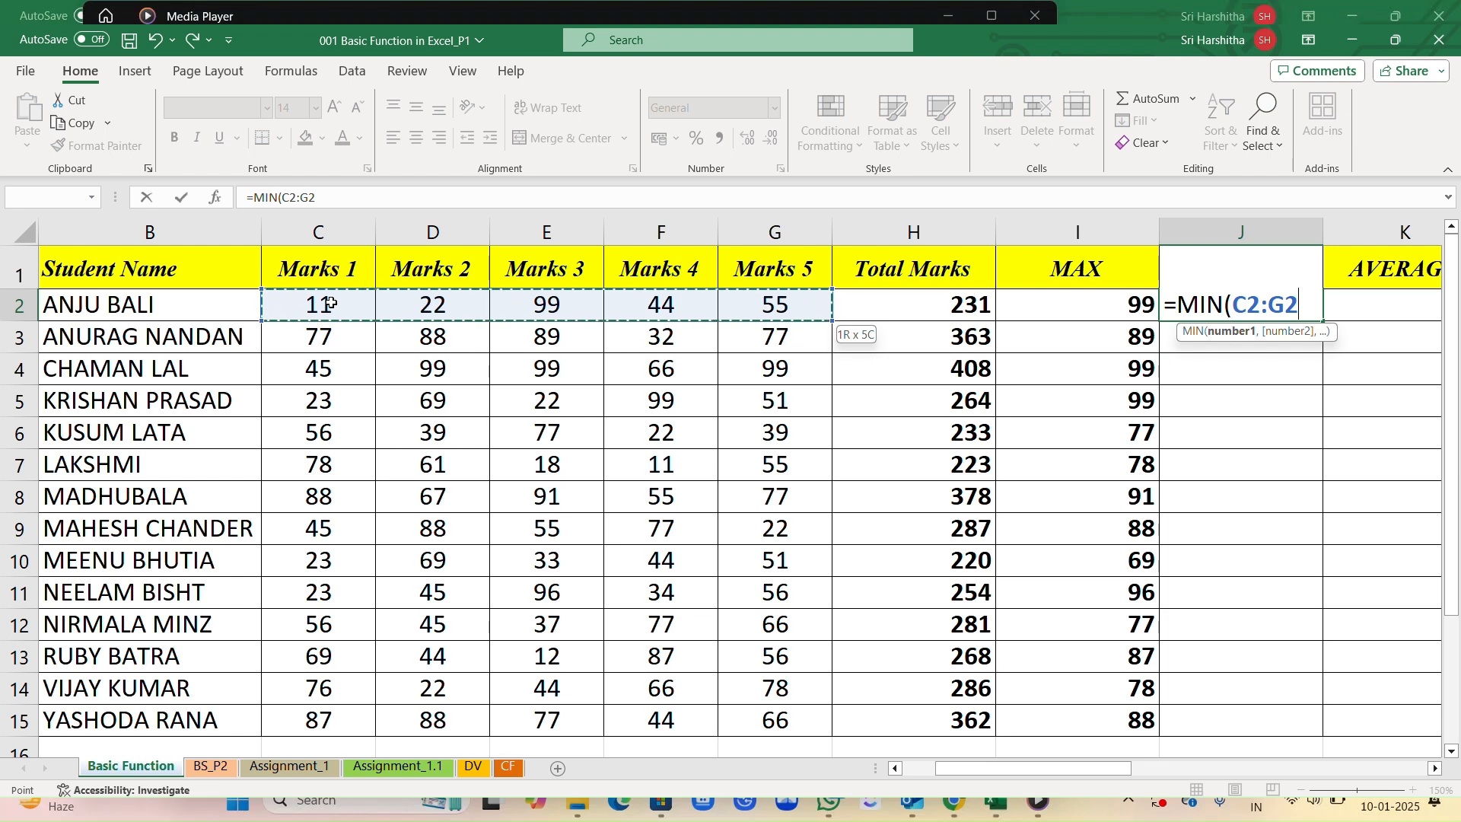
key(Return)
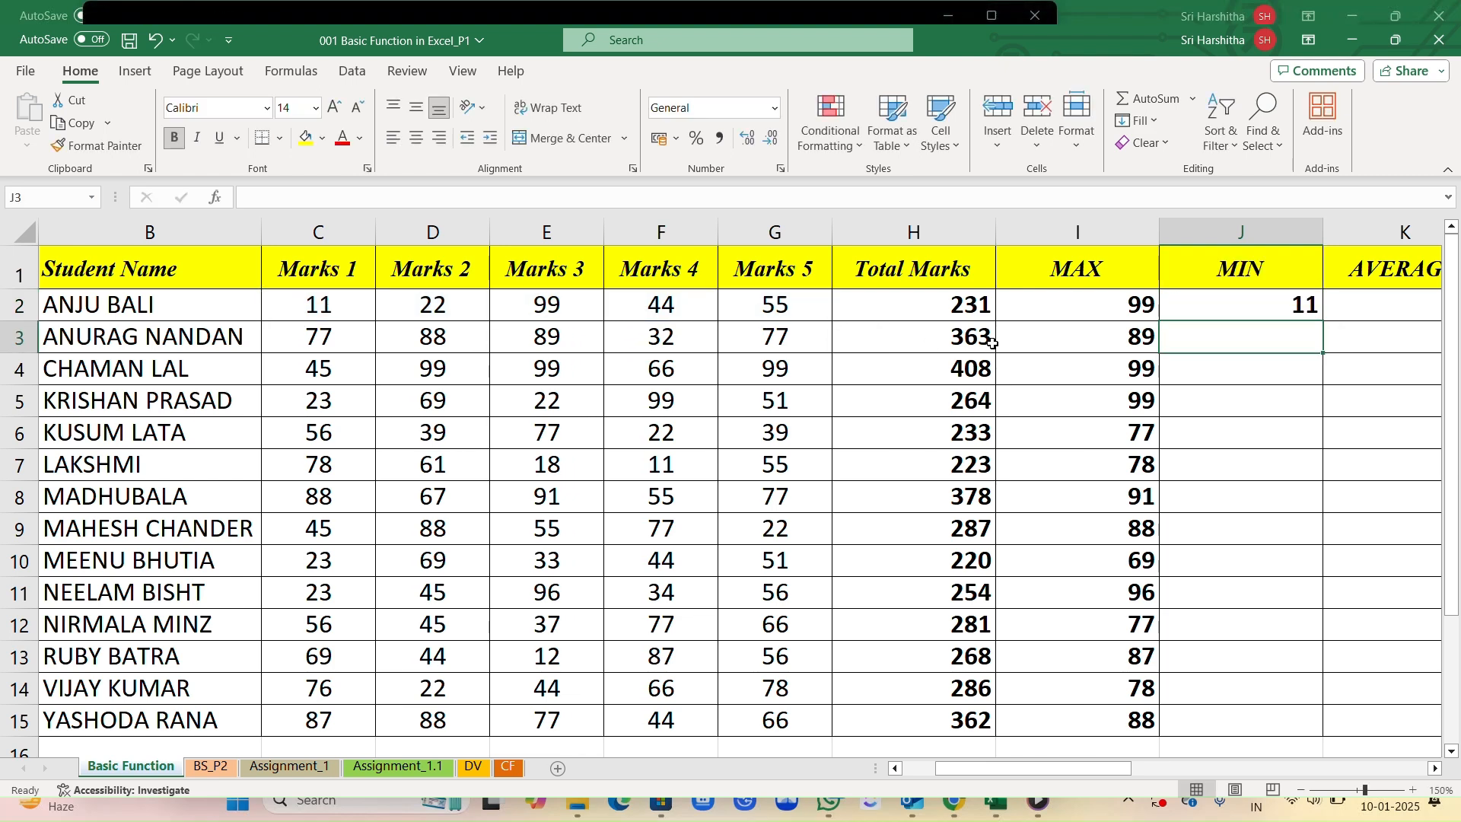
- Fill the MIN formula from cell J2 down the MIN column to row 15
scroll(344, 302, right, 3)
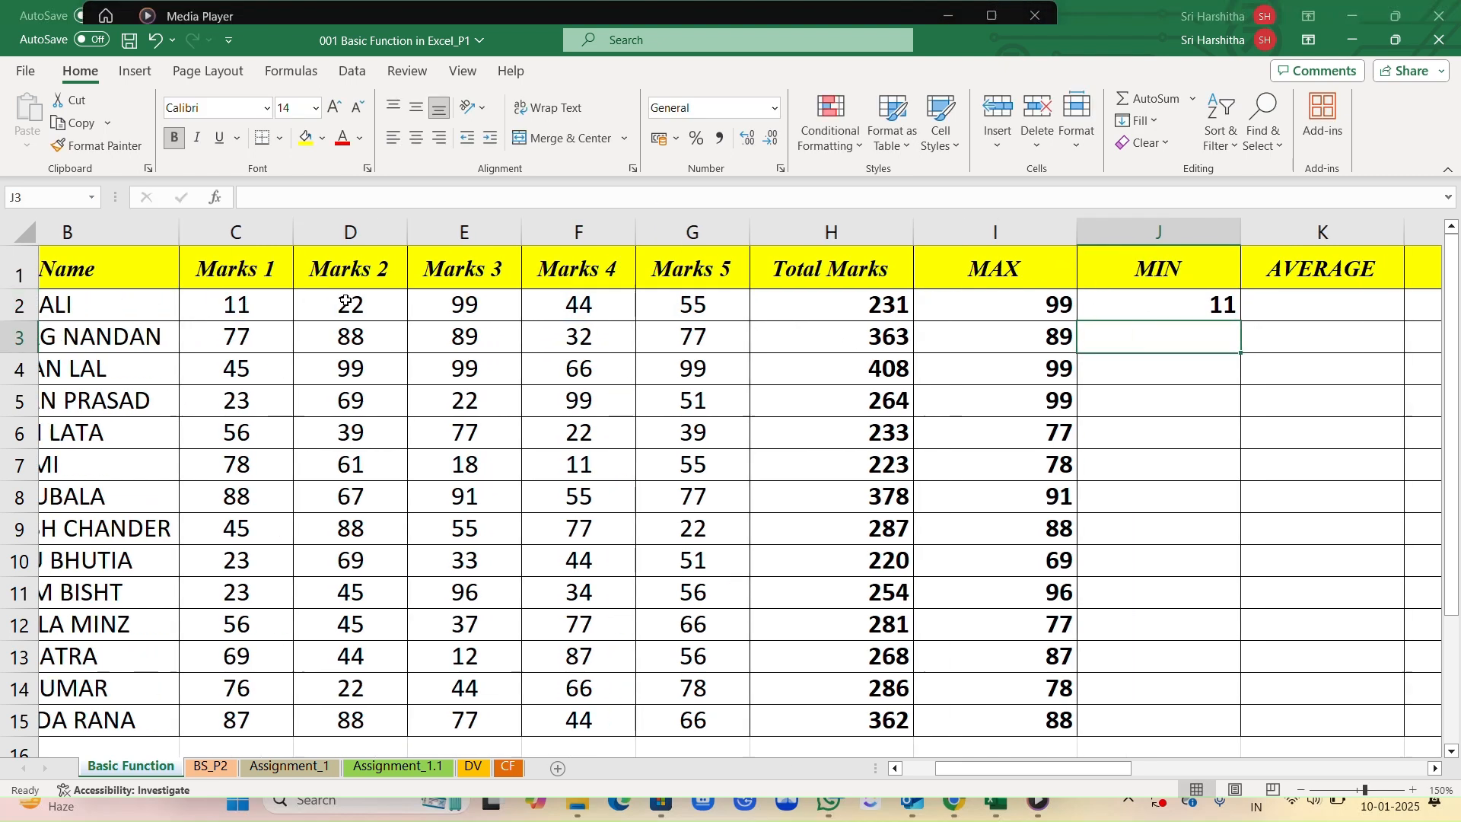
scroll(345, 301, right, 3)
click(1006, 314)
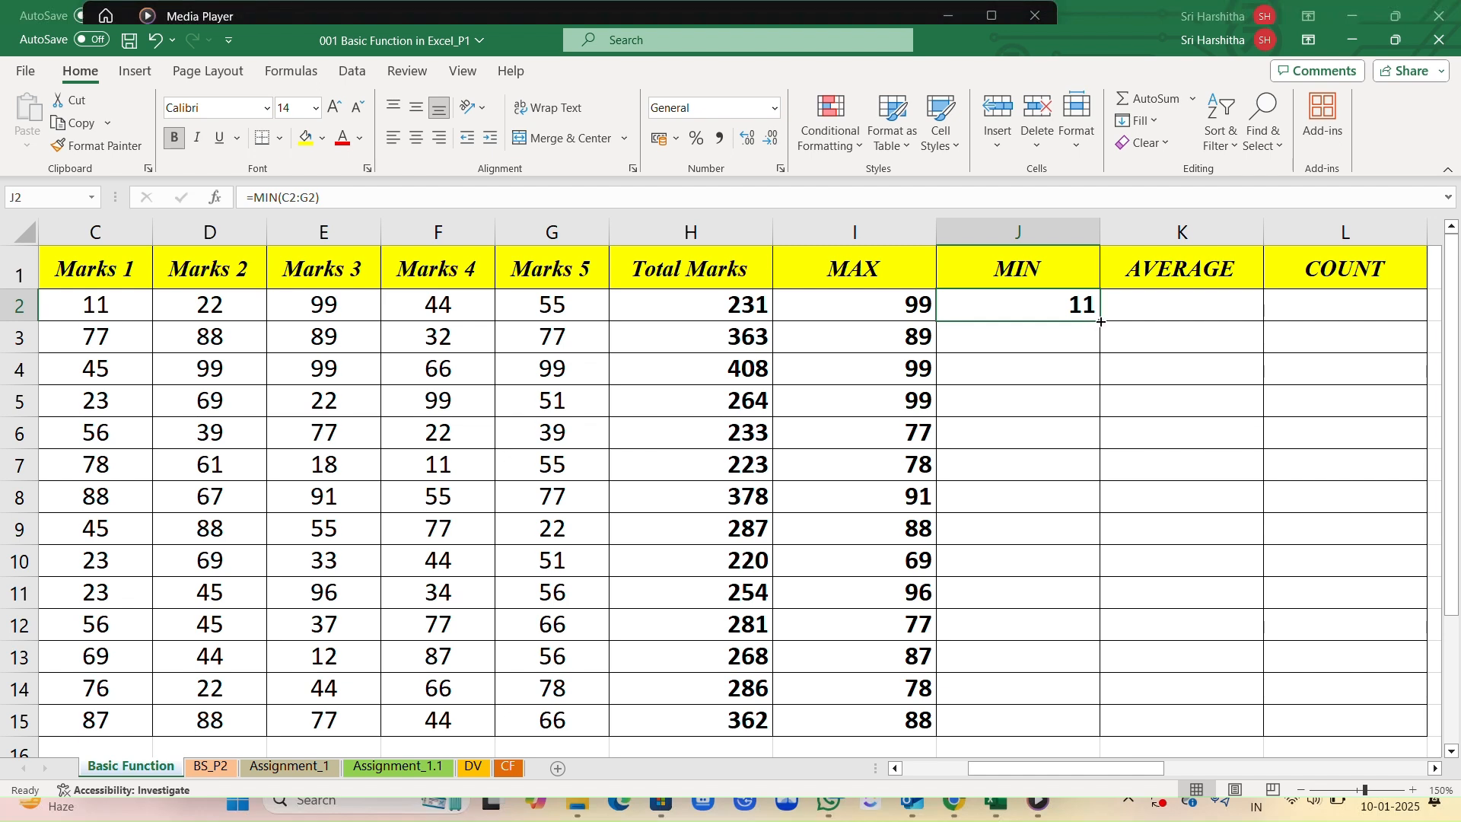
double_click(1100, 321)
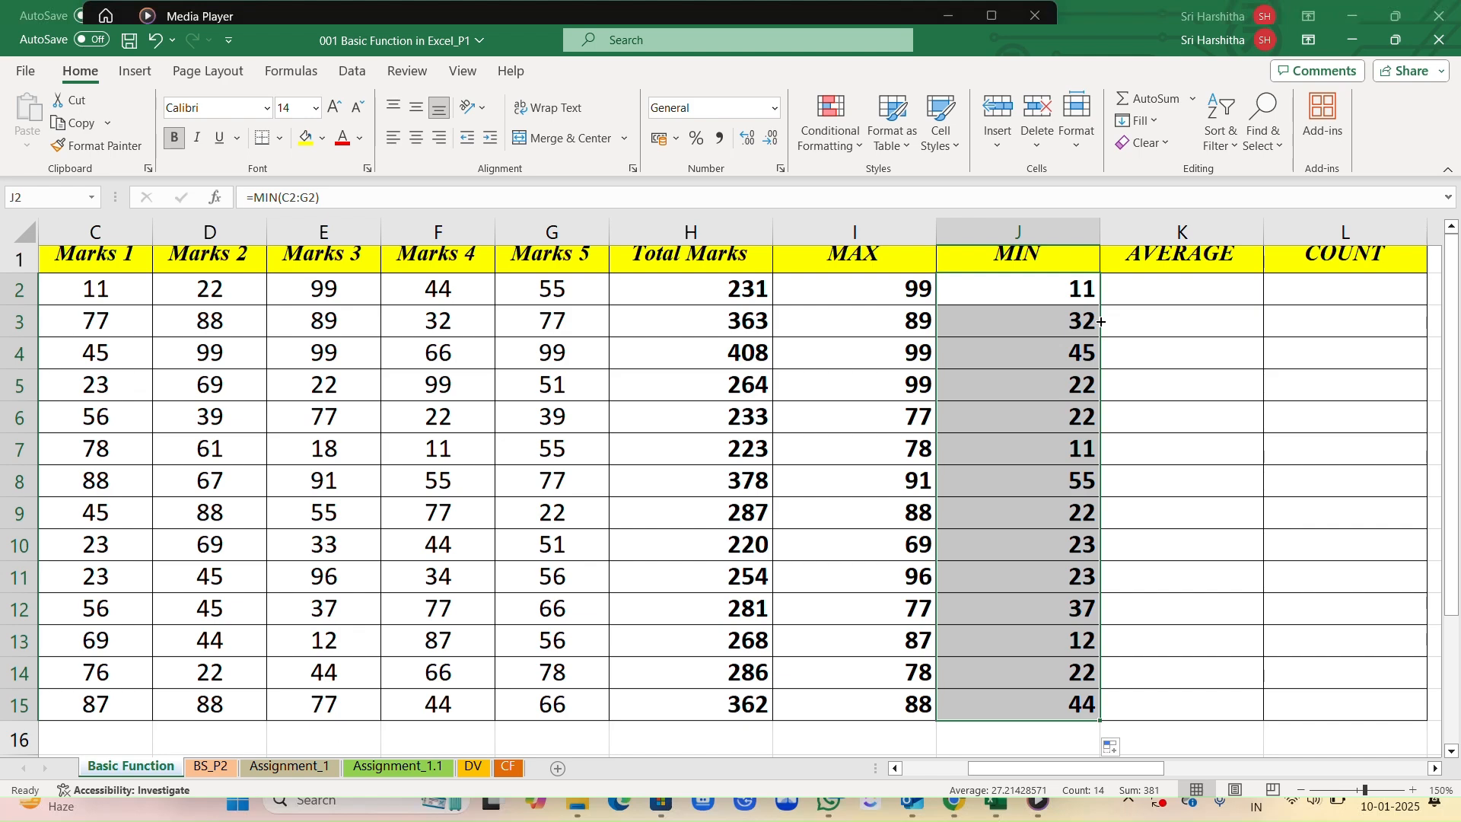
- Examine the filled MIN column down to the last student against the names and marks in the same rows
scroll(1100, 323, down, 2)
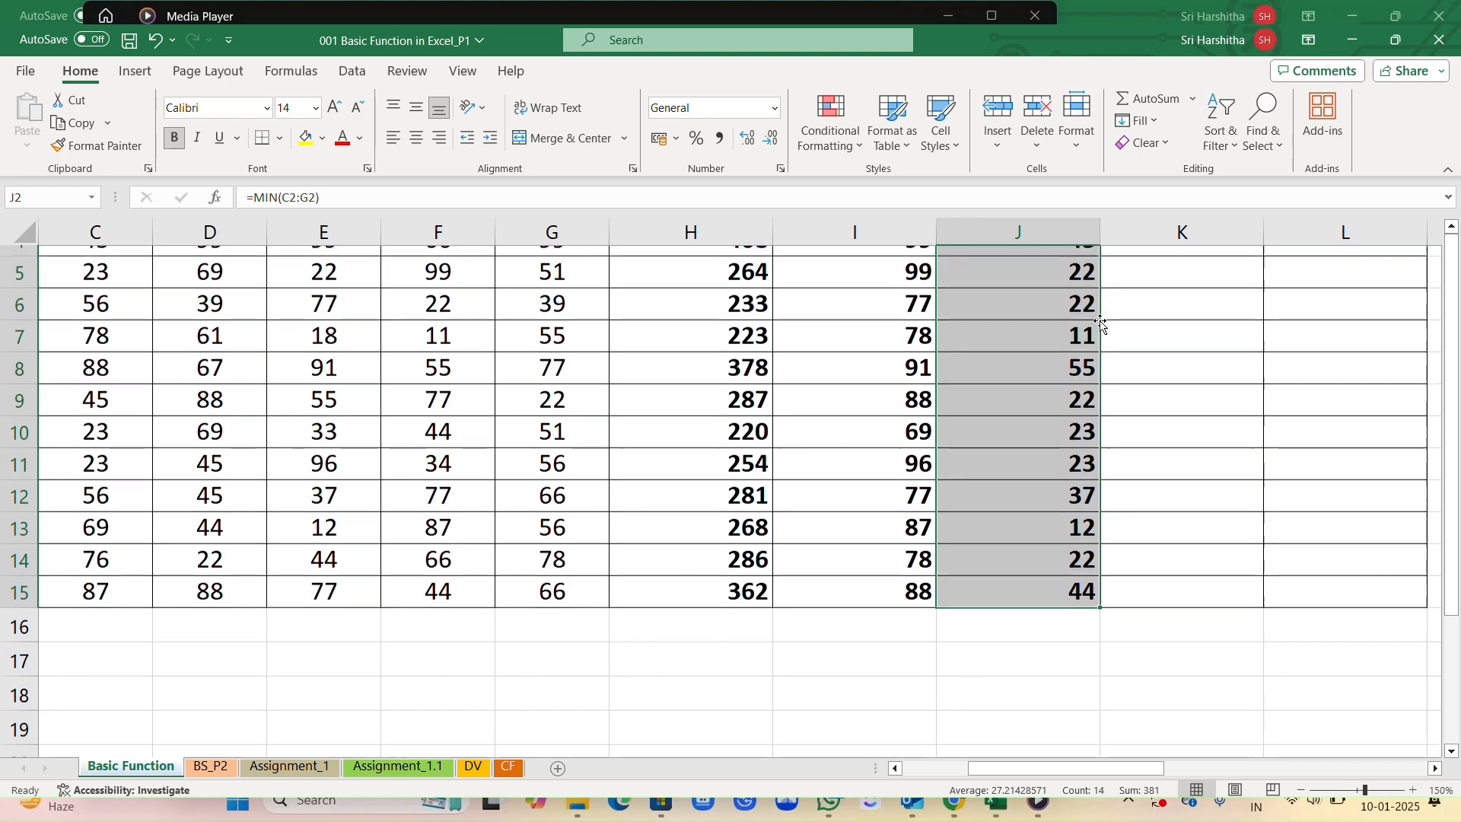
scroll(1101, 322, up, 2)
scroll(1100, 321, down, 1)
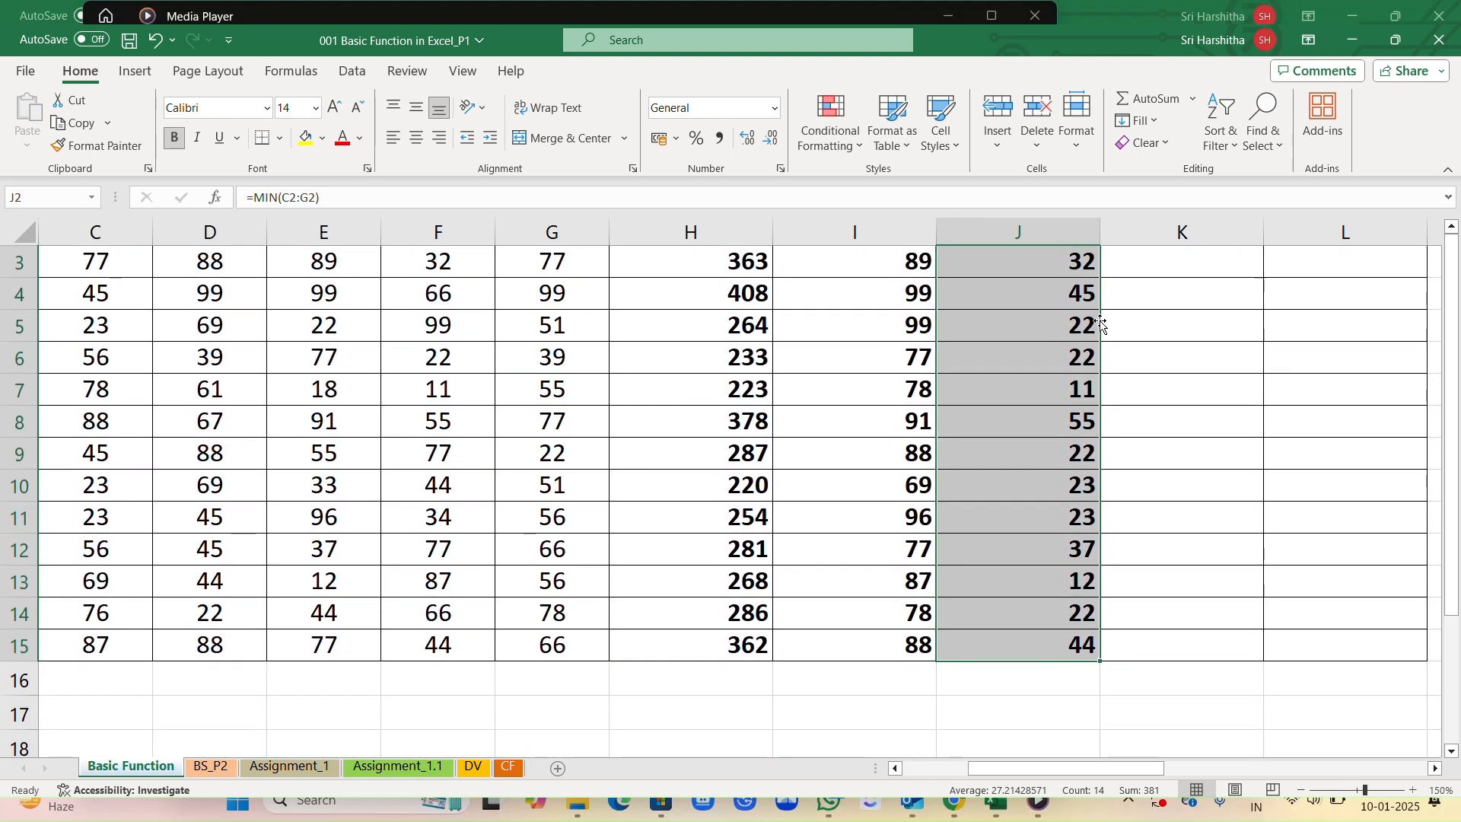
scroll(1101, 321, up, 1)
scroll(685, 333, left, 3)
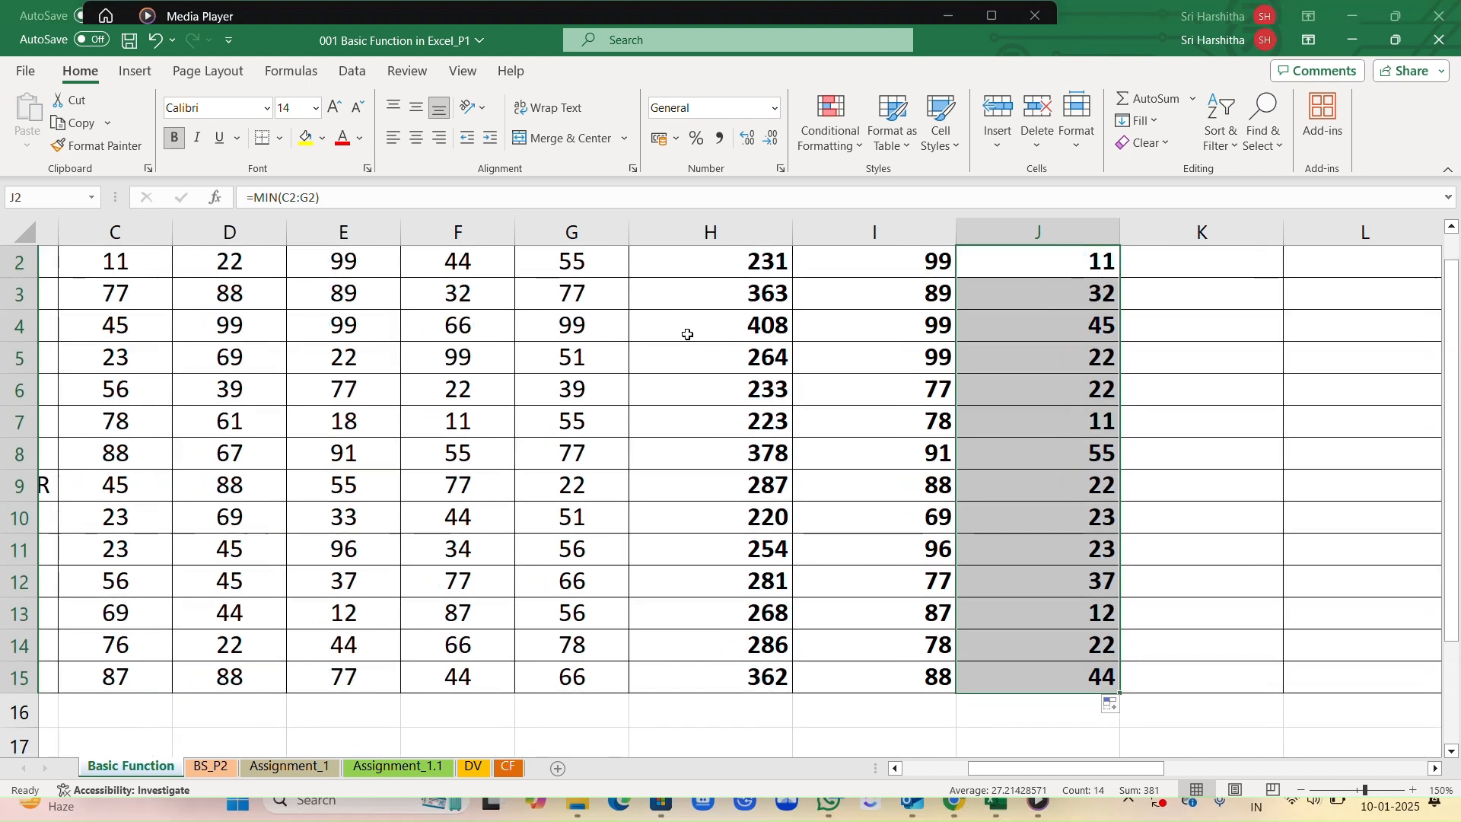
scroll(687, 335, down, 3)
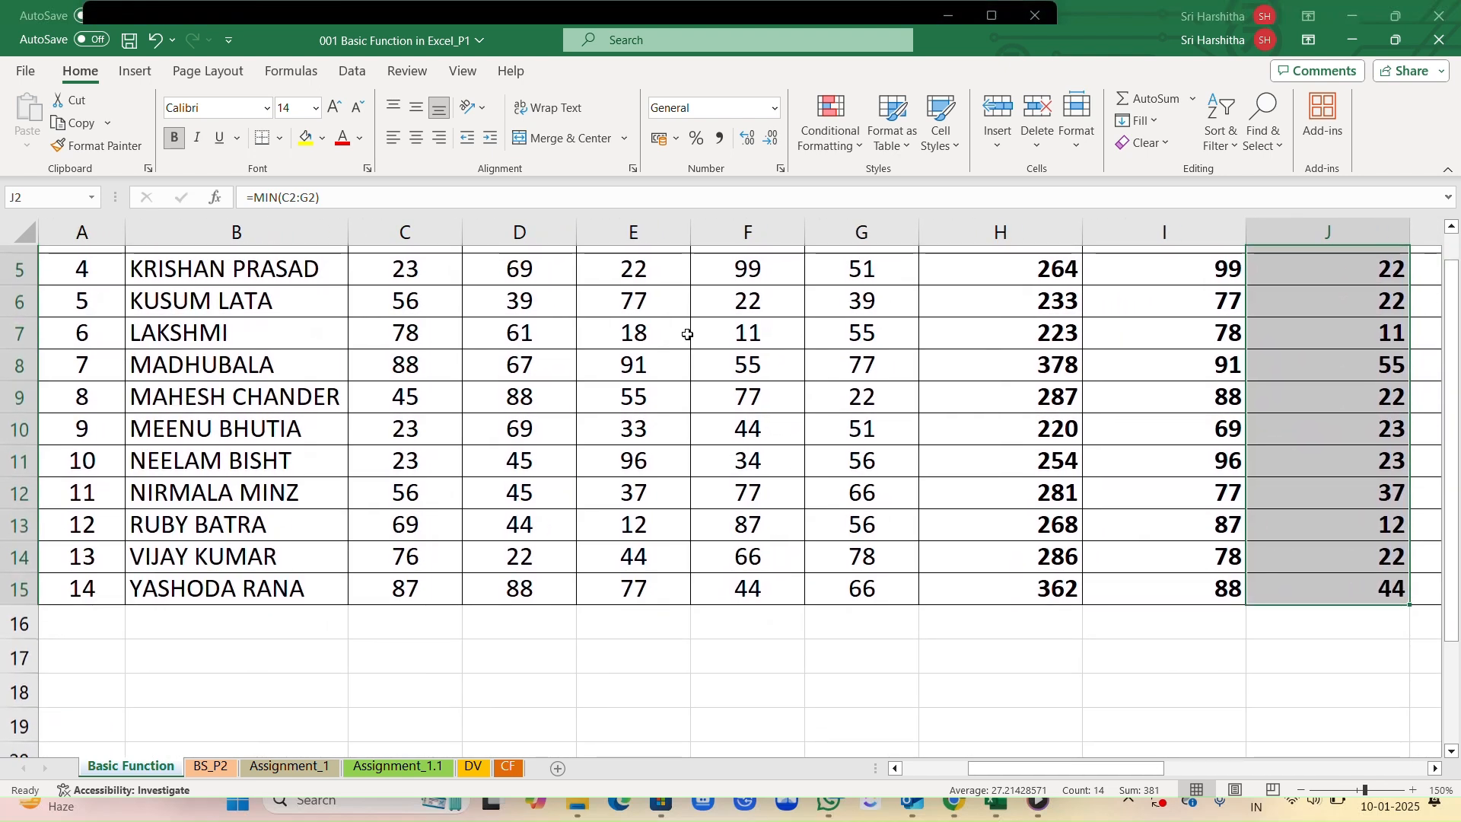
scroll(687, 334, up, 1)
scroll(687, 335, up, 1)
scroll(687, 335, right, 4)
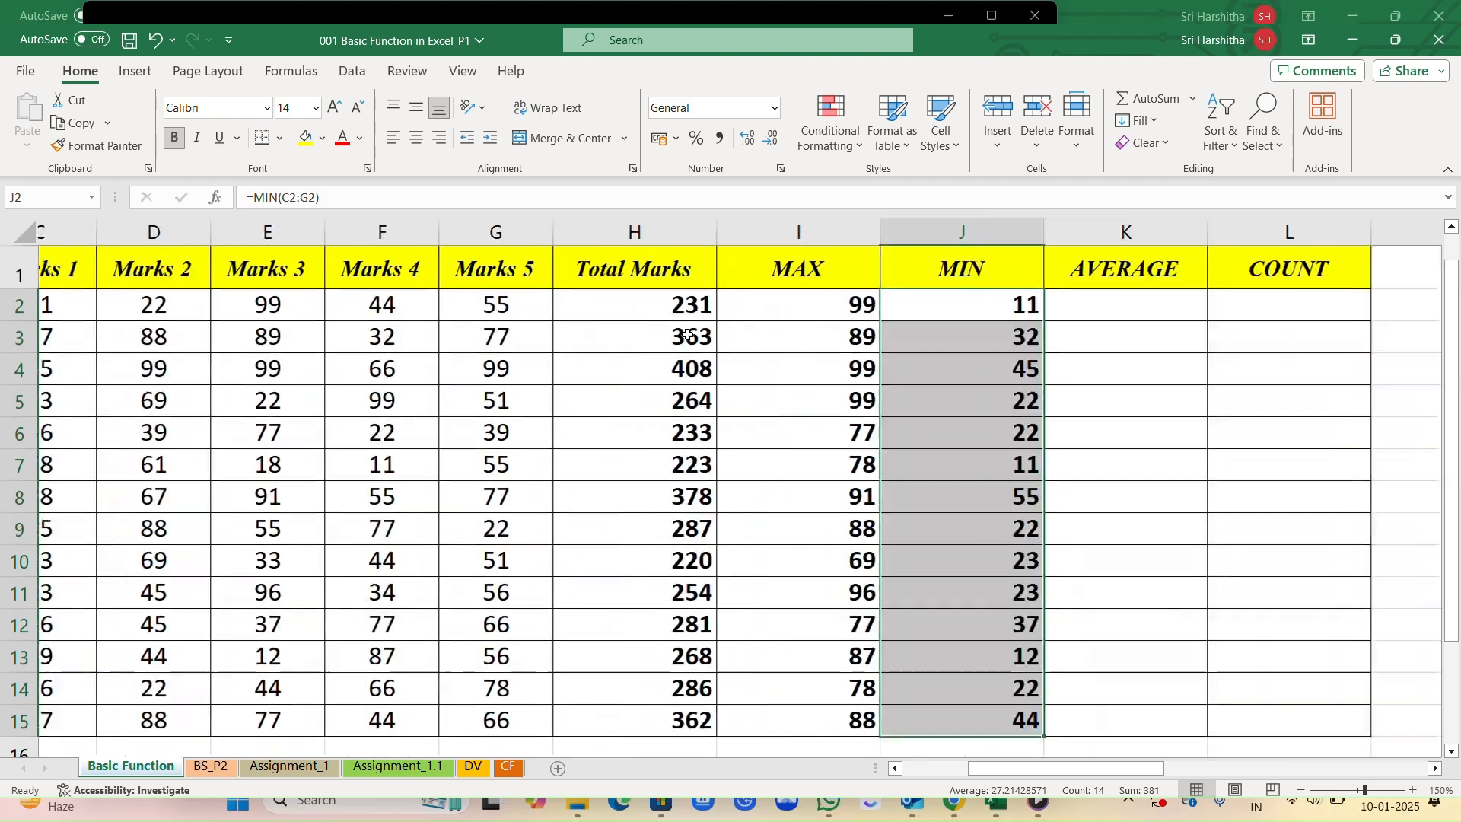
click(1012, 308)
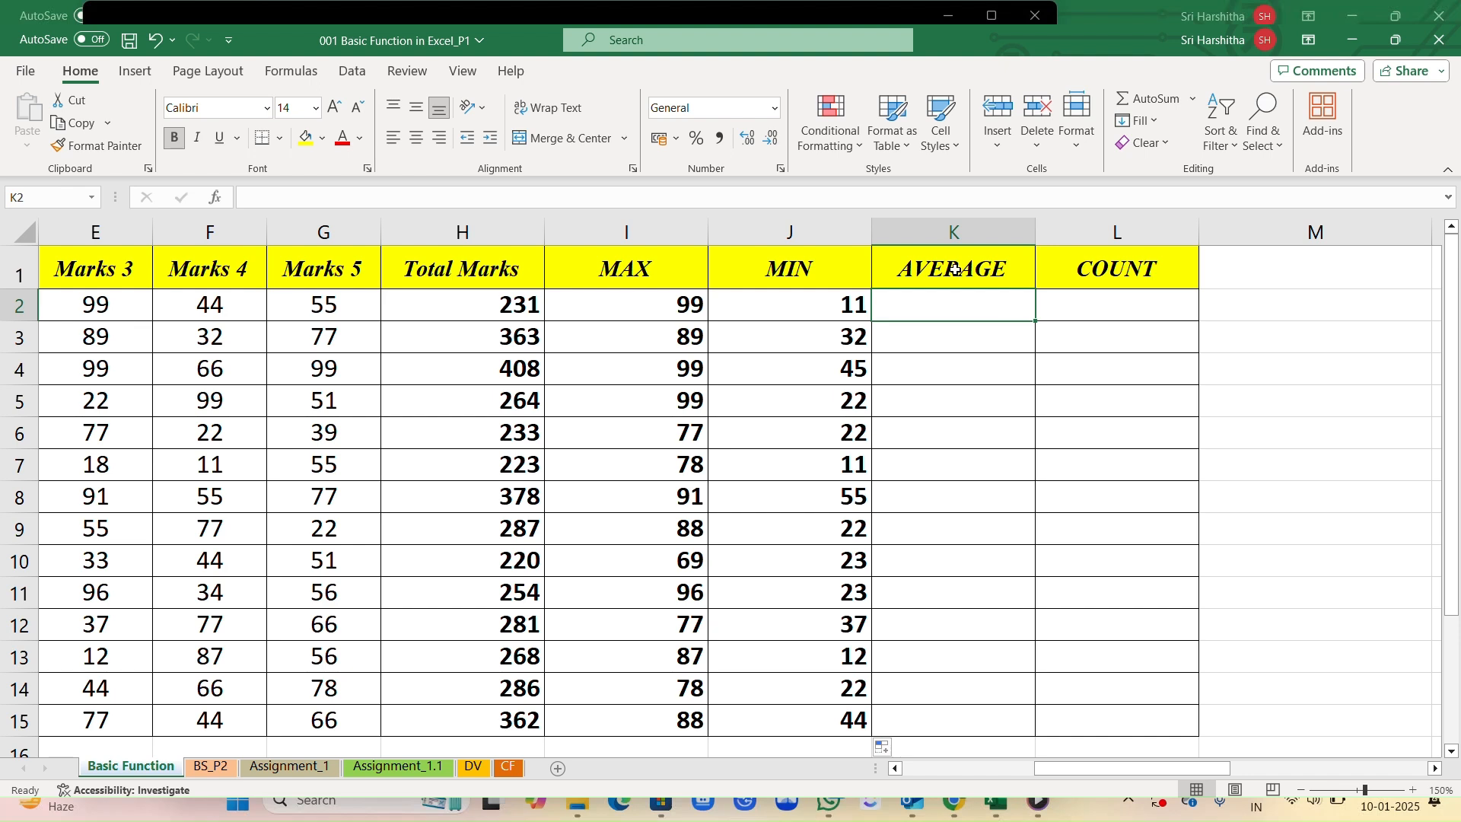
click(460, 314)
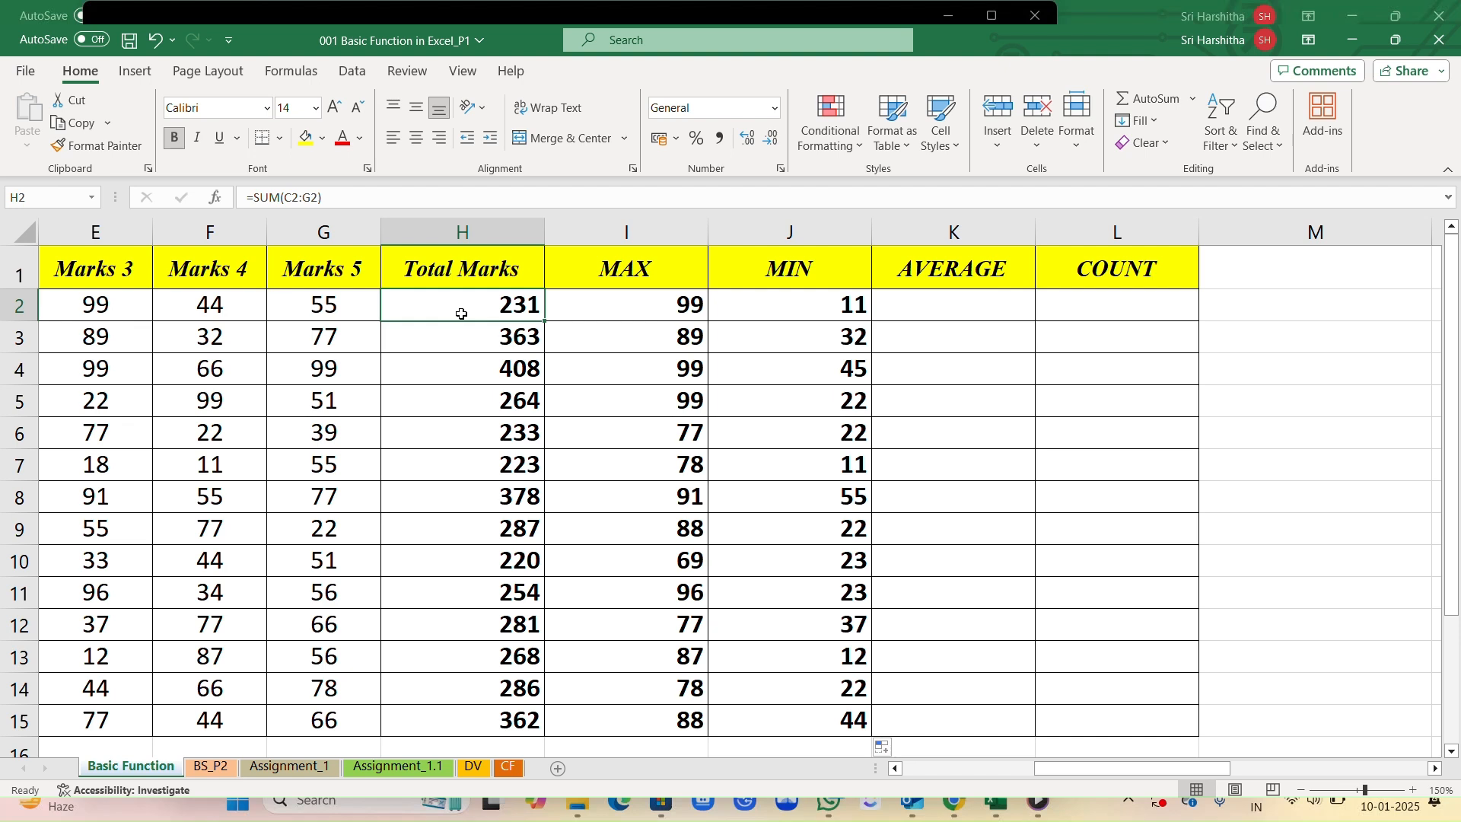
scroll(183, 364, left, 3)
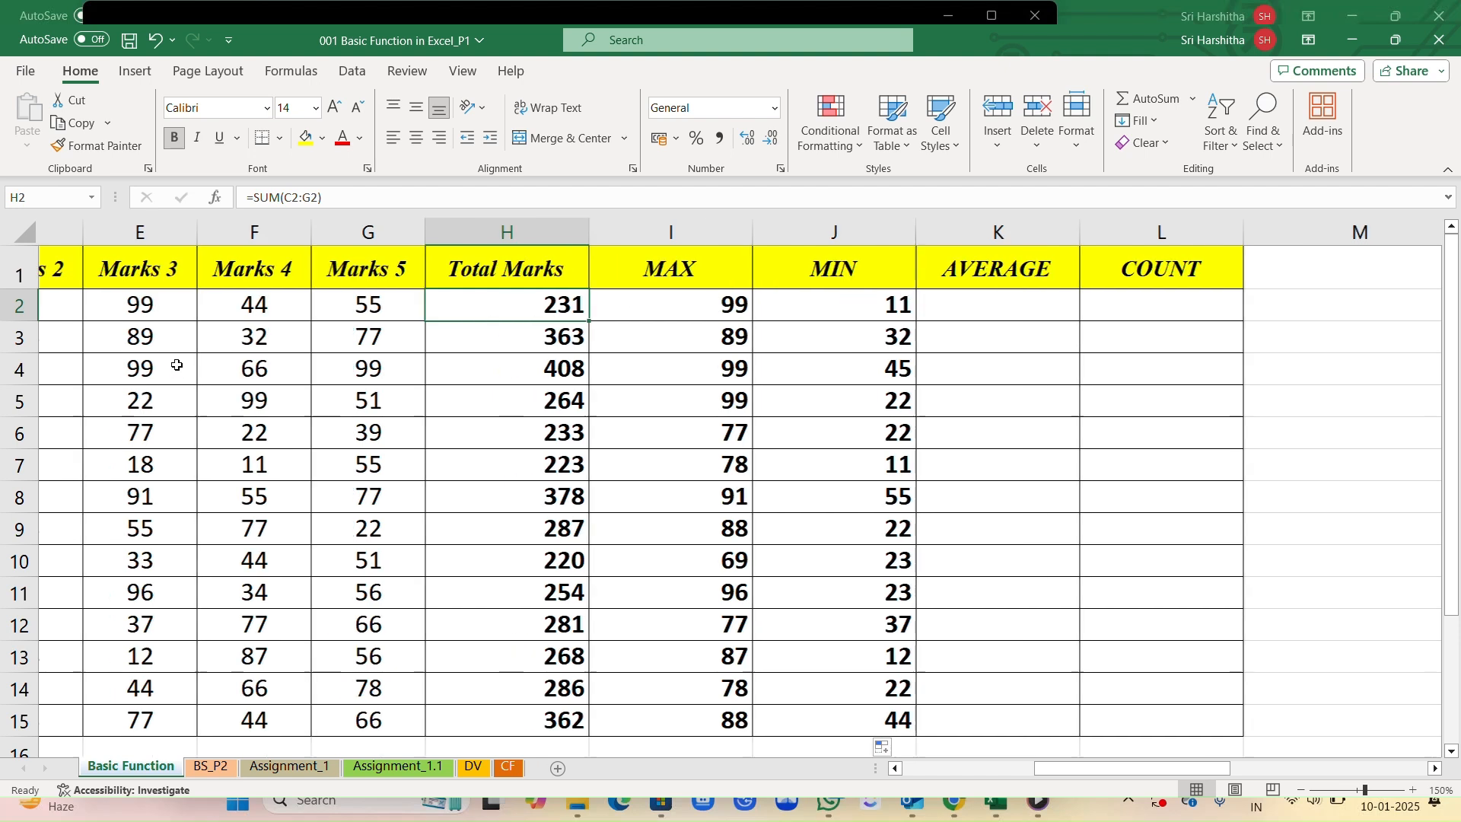
scroll(176, 366, right, 2)
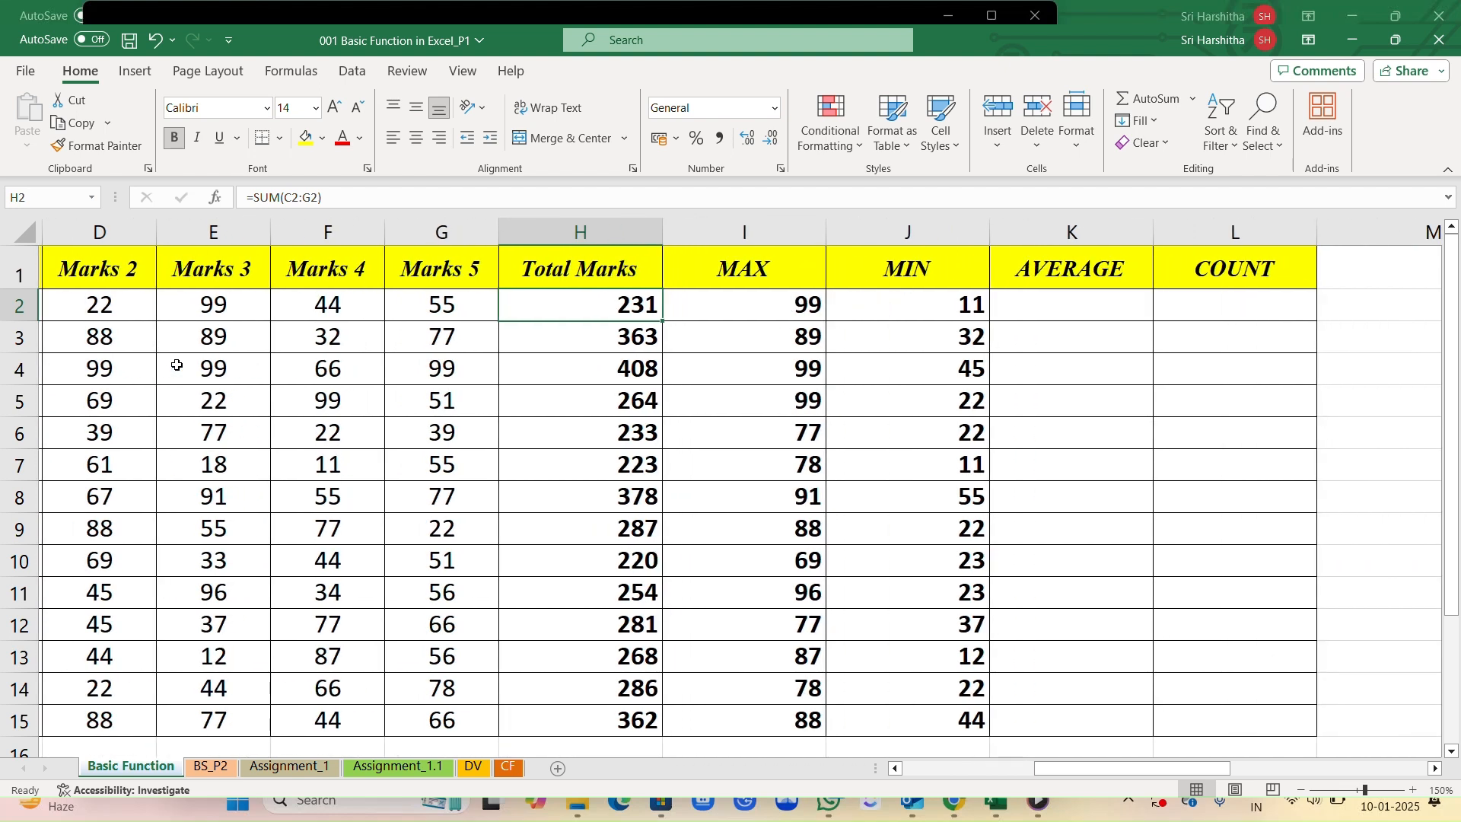
- Calculate the first student's average mark in cell K2 with =AVERAGE(C2:G2)
click(1052, 311)
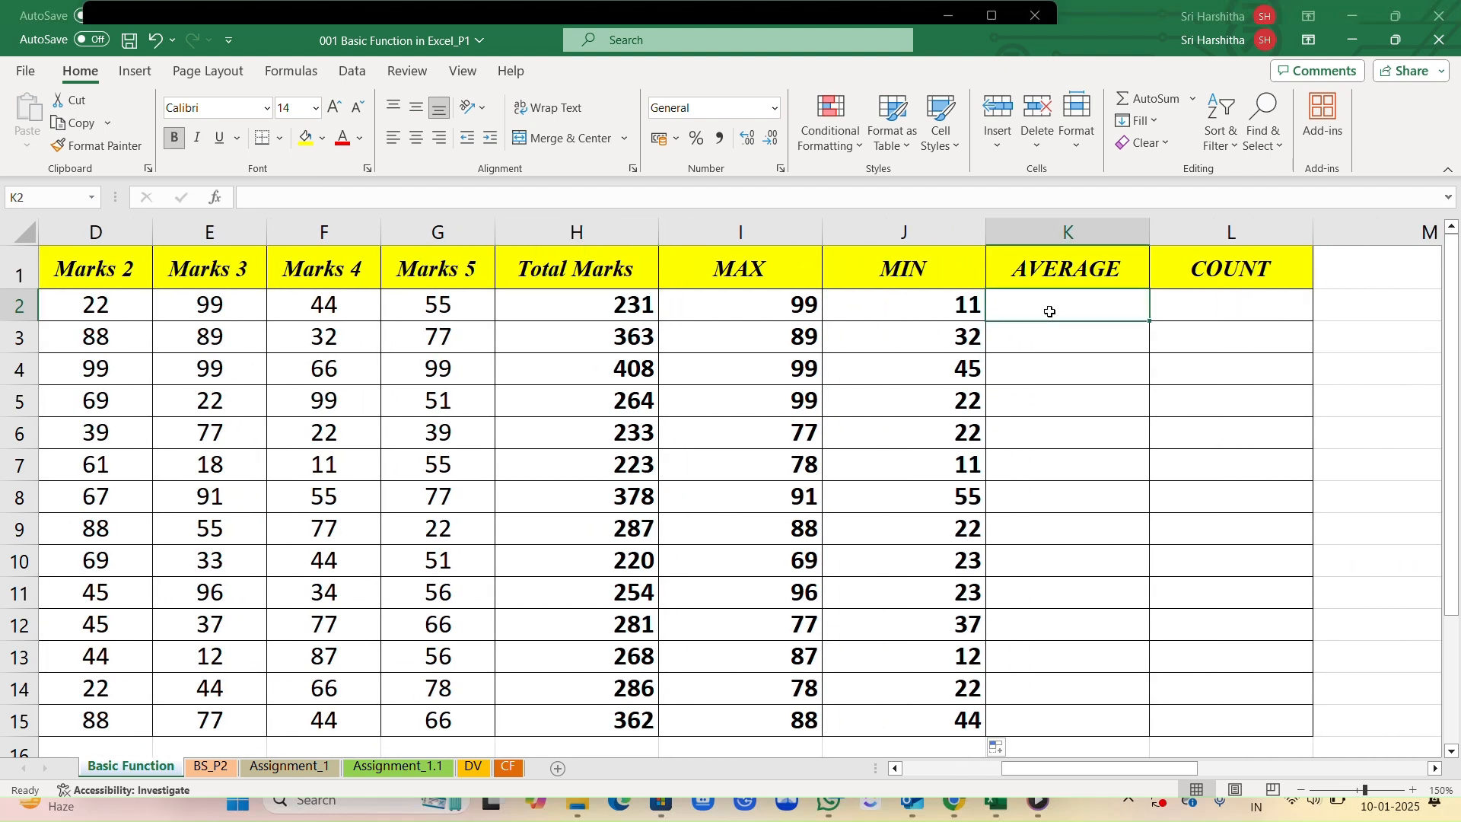
text(=)
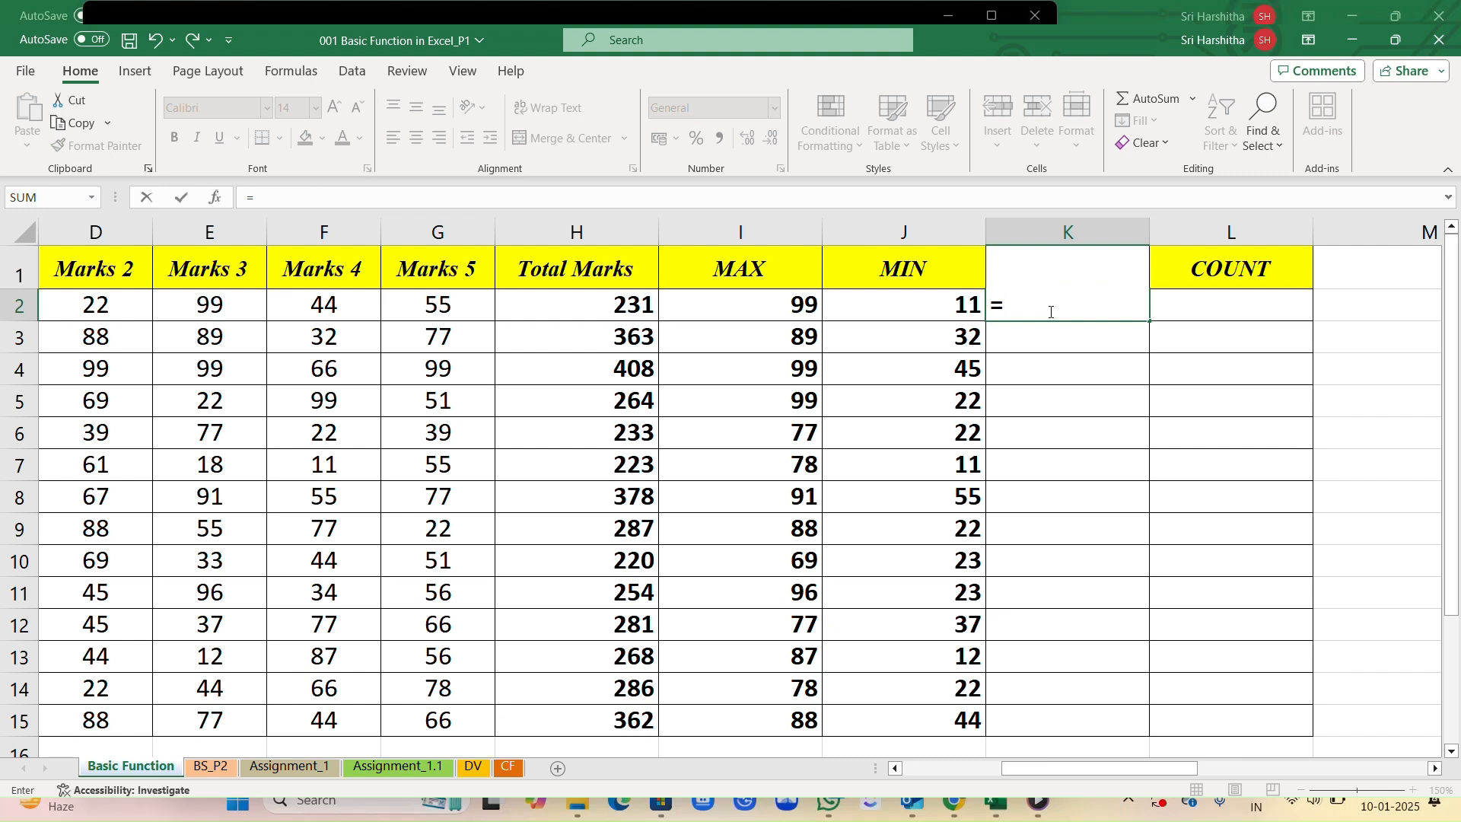
text(av)
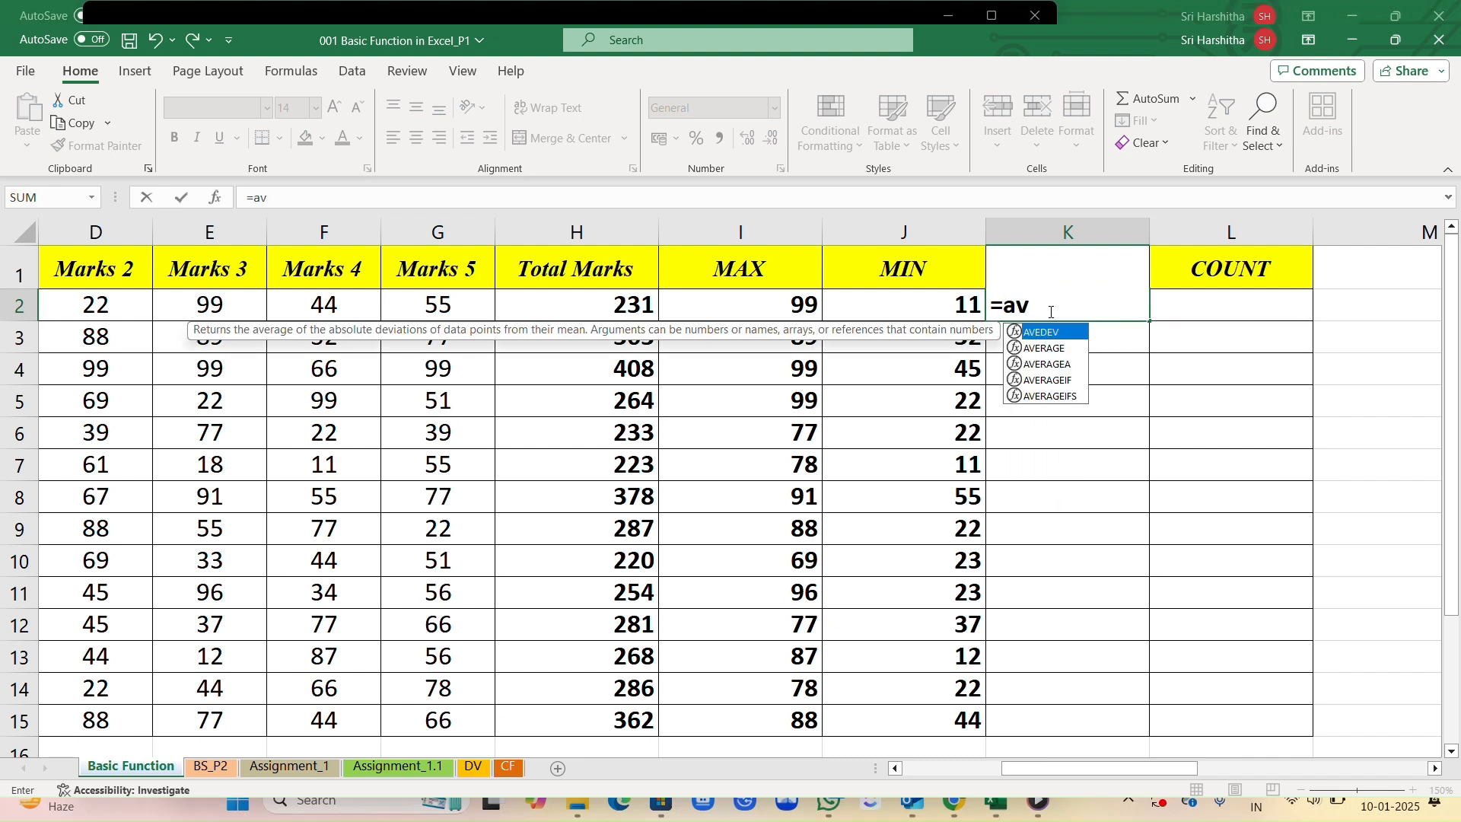
key(Down)
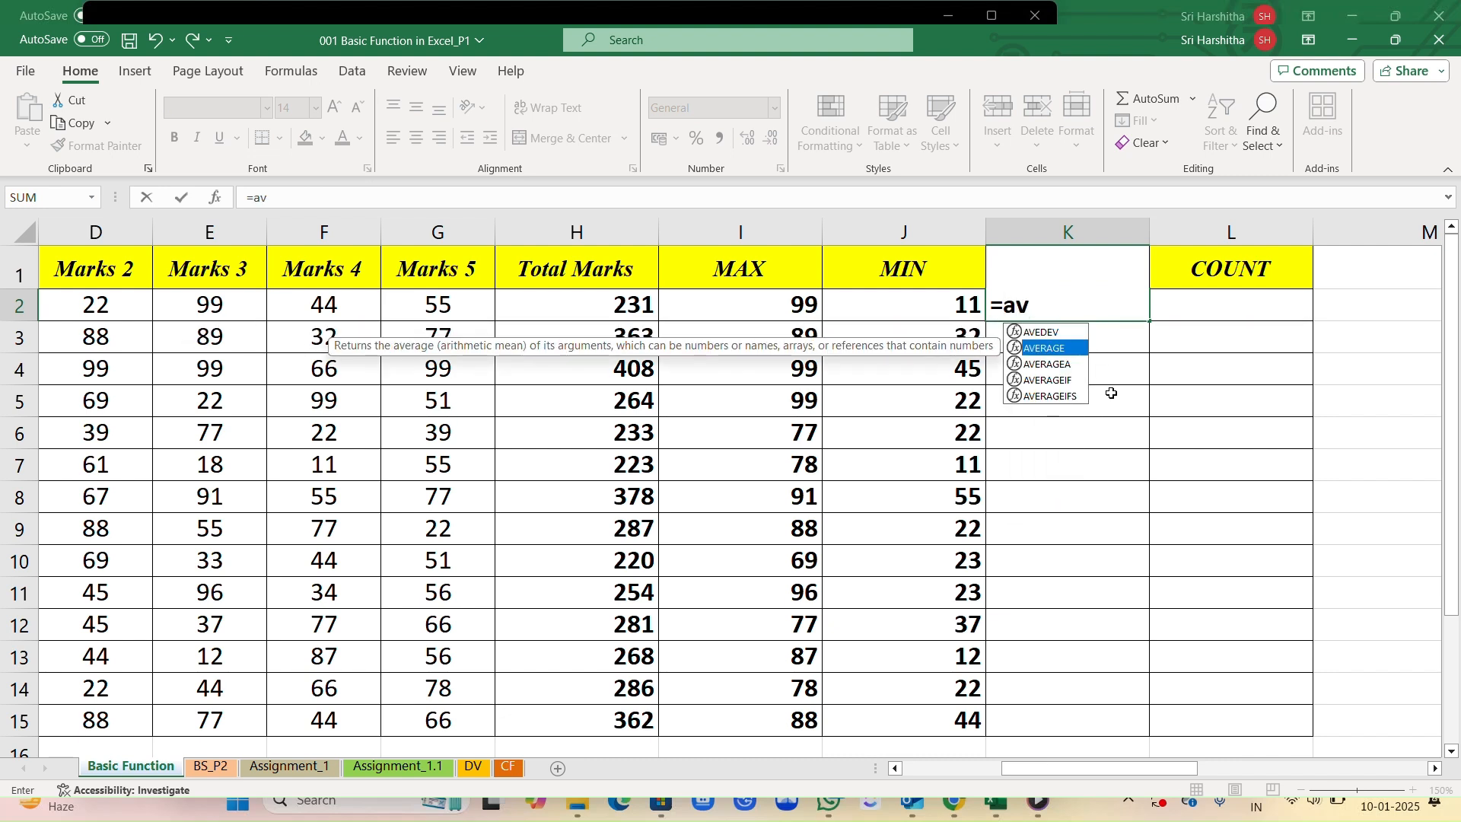
double_click(1062, 354)
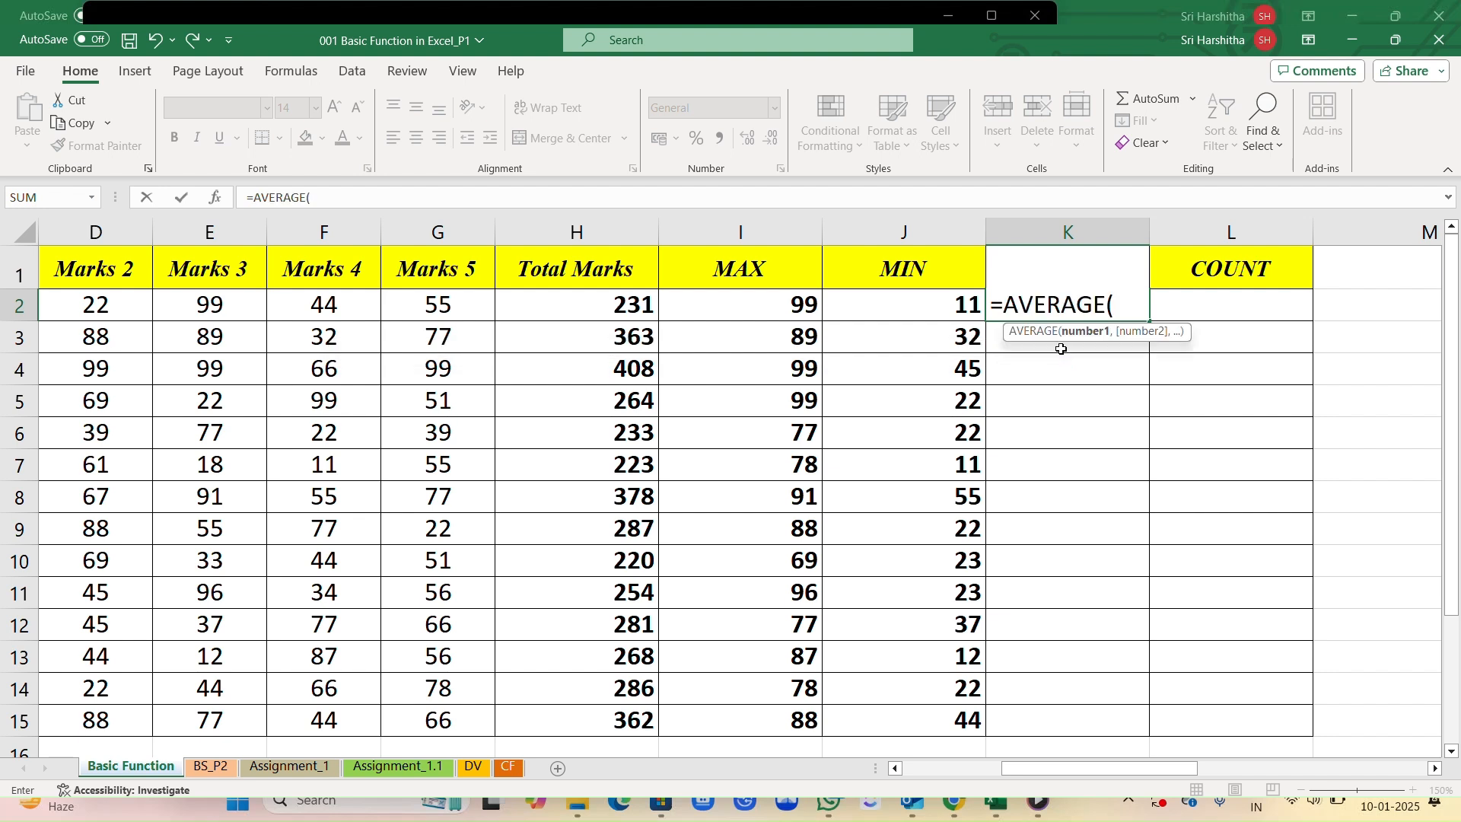
scroll(77, 320, left, 2)
scroll(77, 319, left, 1)
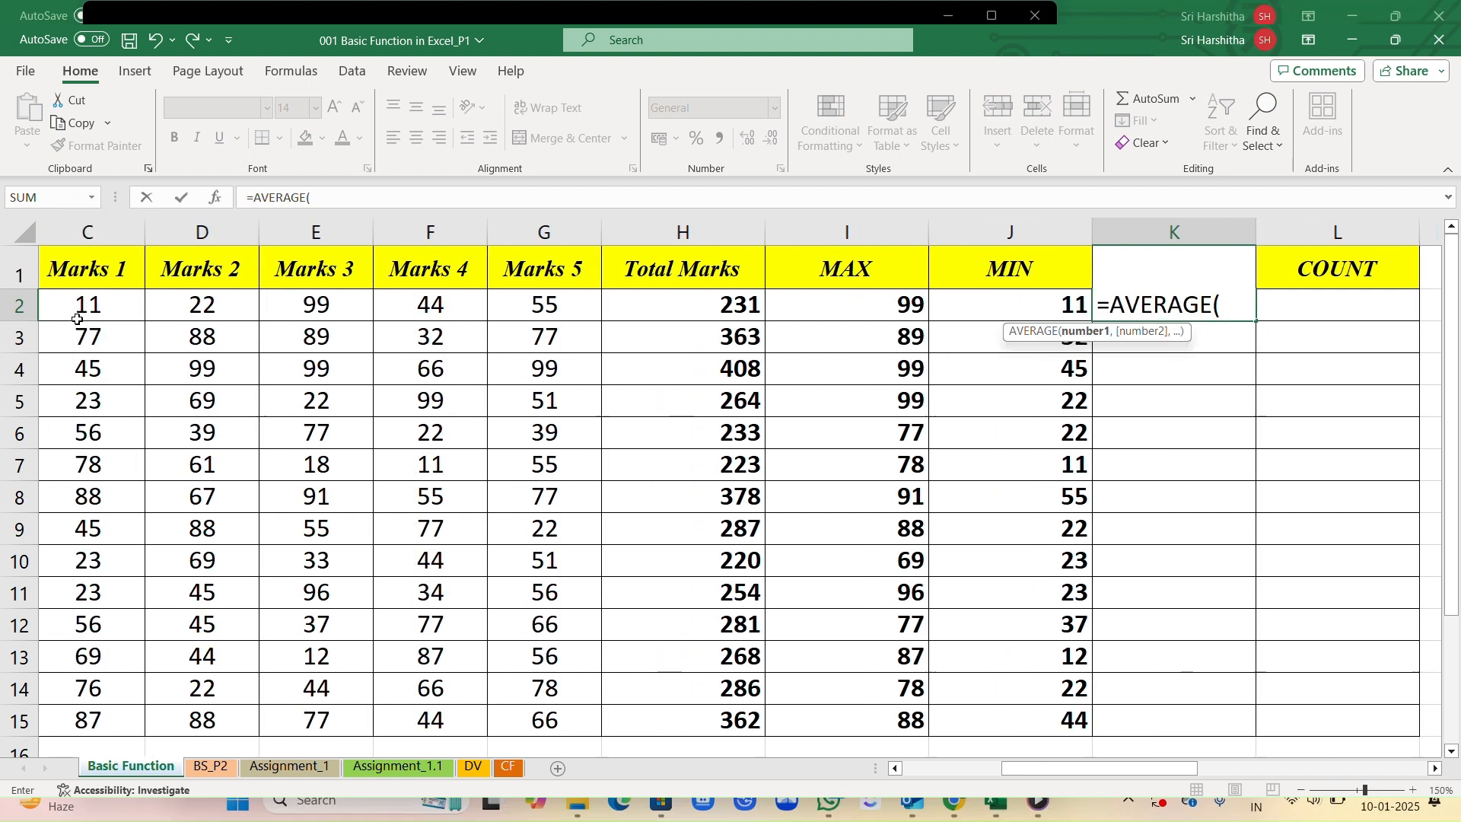
click(77, 316)
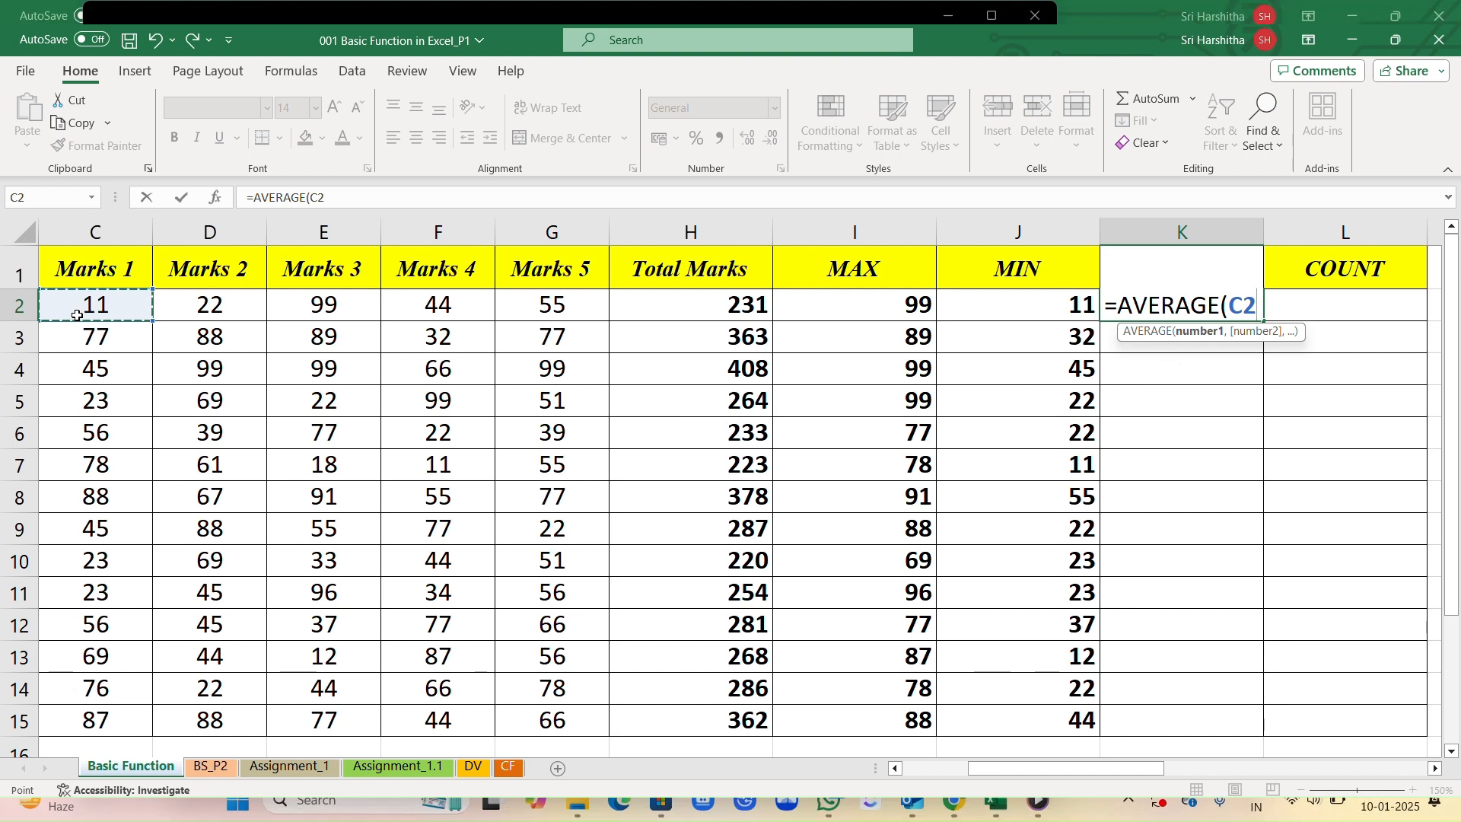
key(shift+Right)
key(shift+Right)
key(shift+Right)
key(shift+Right)
key(shift+Right)
key(shift+Right)
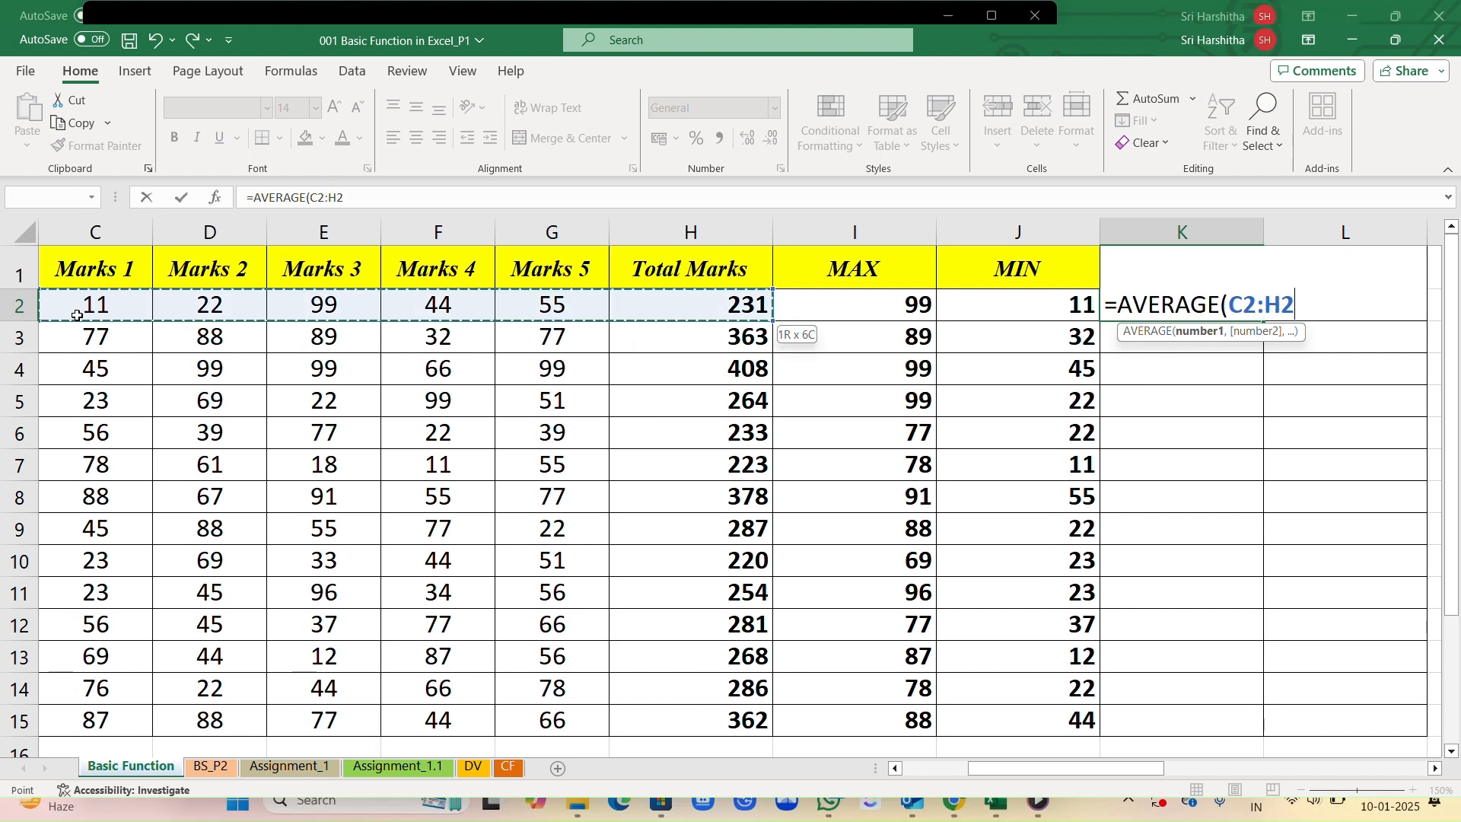
key(shift+Left)
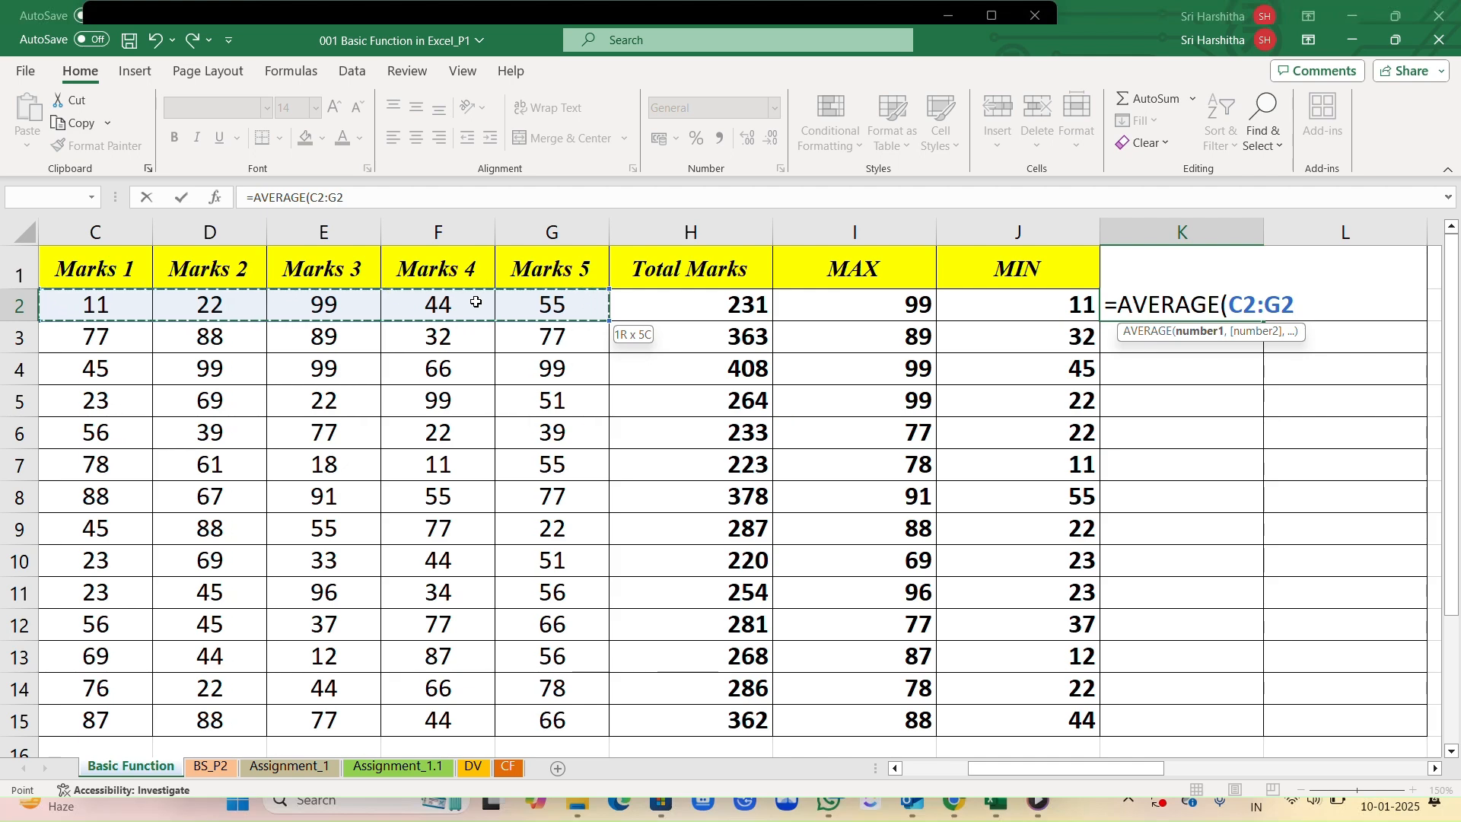
scroll(476, 302, right, 2)
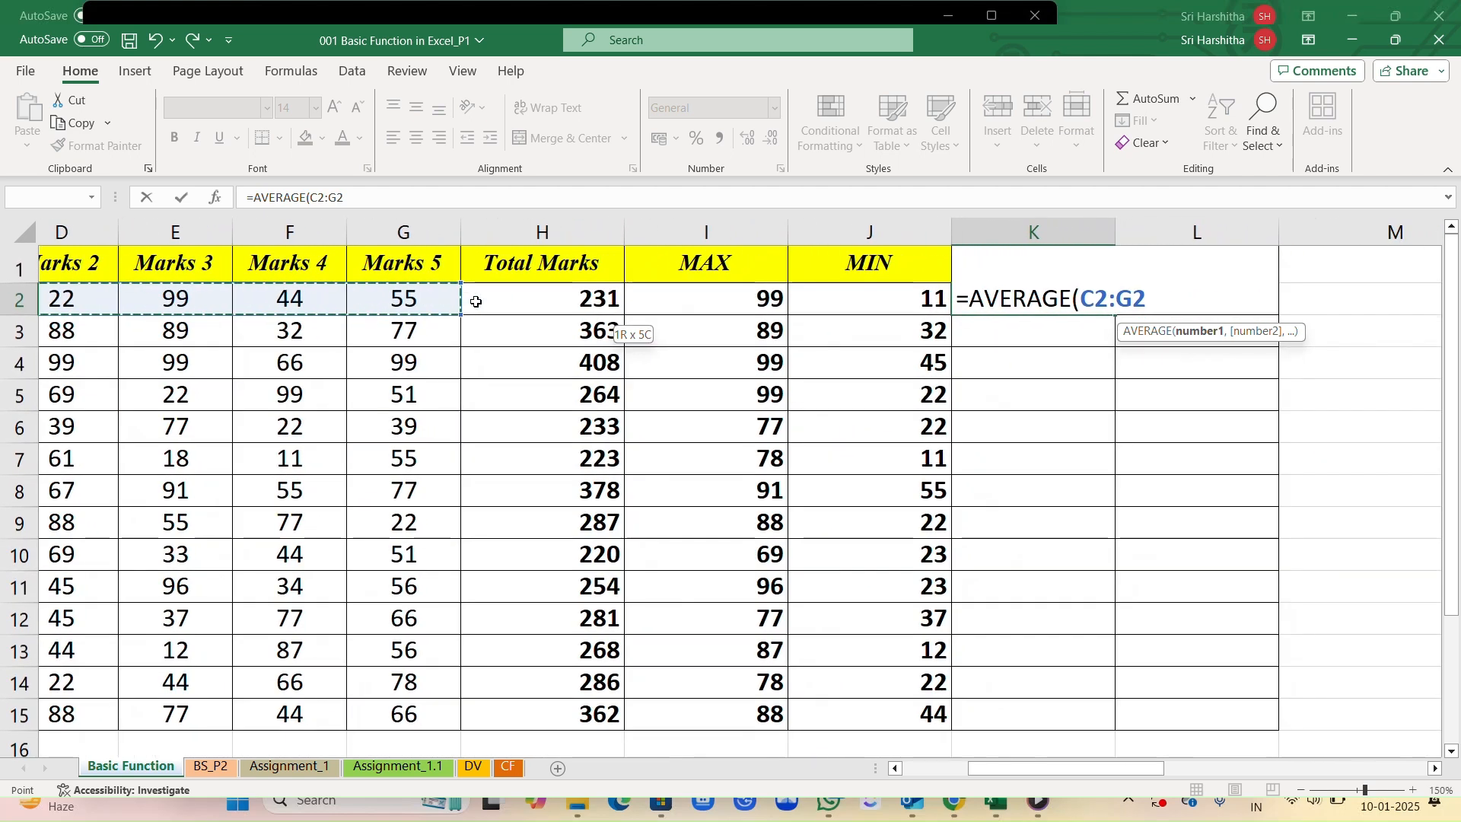
key(Return)
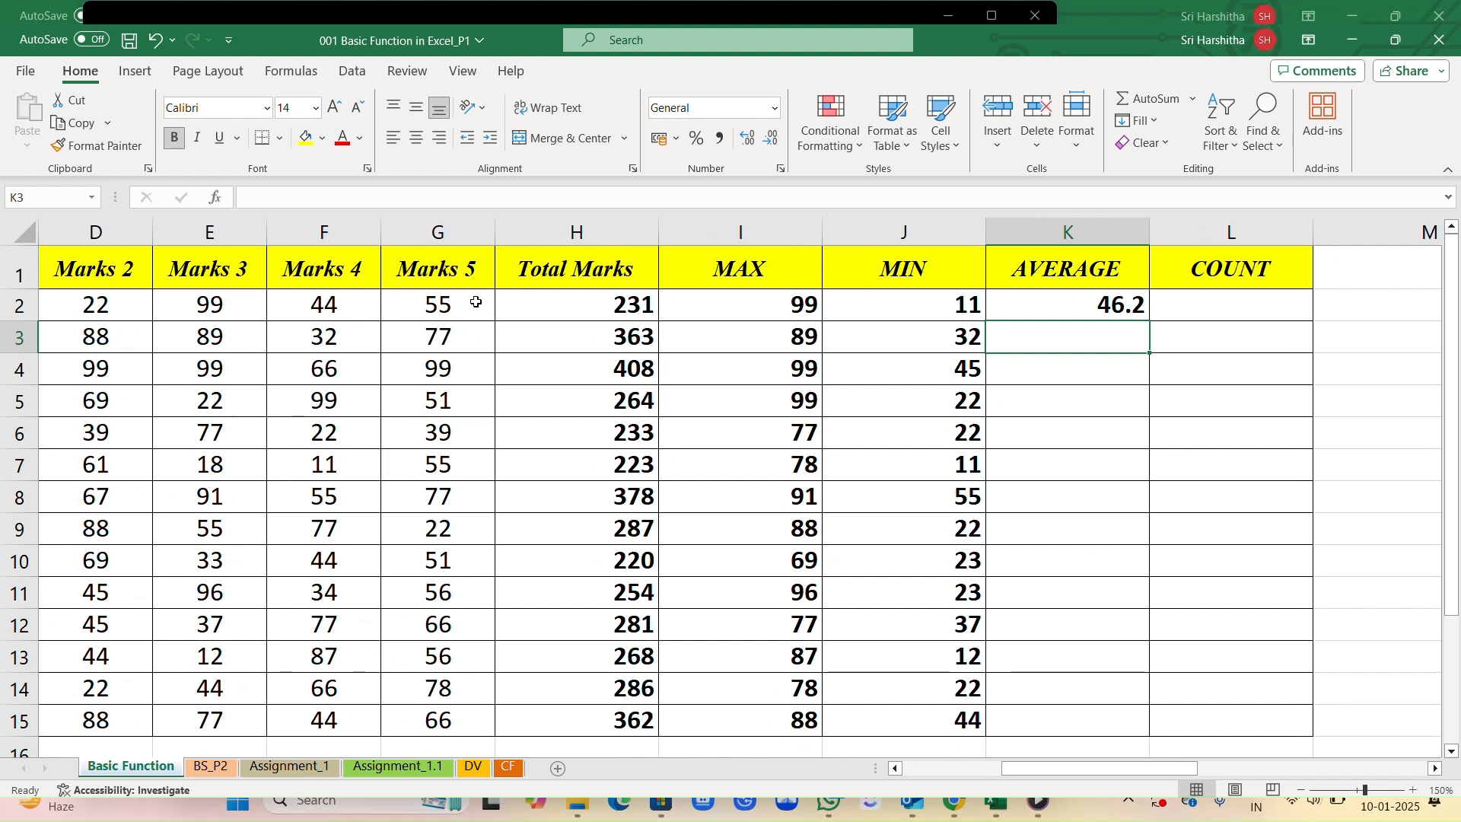
- Fill the AVERAGE formula from cell K2 down the AVERAGE column to row 15
click(1056, 303)
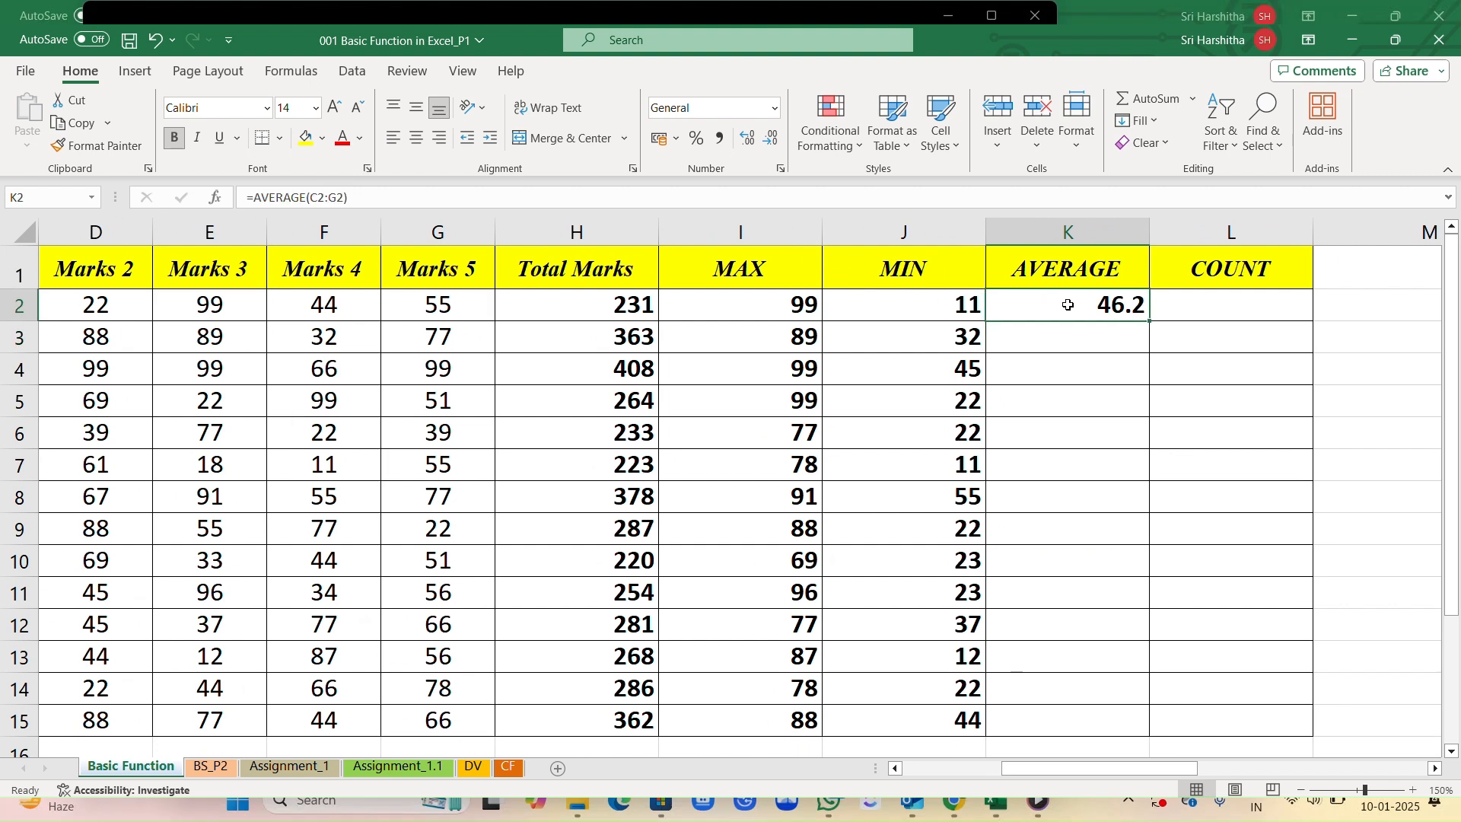
drag(1149, 323, 1151, 323)
double_click(1151, 323)
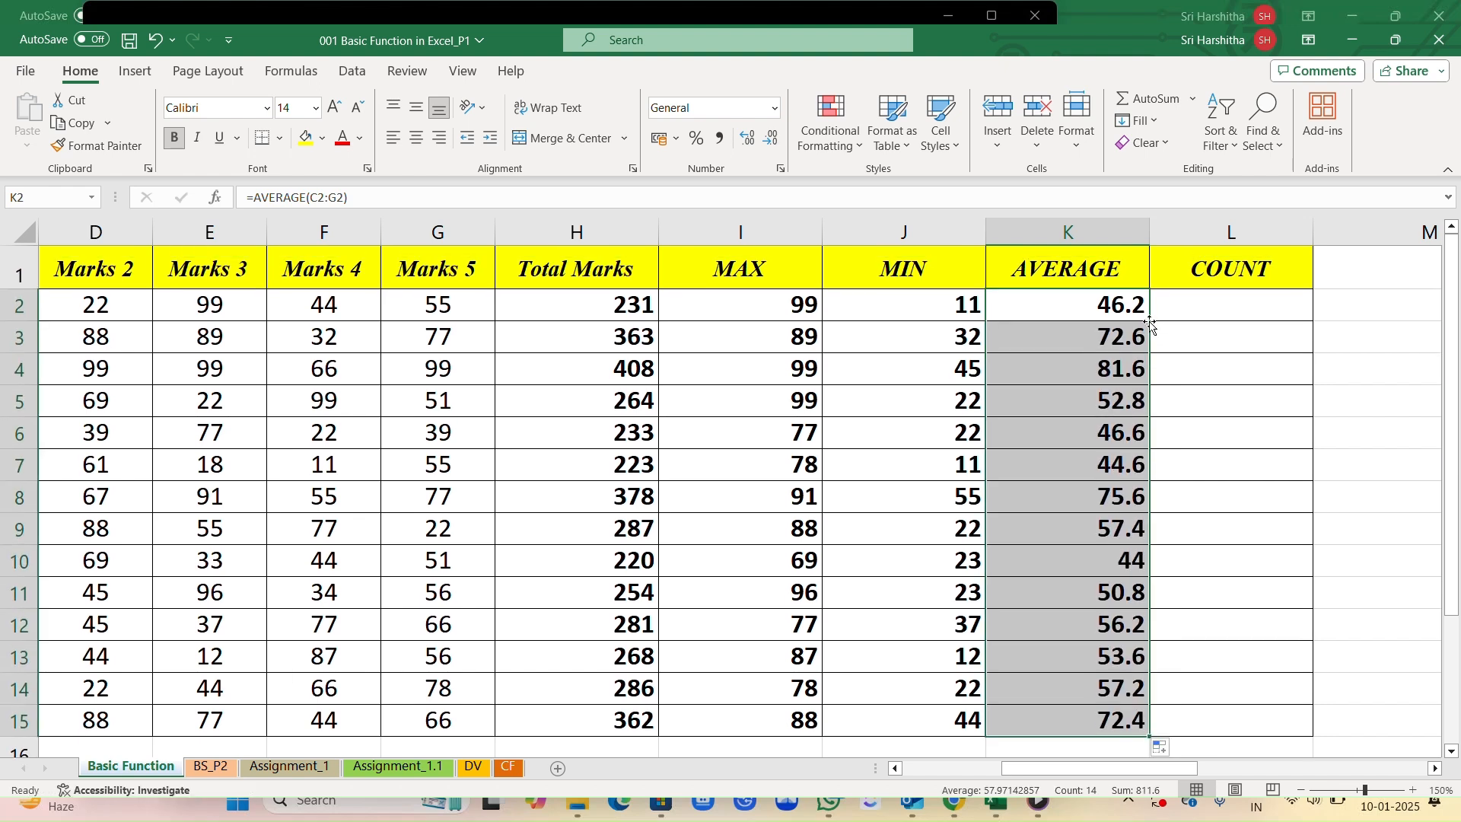
scroll(1104, 426, down, 2)
scroll(1104, 435, up, 1)
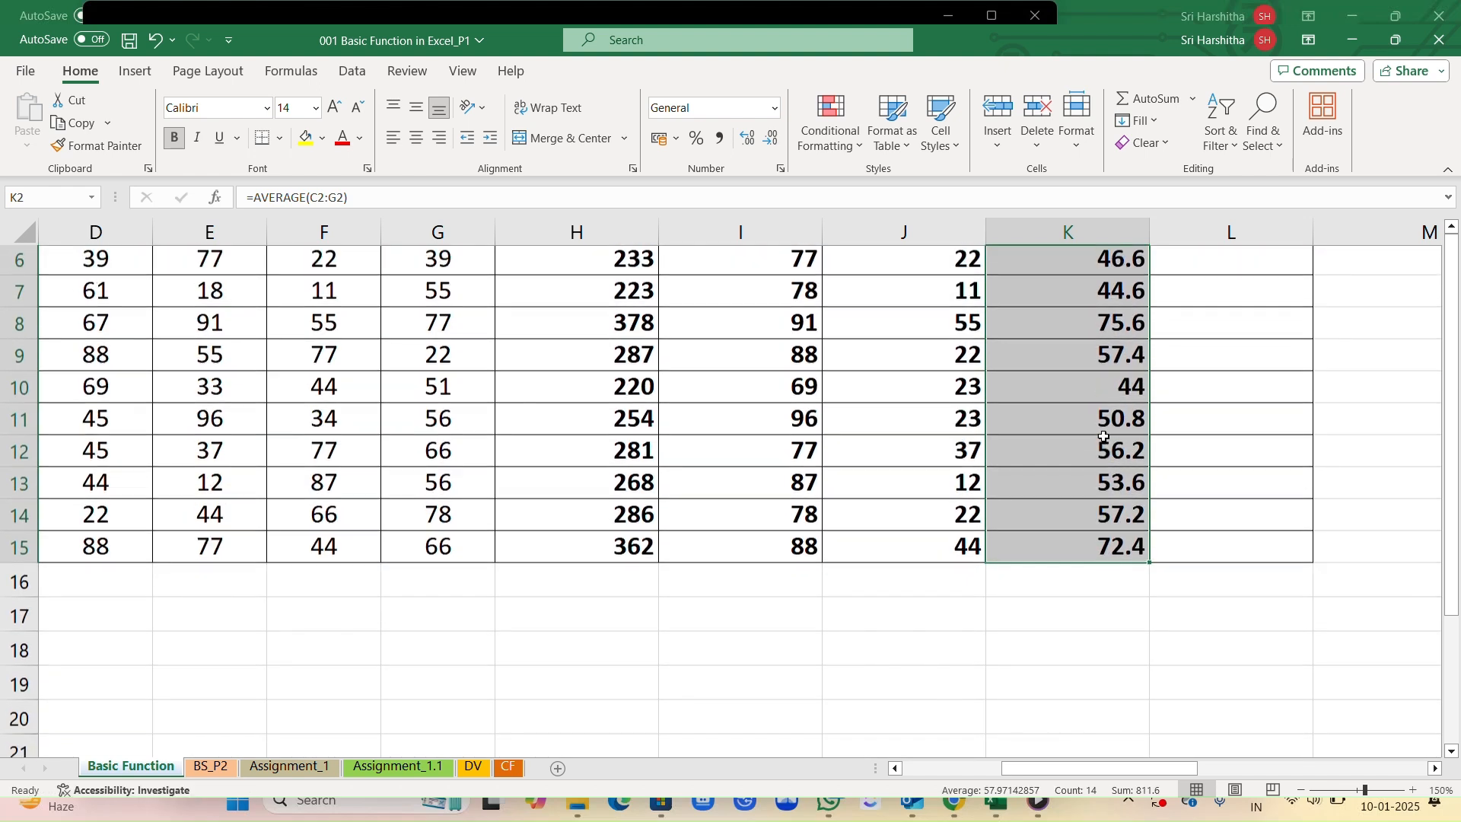
scroll(1103, 436, up, 2)
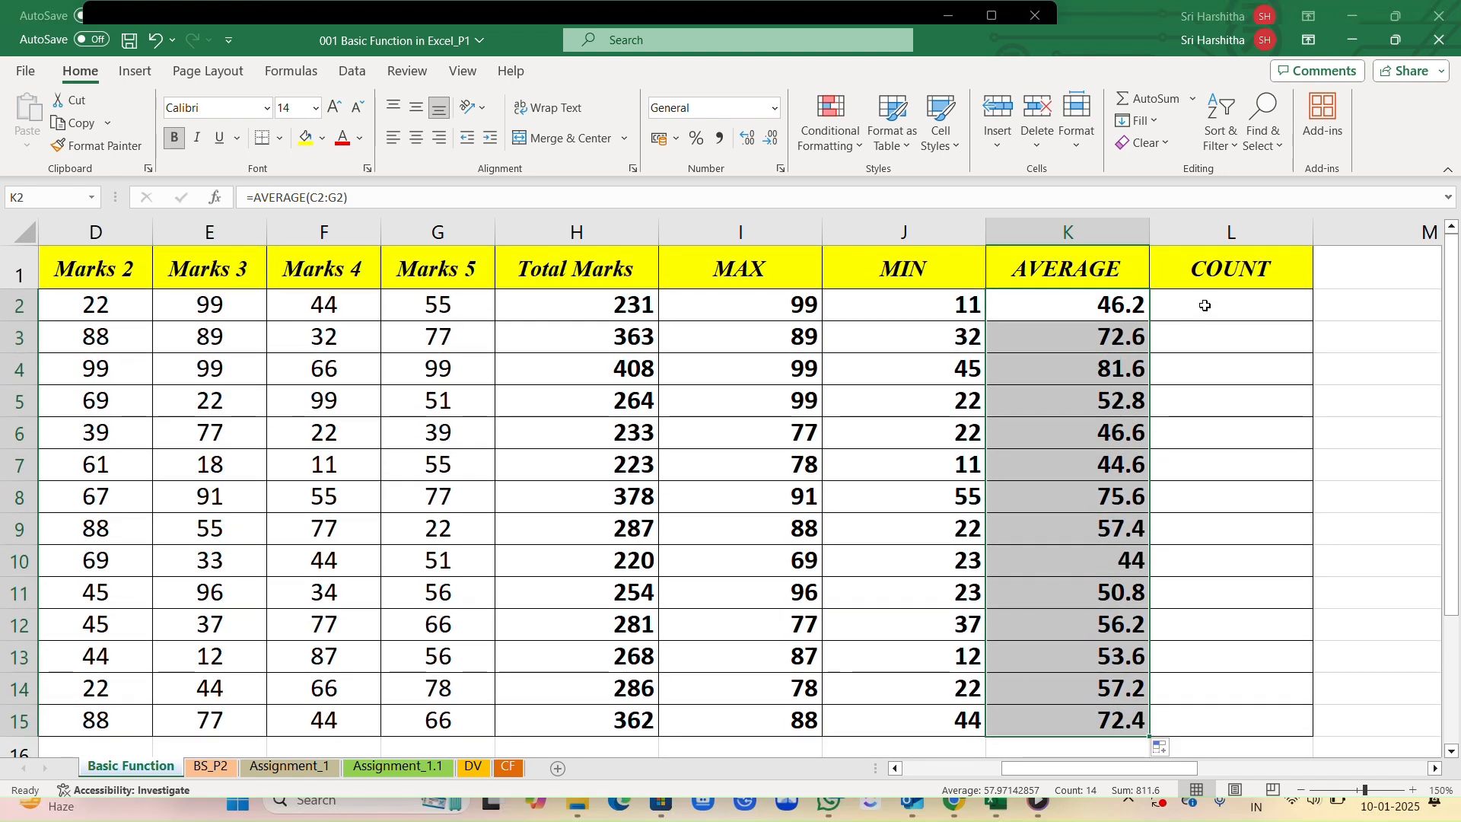
- Count the first student's marks in cell L2 with =COUNT(C2:G2)
click(1206, 306)
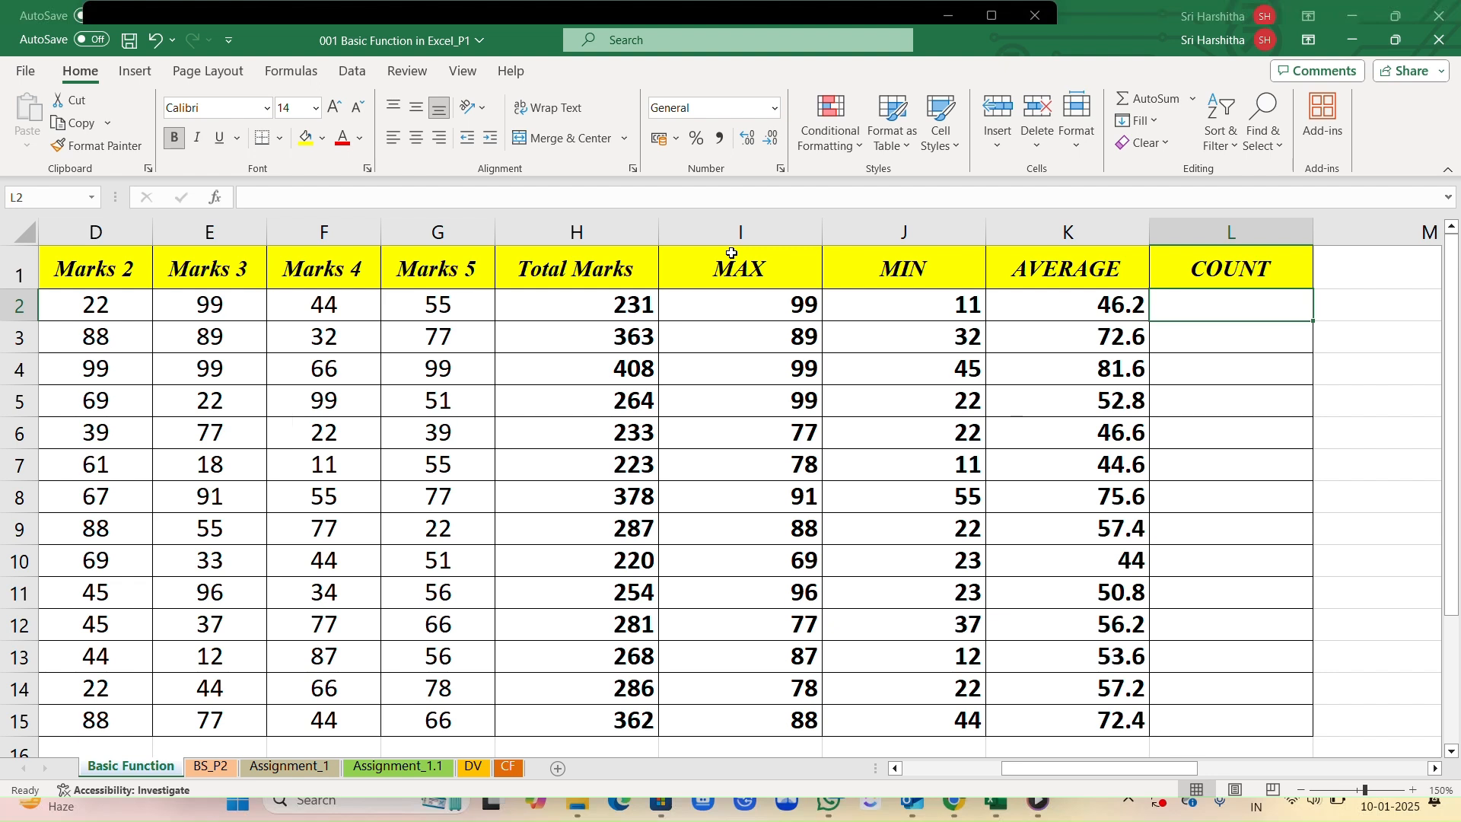
text(=co8)
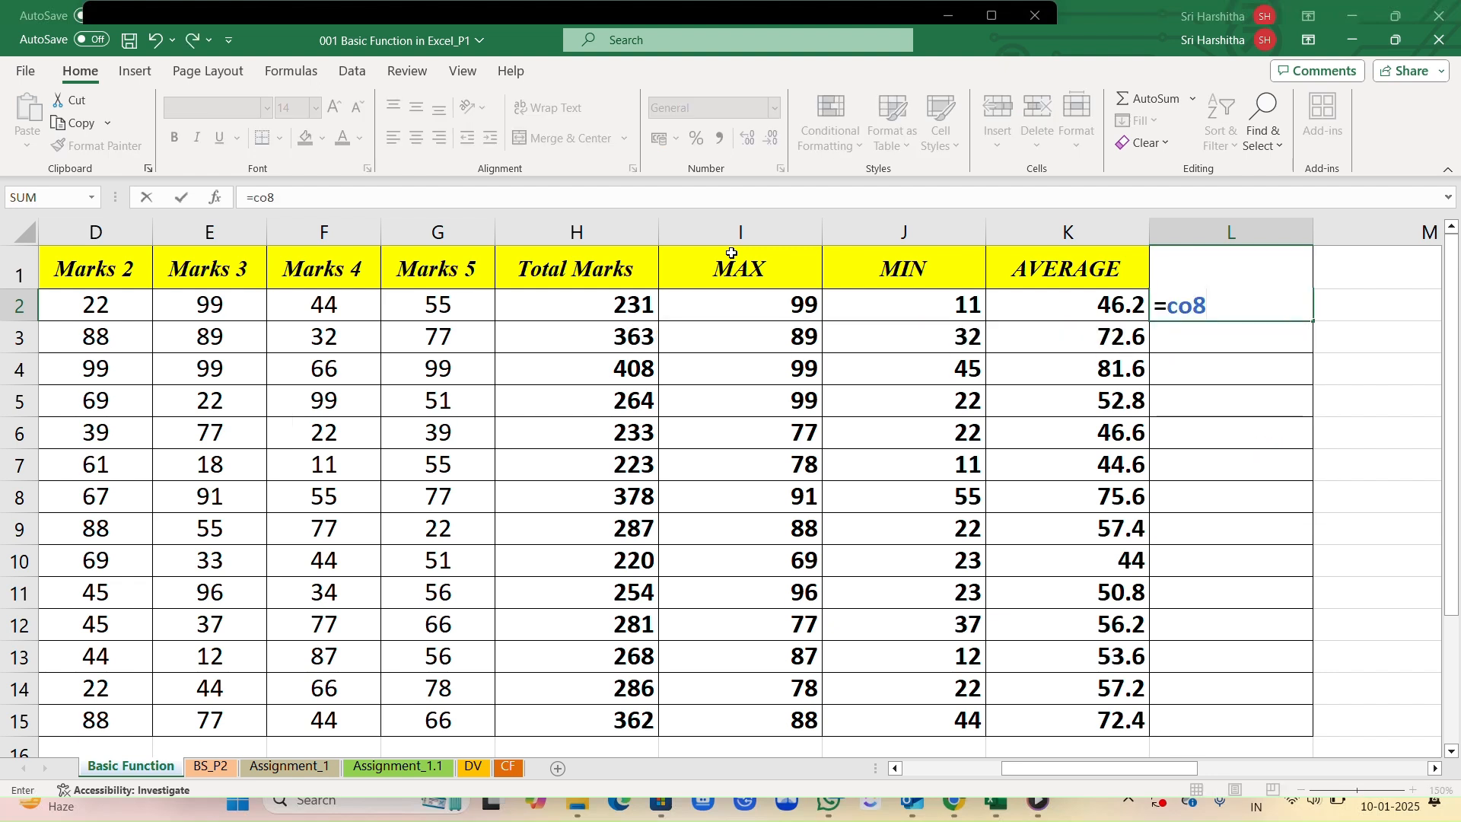
key(BackSpace)
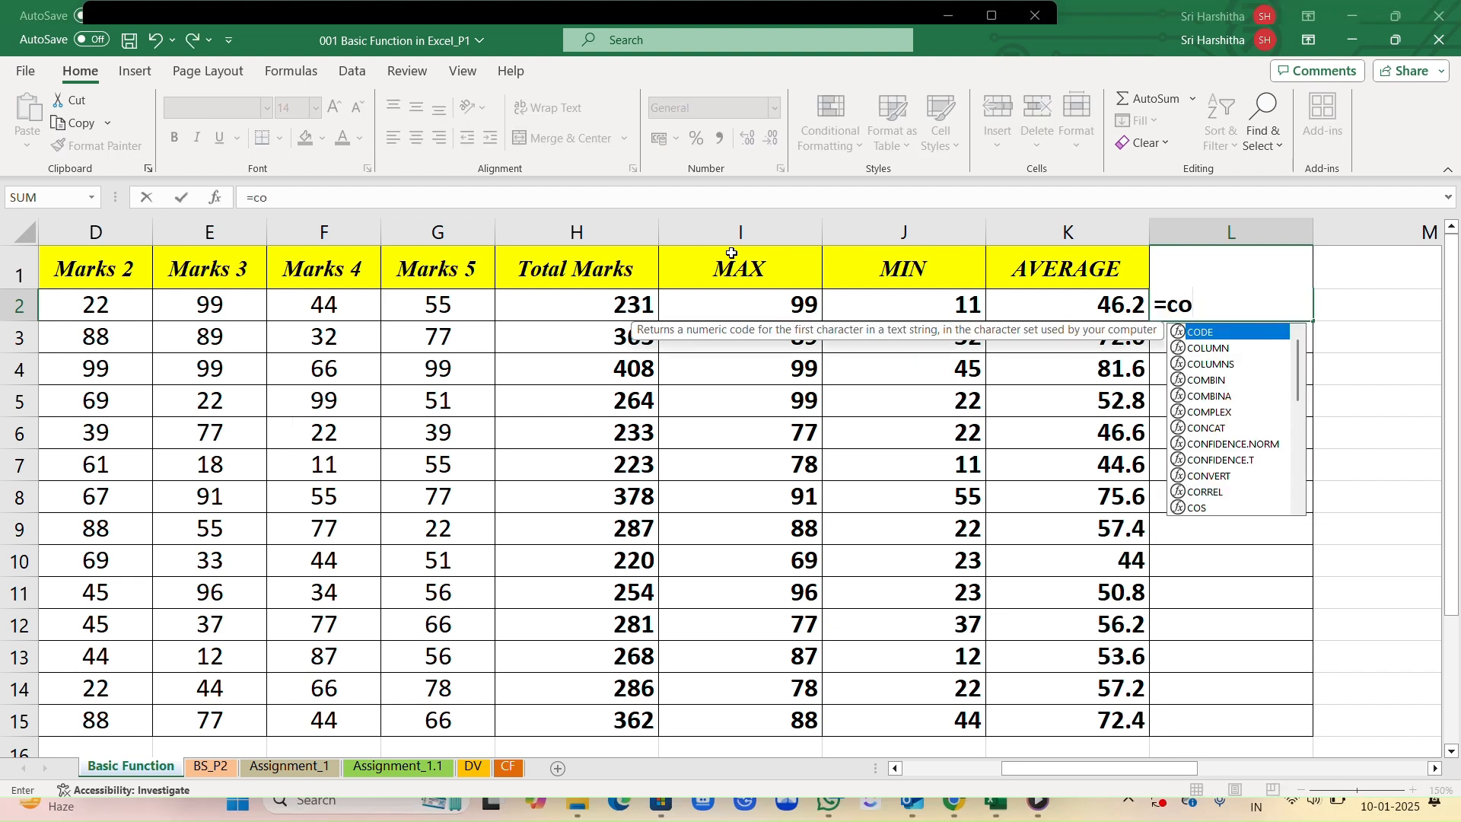
text(un)
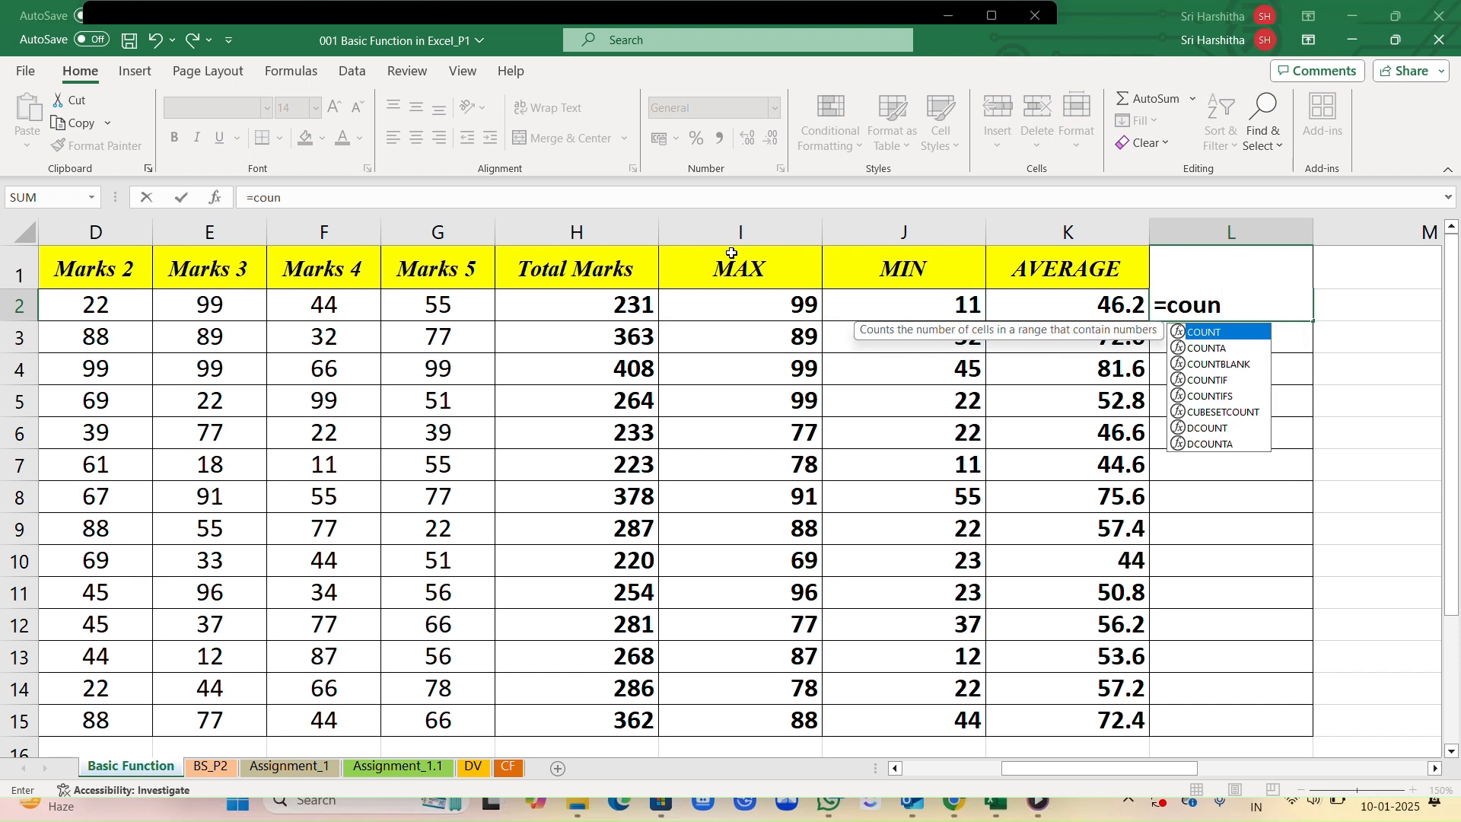
key(Tab)
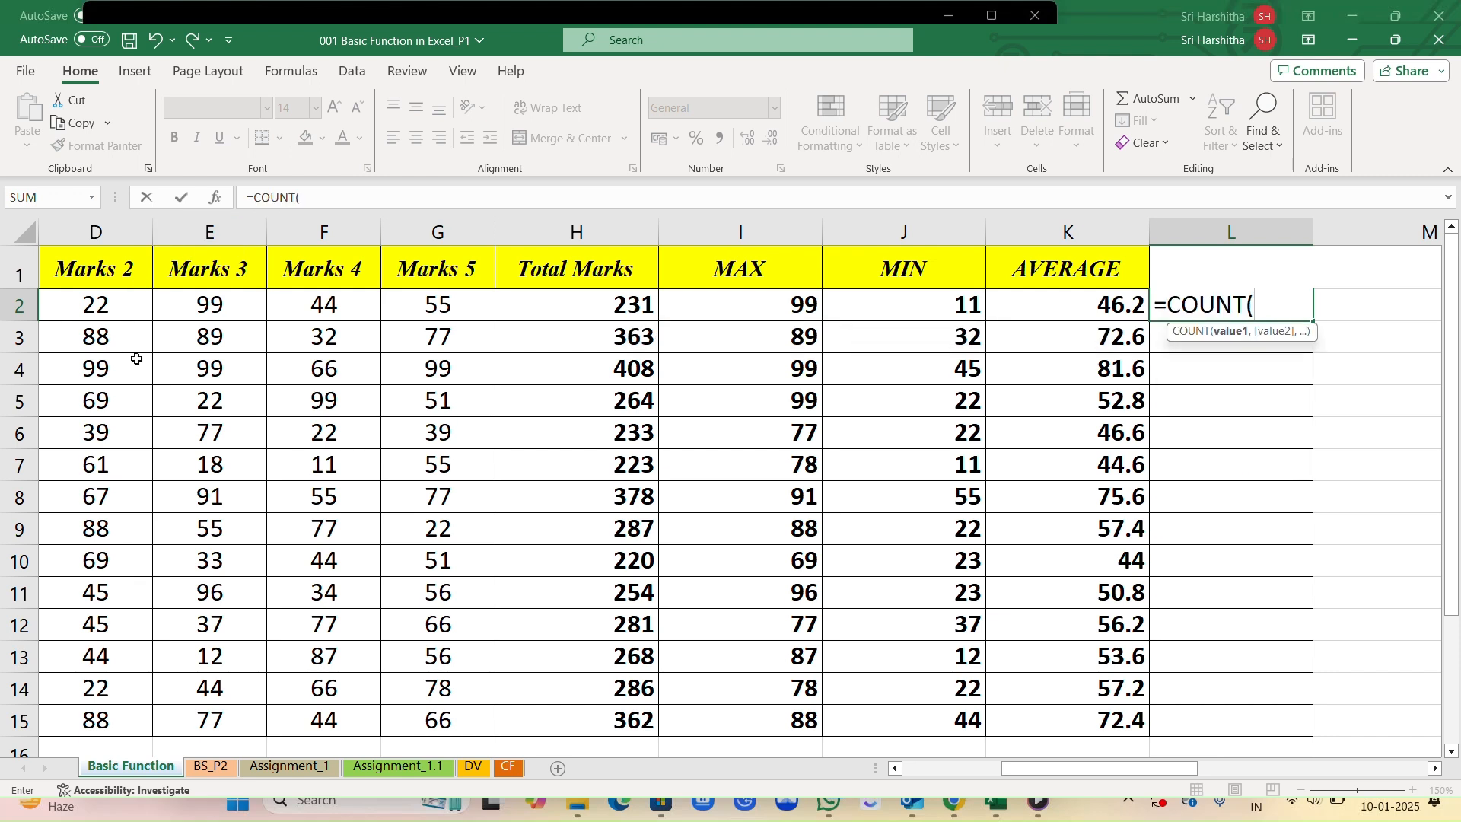
scroll(138, 361, left, 2)
scroll(136, 359, left, 1)
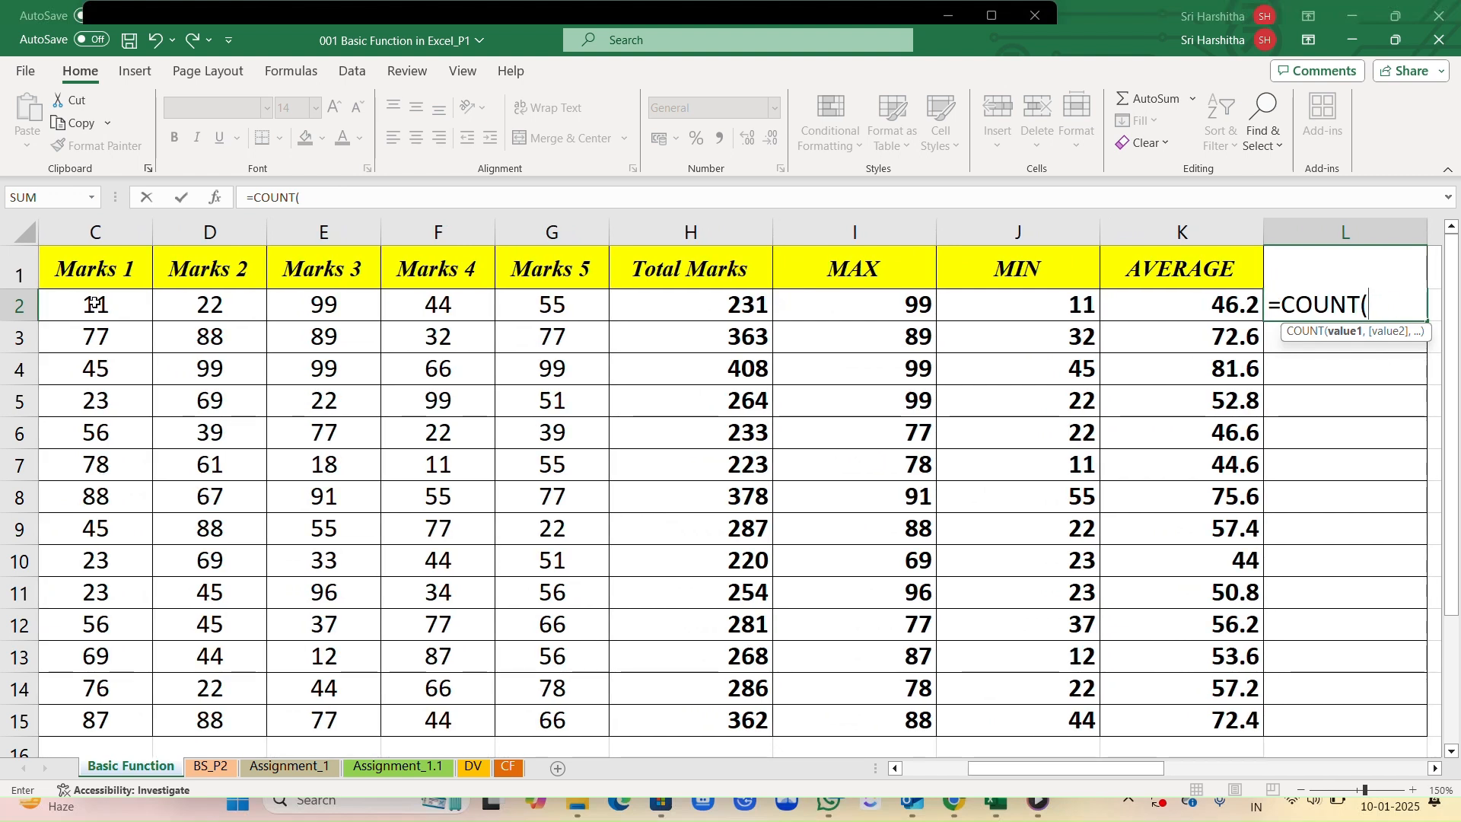
click(95, 303)
key(shift+Right)
key(shift+Right)
key(shift+Right)
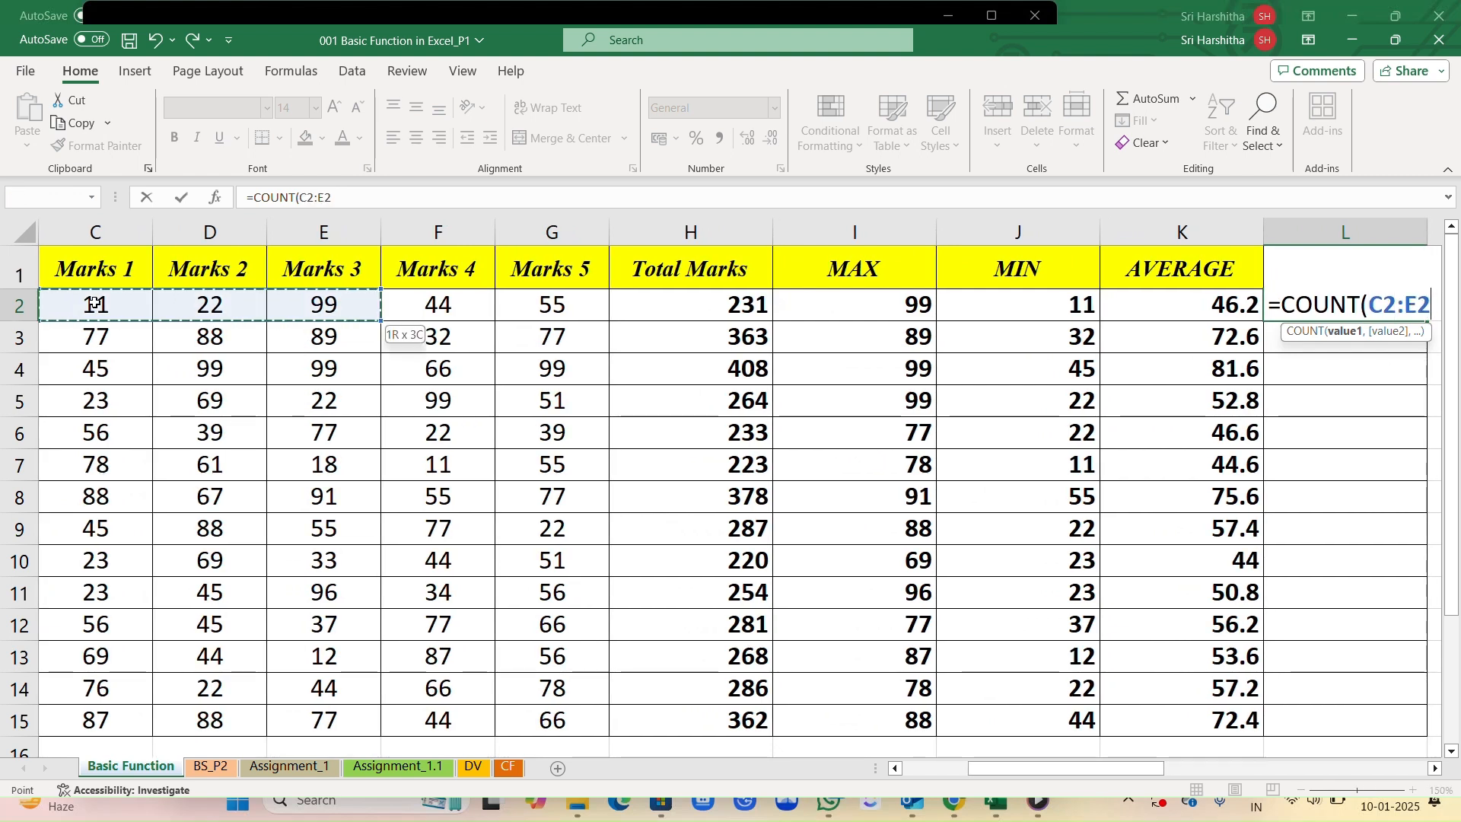
key(shift+Right)
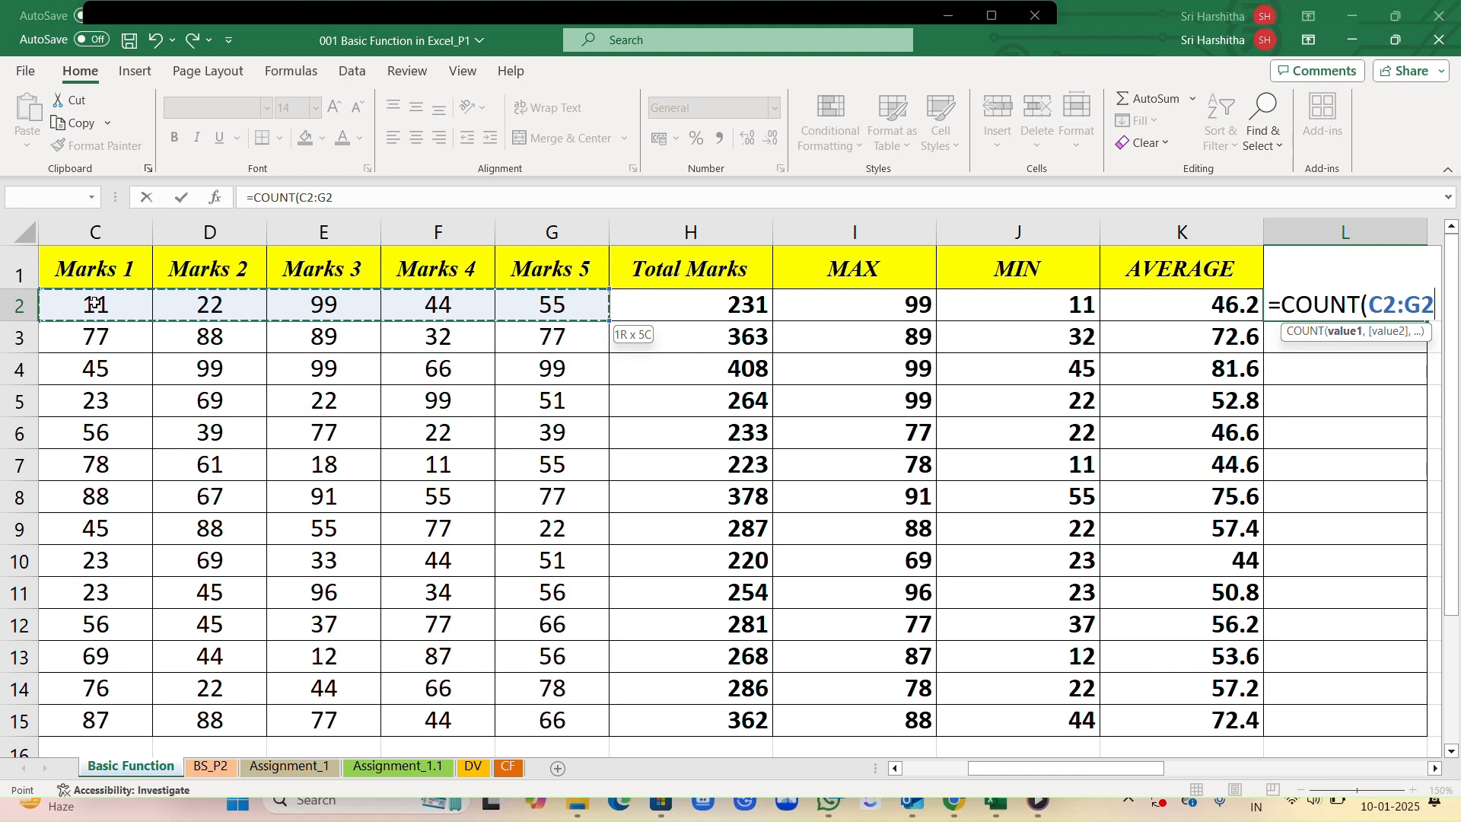
key(Return)
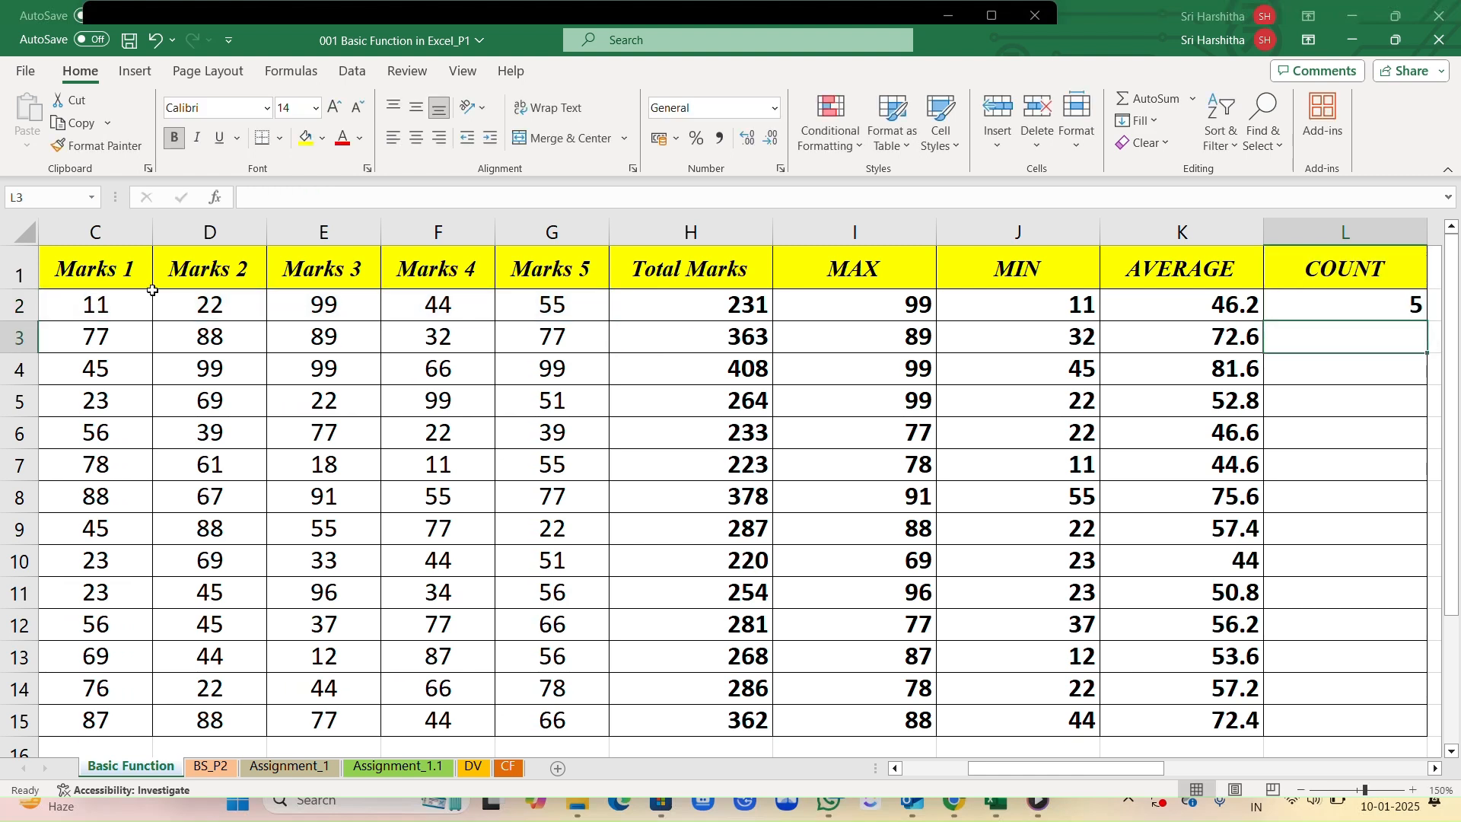
- Clear the first student's Marks 4 value in cell F2 to test the COUNT formula, and undo the deletion
click(394, 308)
key(Down)
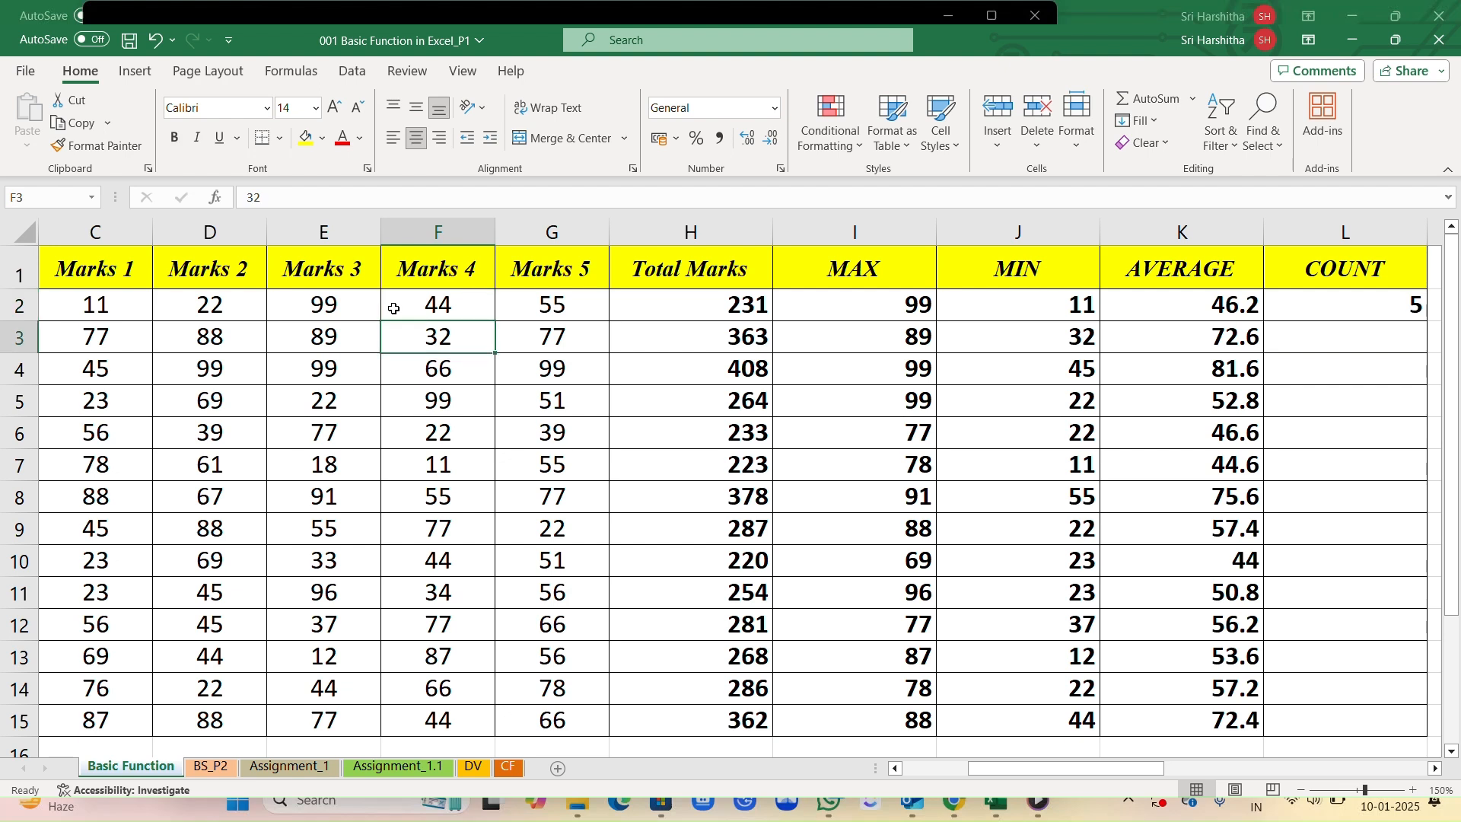
click(435, 295)
key(BackSpace)
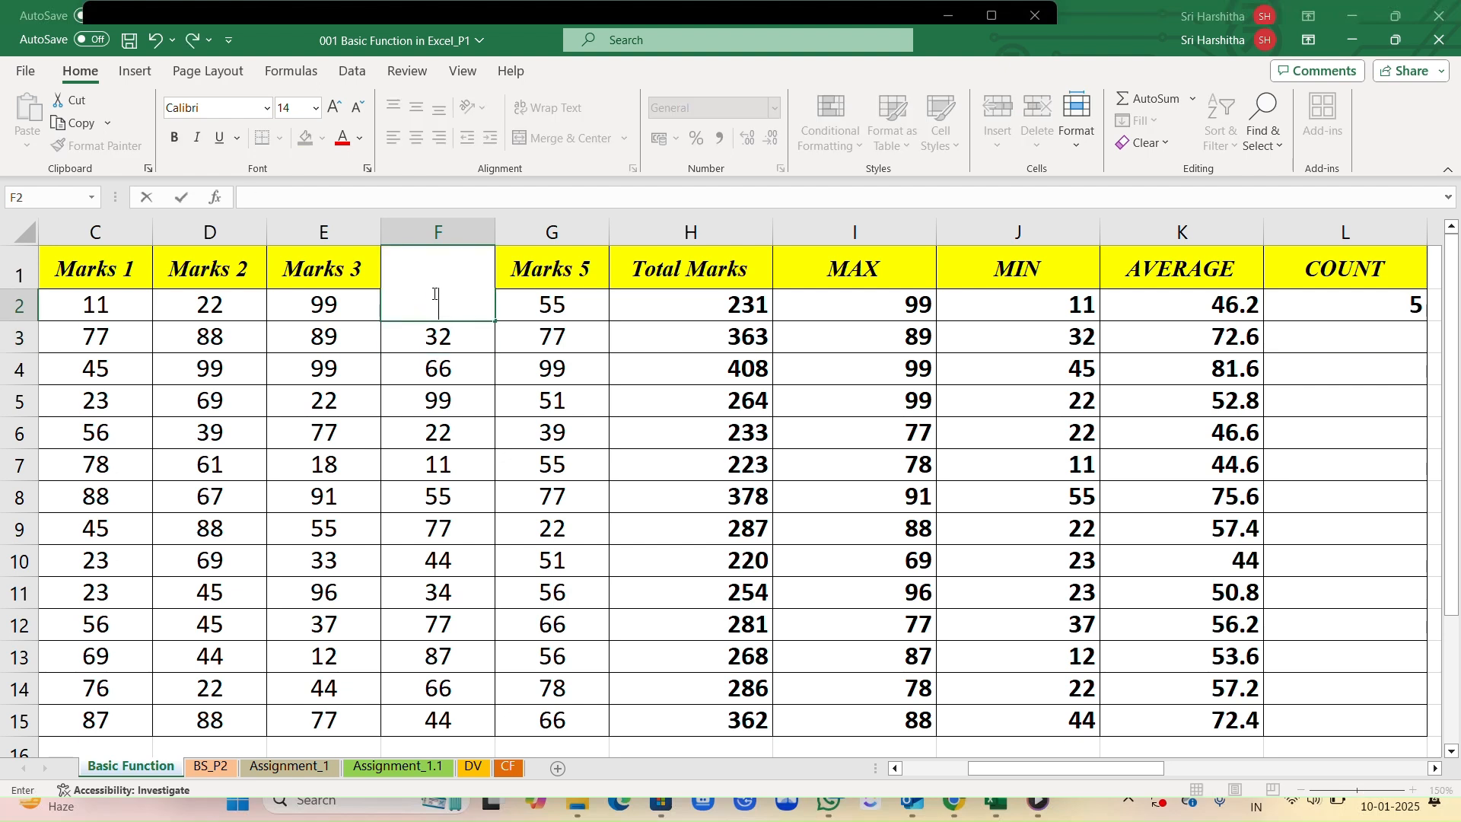
click(631, 335)
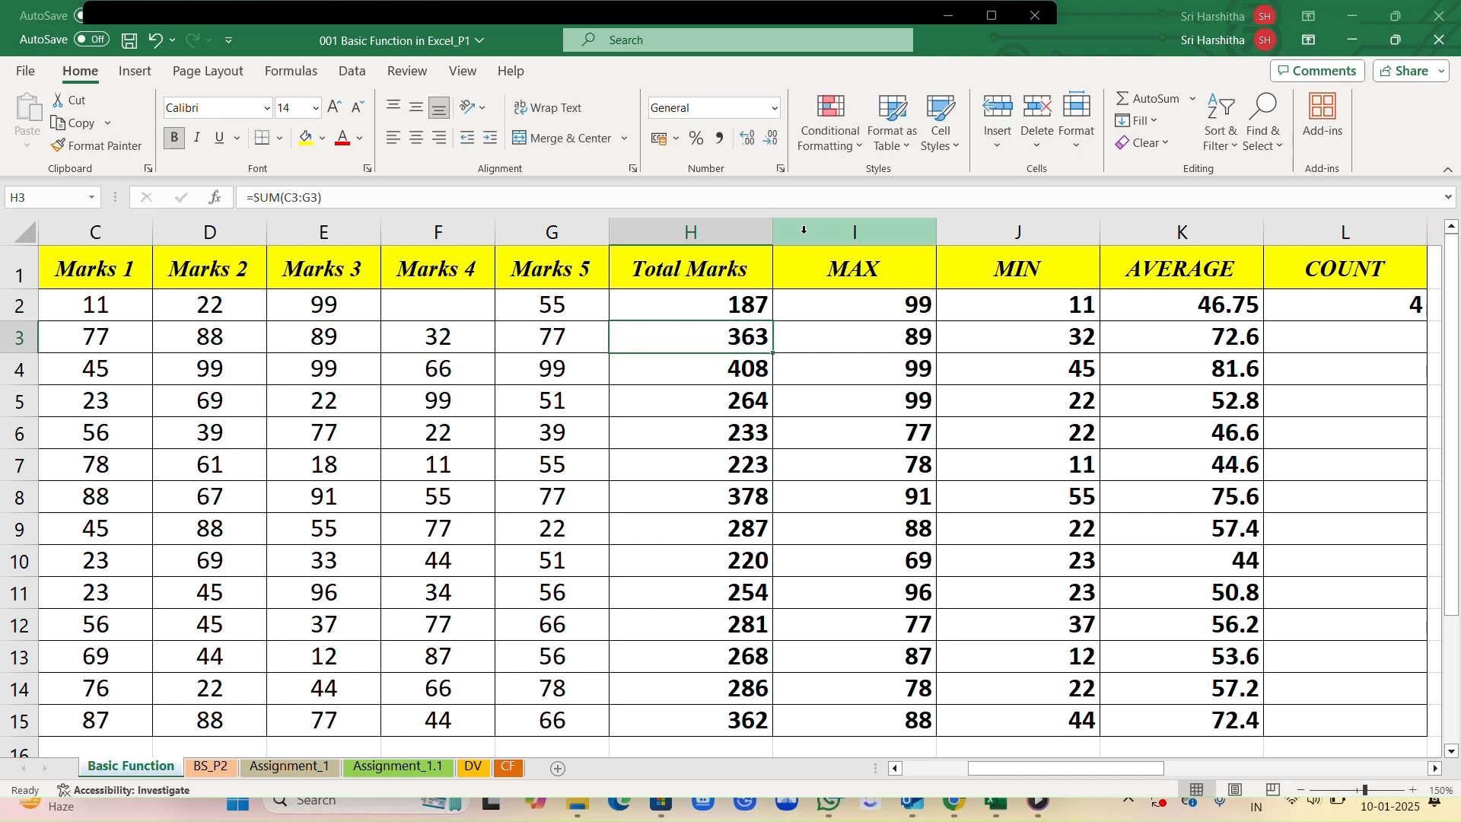
key(ctrl+z)
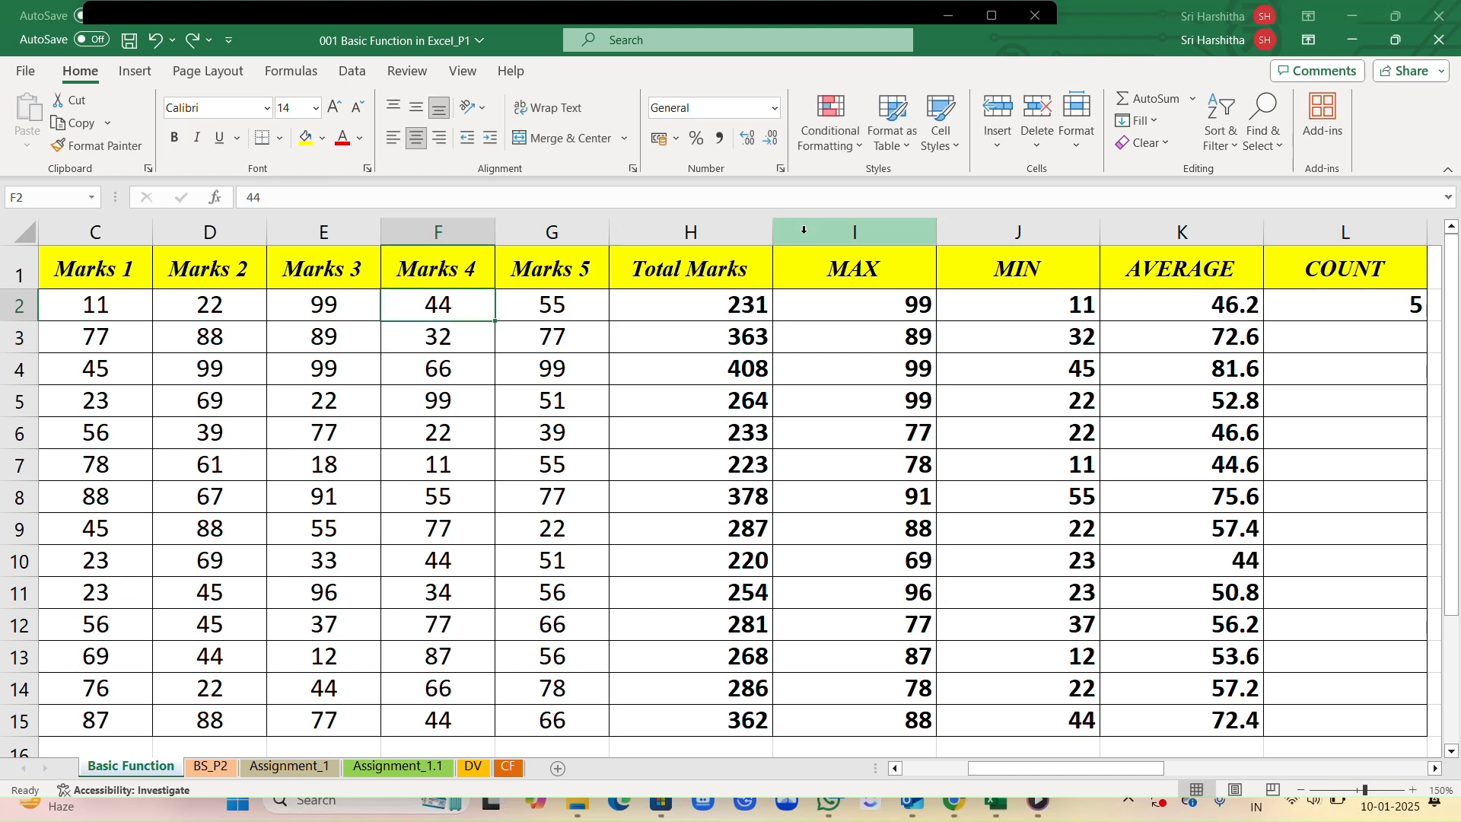
- Fill the COUNT formula from cell L2 down the COUNT column to row 15
click(392, 418)
scroll(382, 420, right, 3)
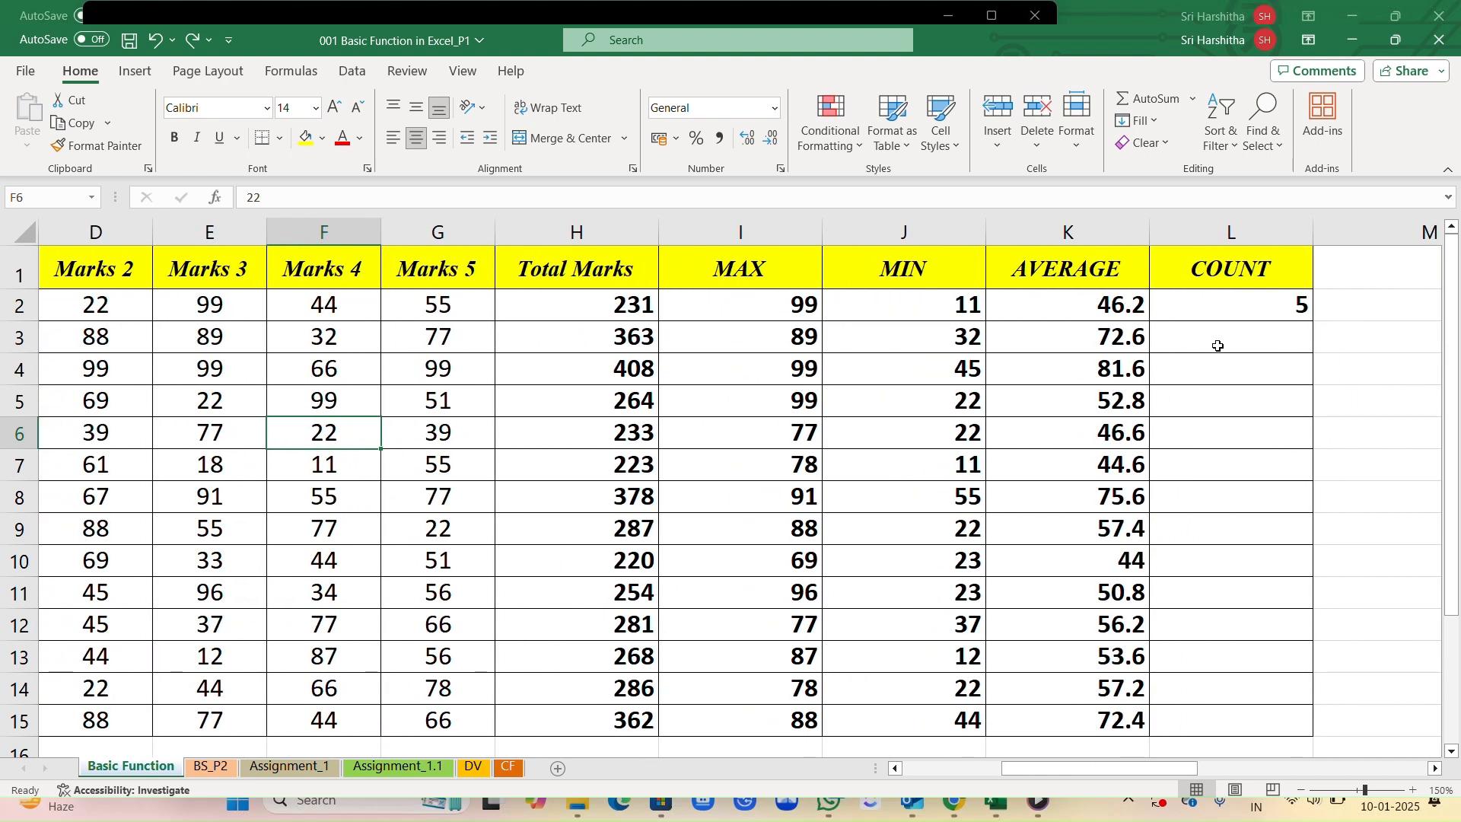
click(1239, 312)
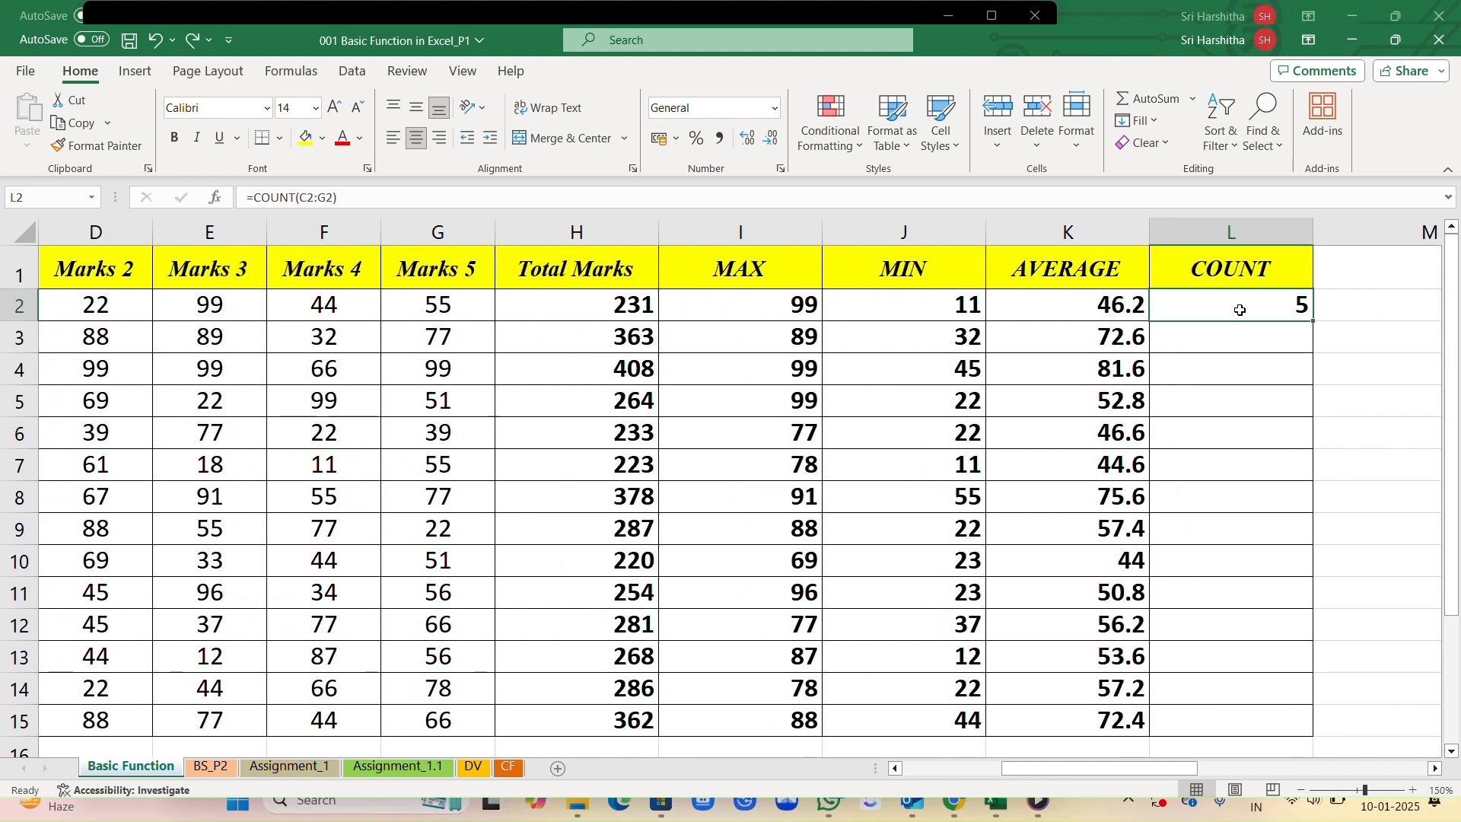
double_click(1315, 321)
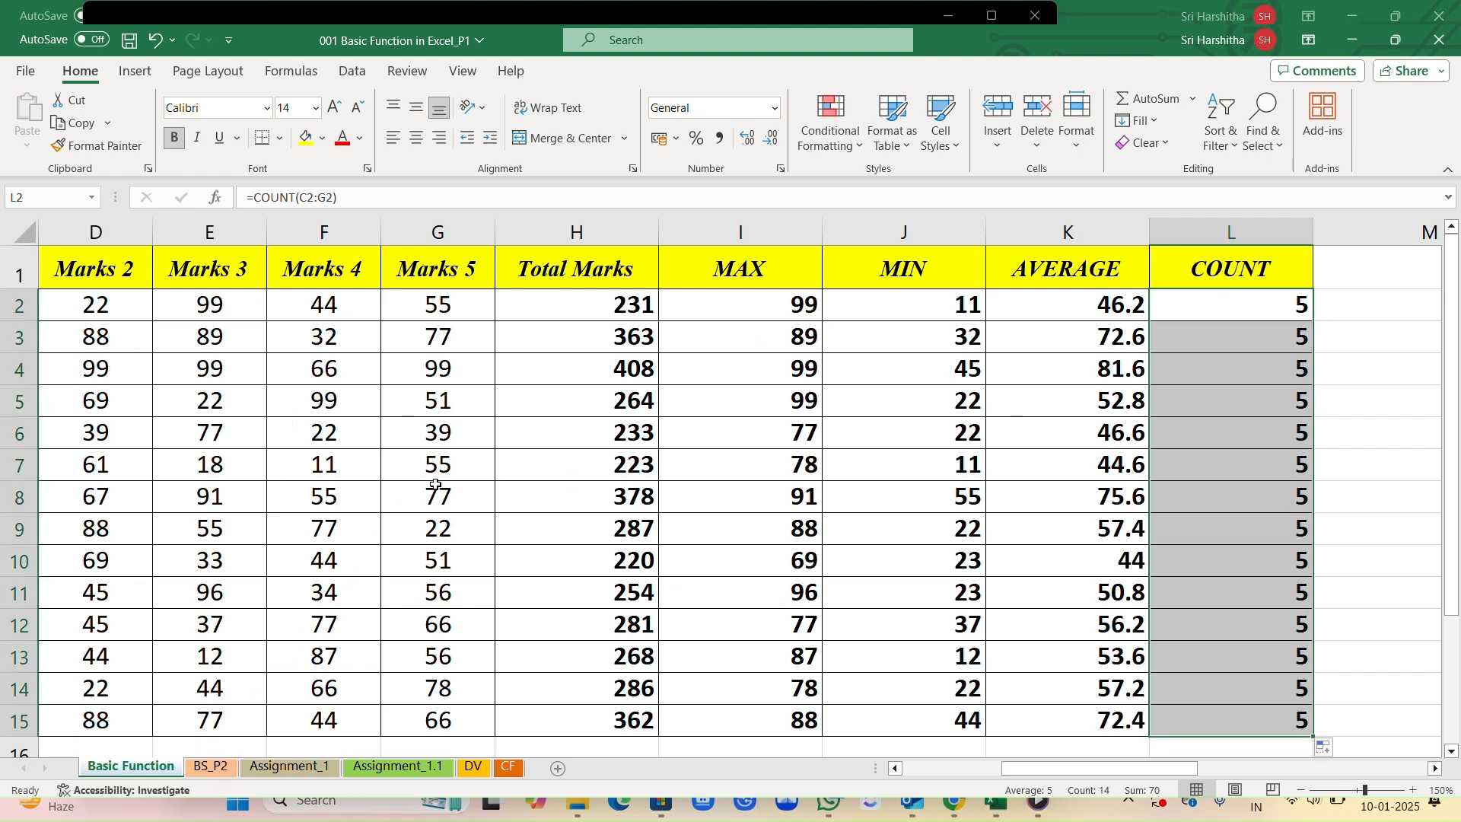
- Review the formulas in the Total Marks, MAX, MIN, AVERAGE and COUNT columns against the students' marks
click(622, 442)
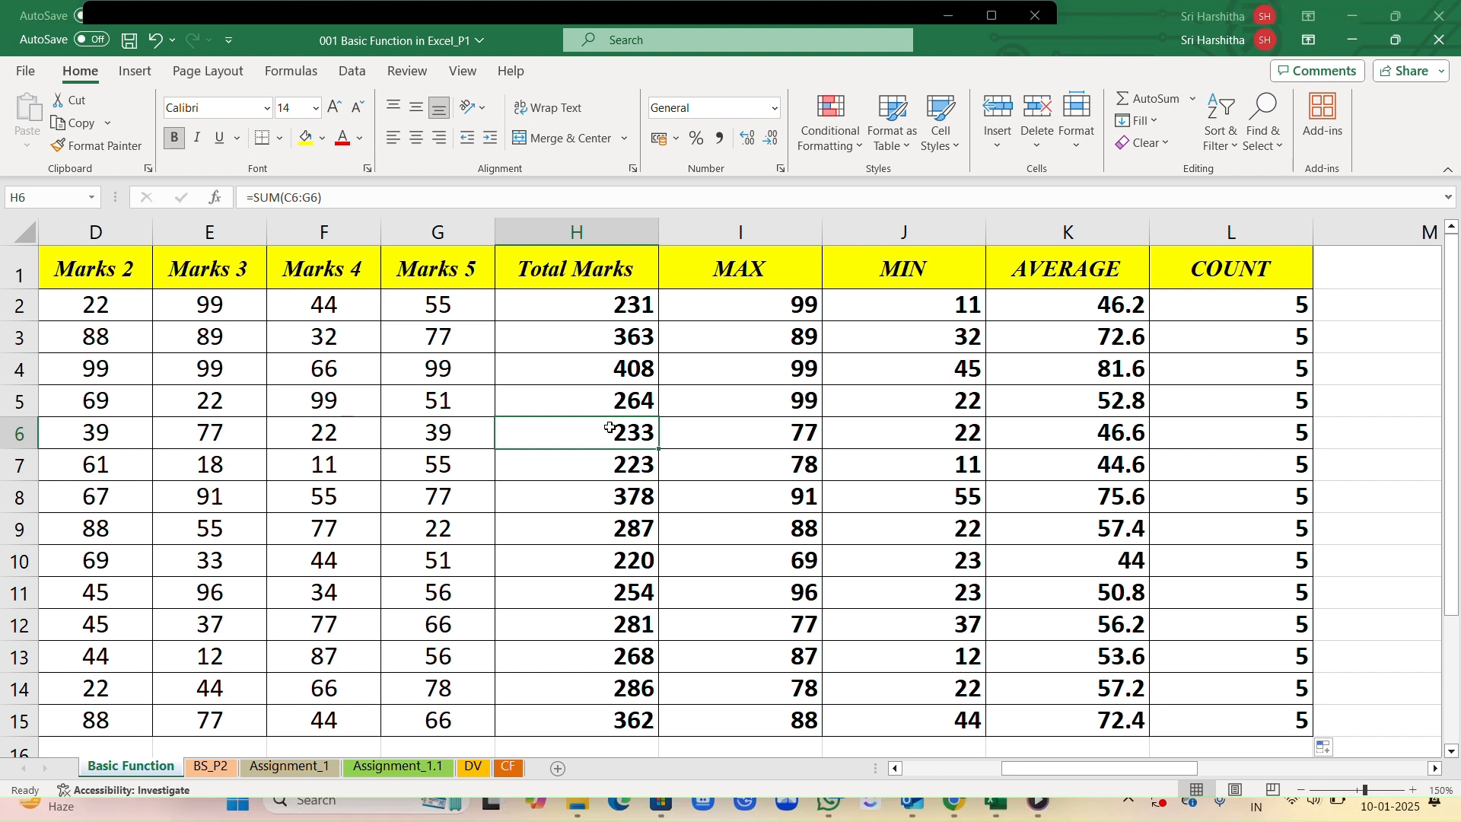
click(557, 314)
drag(556, 314, 551, 722)
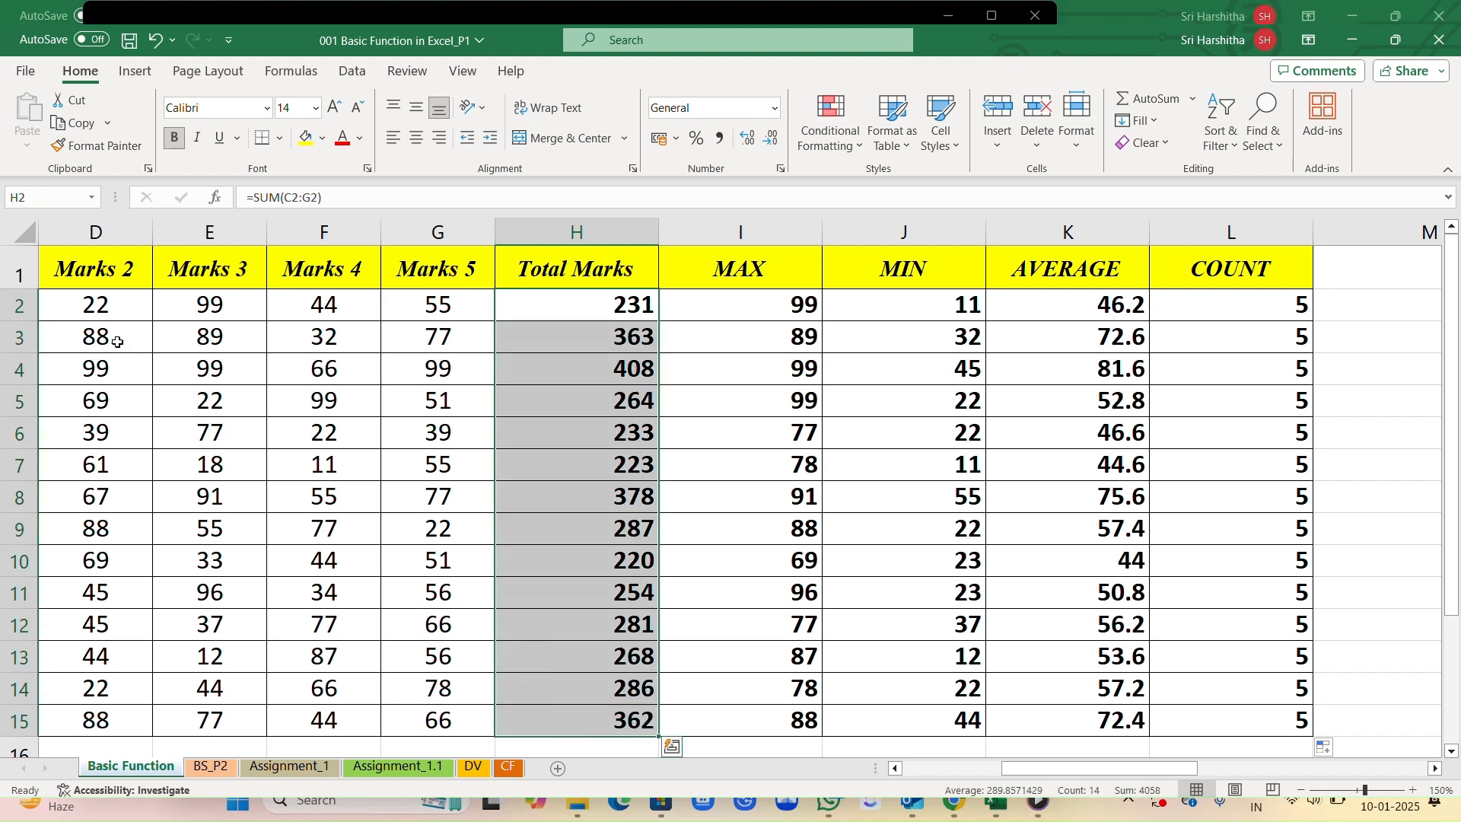
click(749, 318)
drag(749, 317, 757, 683)
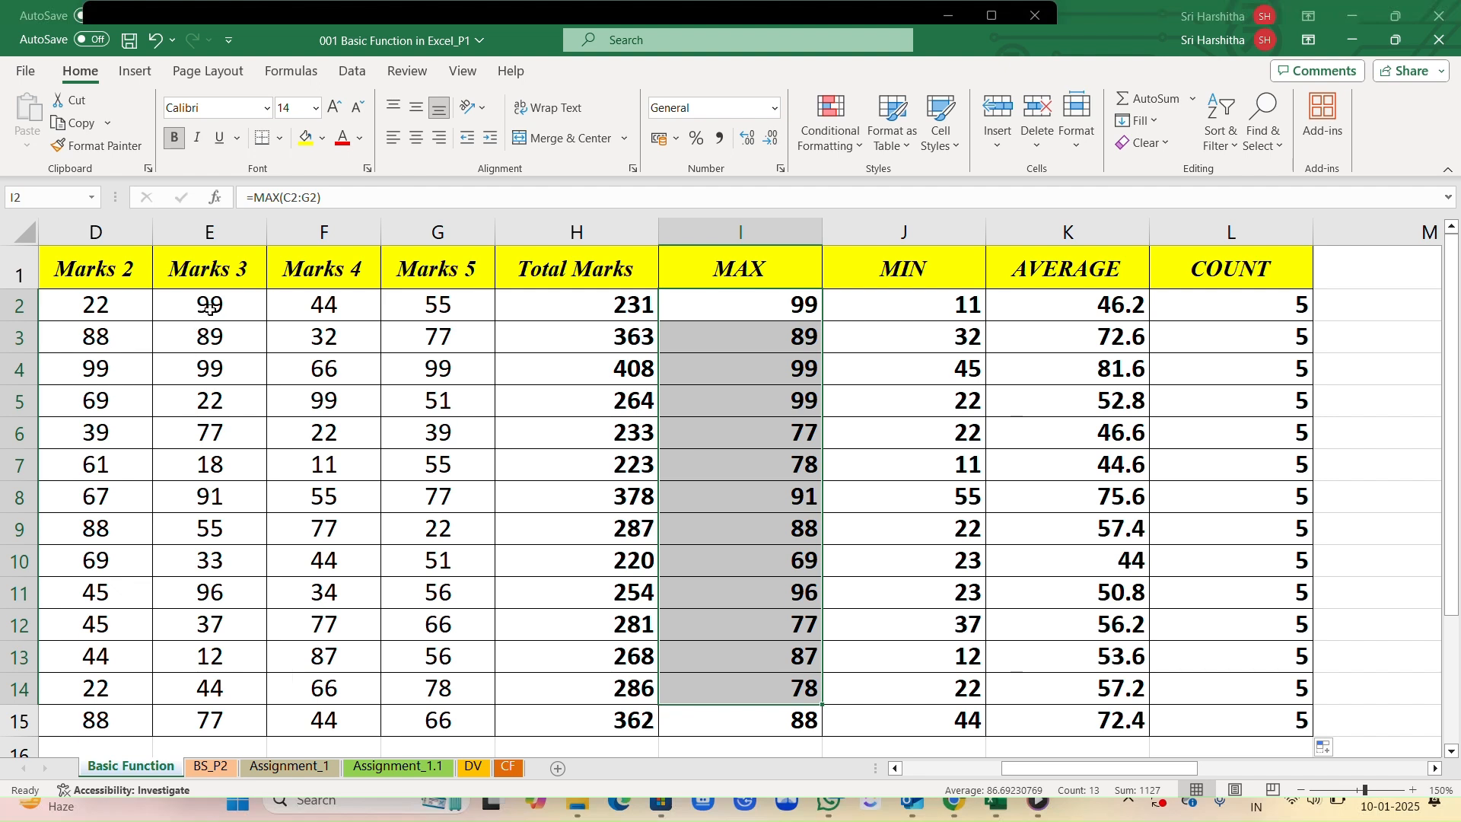
click(930, 311)
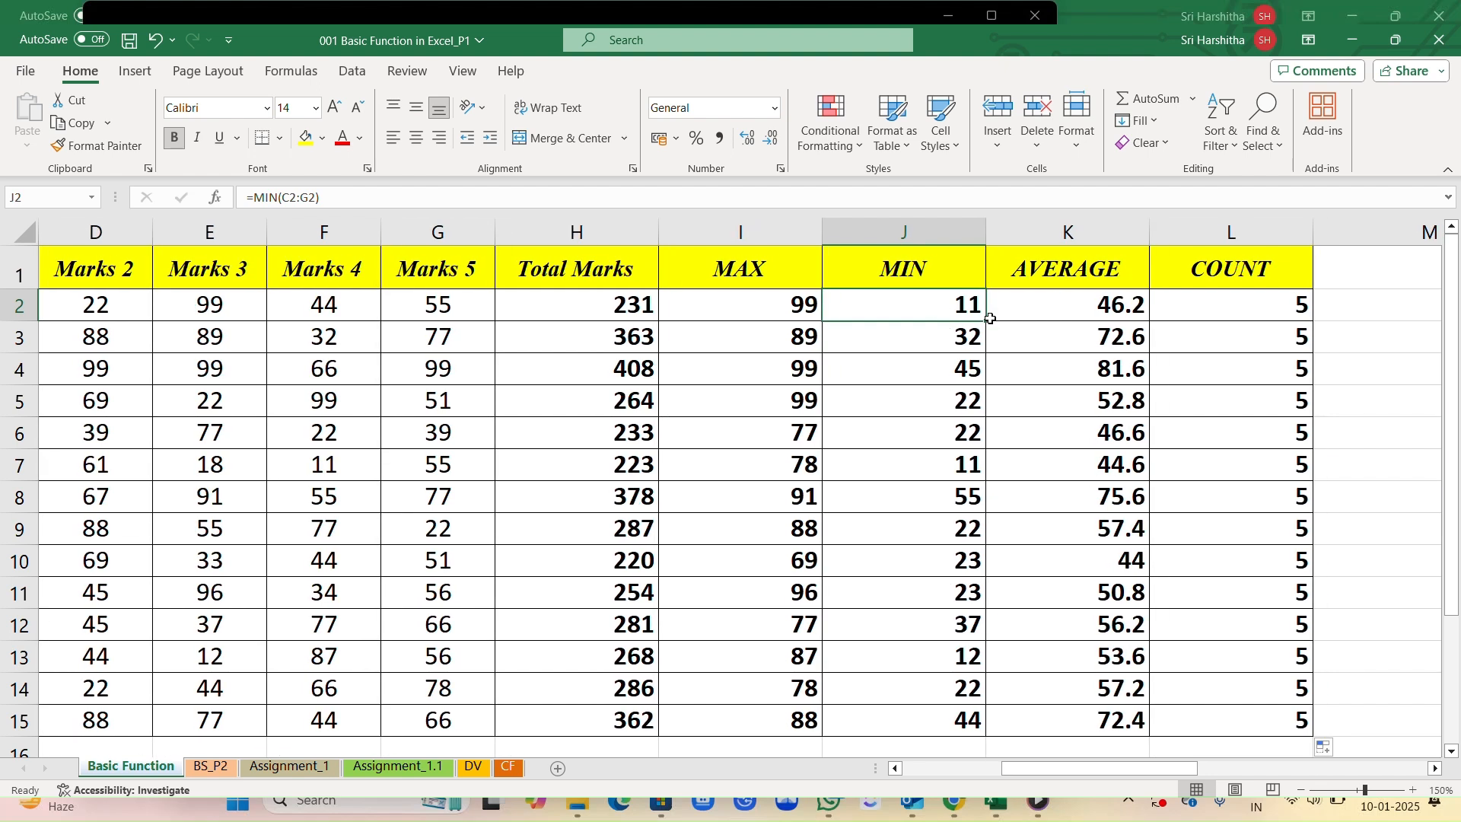
click(1077, 324)
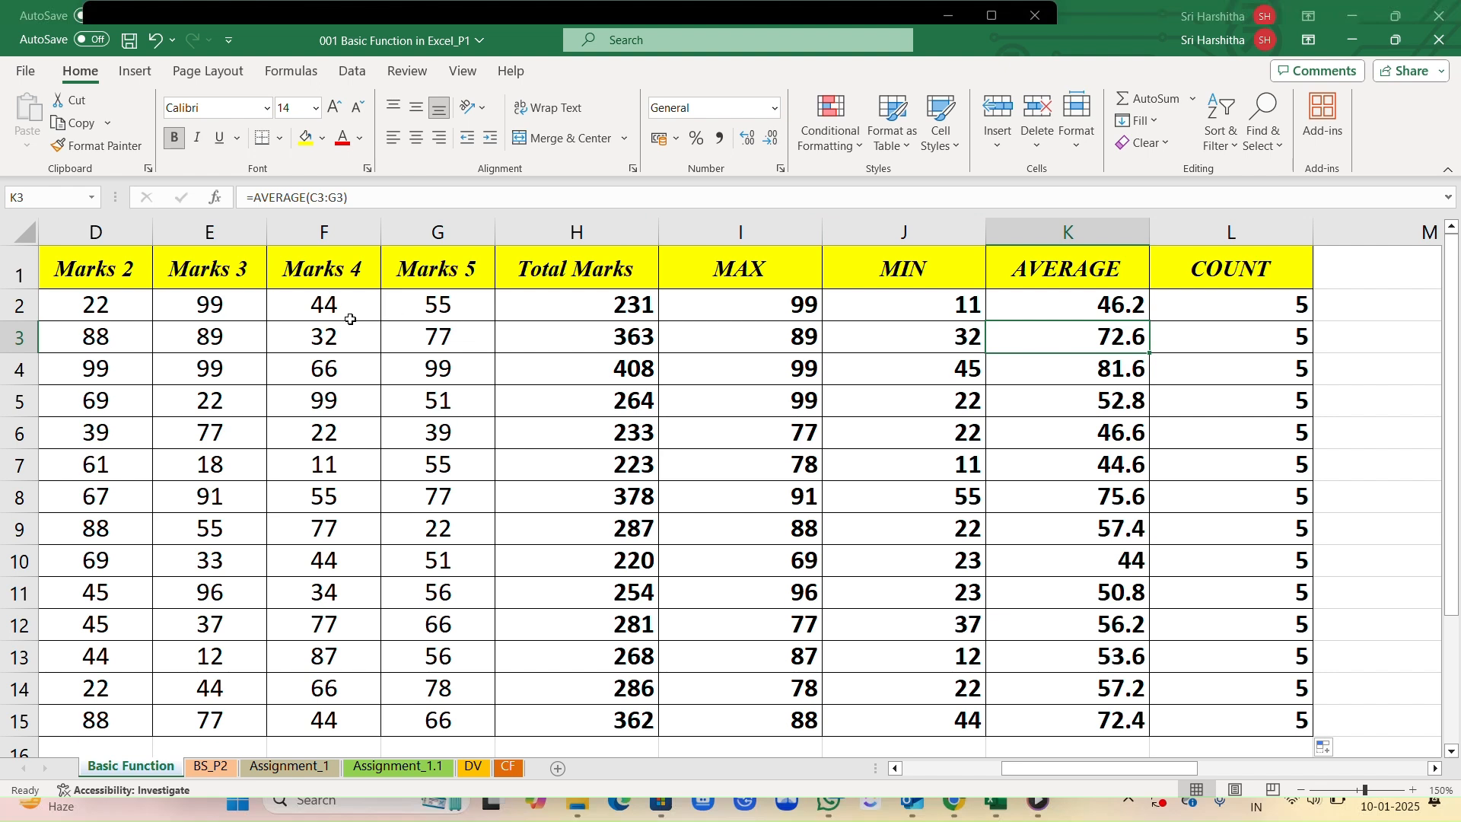
scroll(97, 318, left, 2)
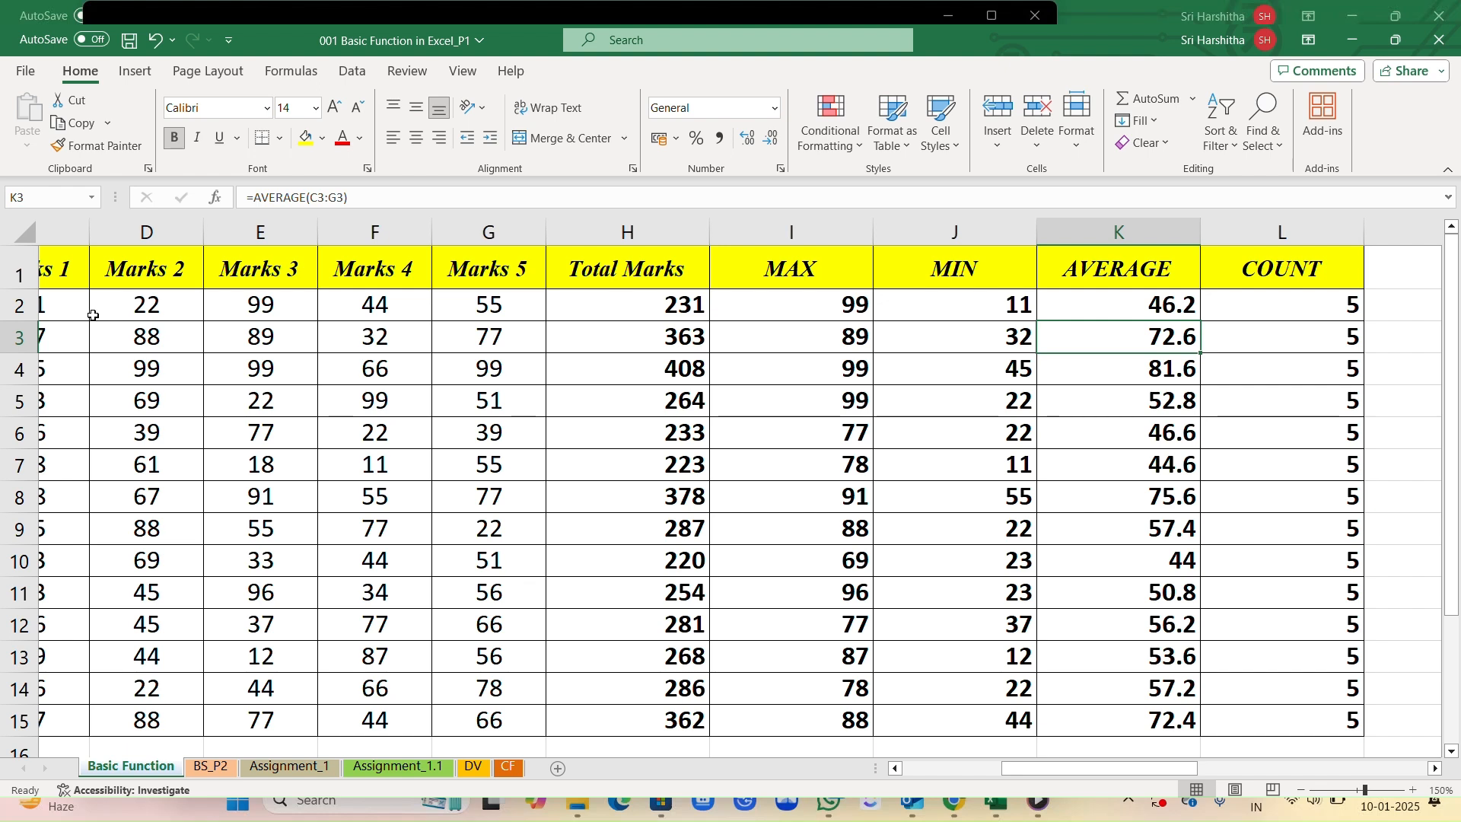
scroll(246, 285, right, 2)
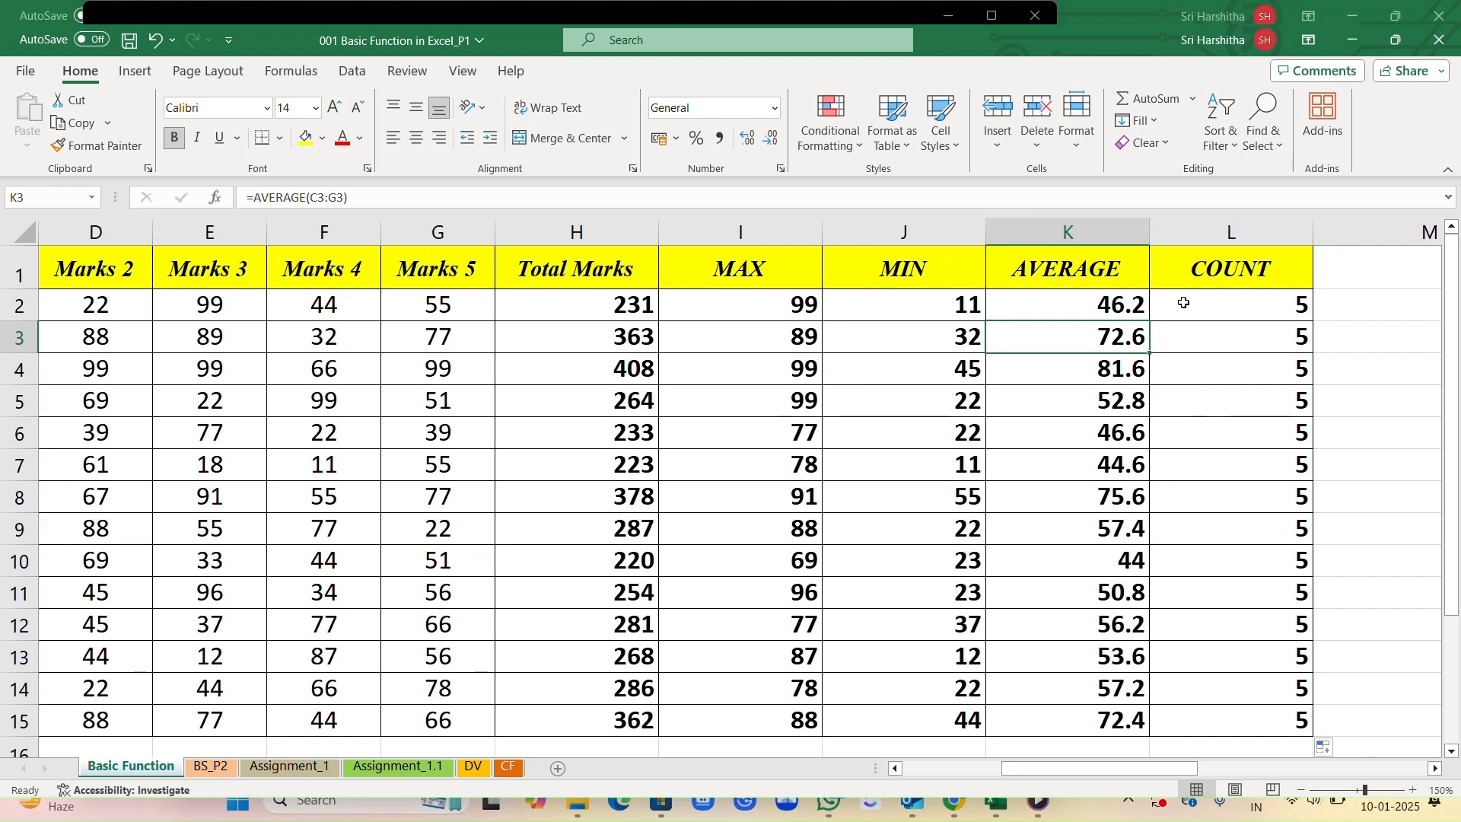
click(1208, 316)
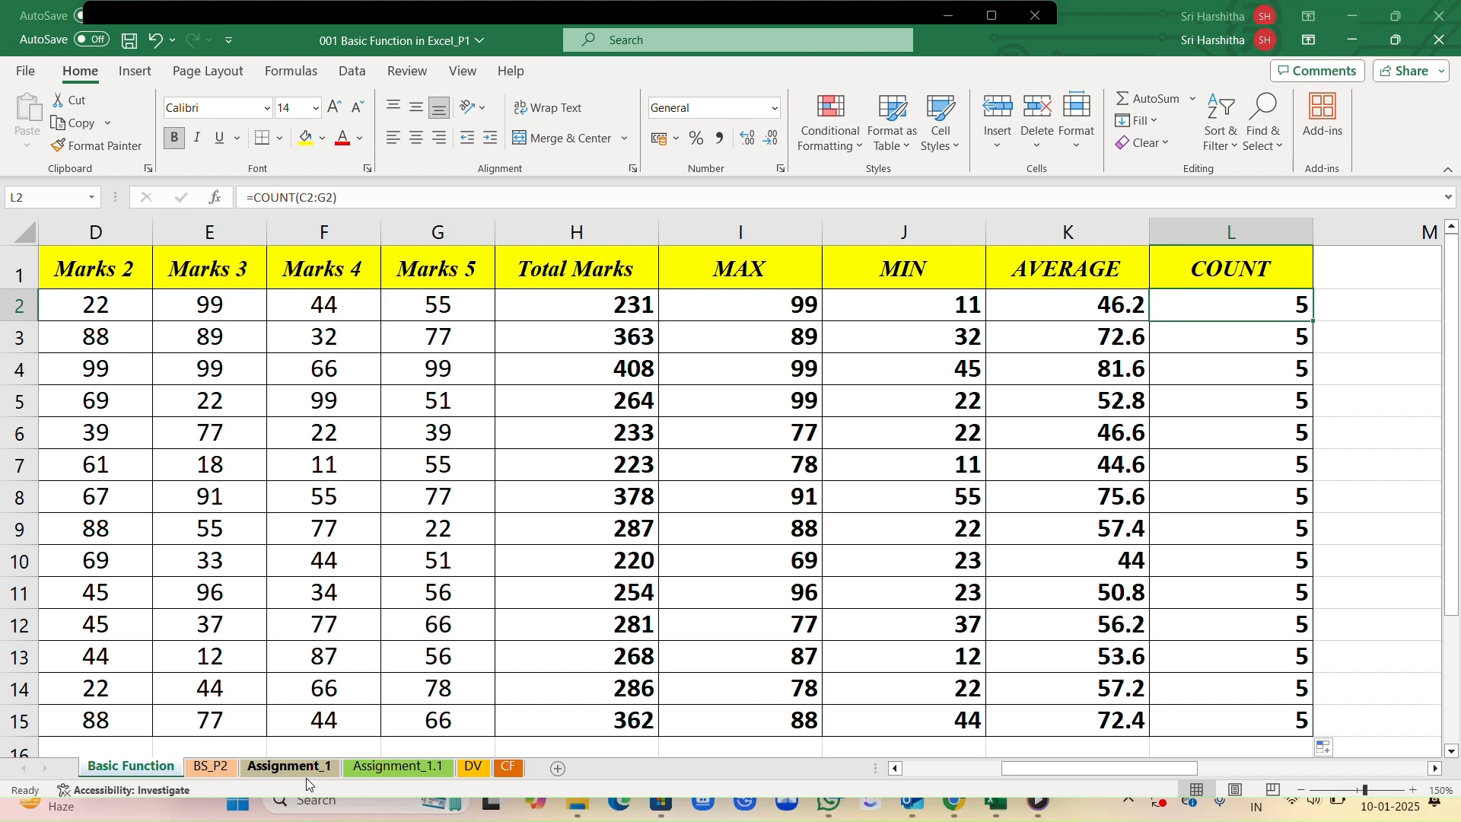
- Switch to the BS_P2 sheet and select the first student's 2nd MAX cell, H2
click(213, 766)
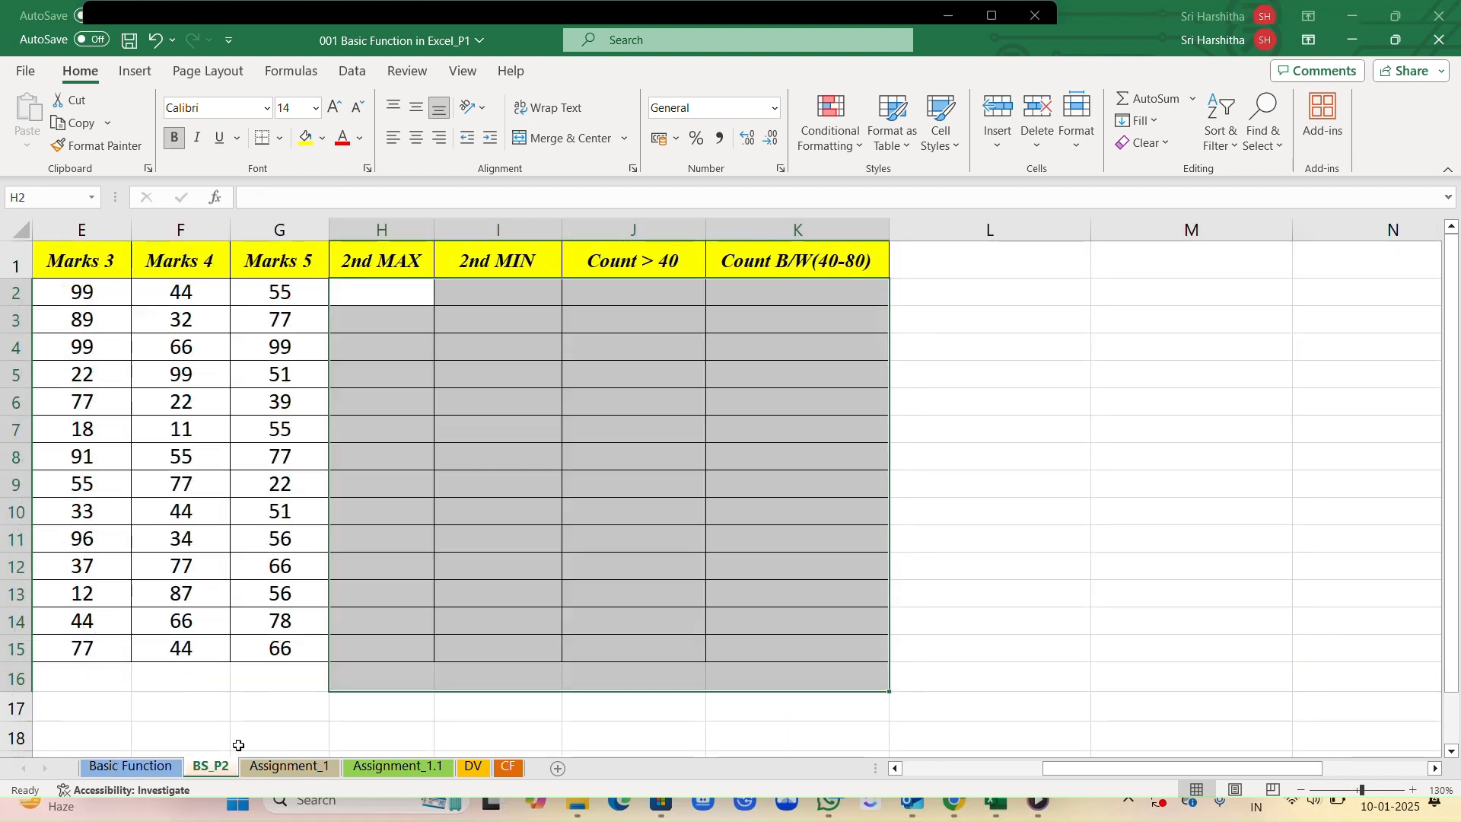
click(368, 289)
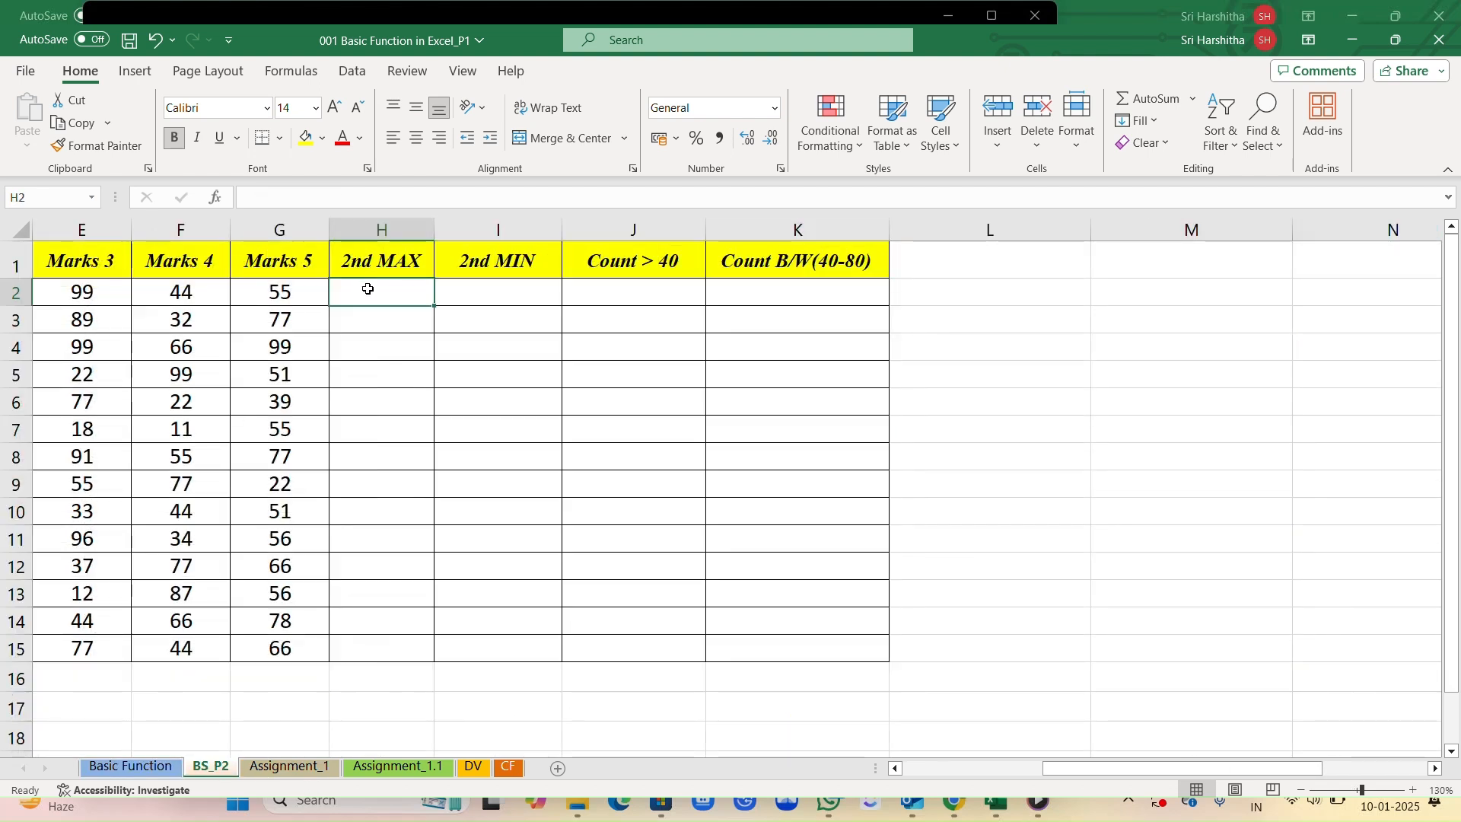
scroll(369, 289, left, 1)
scroll(369, 289, right, 1)
- Find the first student's second-highest mark in cell H2 with =LARGE(C2:G2,2) and fill the formula down to row 15
text(=)
text(=la)
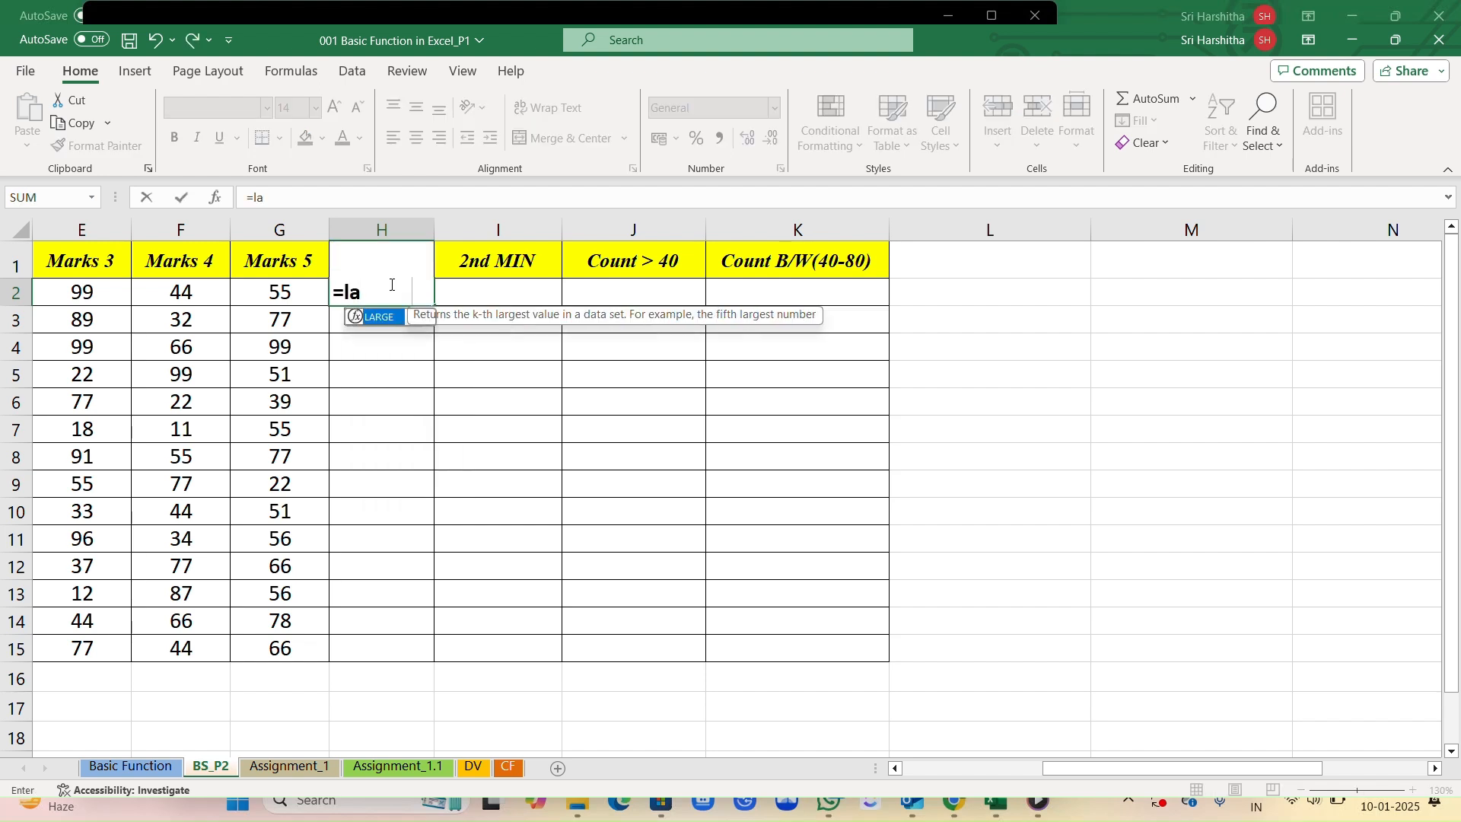
key(Tab)
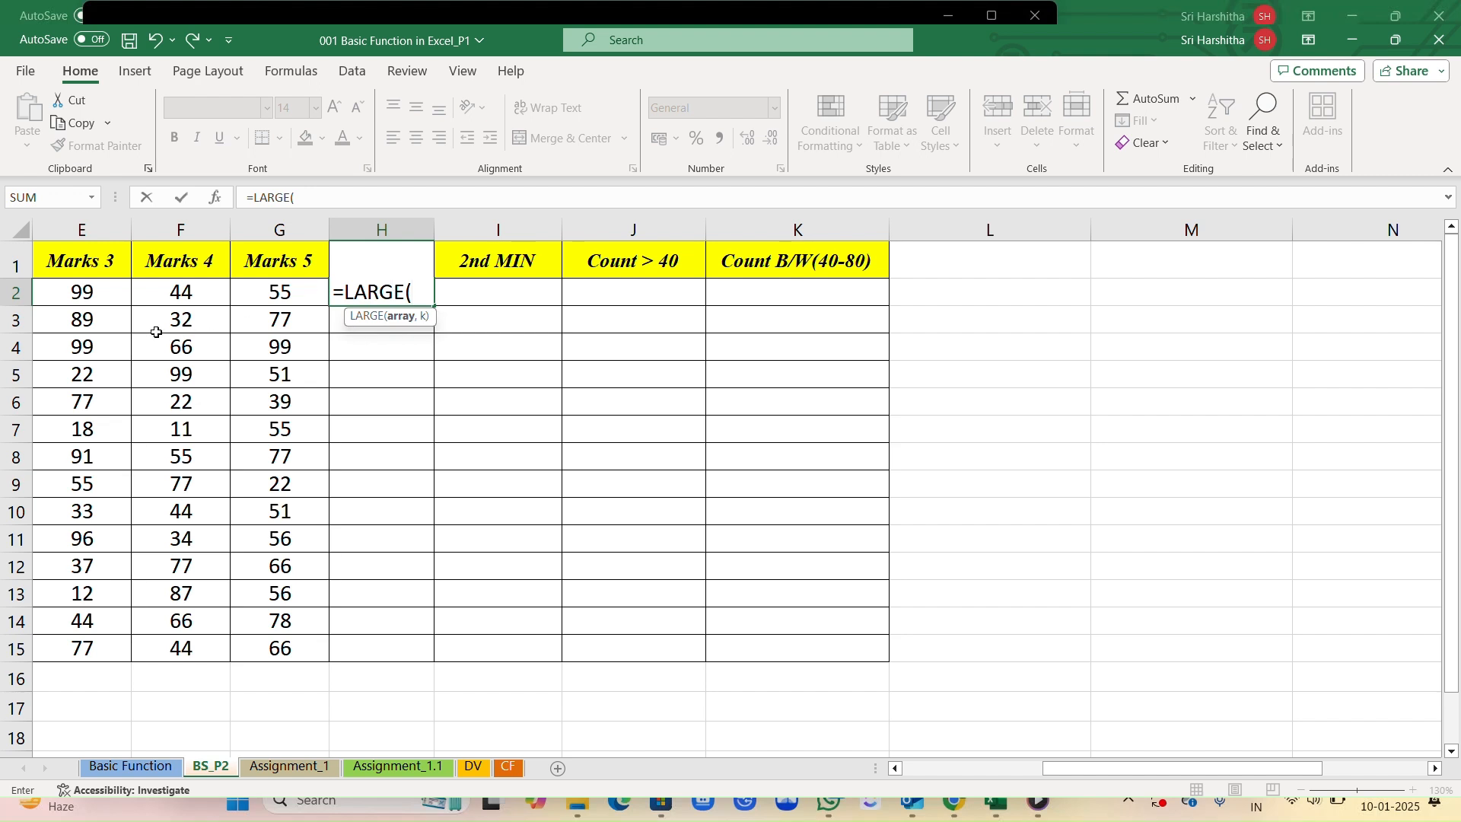
scroll(145, 333, left, 3)
scroll(135, 333, left, 2)
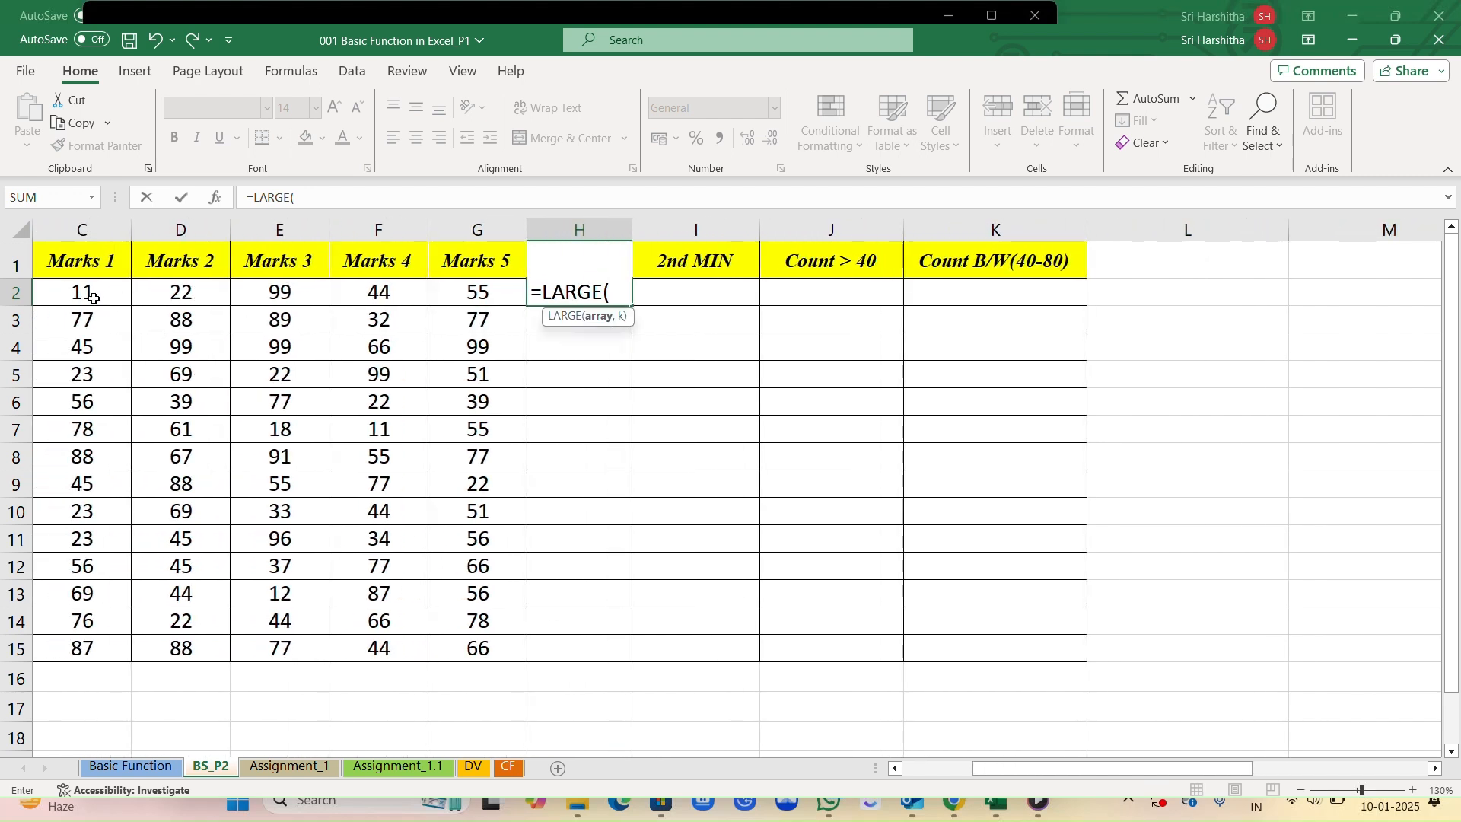
drag(88, 292, 478, 292)
text(,)
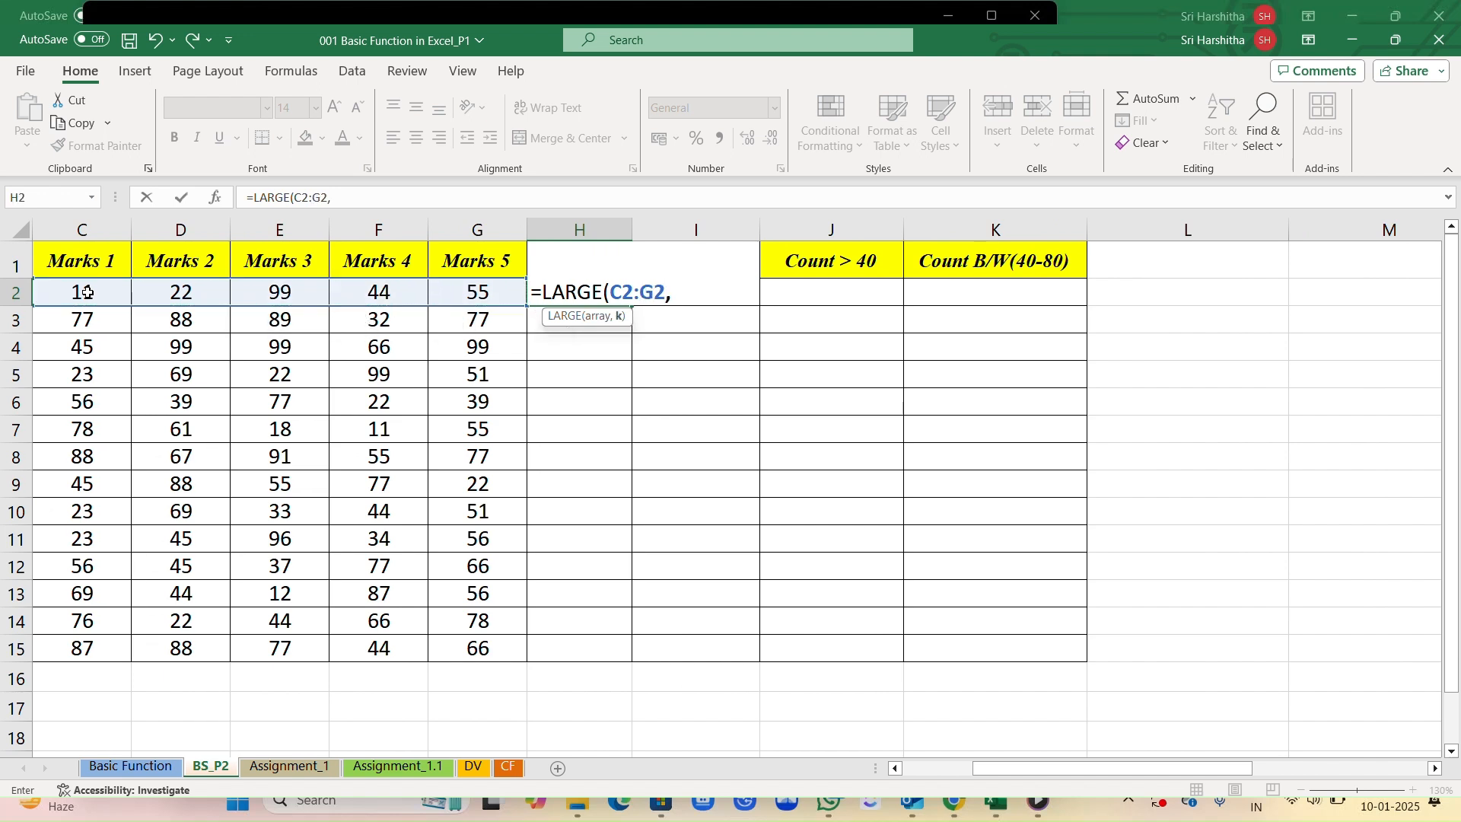
text(2)
key(Return)
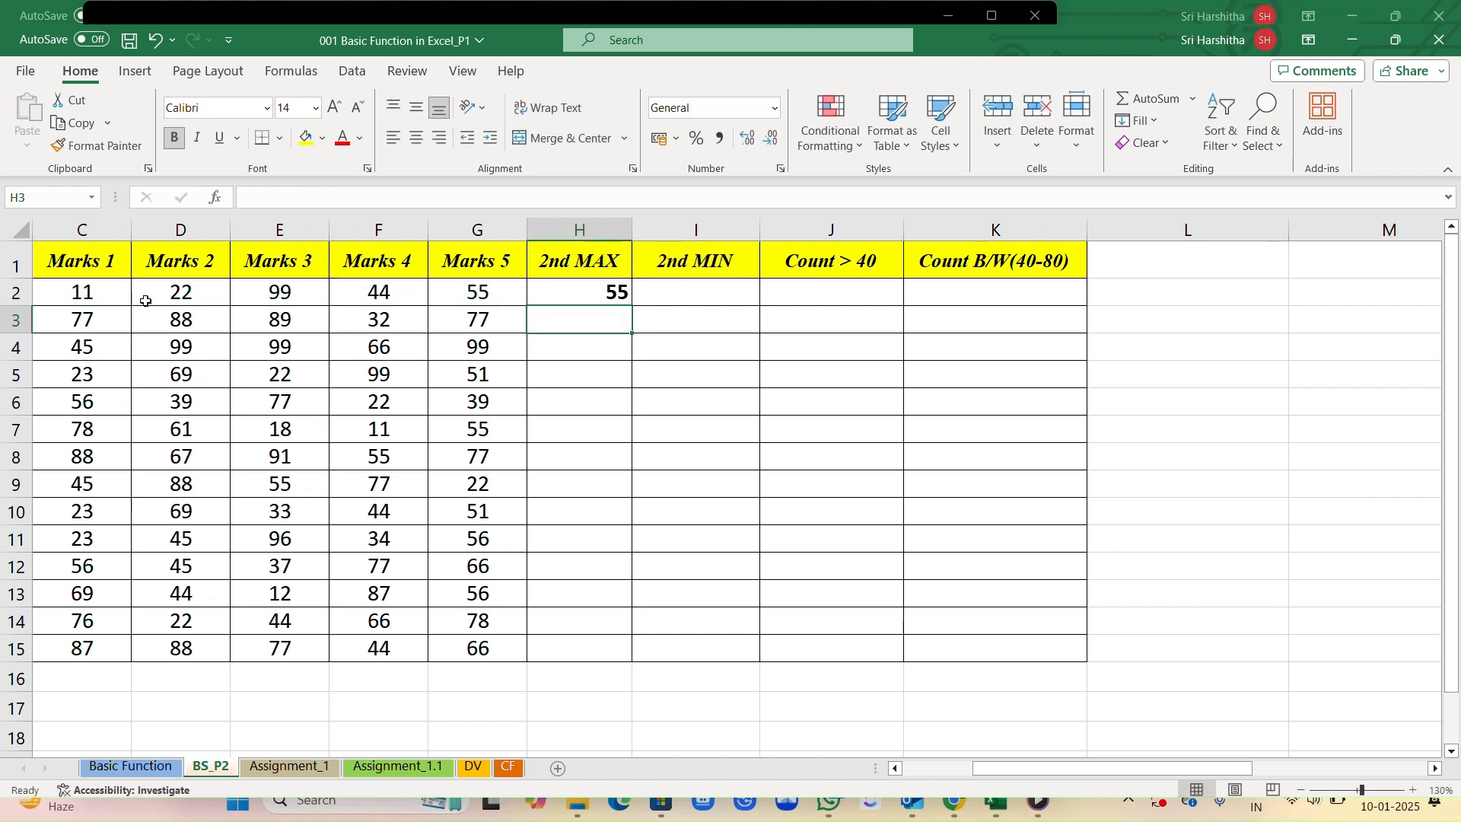
click(561, 286)
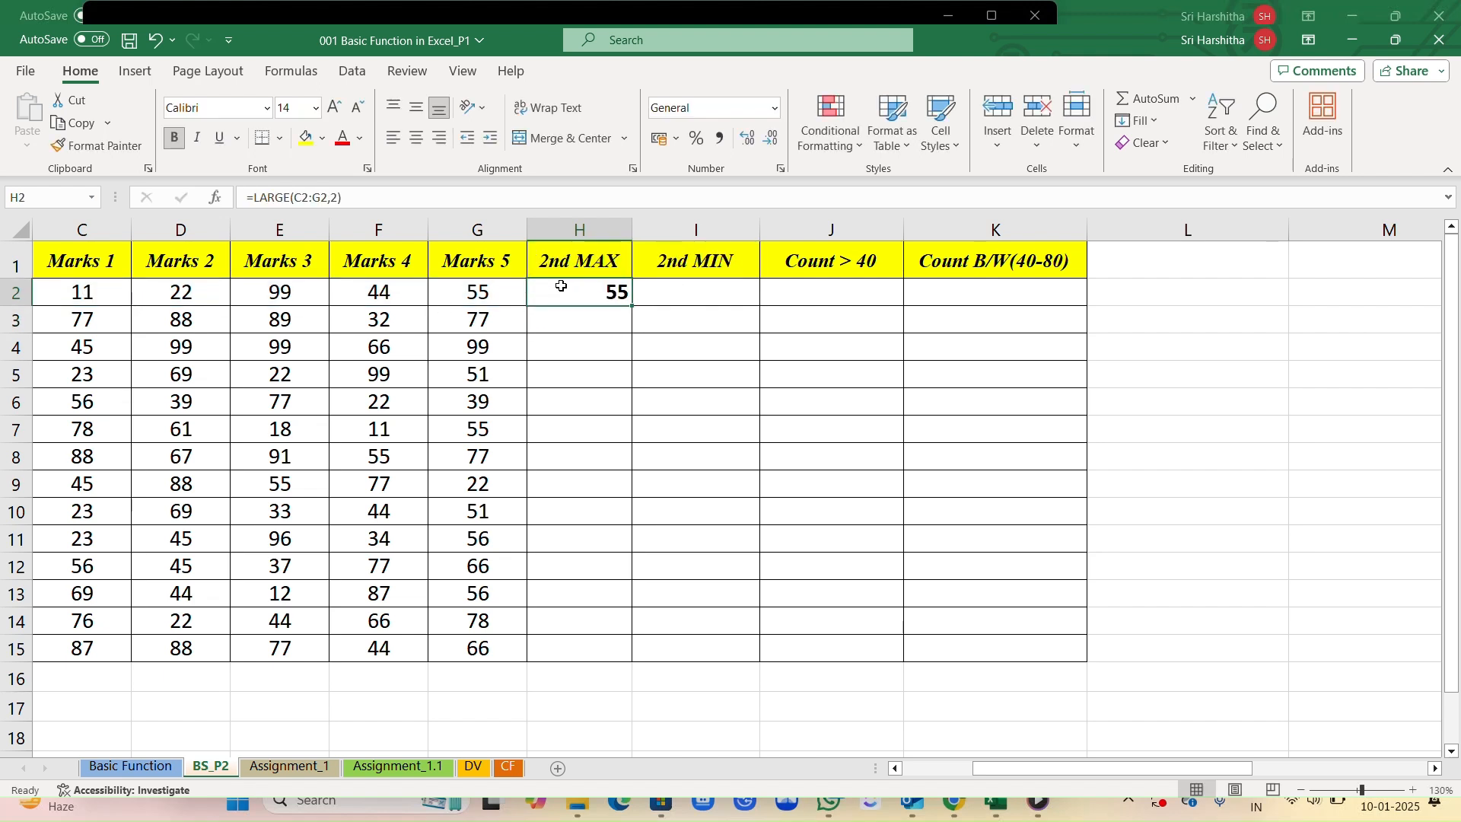
double_click(633, 306)
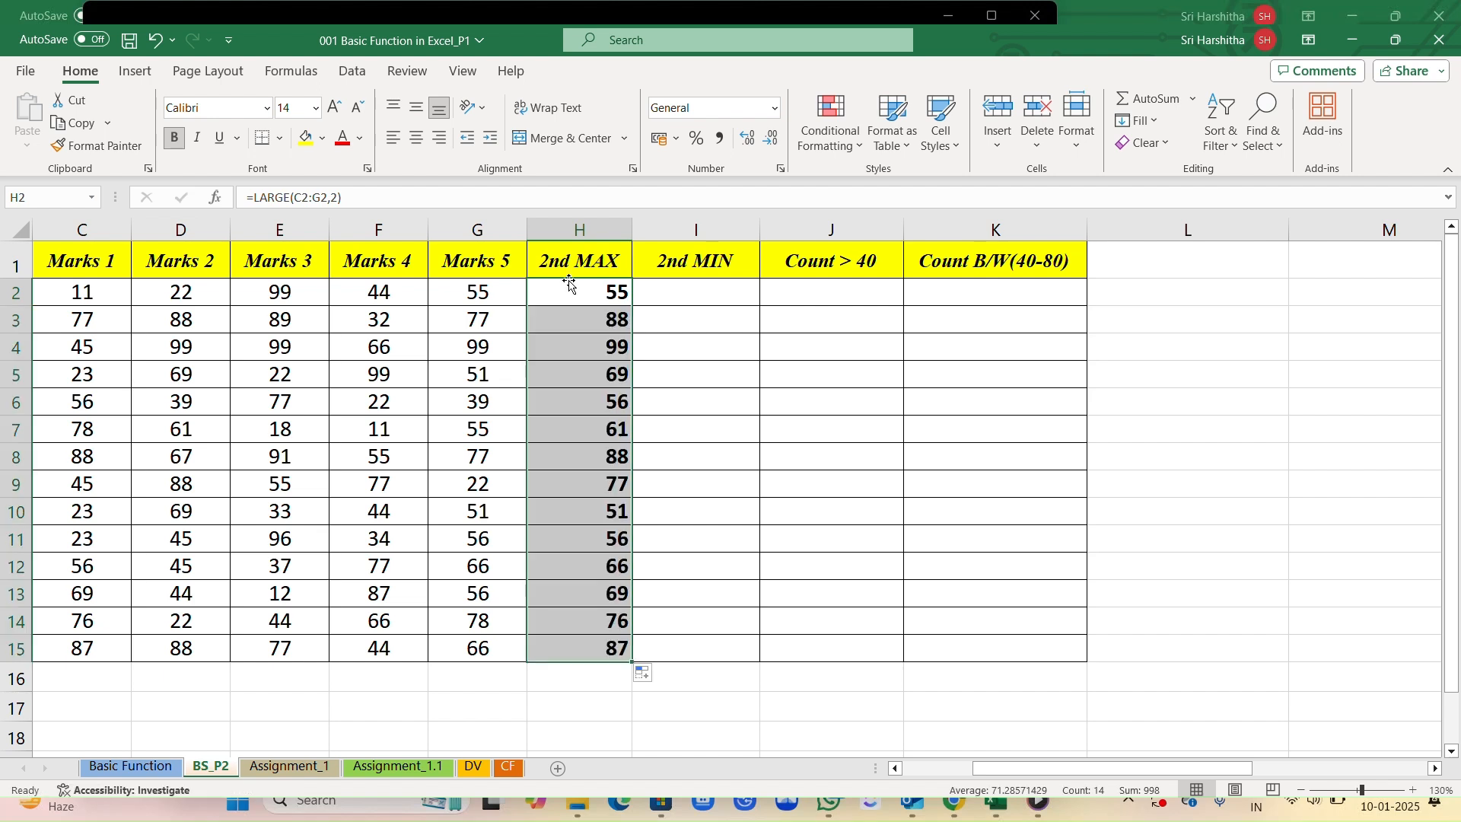
- Find the first student's second-lowest mark in cell I2 with =SMALL(C2:G2,2) and fill the formula down to row 15
click(678, 293)
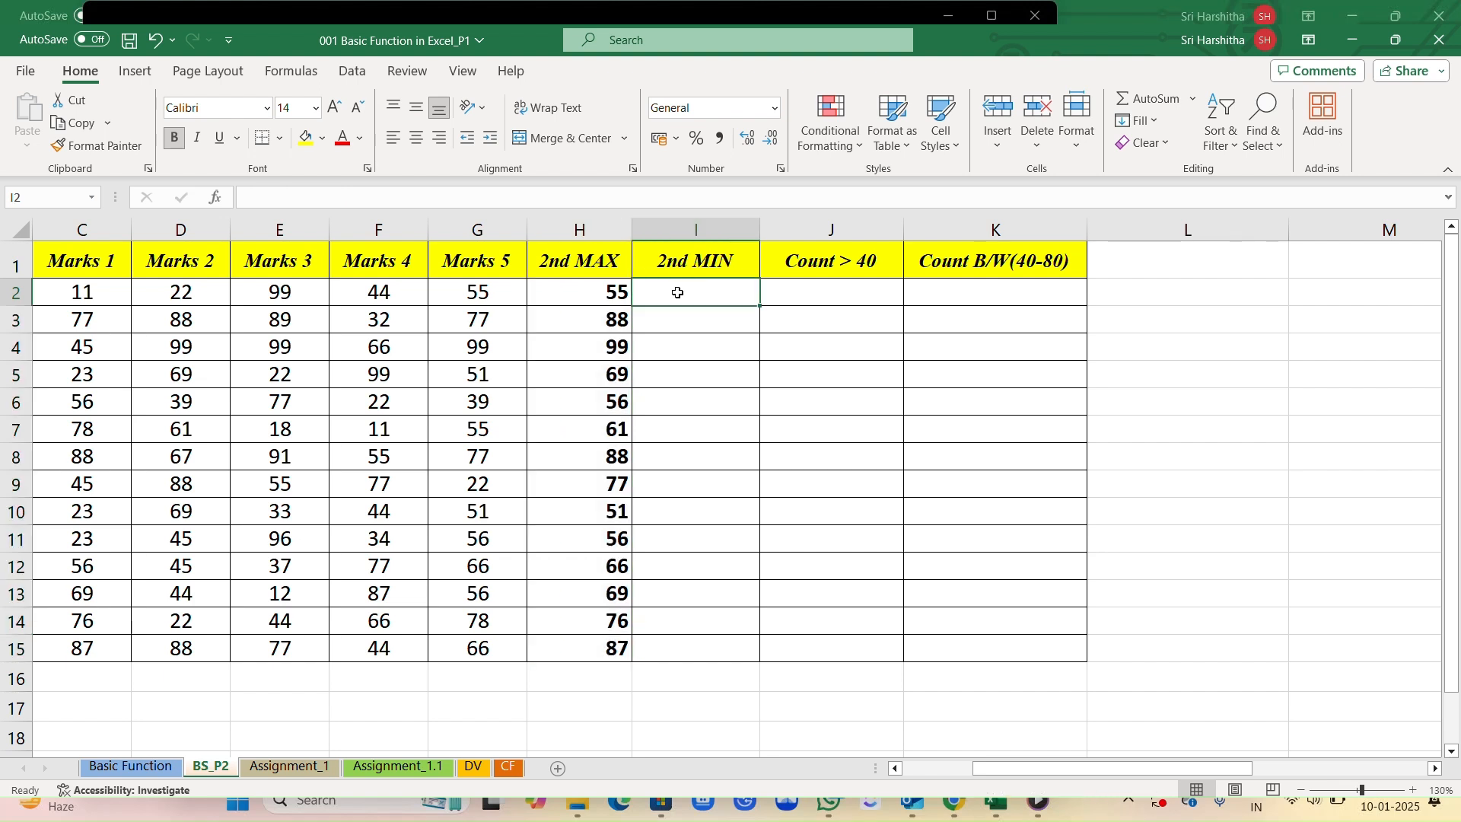
text(=)
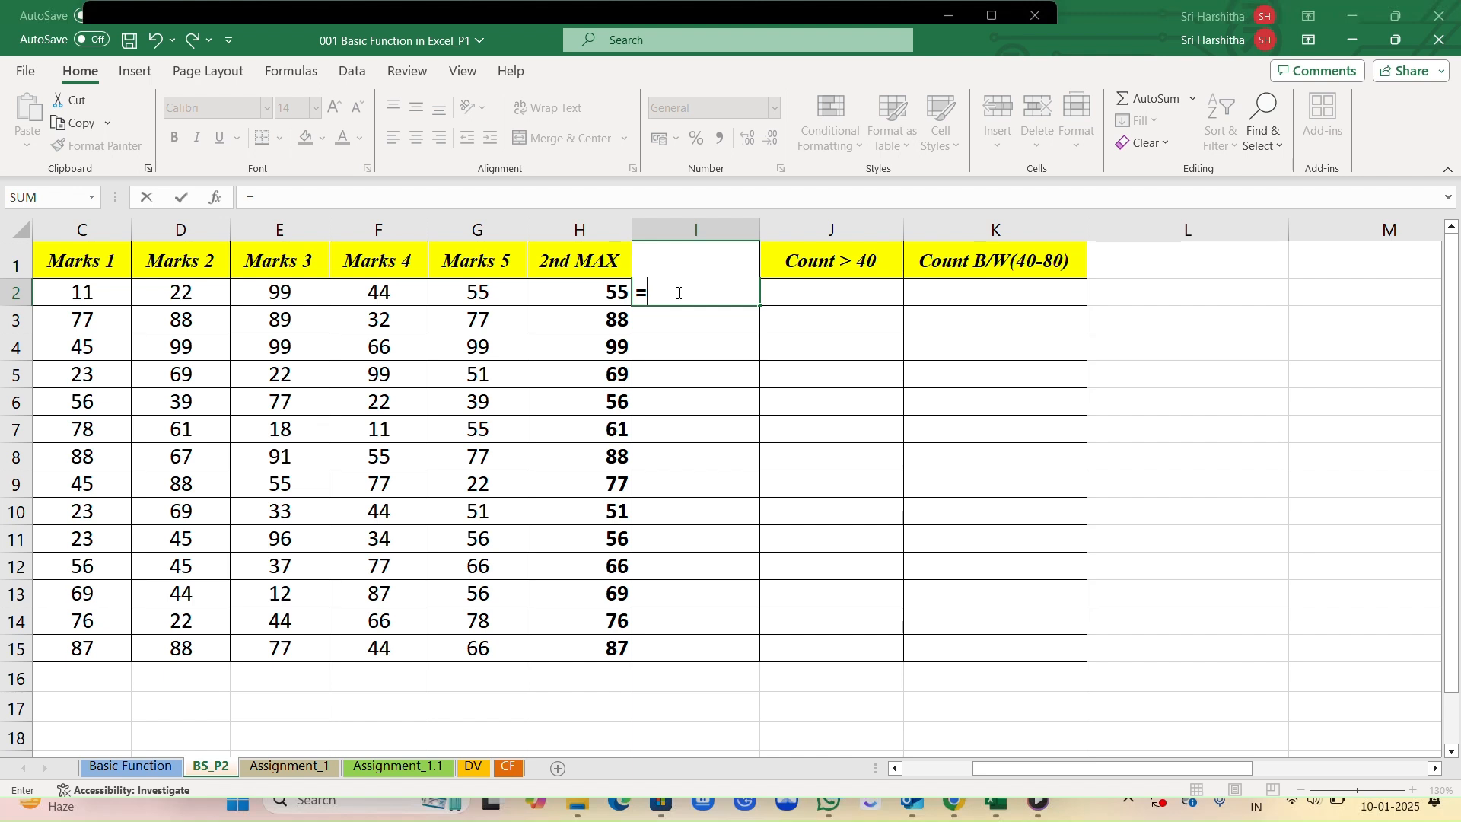
text(s)
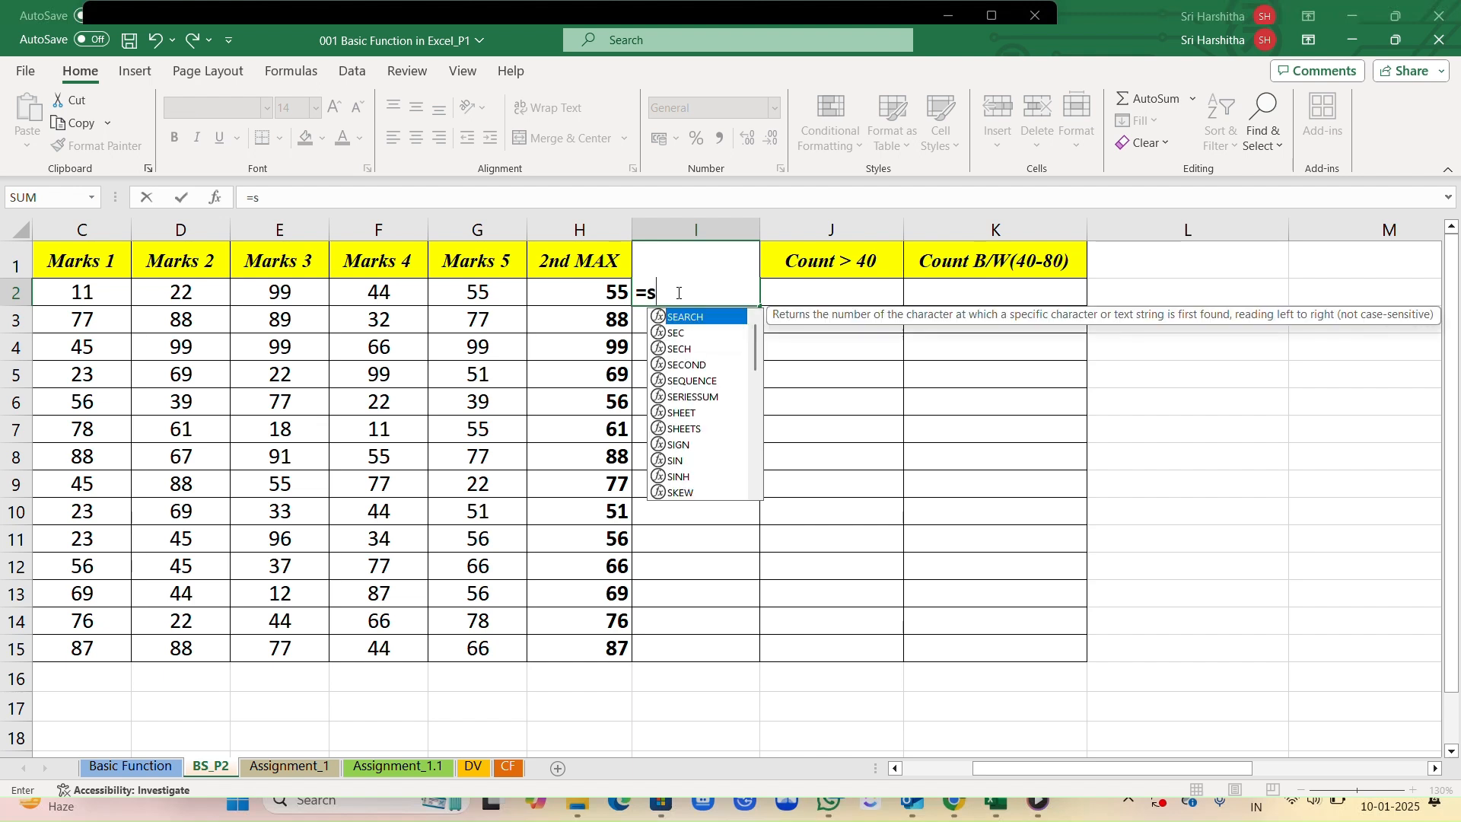
text(ma)
key(Tab)
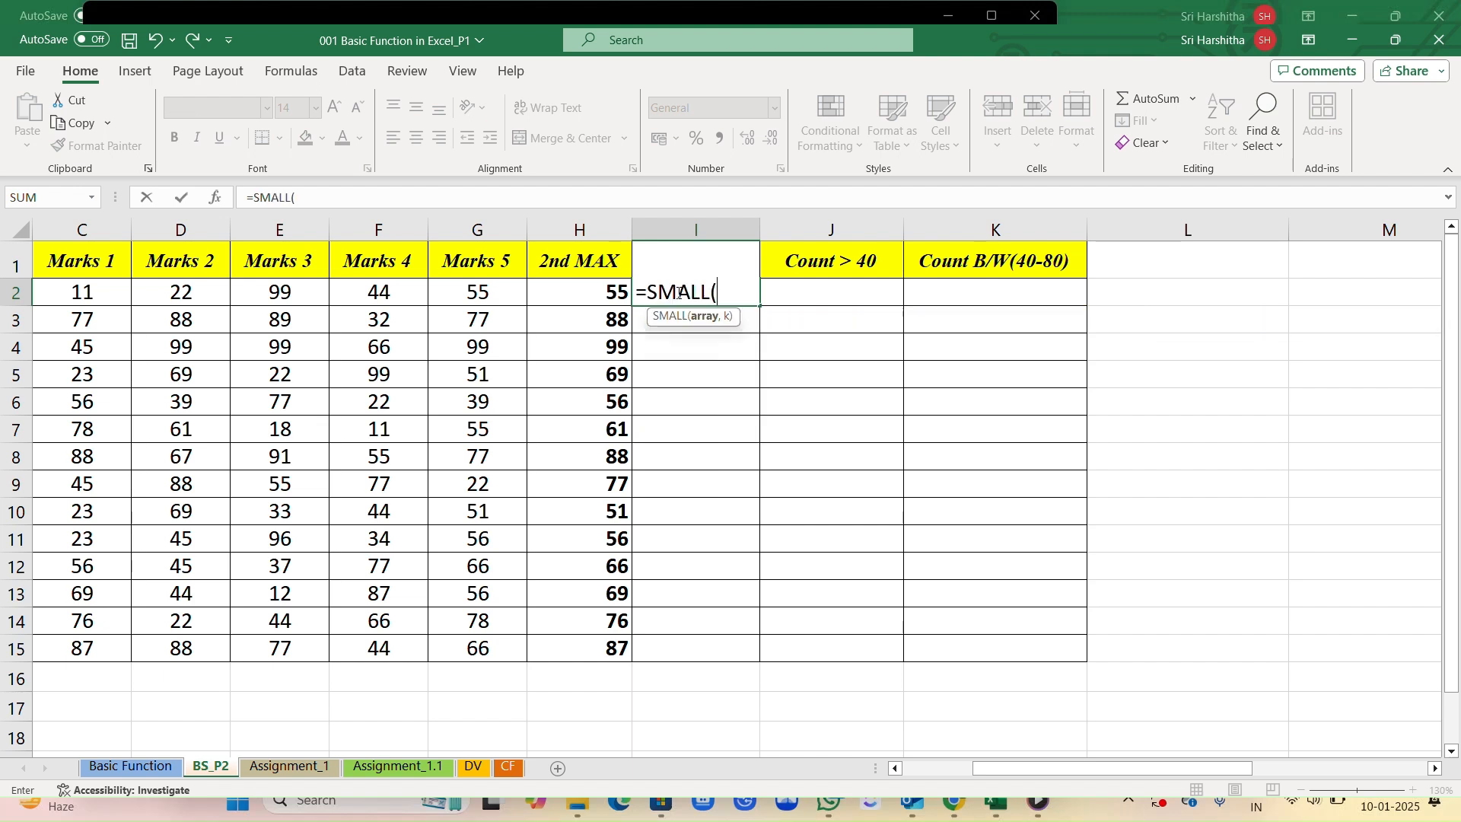
drag(82, 293, 478, 295)
text(,)
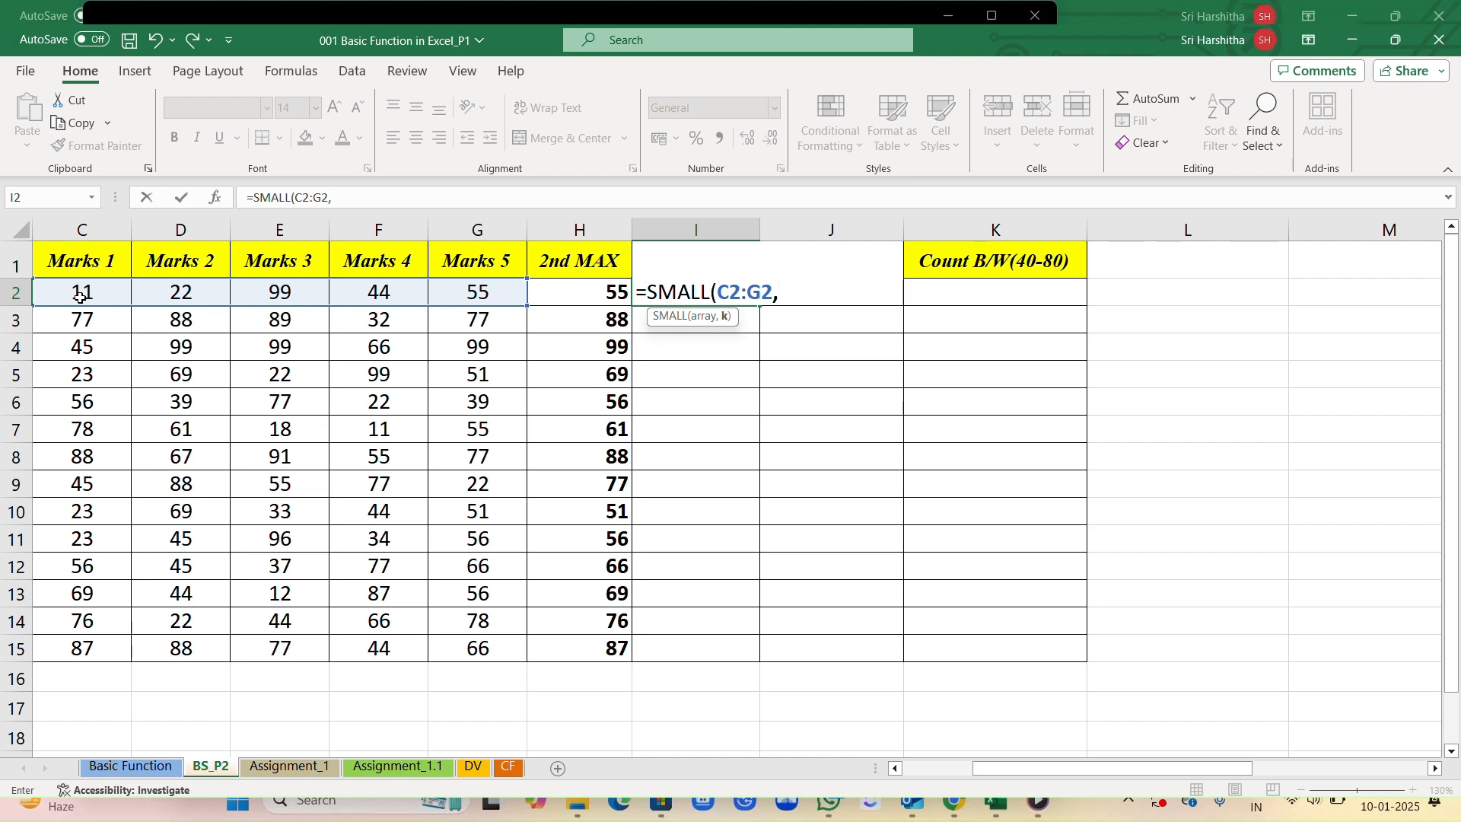
text(2)
key(Return)
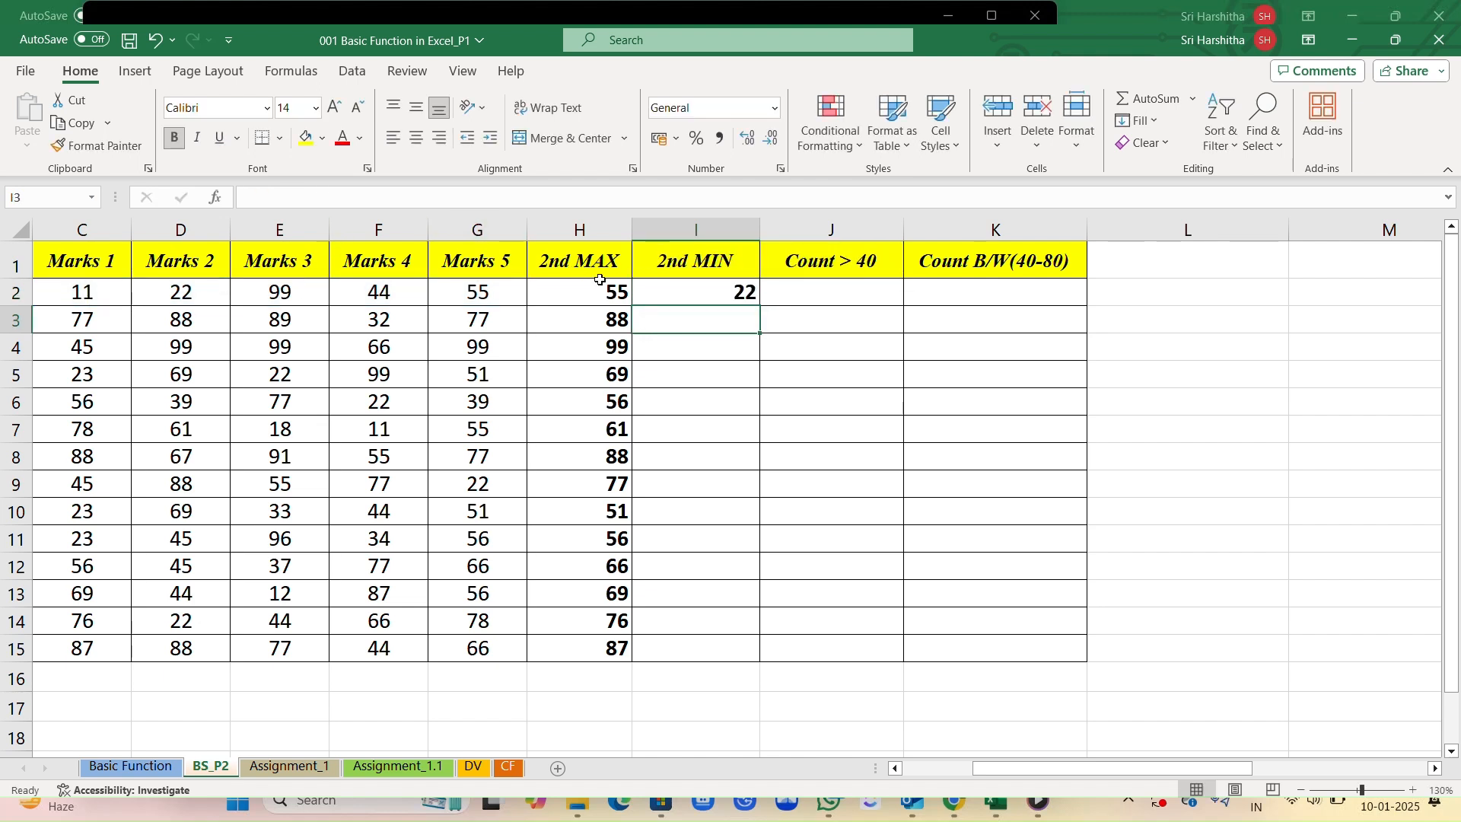
click(686, 290)
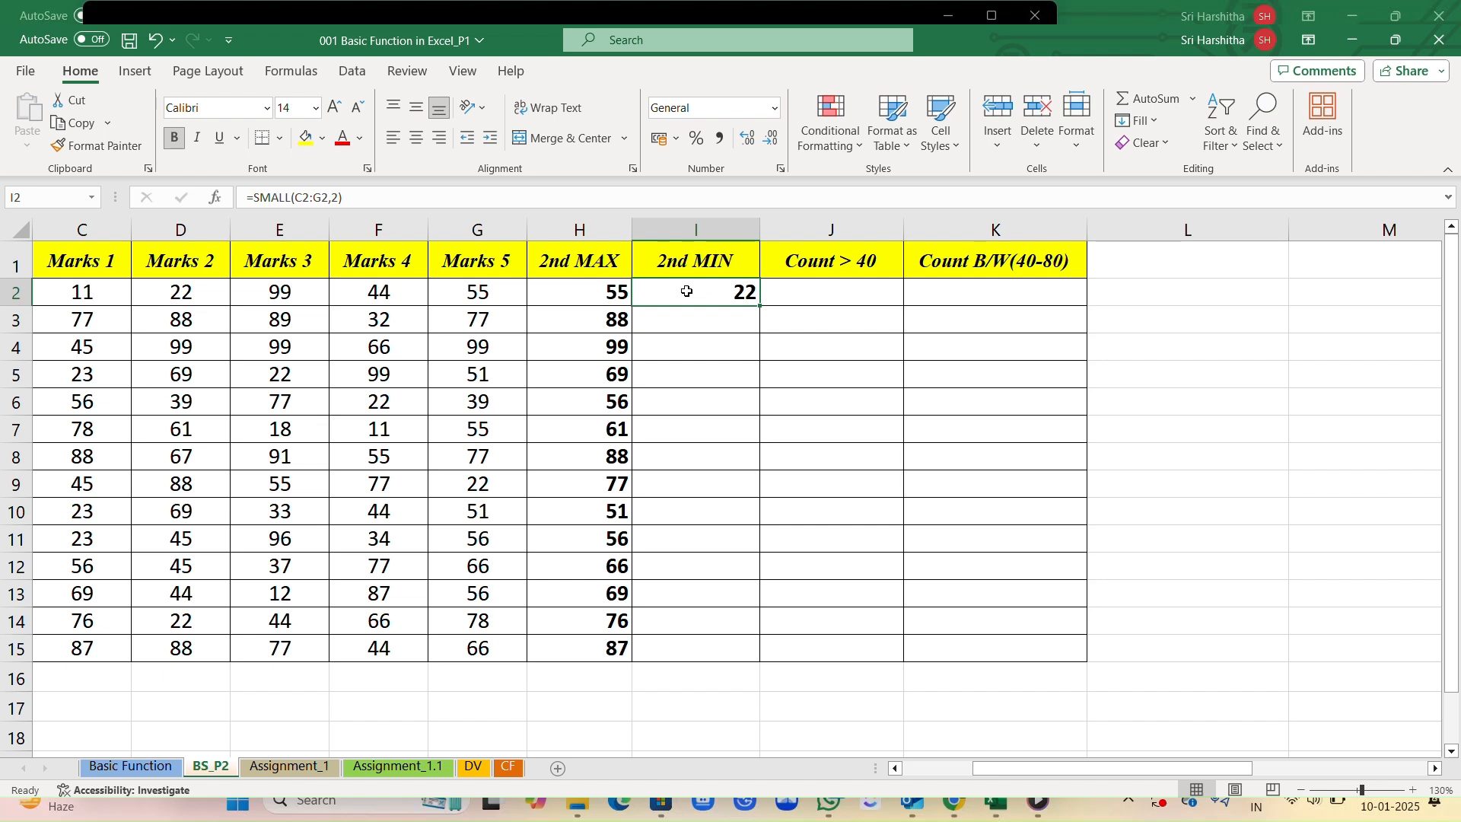
double_click(759, 305)
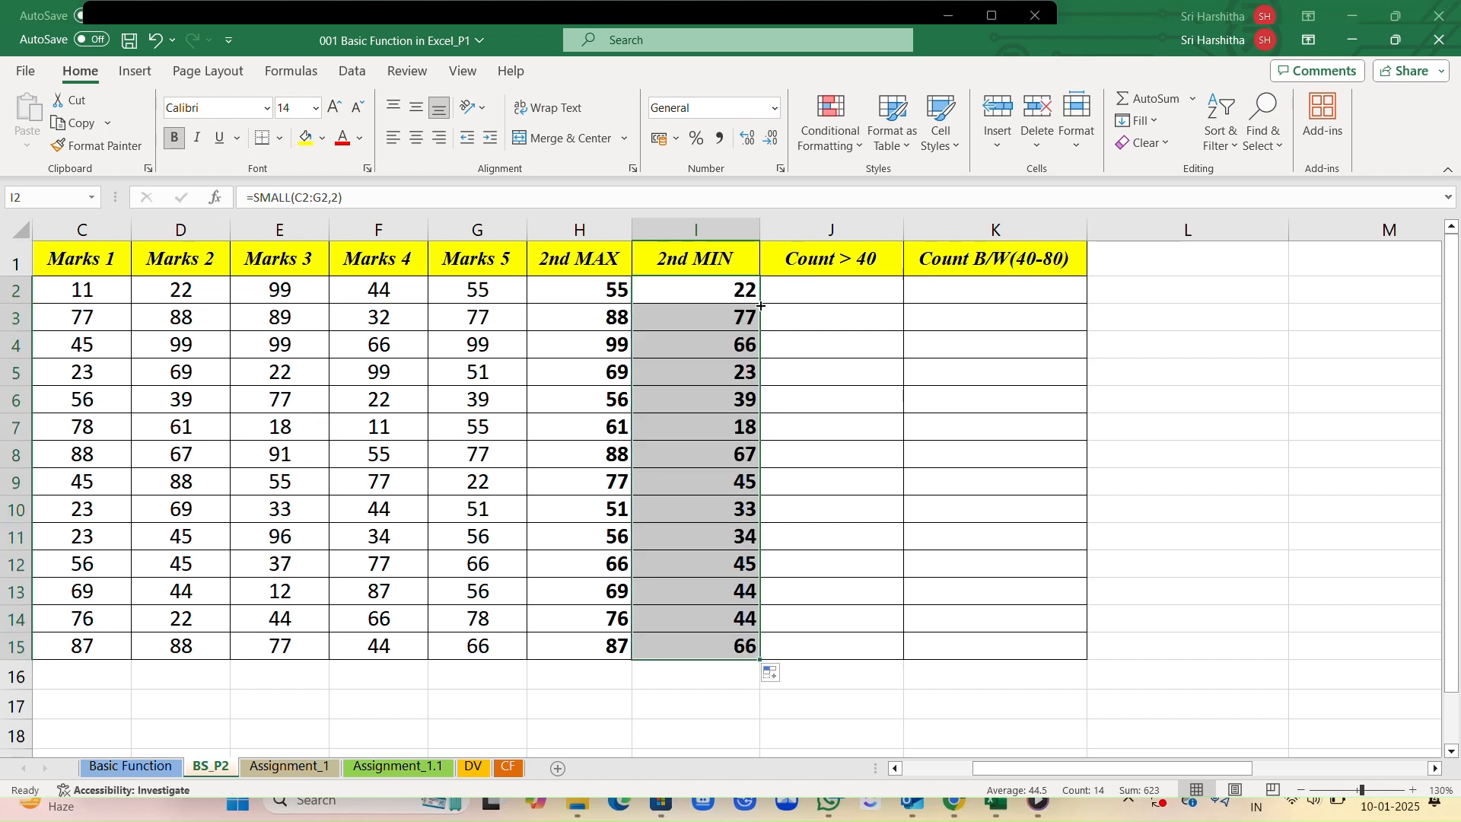
scroll(759, 306, down, 1)
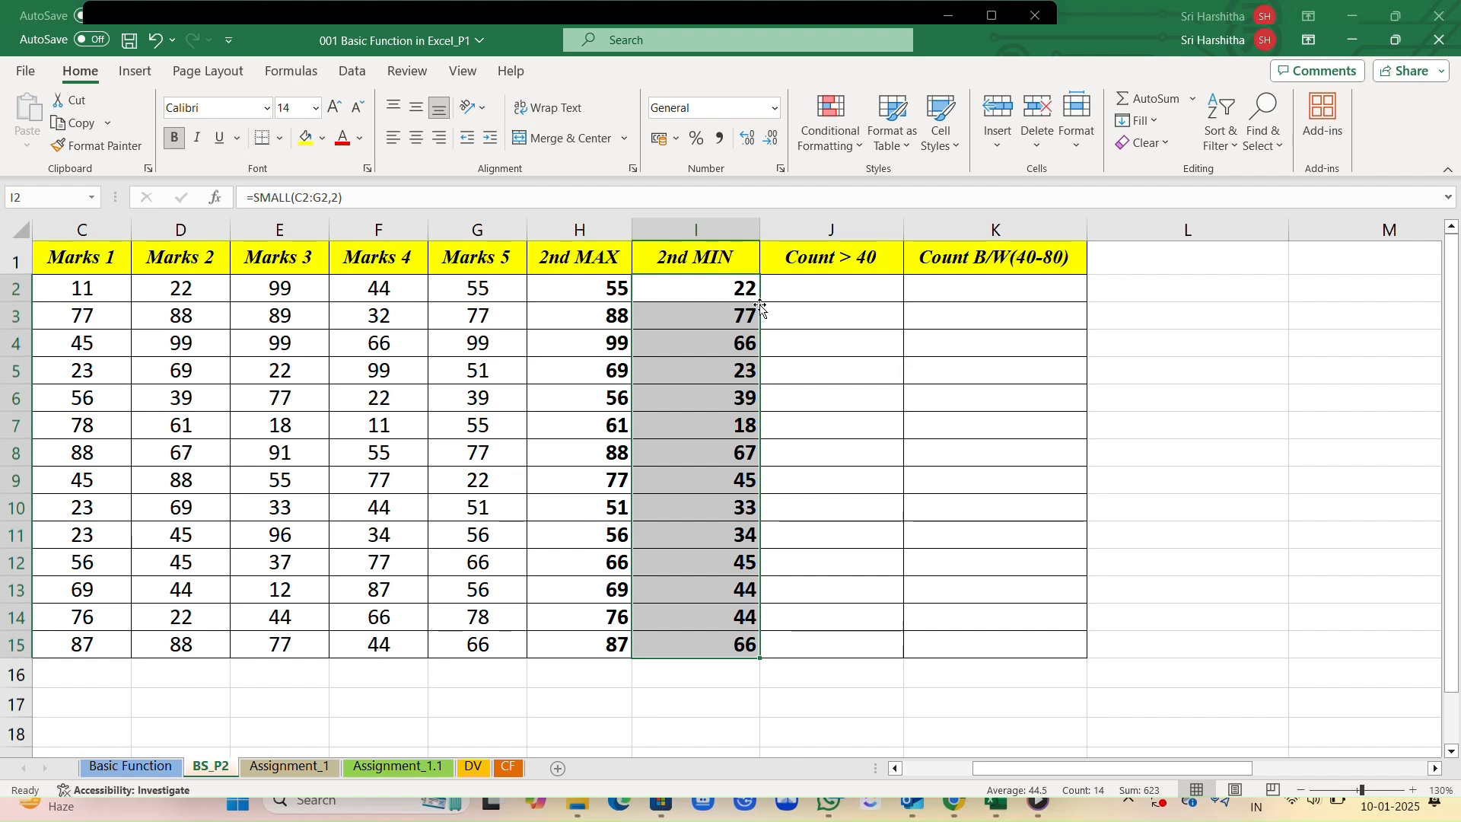
scroll(761, 308, up, 1)
- Count the first student's marks above 40 in cell J2 with =COUNTIFS(C2:G2,">40")
click(802, 289)
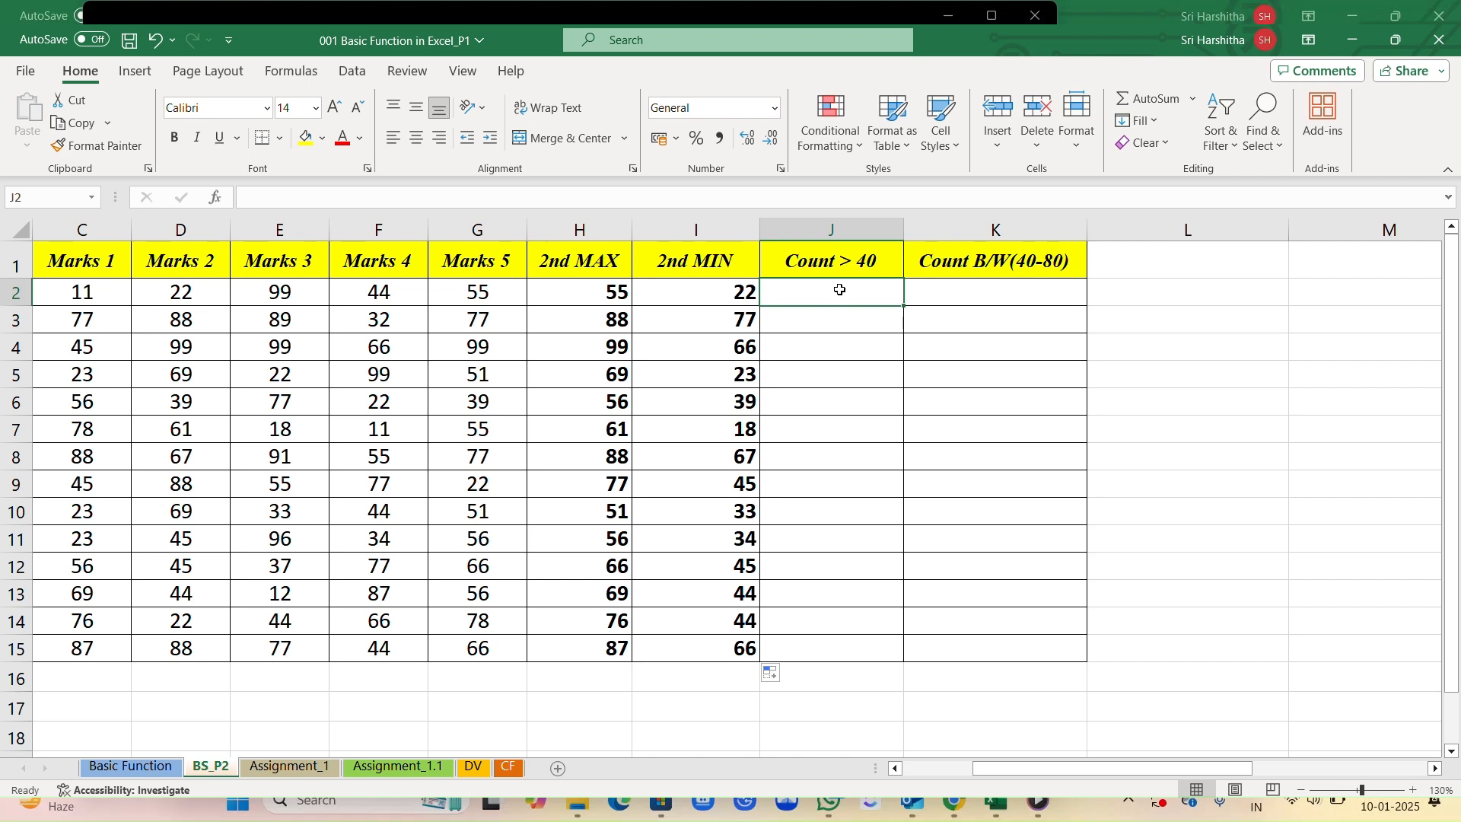
text(=)
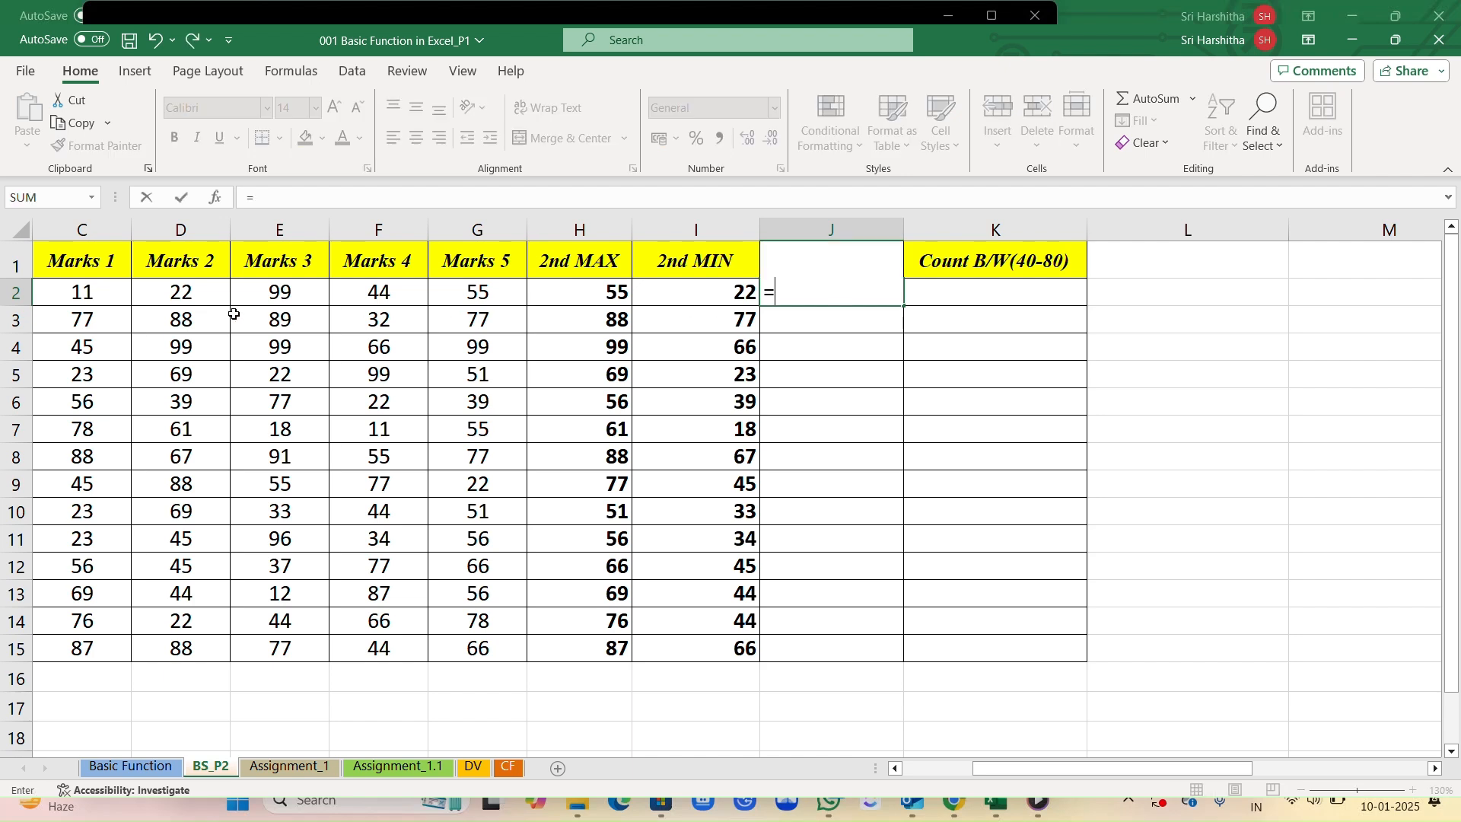
text(c)
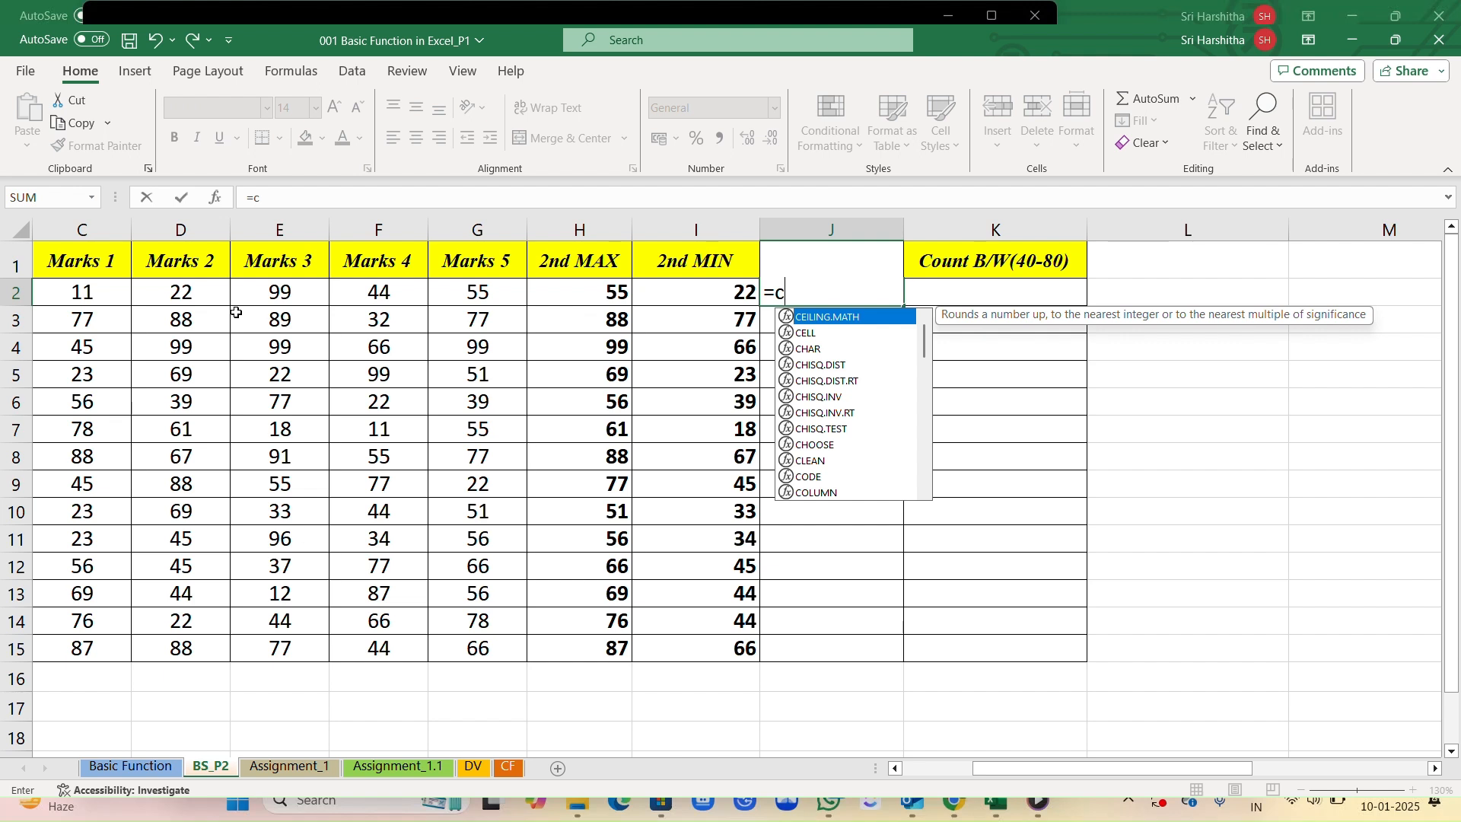
text(ou)
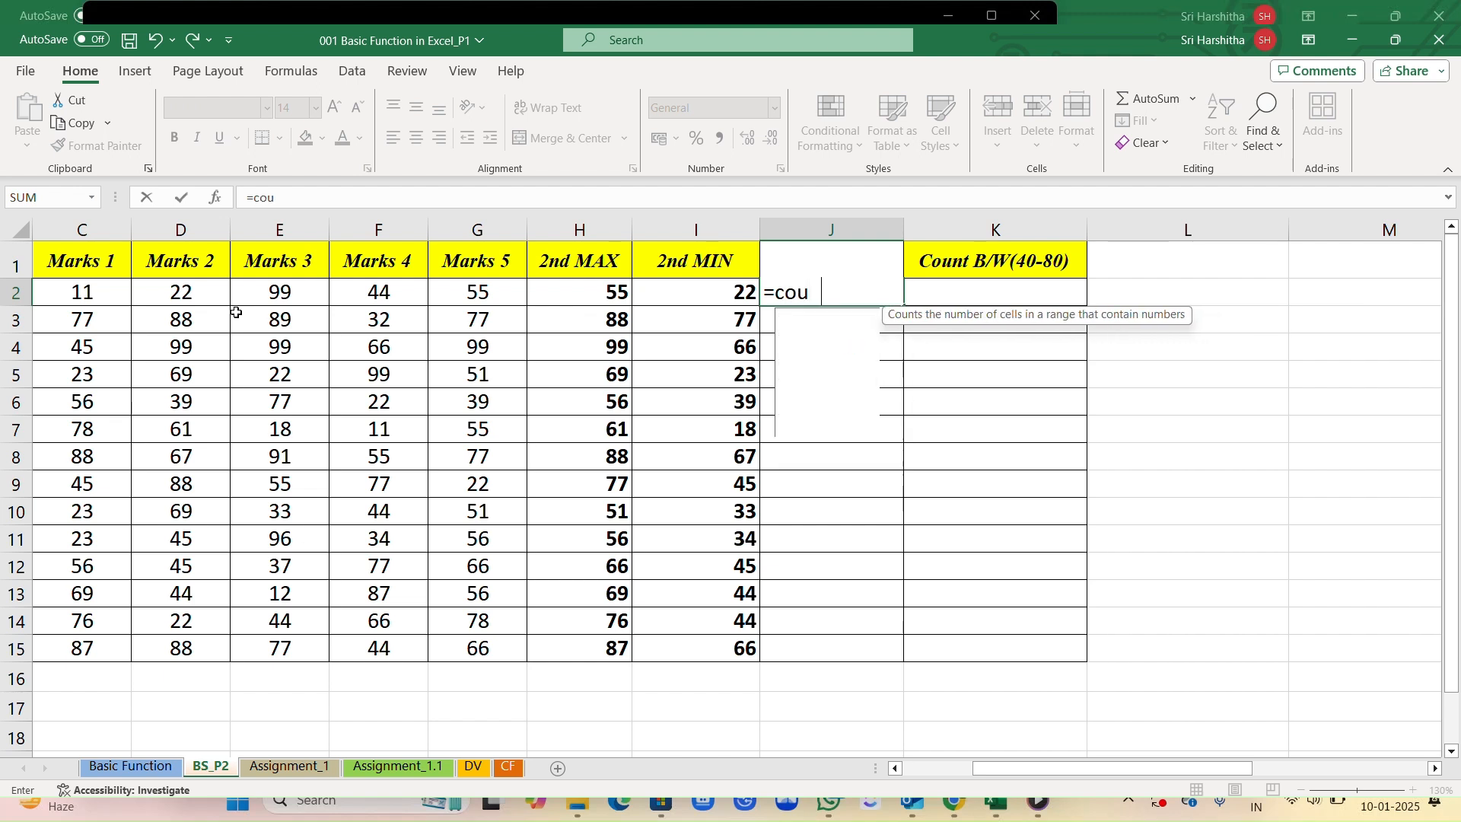
text(ntifs)
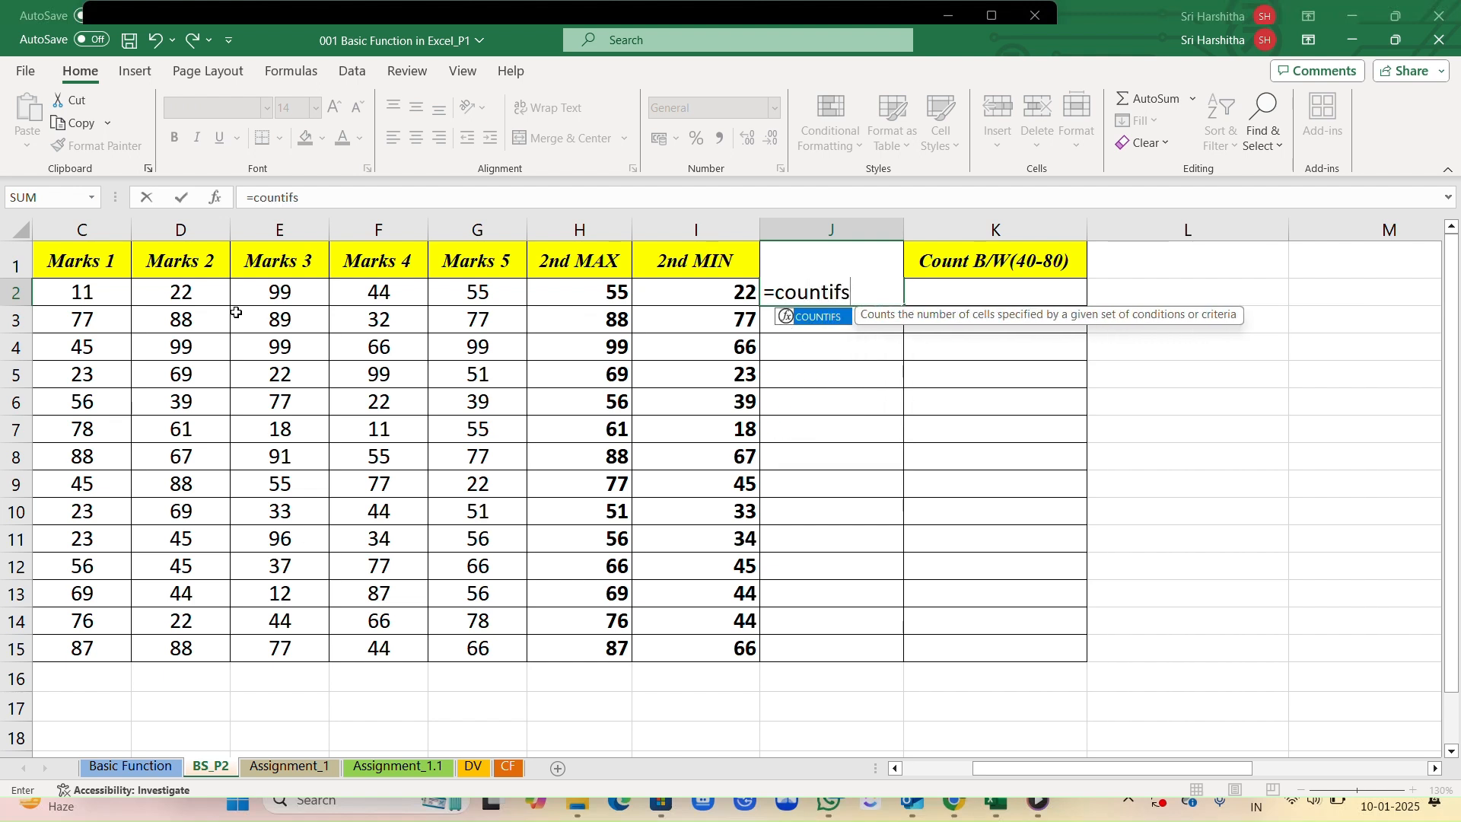
key(Tab)
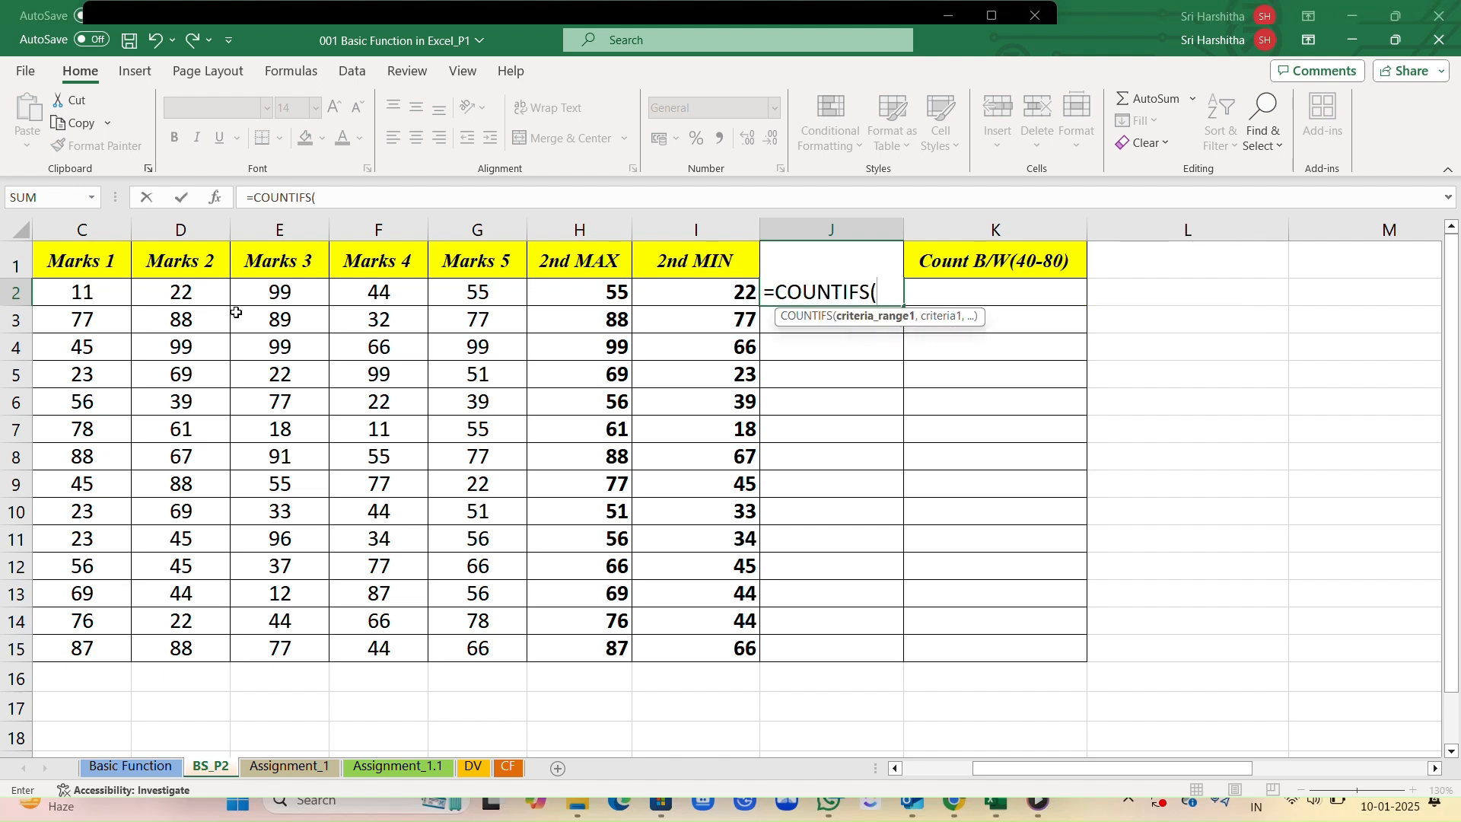
click(74, 293)
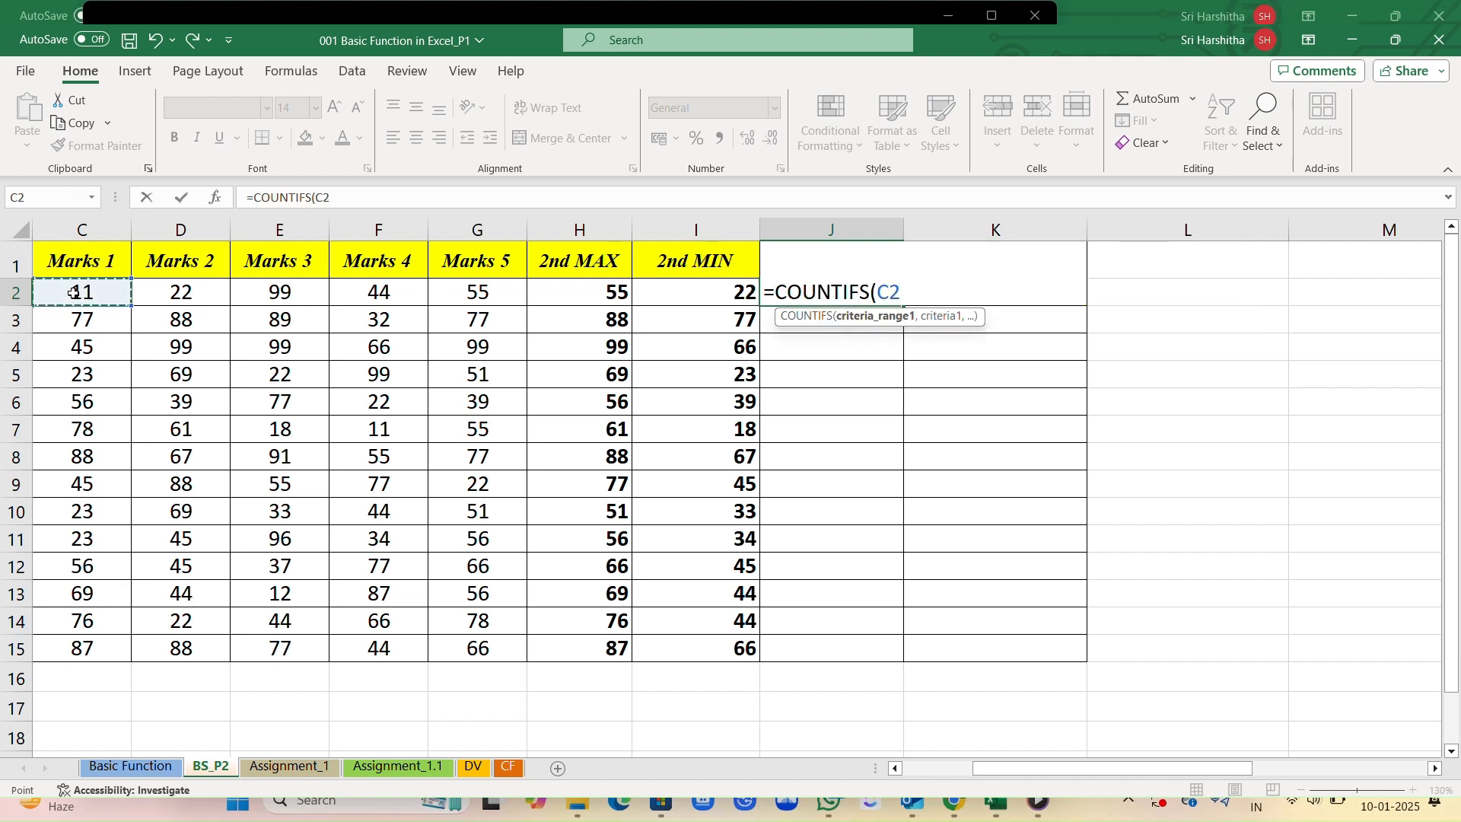
key(shift+Right)
key(shift+Right)
key(shift+Right)
key(shift+Right)
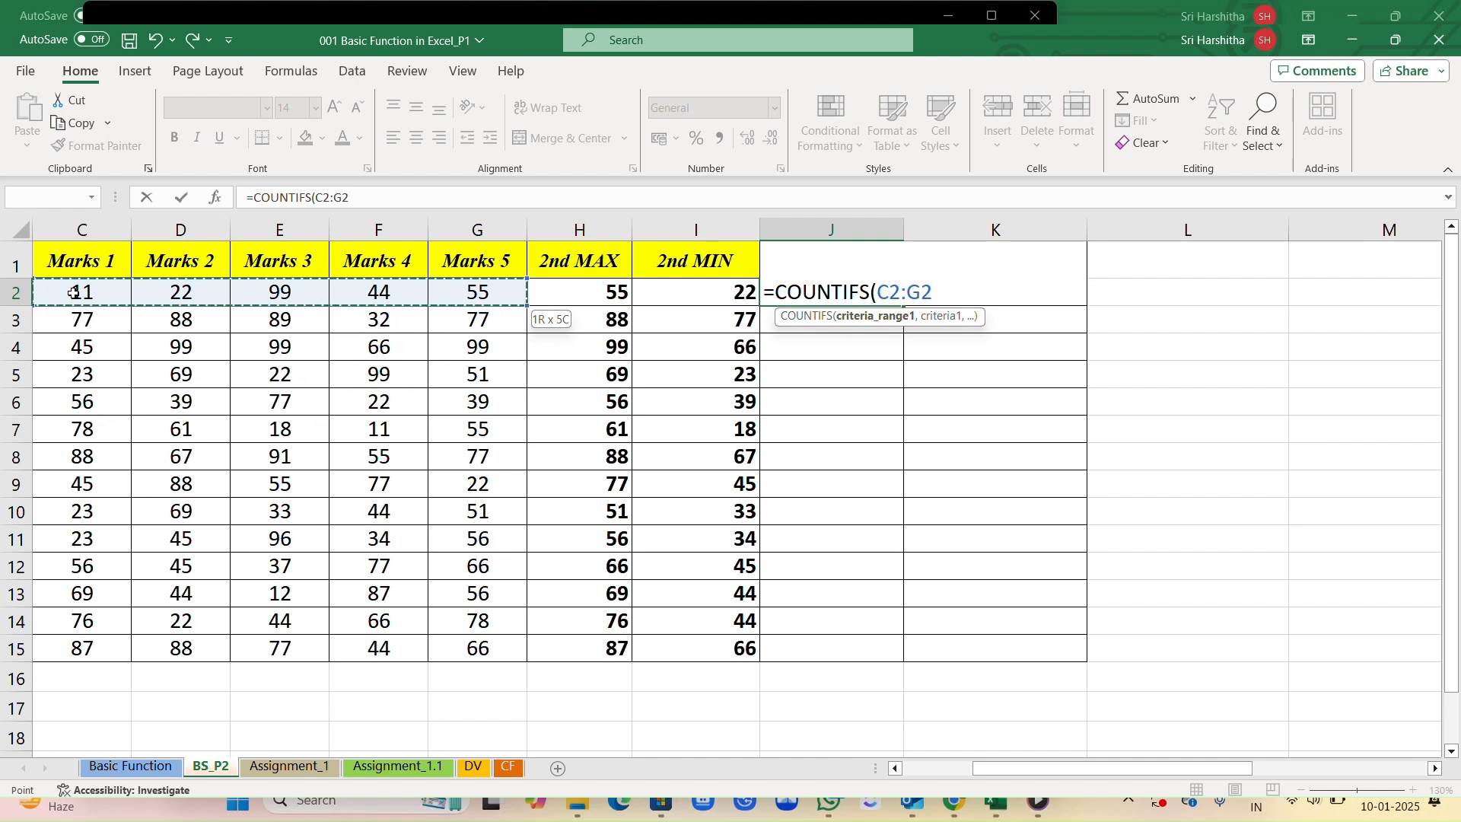
text(,")
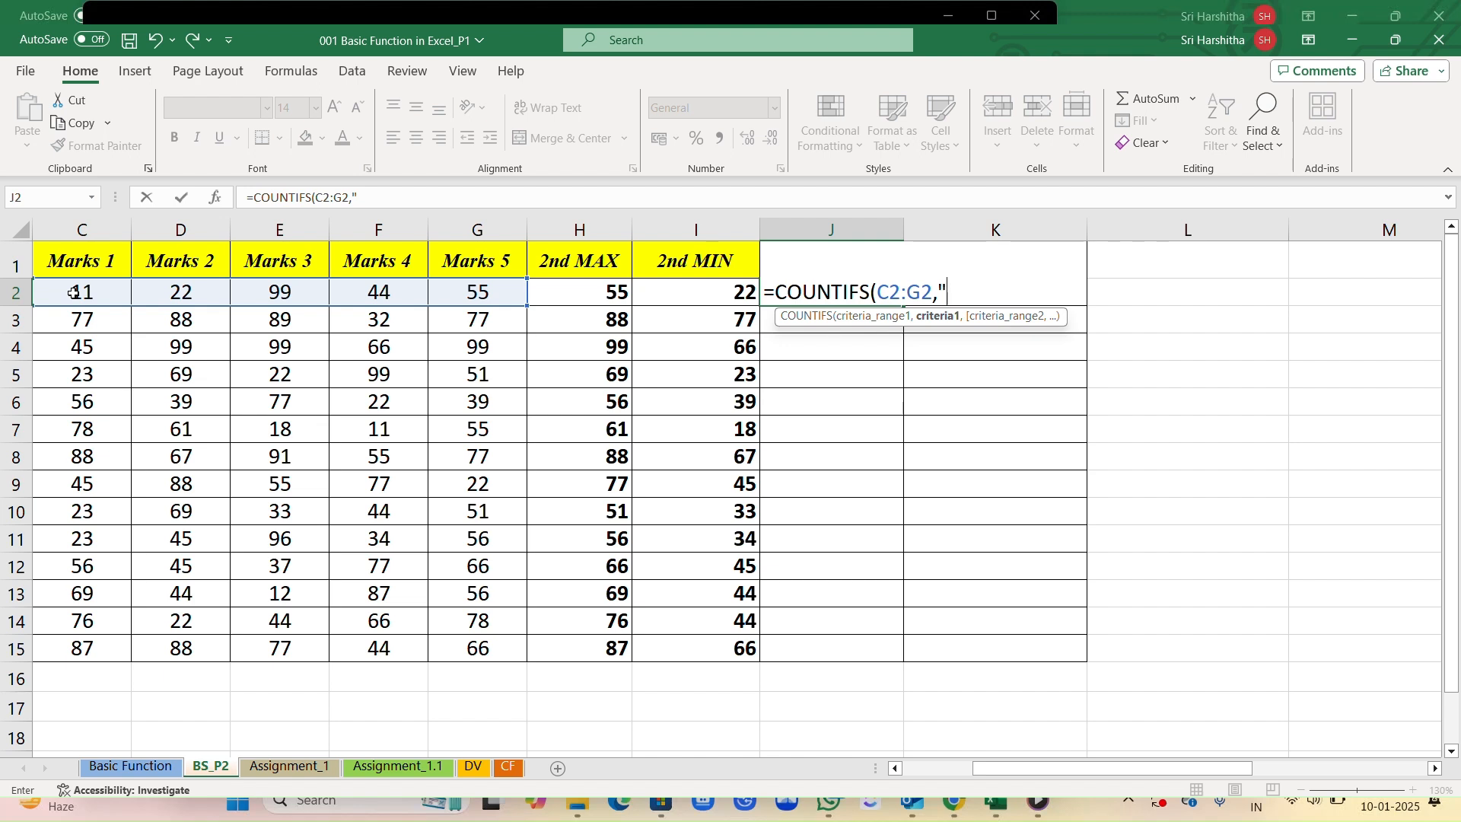
text(>40")
key(Return)
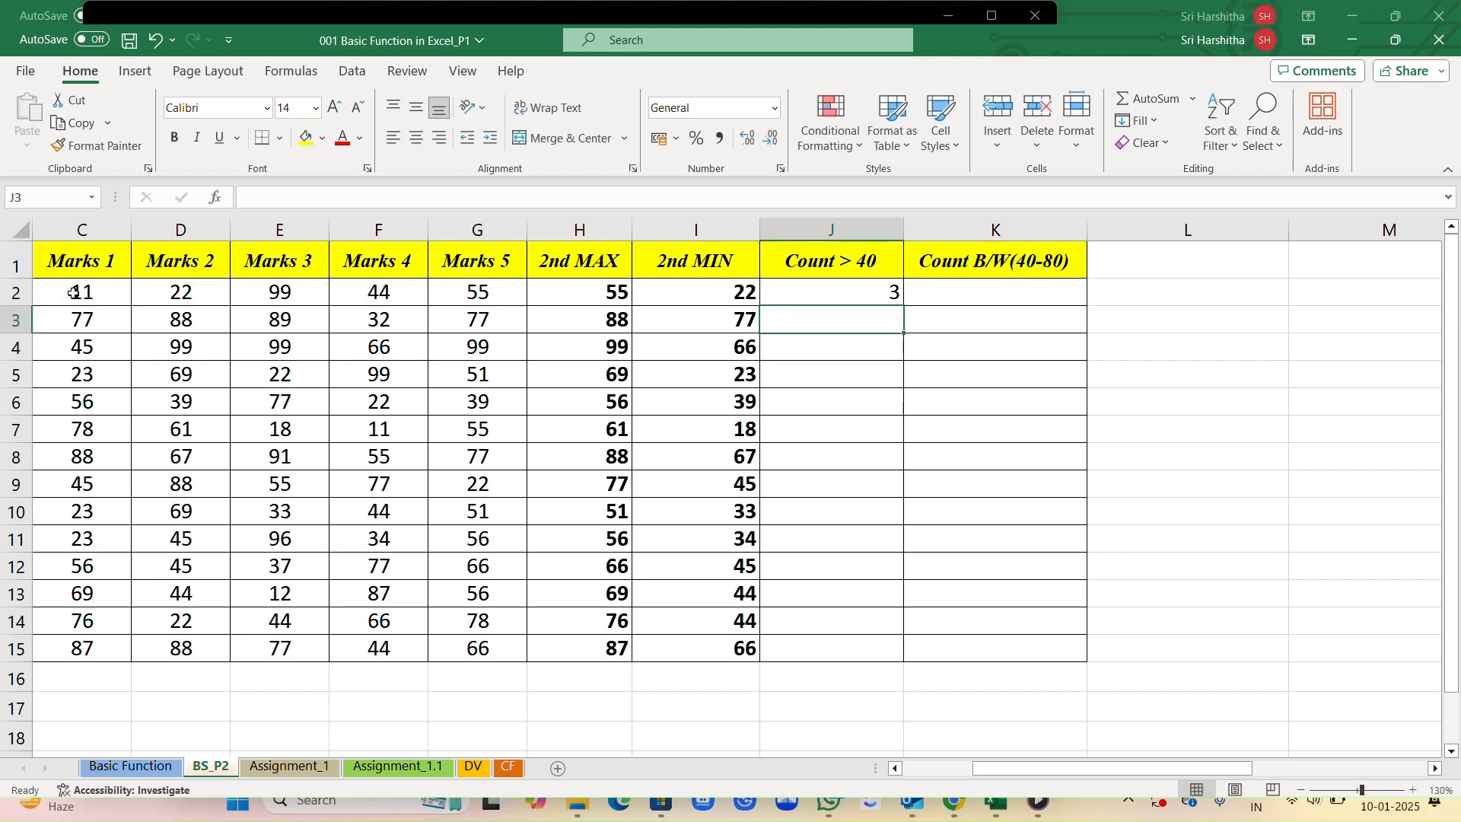
- Check the first student's marks in E2, F2 and G2 against the count and fill the J2 formula down to row 15
click(866, 284)
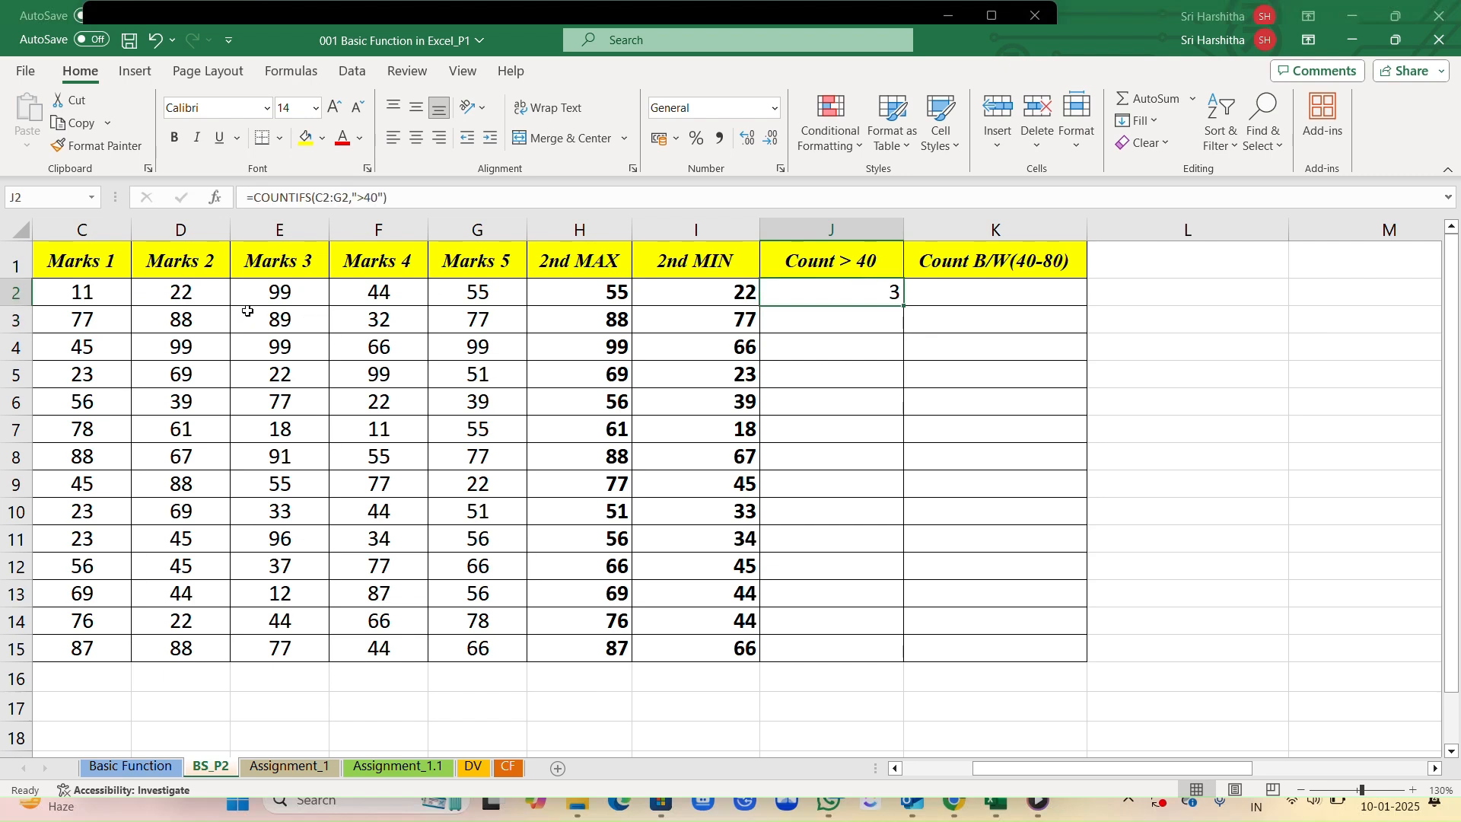
click(271, 298)
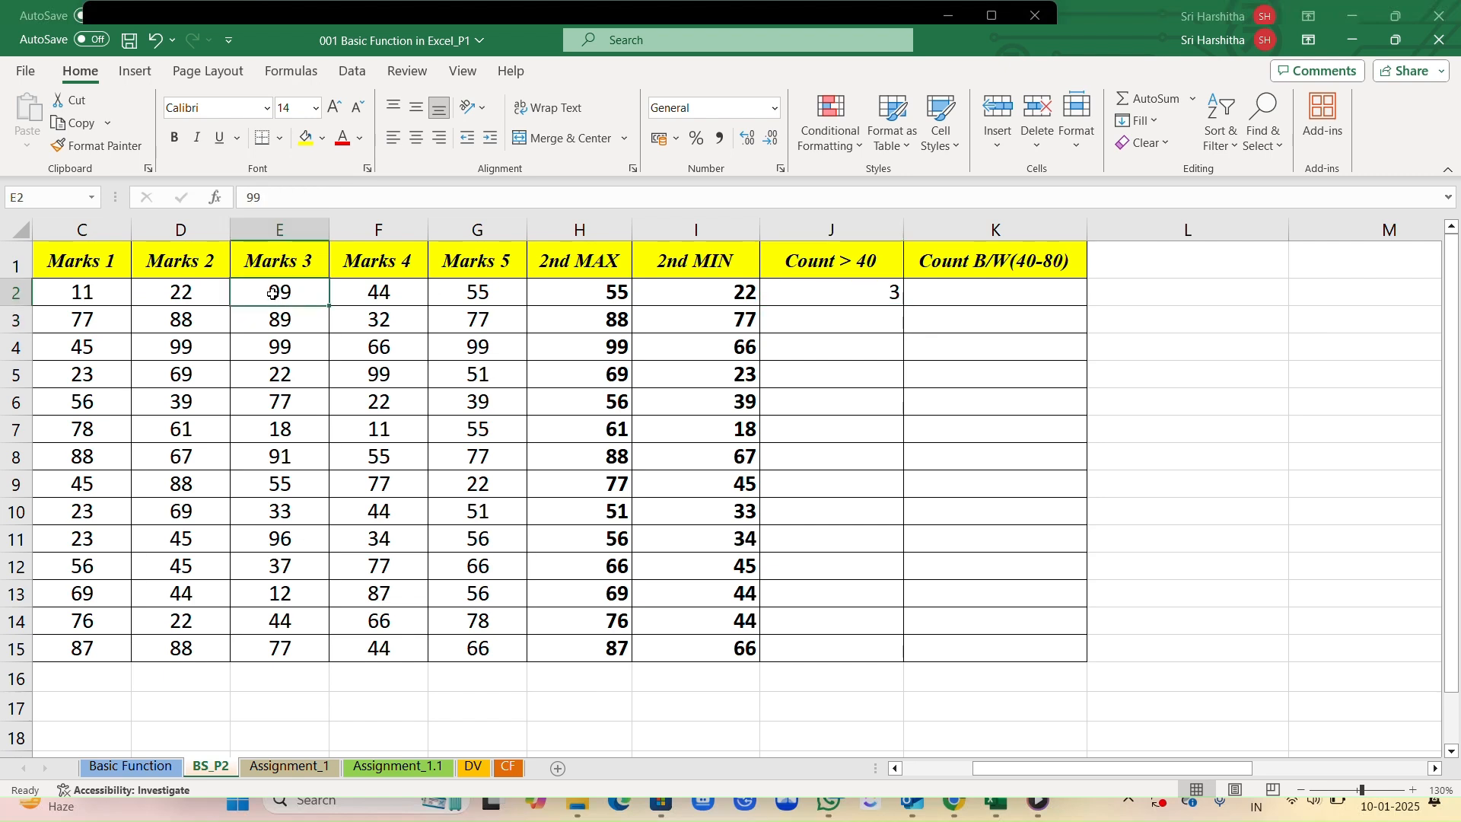
click(375, 302)
click(468, 301)
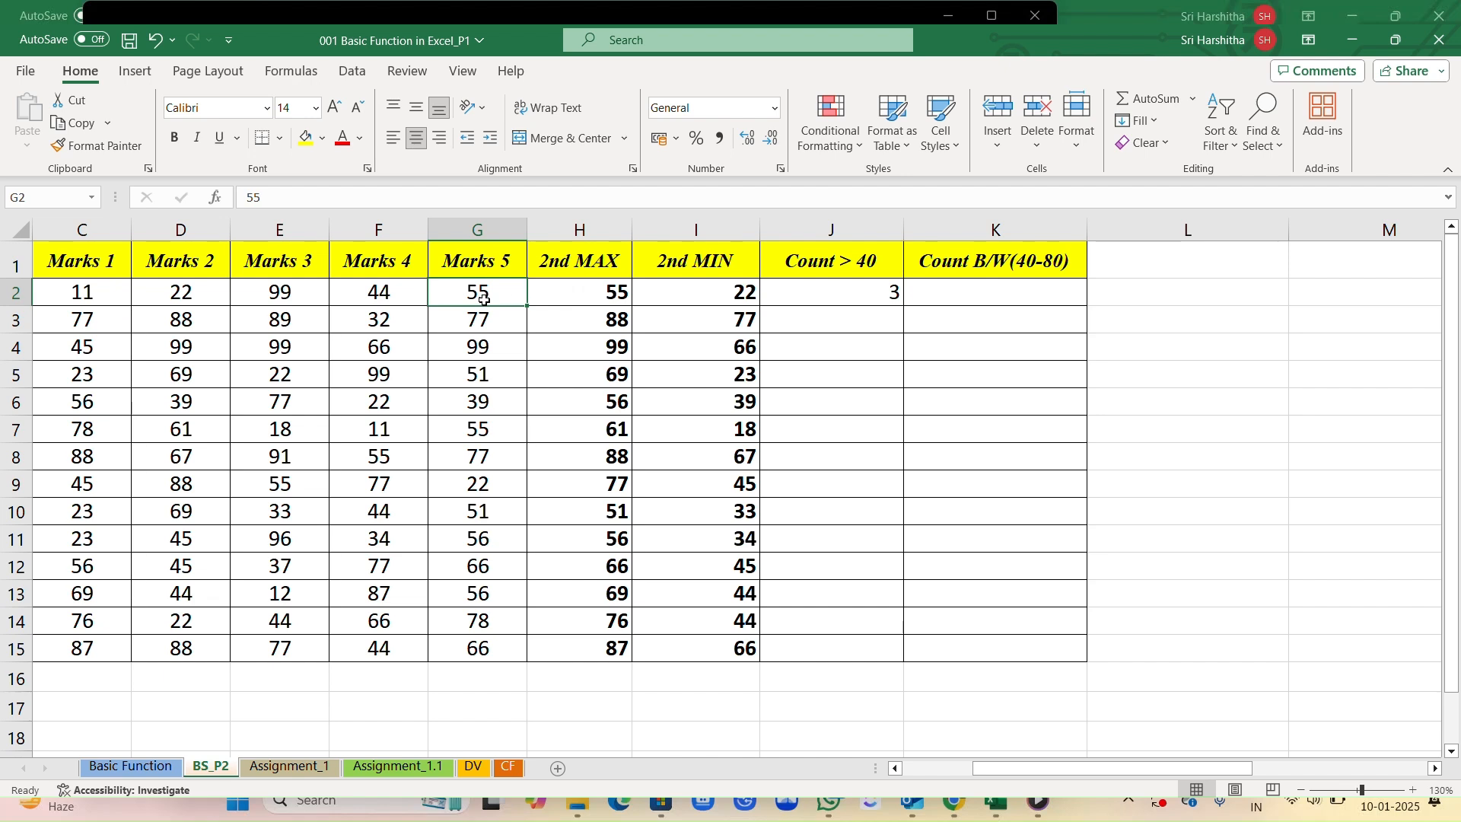
scroll(436, 301, left, 1)
scroll(435, 302, right, 1)
click(856, 300)
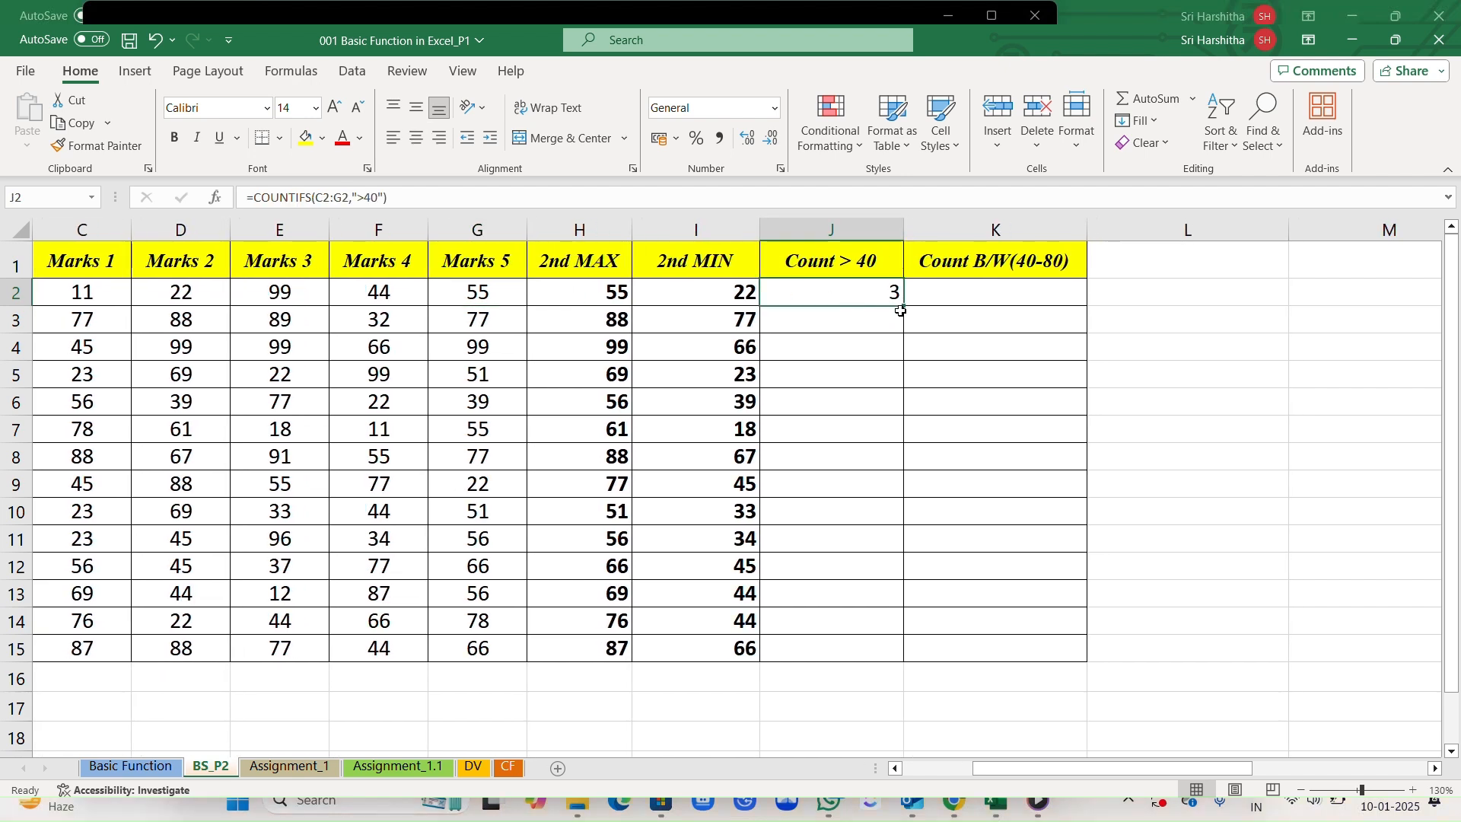
double_click(905, 305)
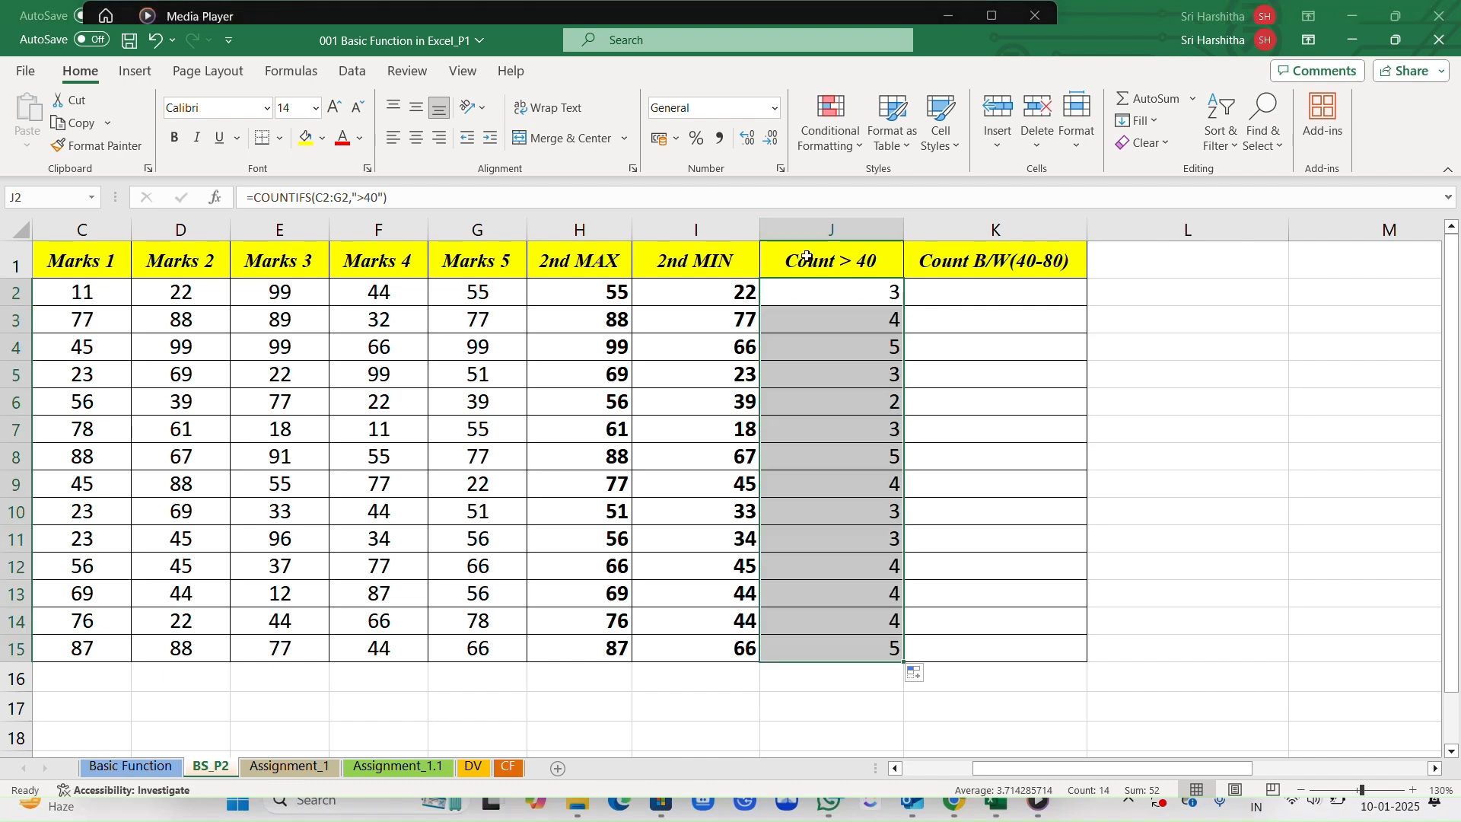
- Check the second student's marks in row 3 against the Count > 40 formula in J3
click(276, 326)
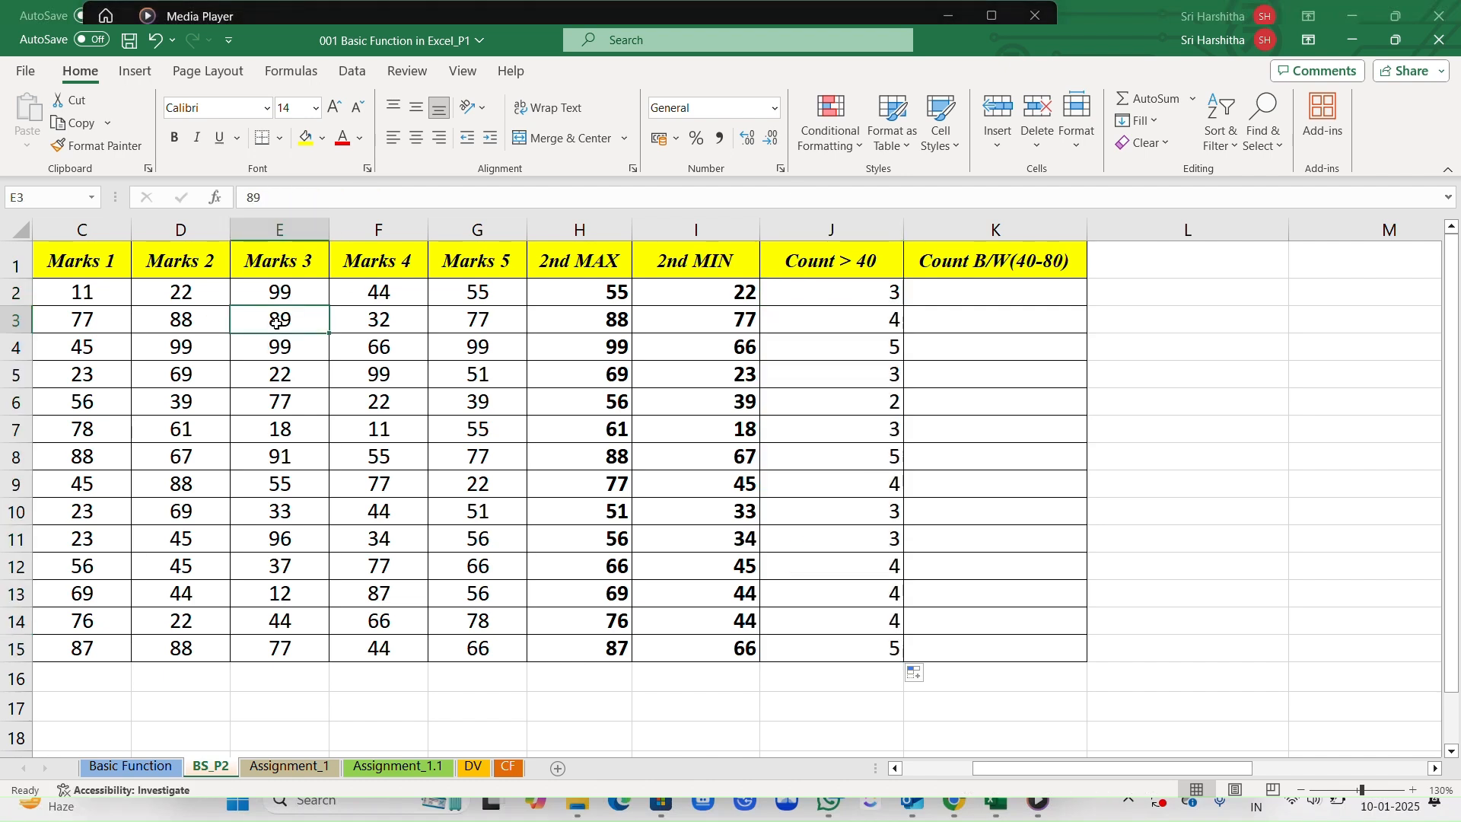
click(206, 319)
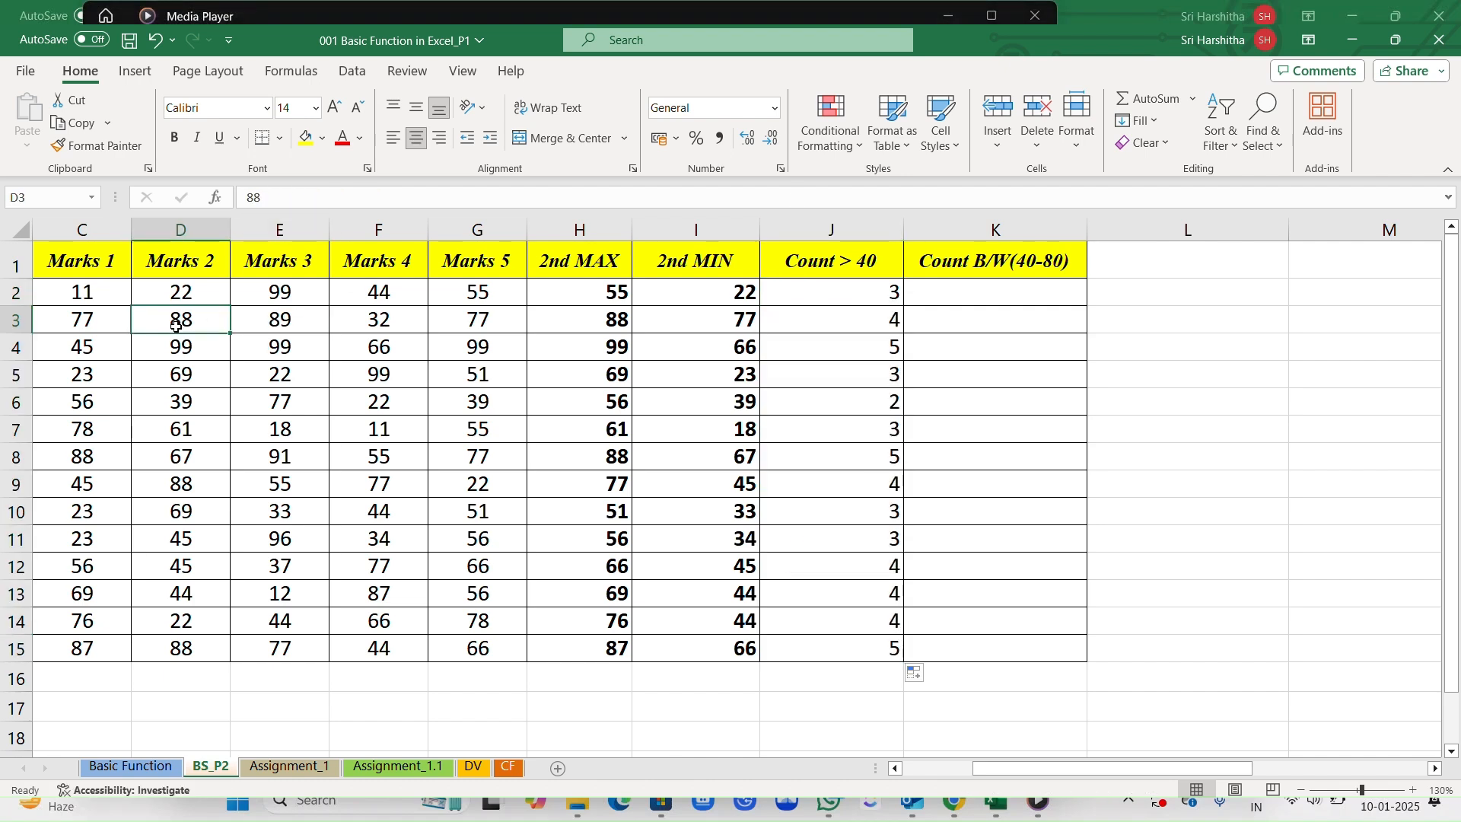
click(90, 331)
click(456, 320)
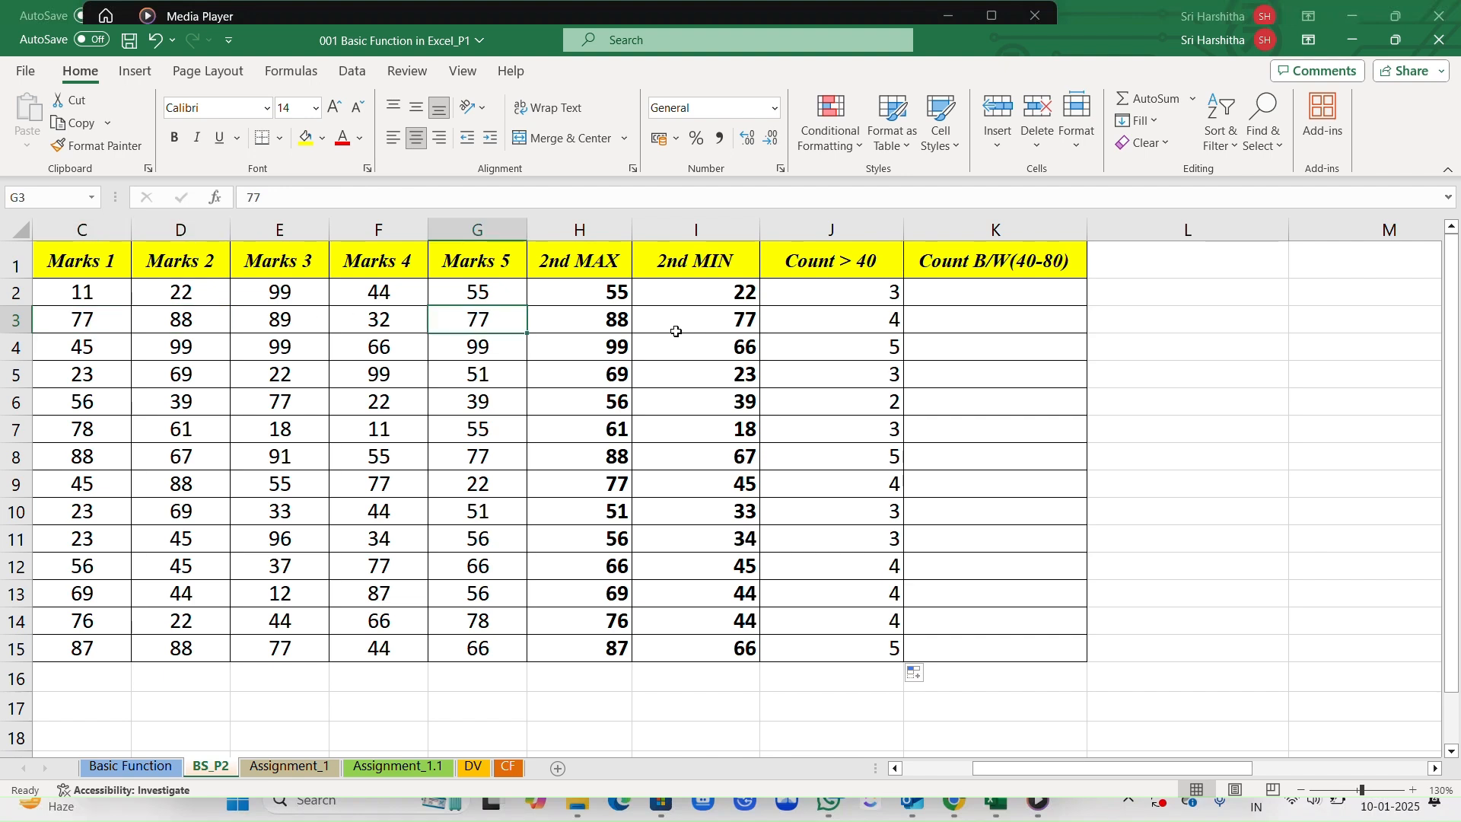
click(855, 318)
scroll(855, 312, down, 1)
scroll(855, 310, down, 1)
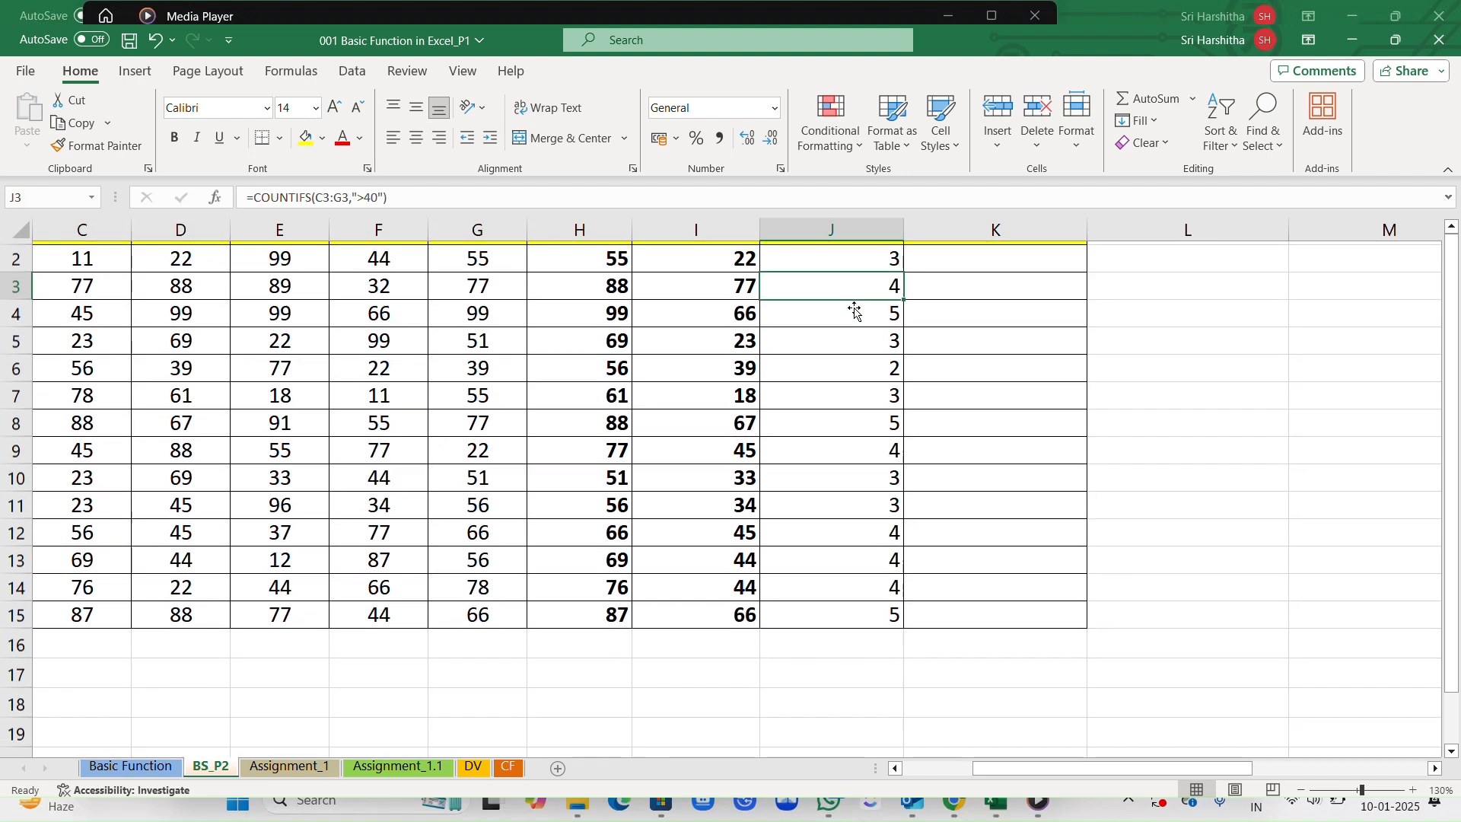
scroll(811, 296, up, 1)
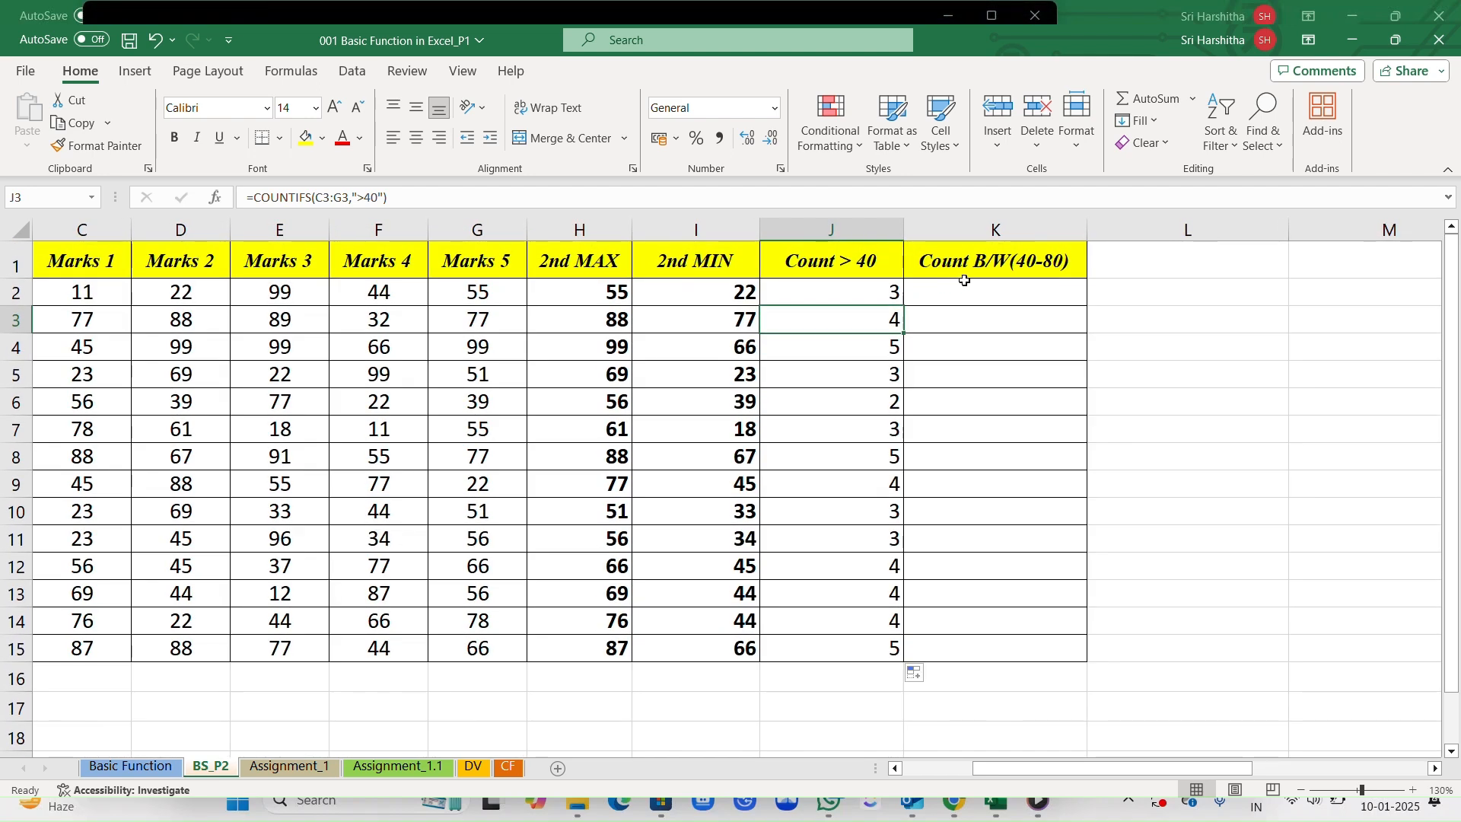
- Begin a COUNTIFS formula in the first student's Count B/W(40-80) cell, K2, with range C2:G2 and criterion ">40"
click(966, 284)
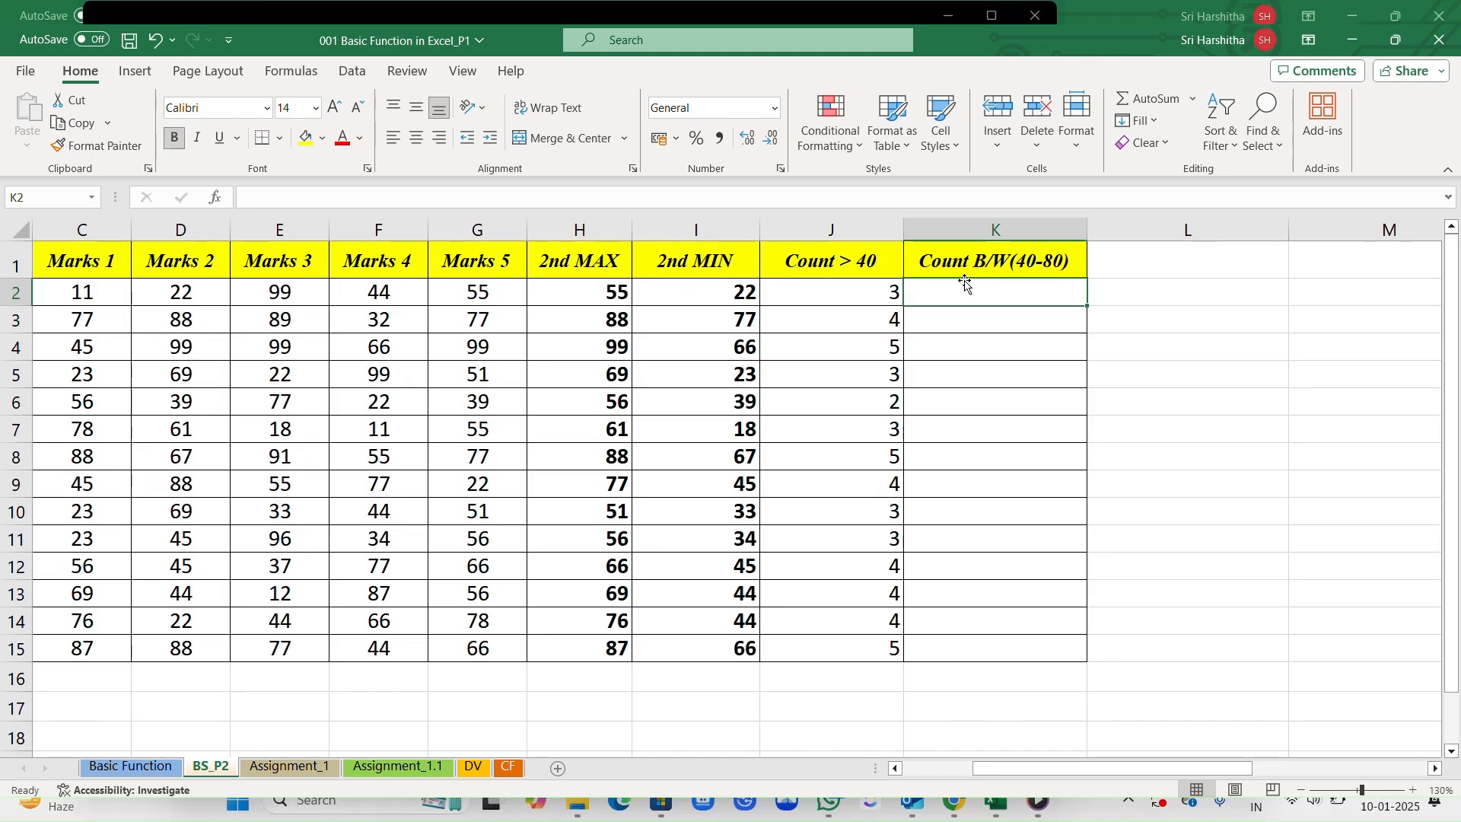
text(=c)
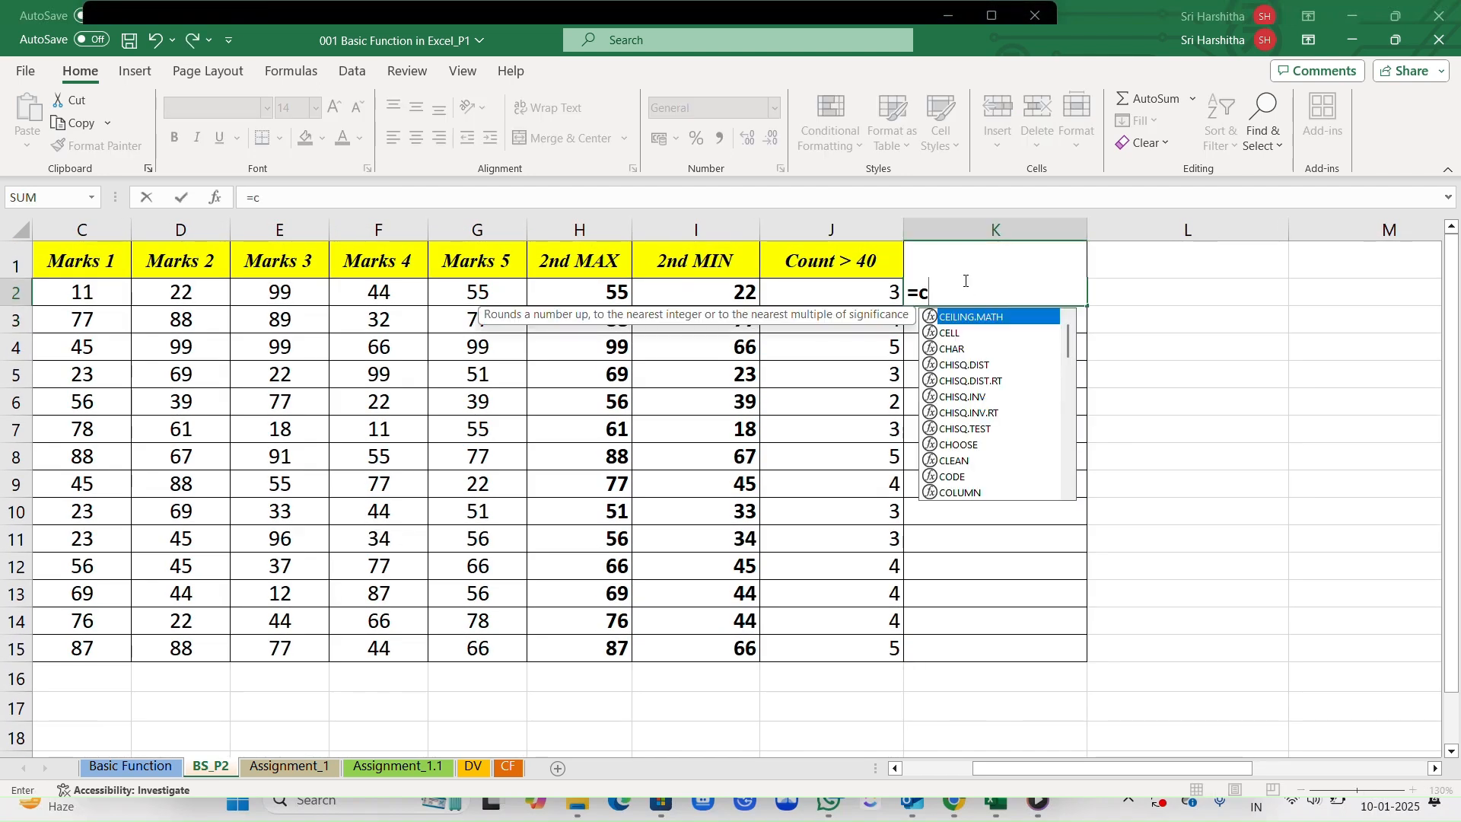
text(ounifs)
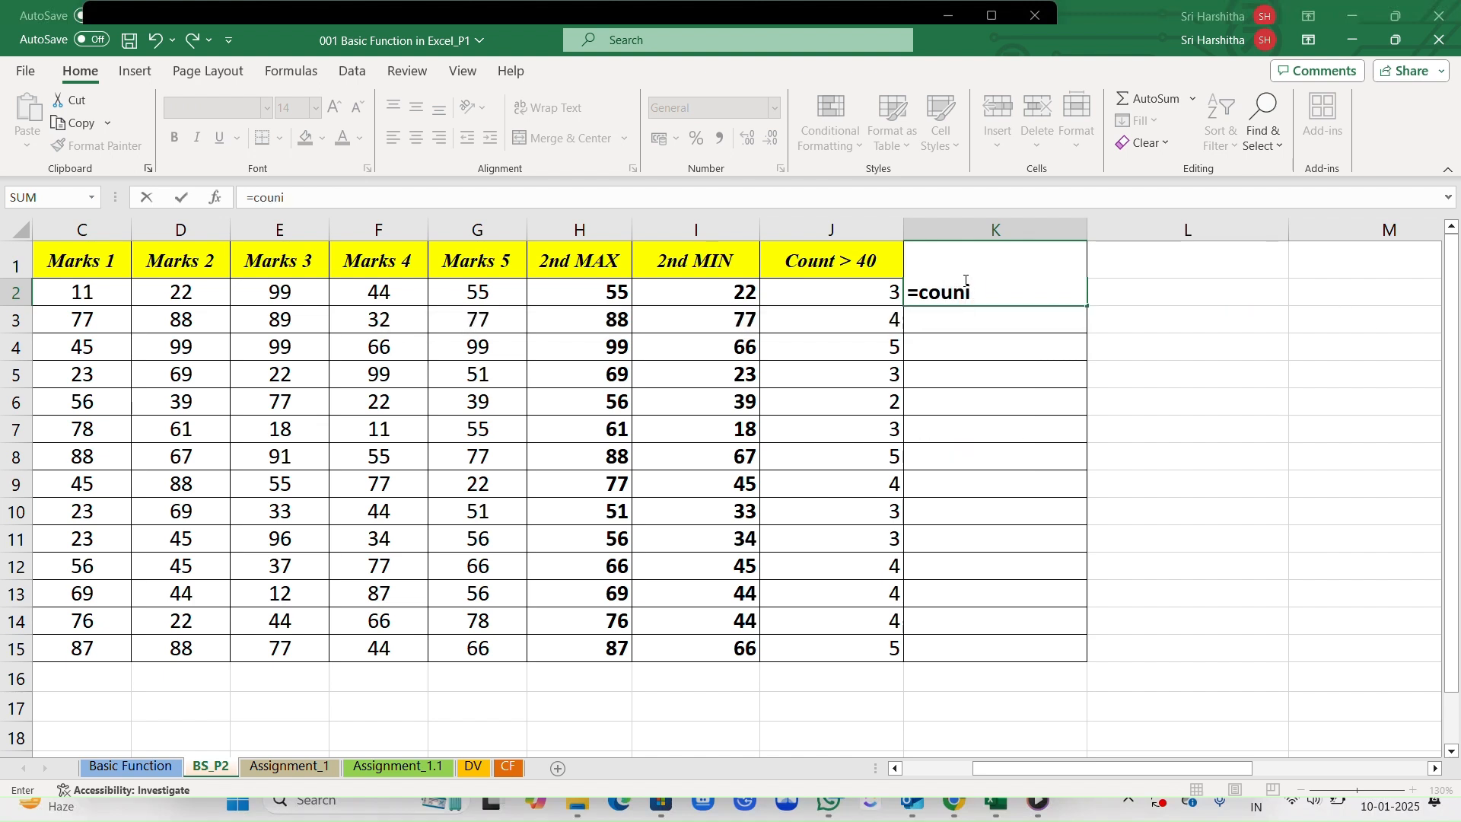
key(BackSpace)
key(BackSpace)
key(BackSpace)
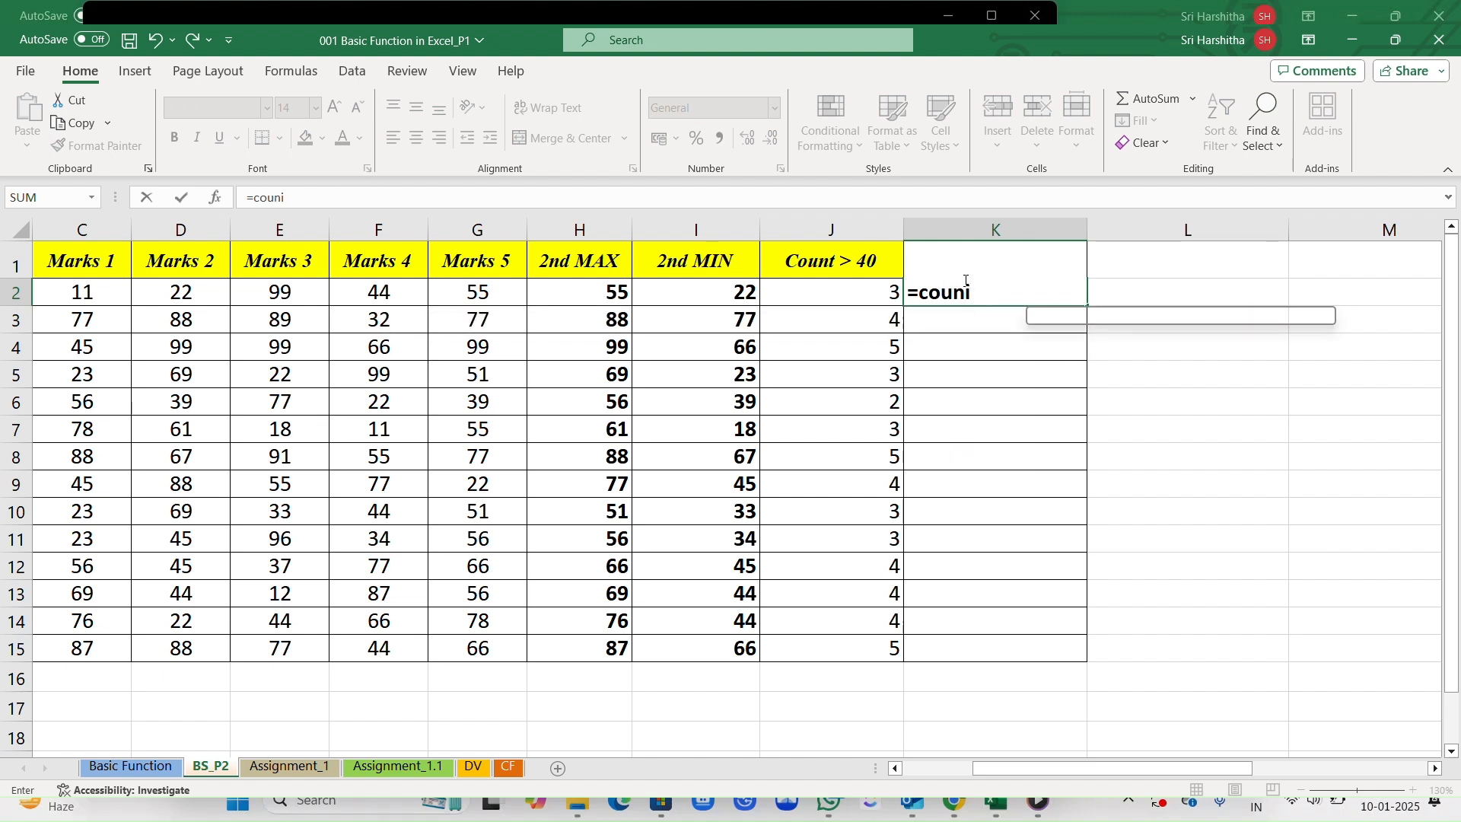
text(ts)
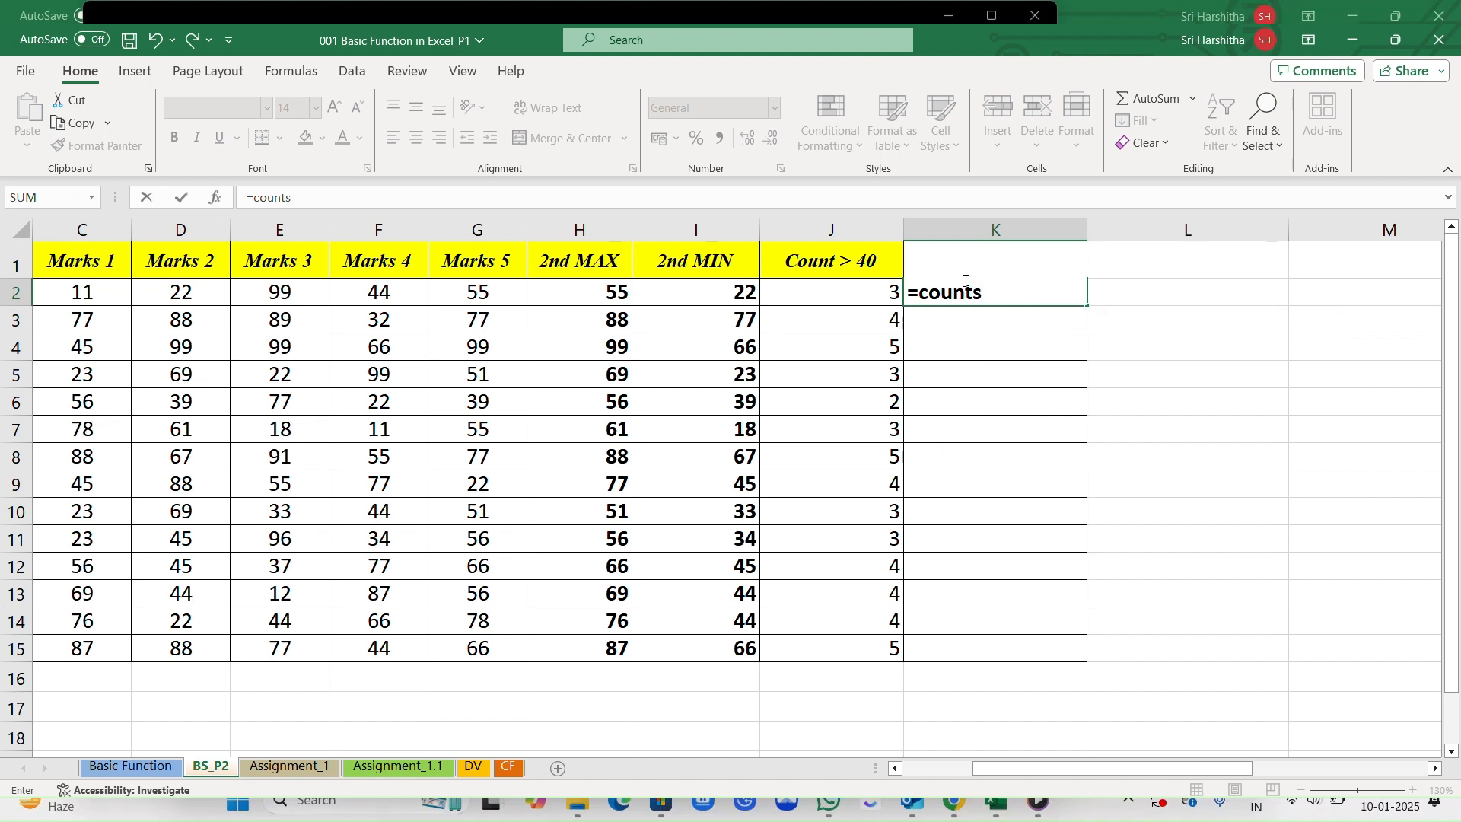
key(BackSpace)
key(BackSpace)
text(ti)
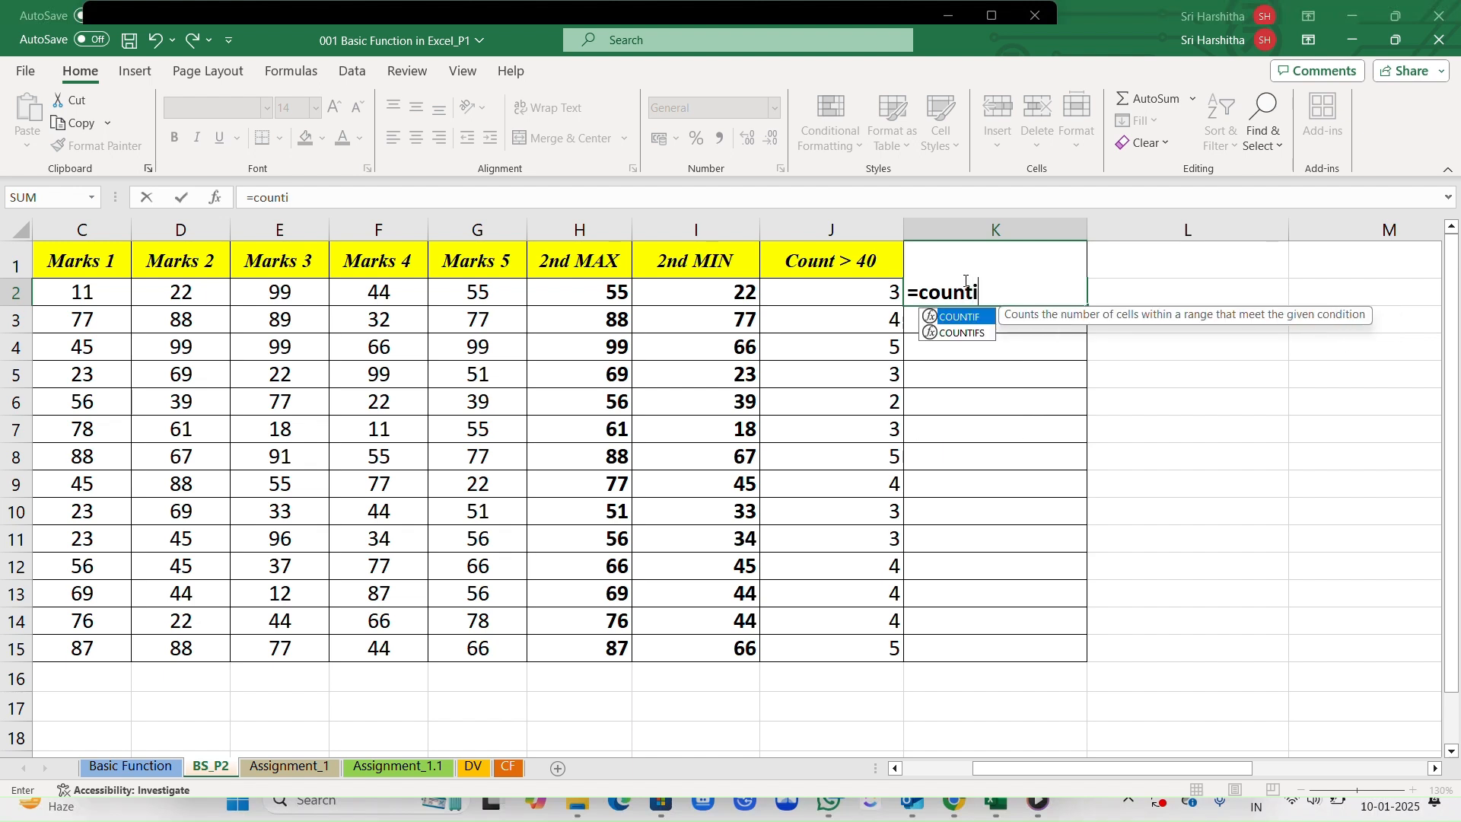
text(fs()
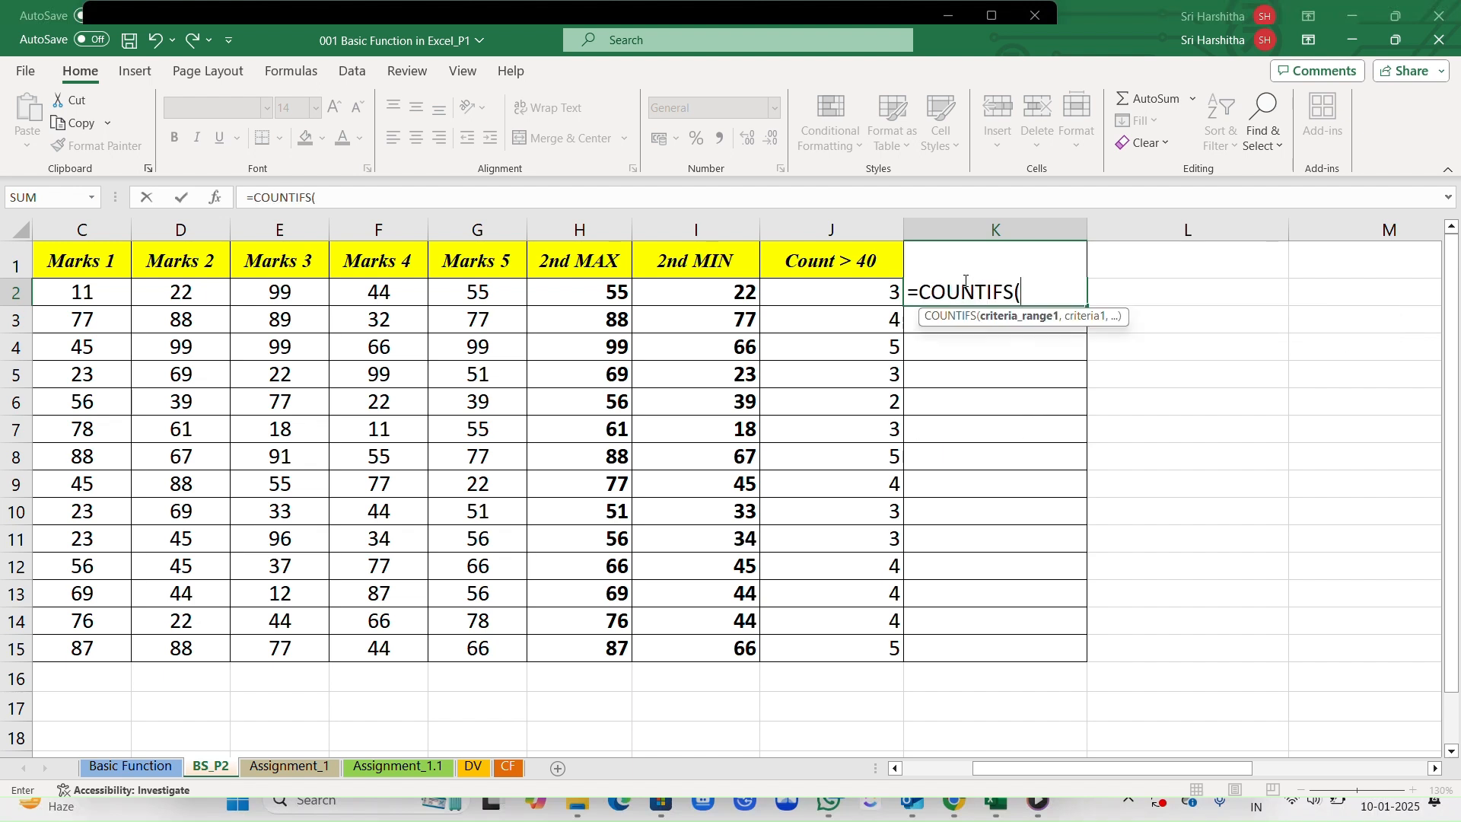
click(95, 291)
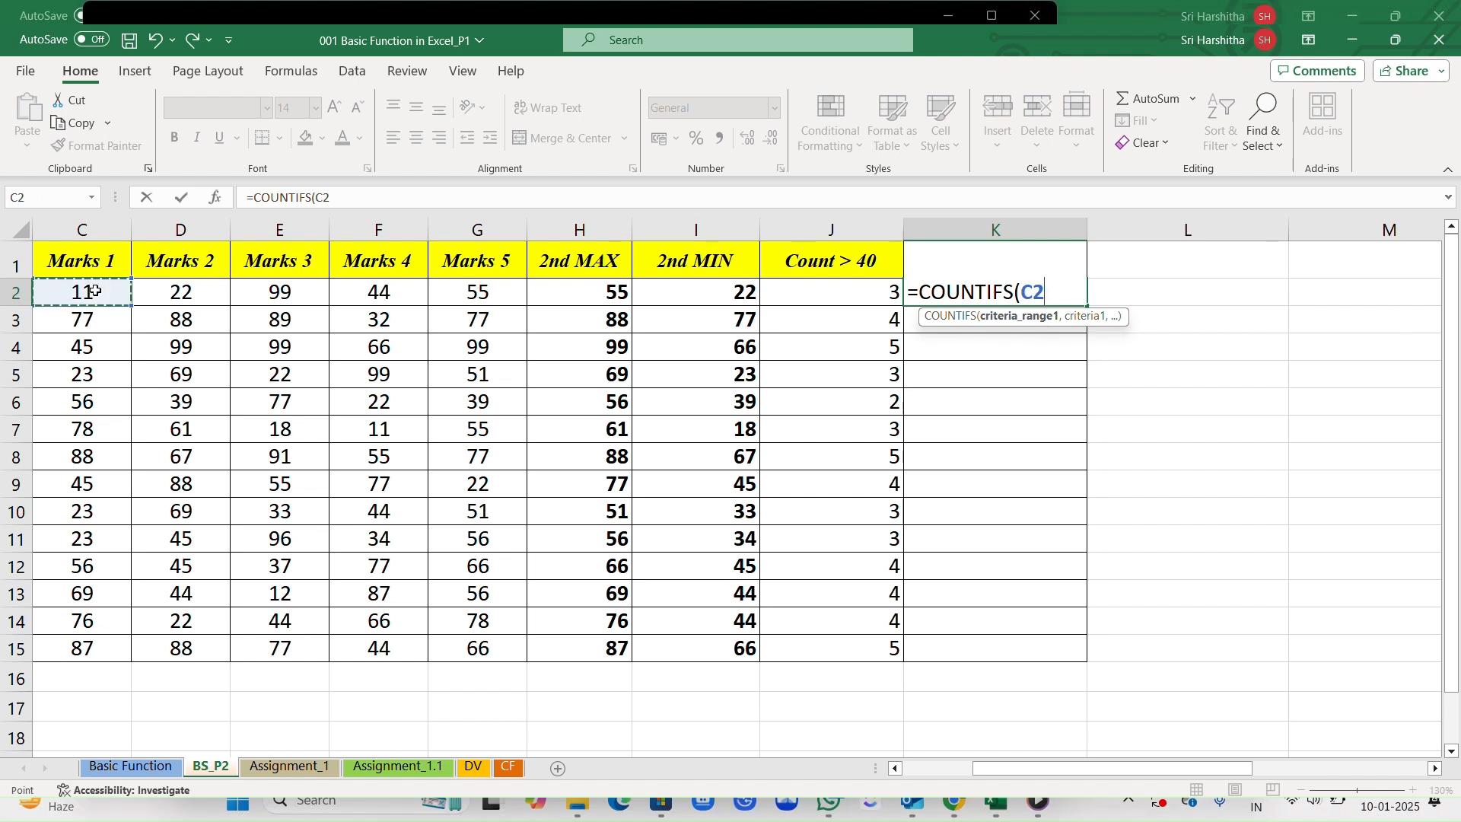
key(shift+Right)
key(shift+Right)
key(shift+Right)
key(shift+Right)
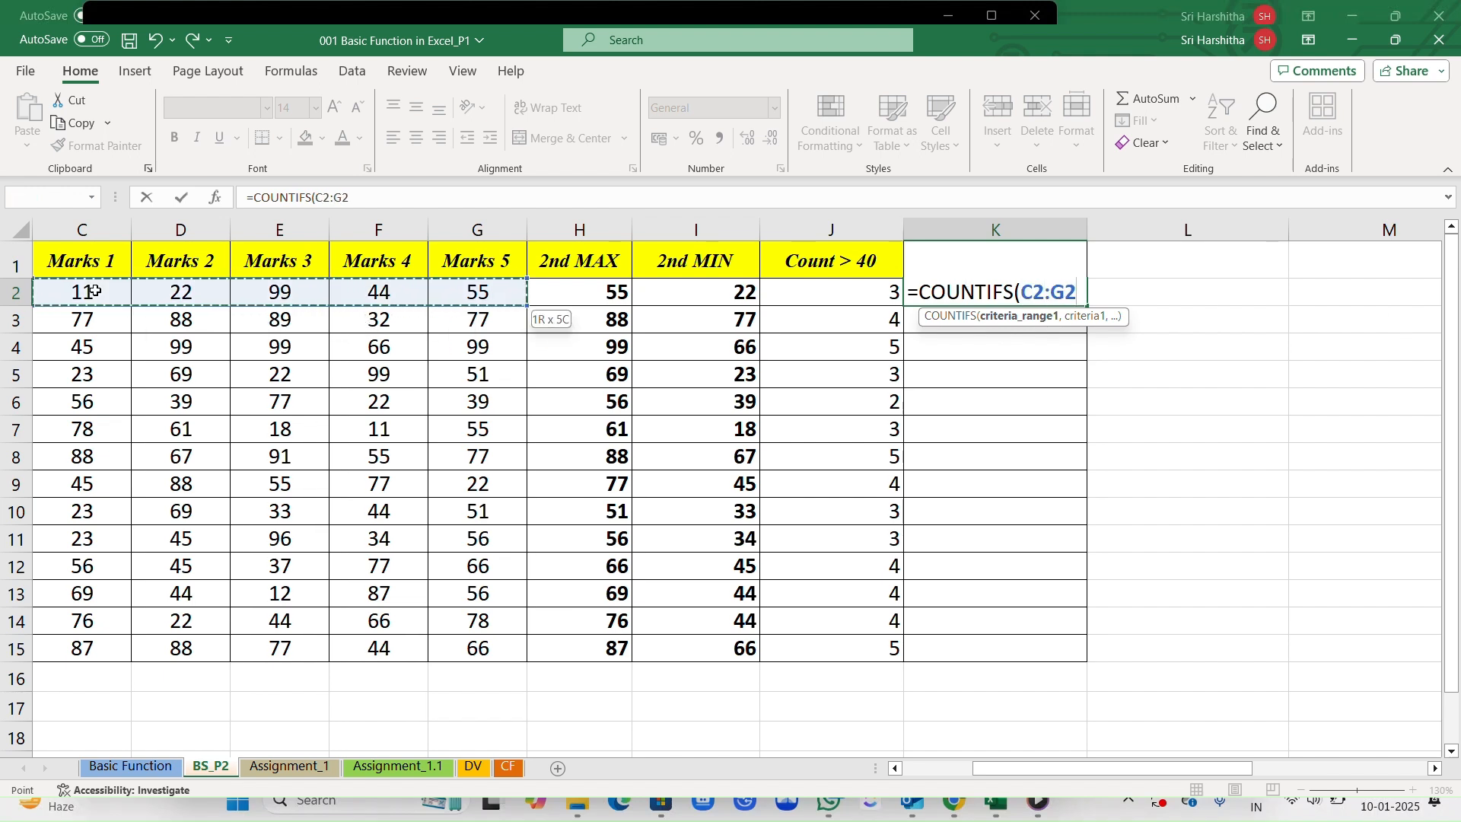
text(,")
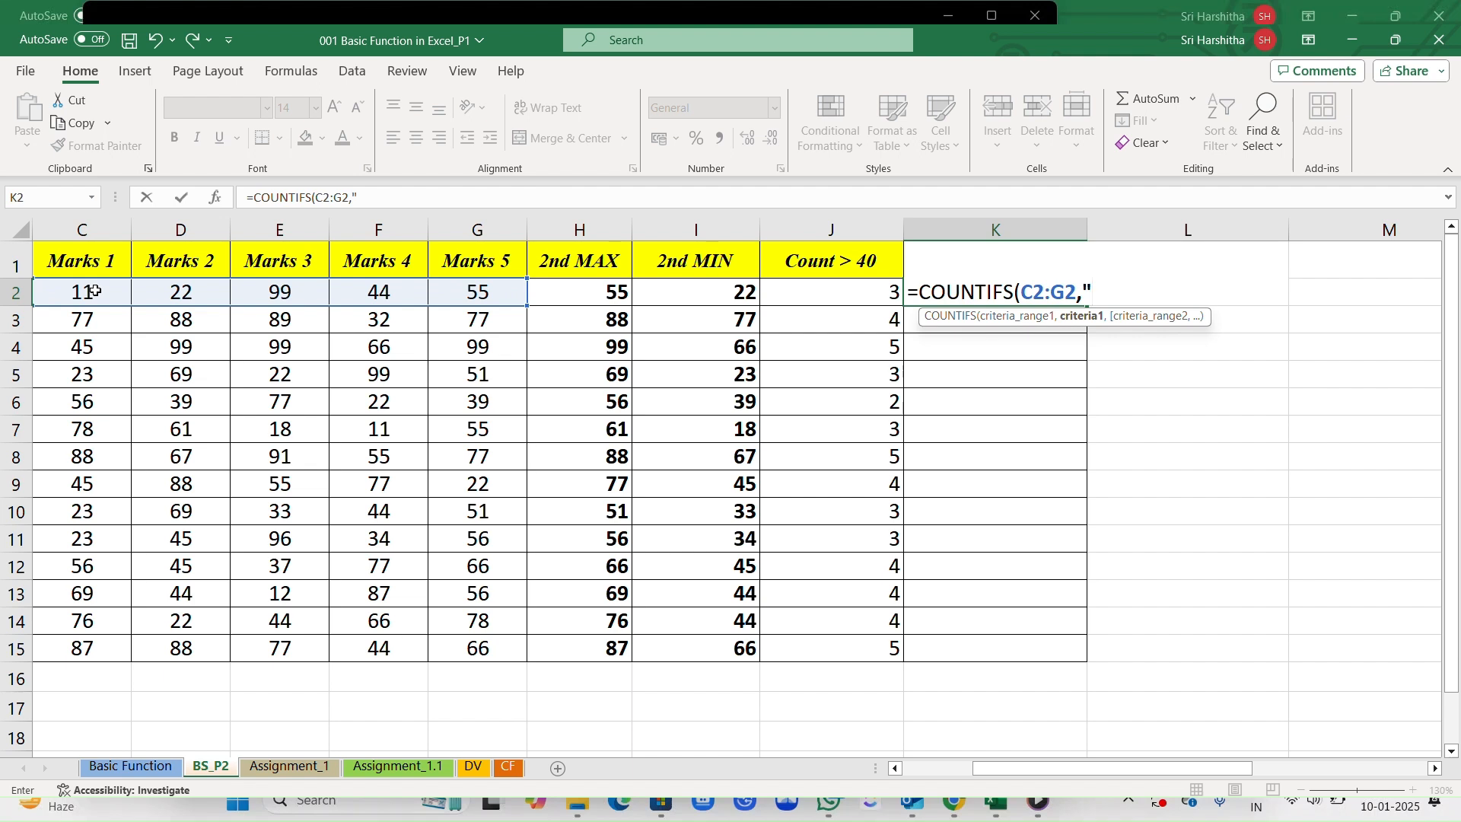
text(>40")
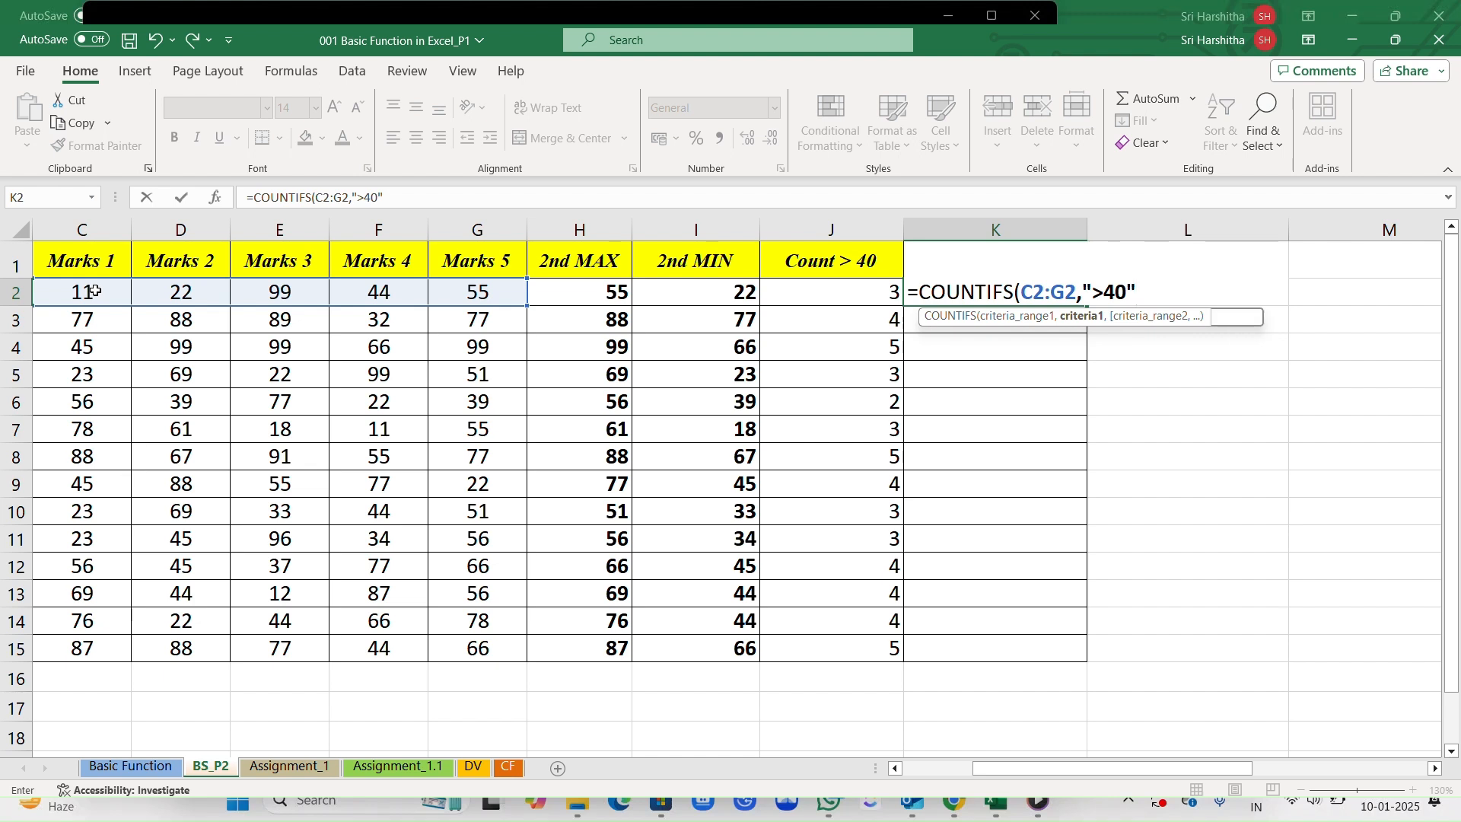
- Complete the K2 formula with a second condition on C2:G2, "<80", and select the cell
text(,)
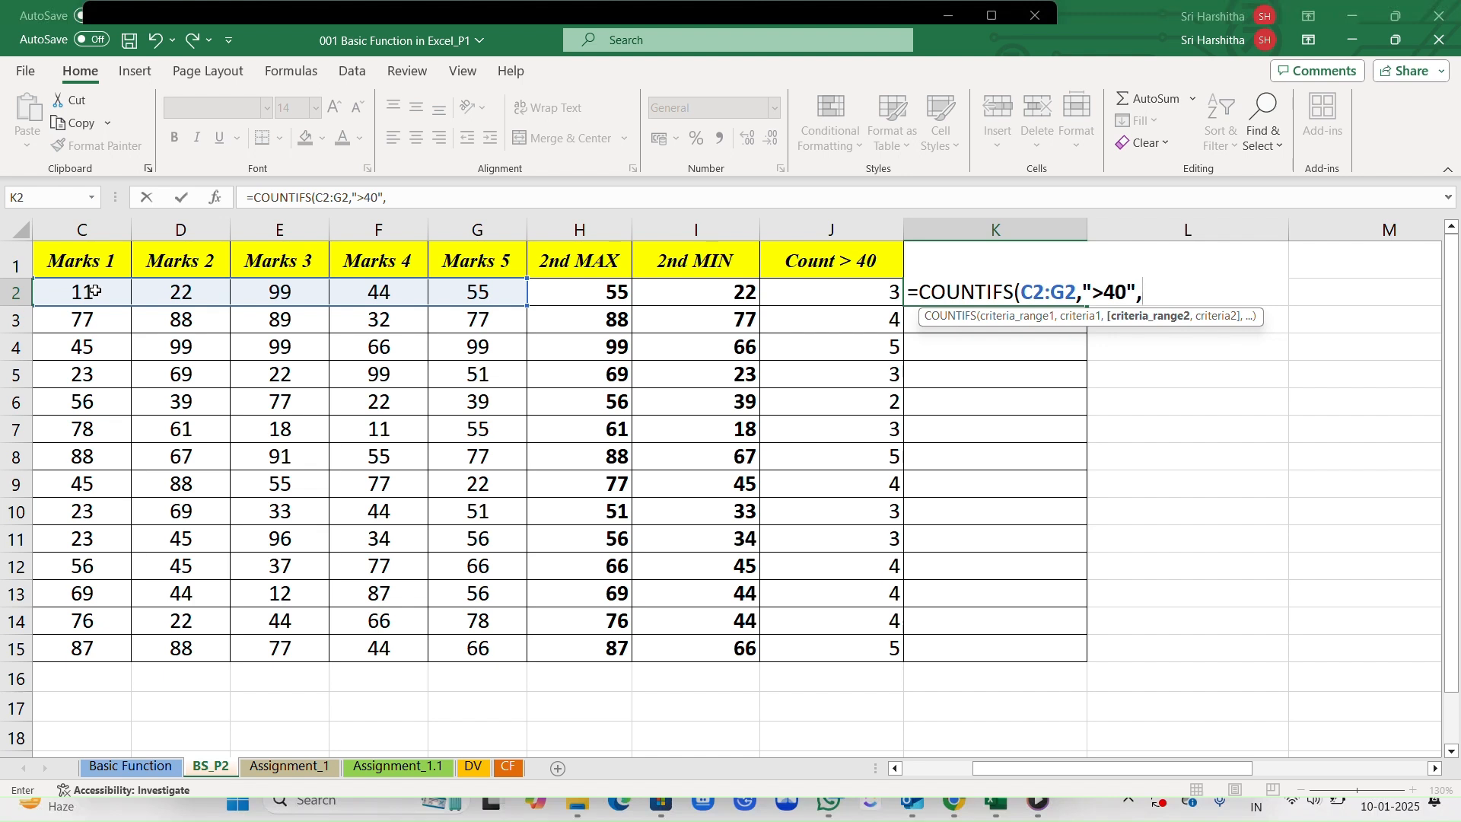
drag(87, 292, 460, 294)
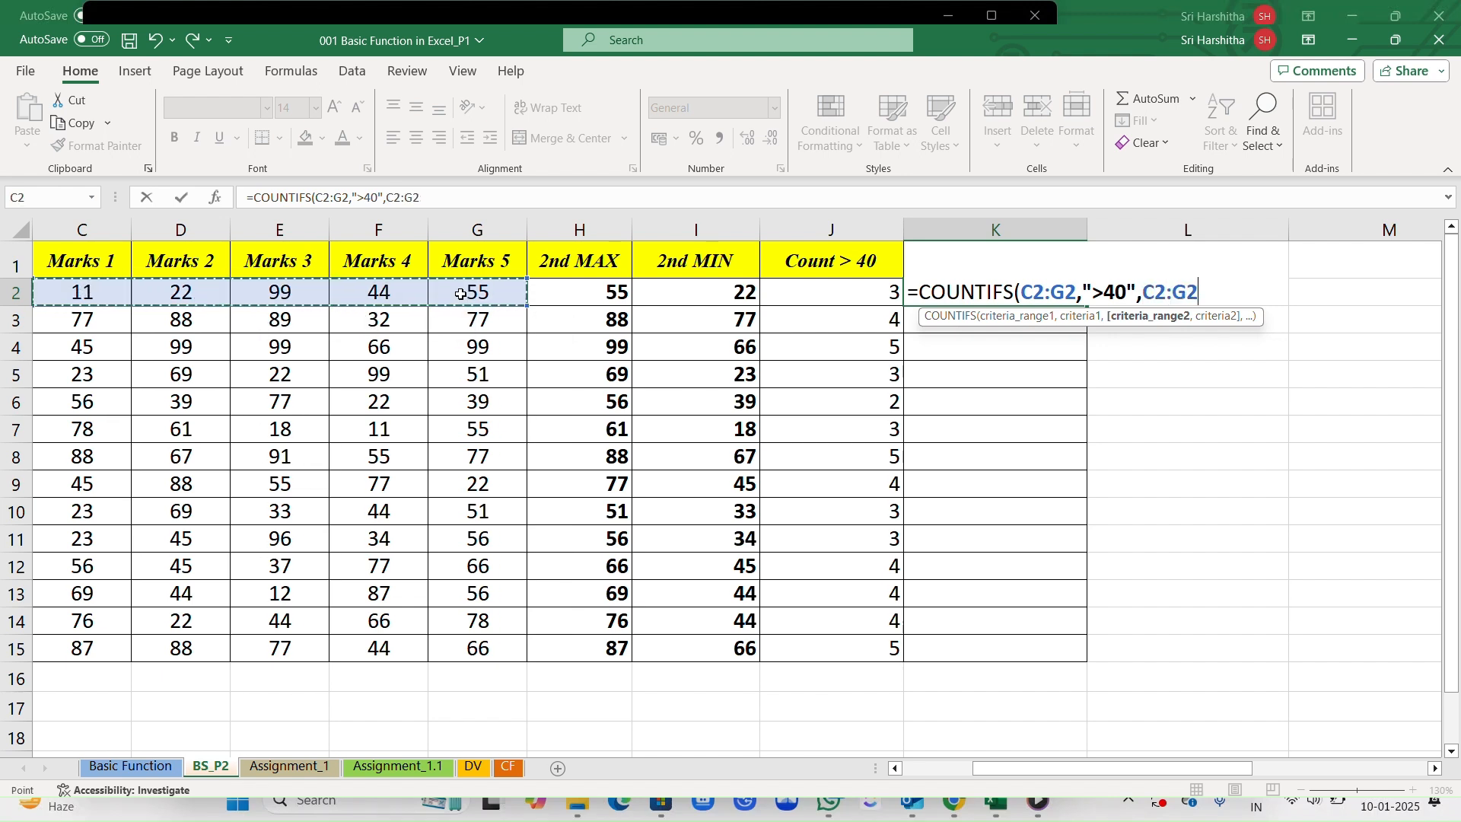
text(,")
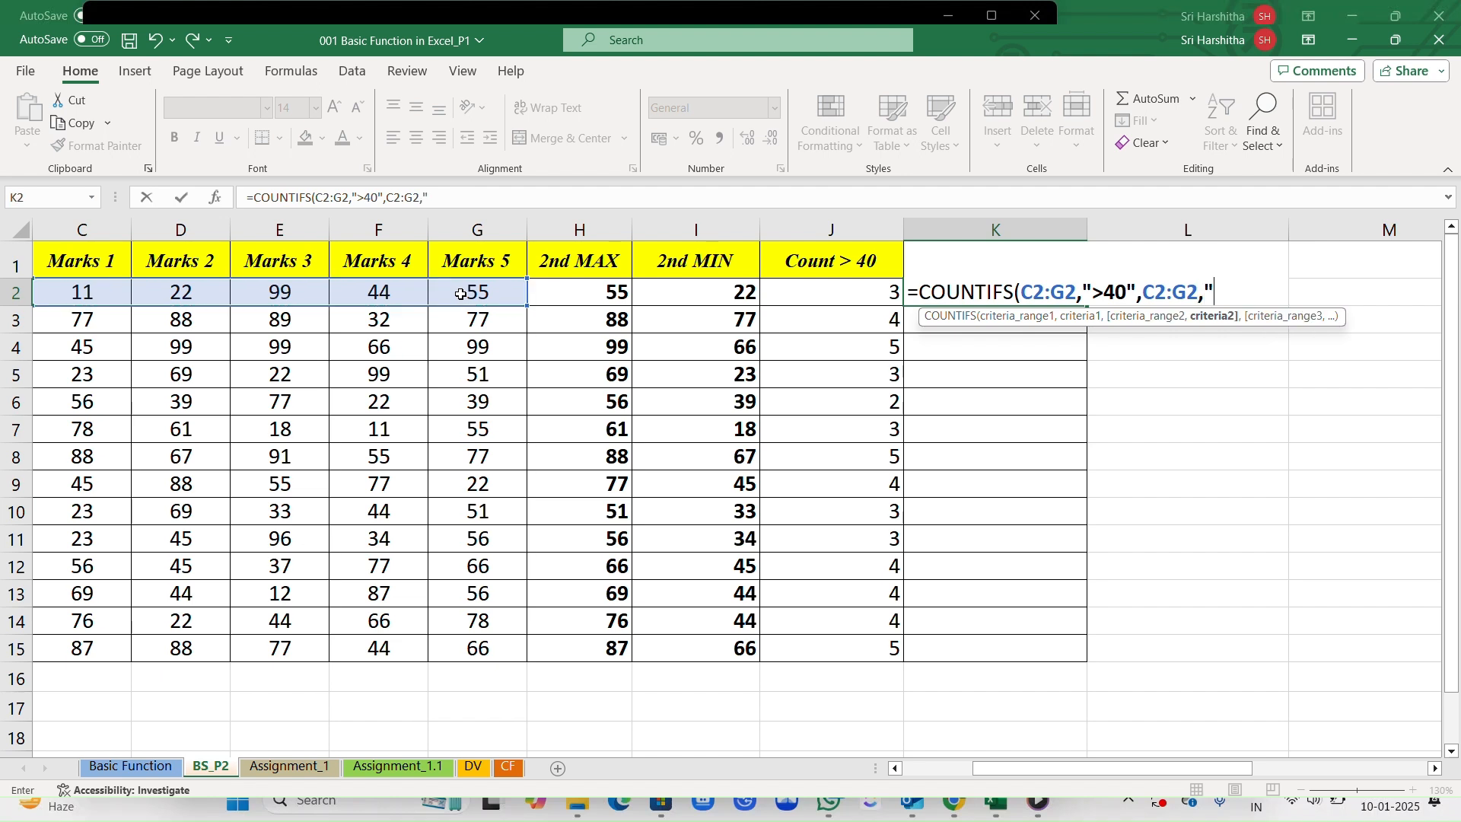
text(<80")
key(Return)
click(955, 296)
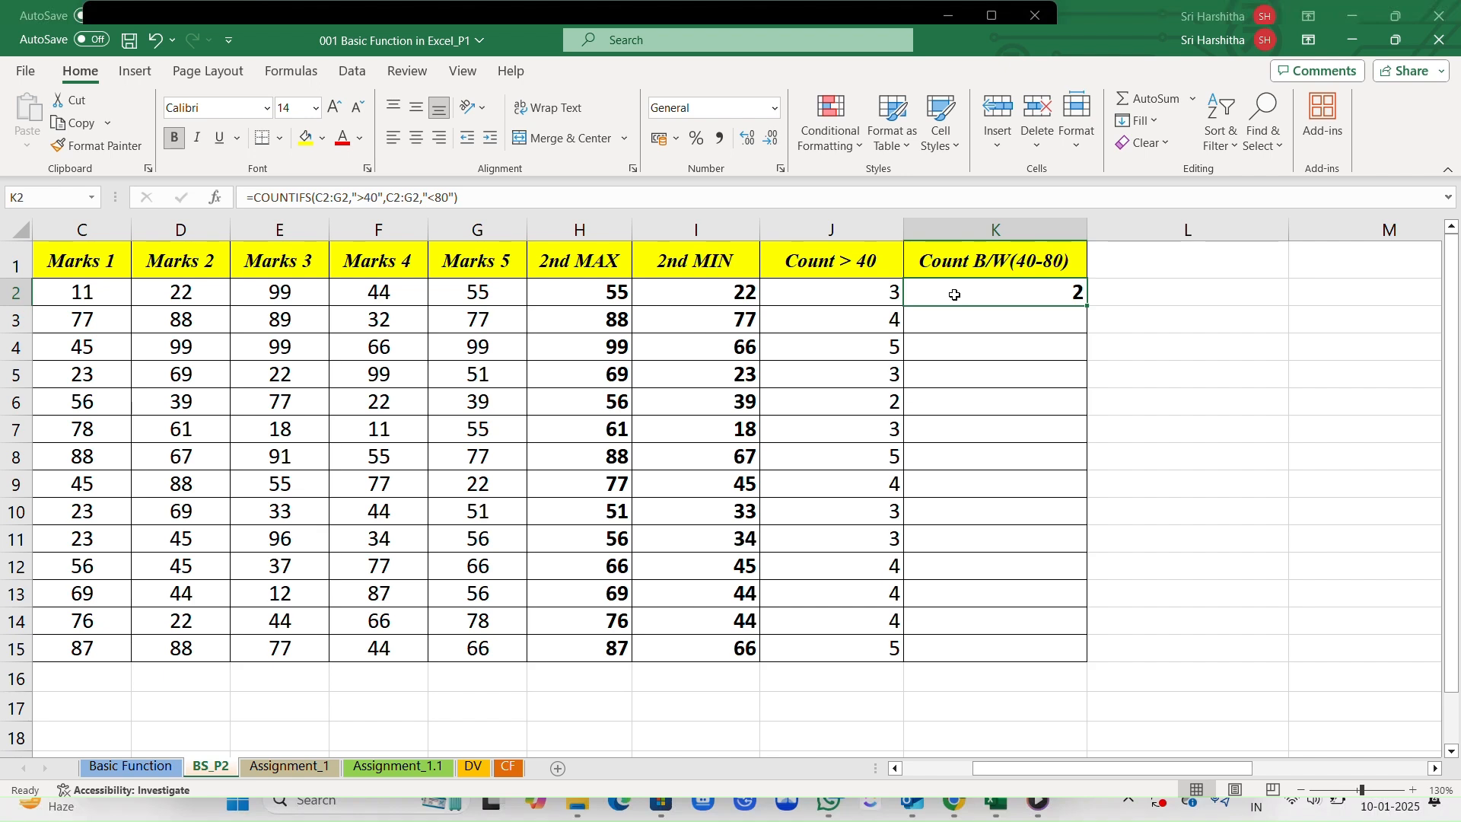
- Fill the K2 COUNTIFS formula down the Count B/W(40-80) column to row 15
drag(1089, 305, 1088, 304)
double_click(1088, 304)
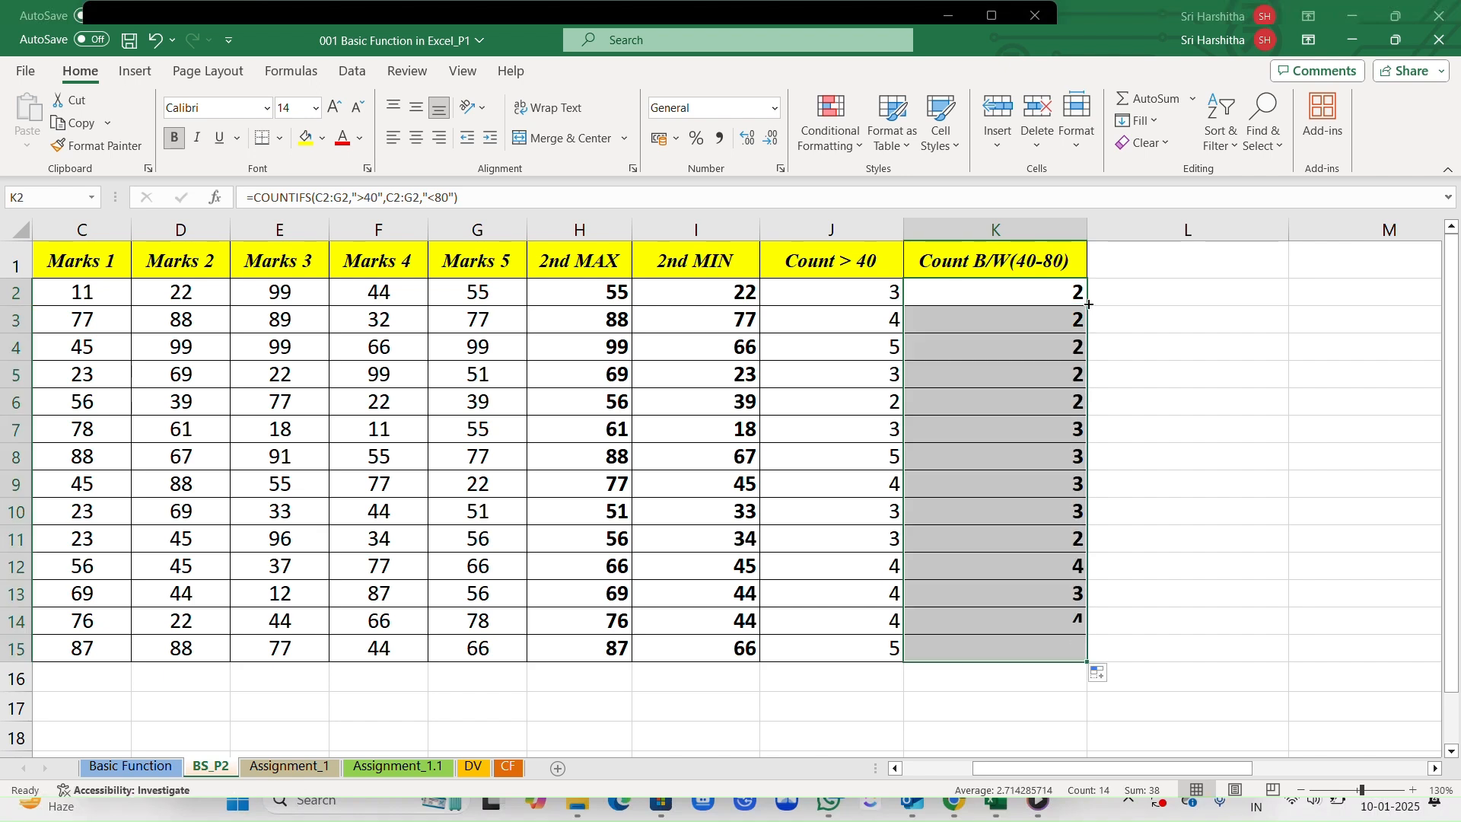
scroll(987, 338, down, 1)
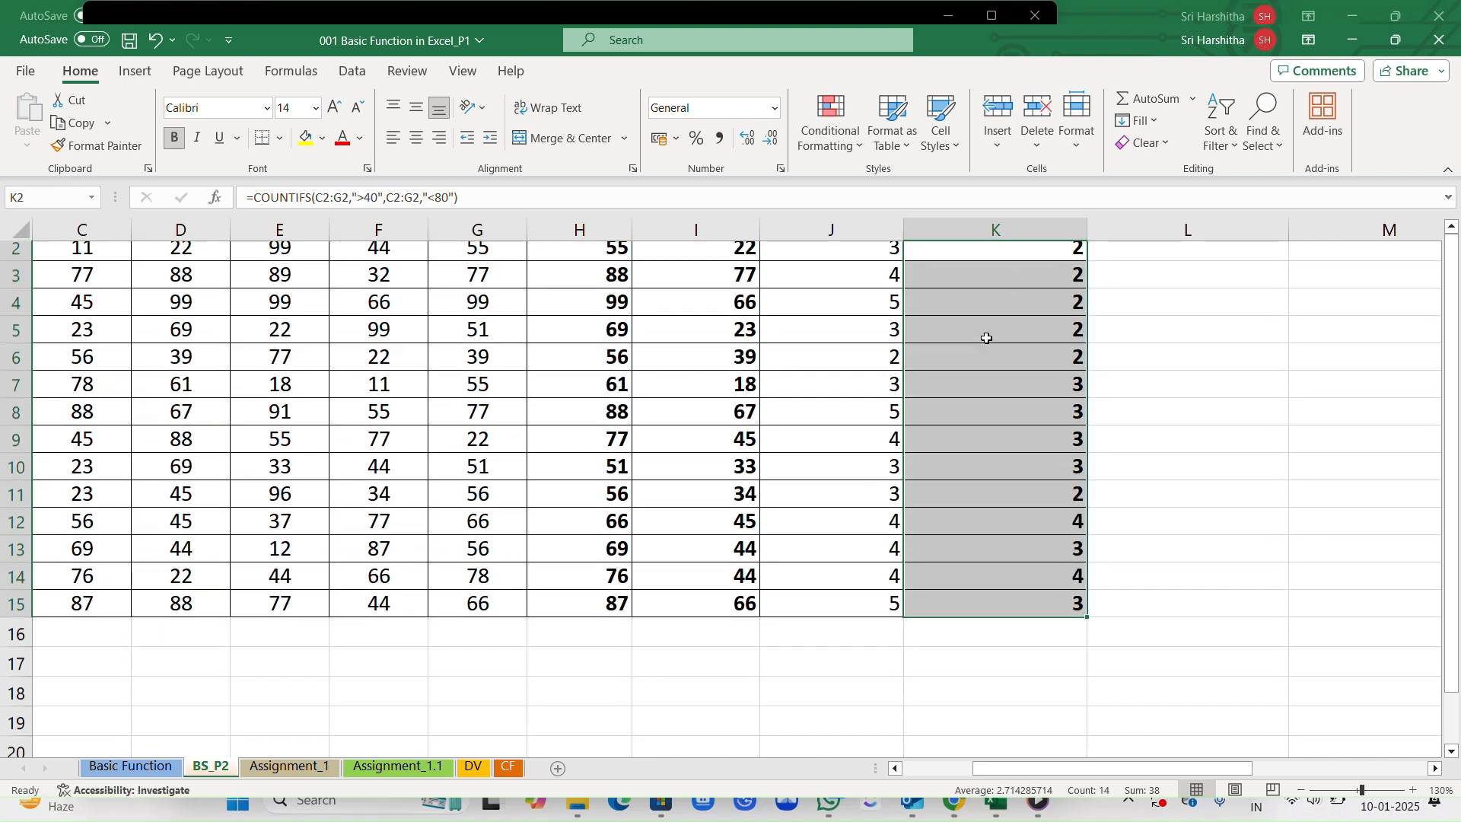
scroll(986, 339, up, 1)
scroll(986, 339, left, 1)
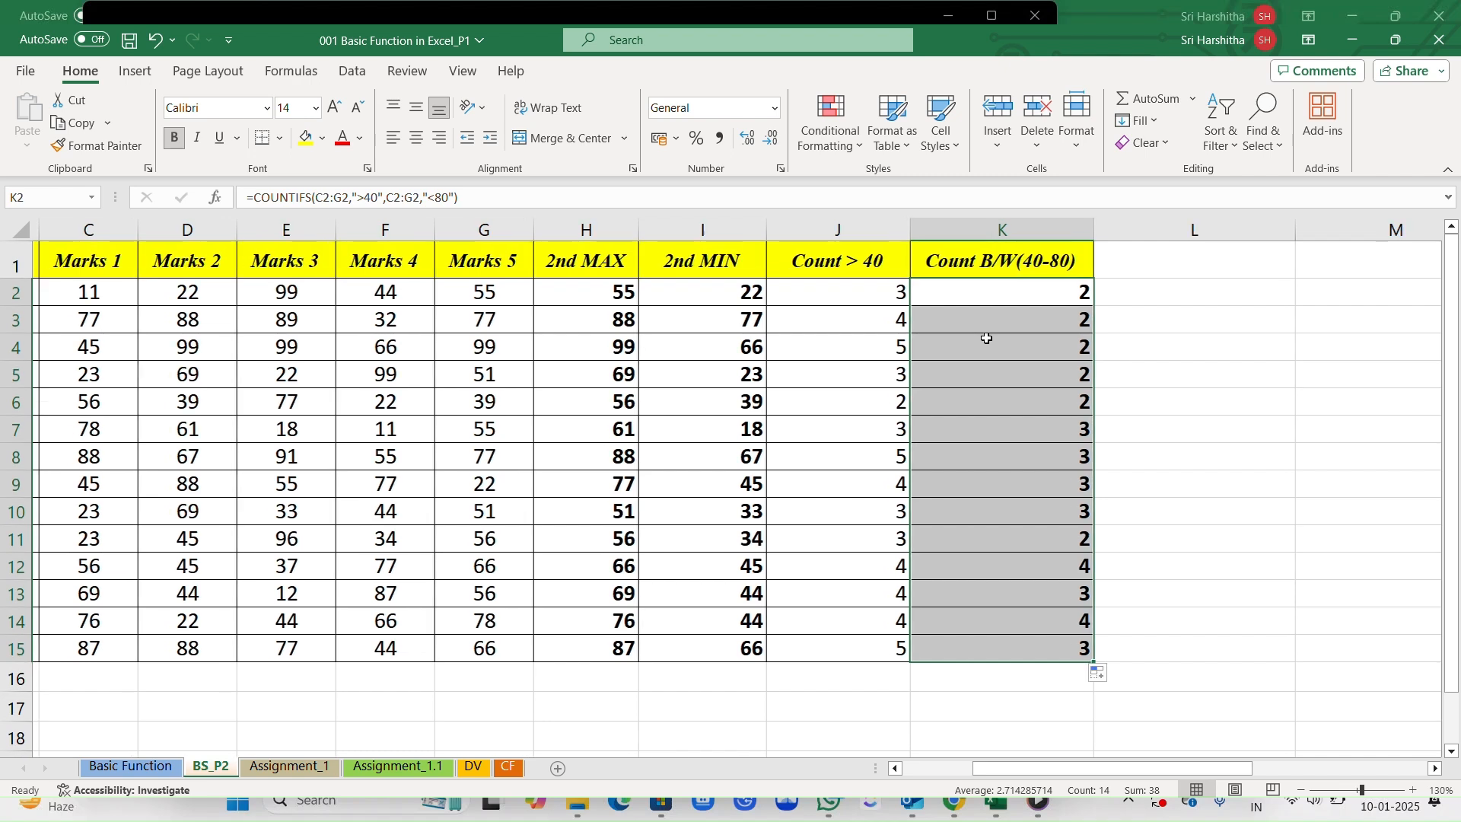
scroll(986, 339, right, 1)
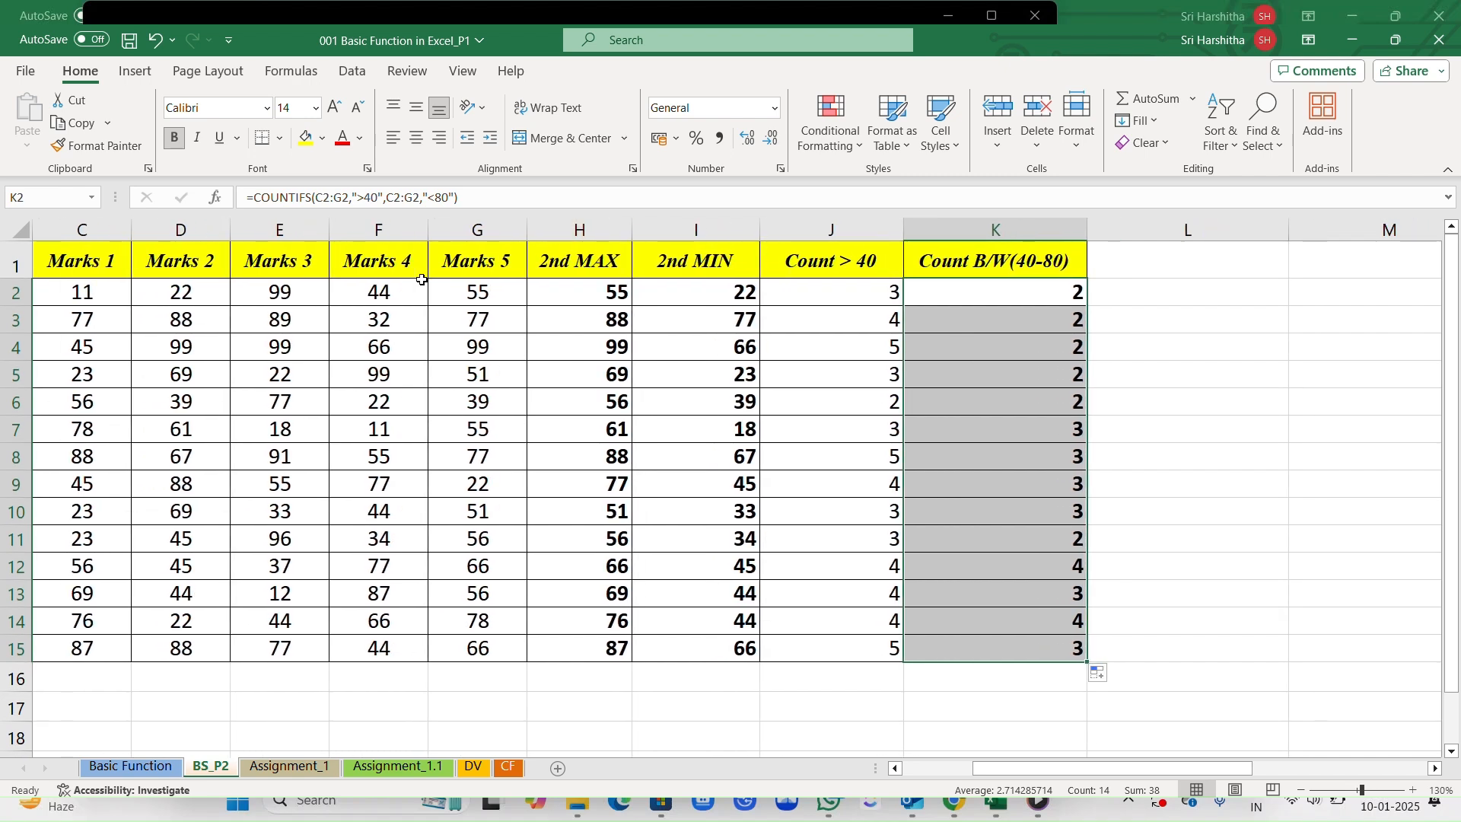
- Check the individual marks in rows 2 to 4 against their Count B/W(40-80) results
click(304, 289)
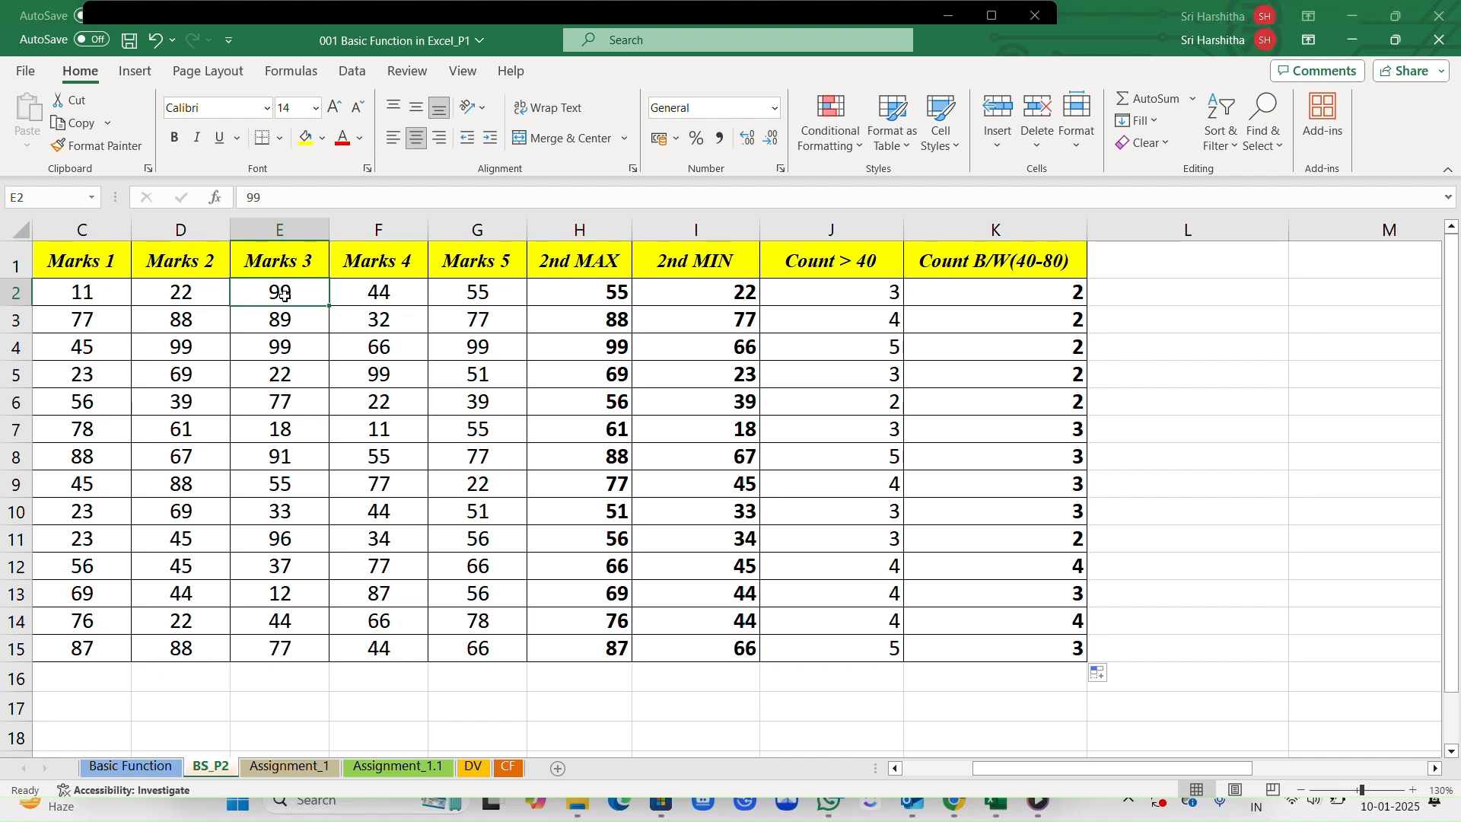
click(477, 290)
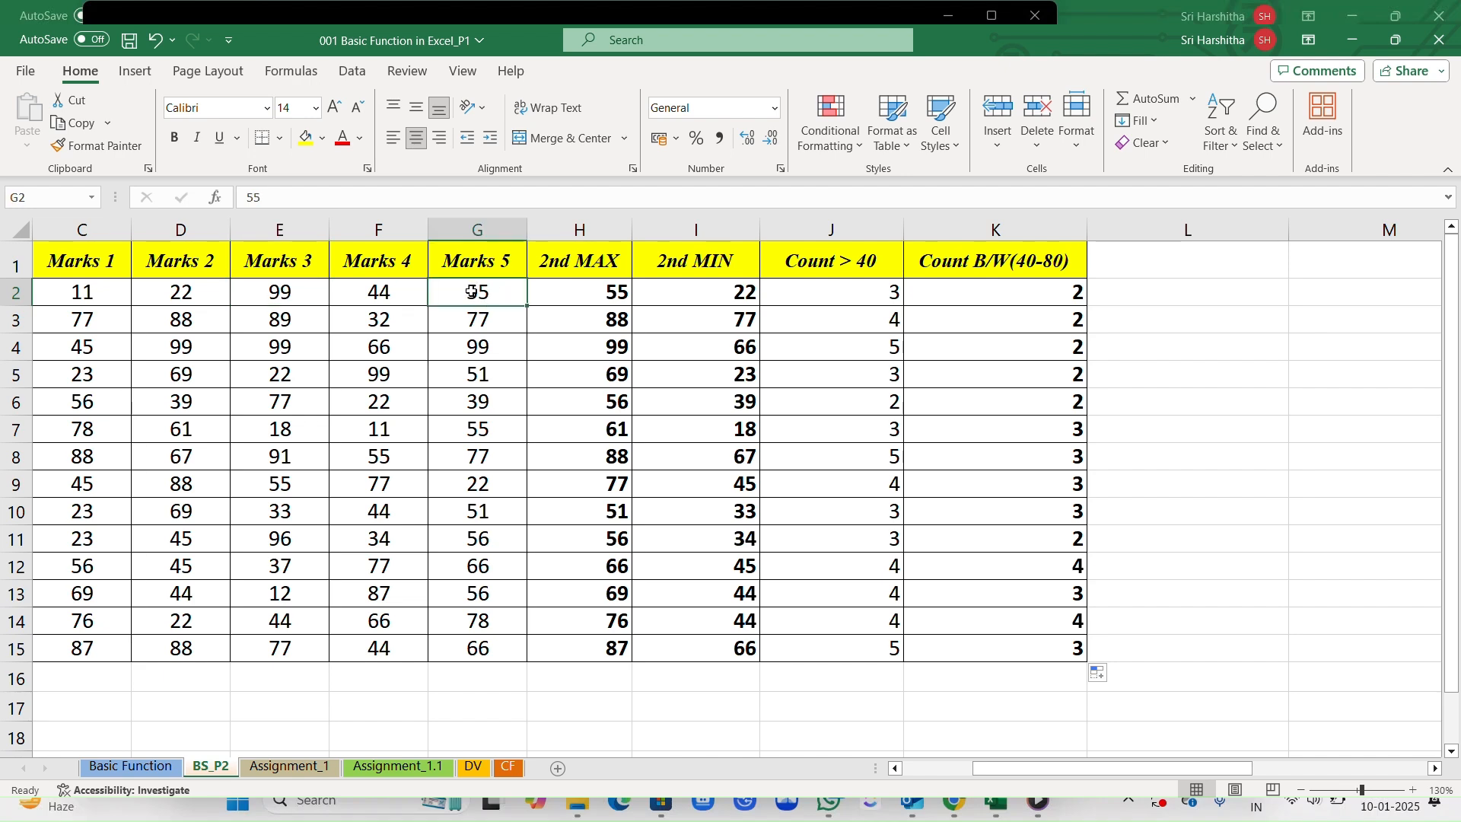
click(409, 294)
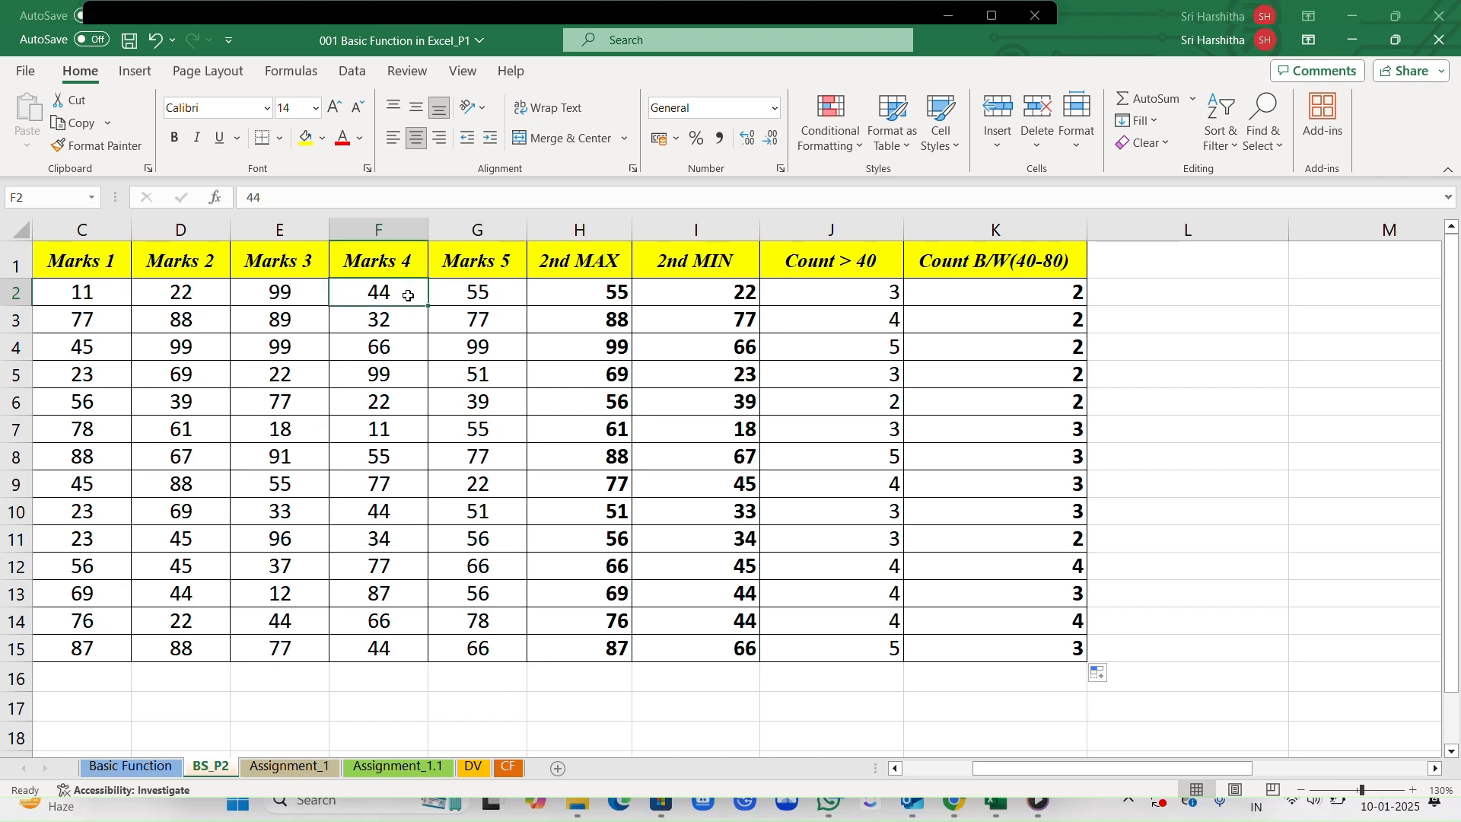
click(468, 318)
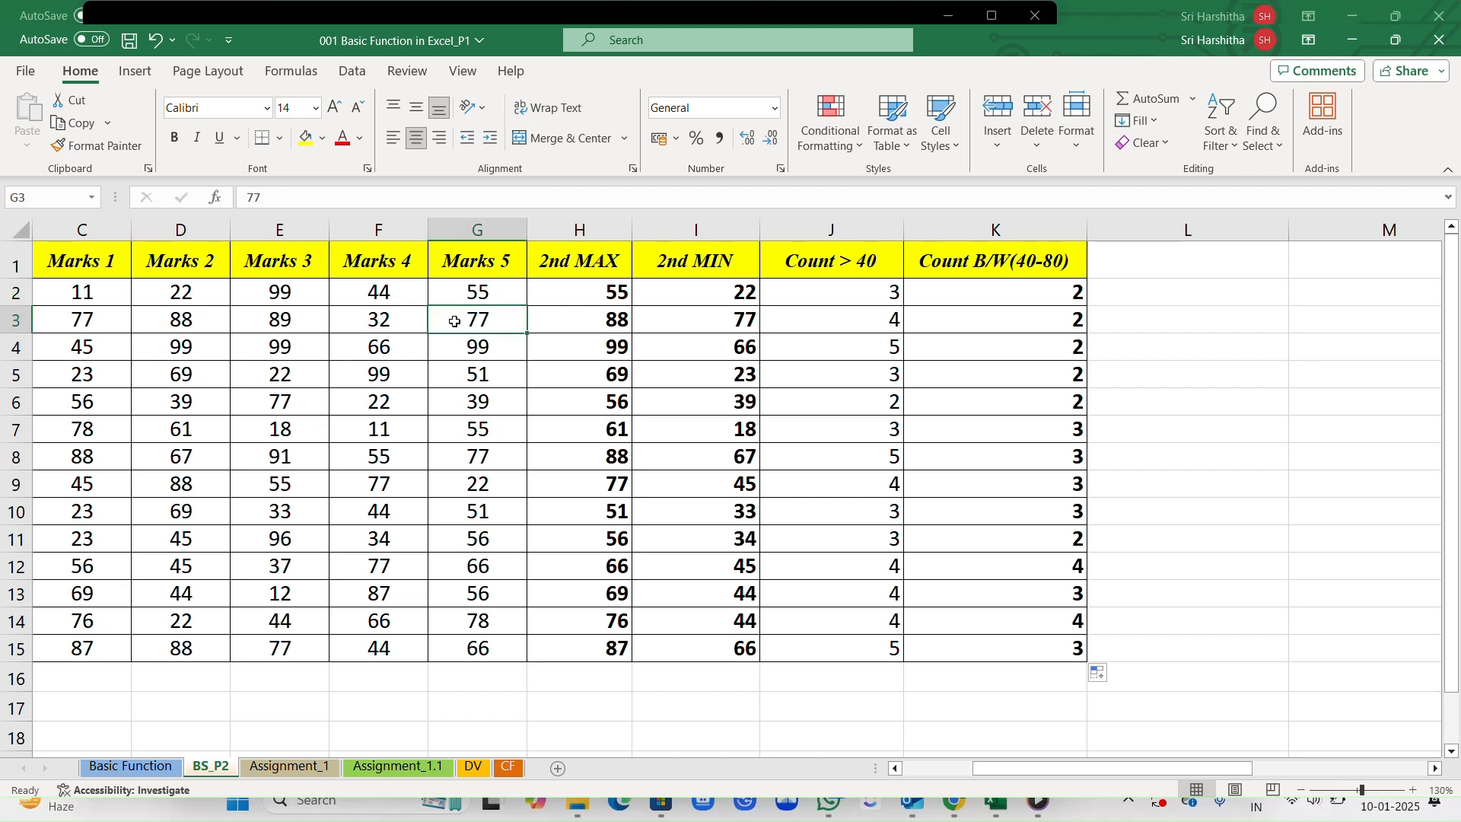
click(93, 314)
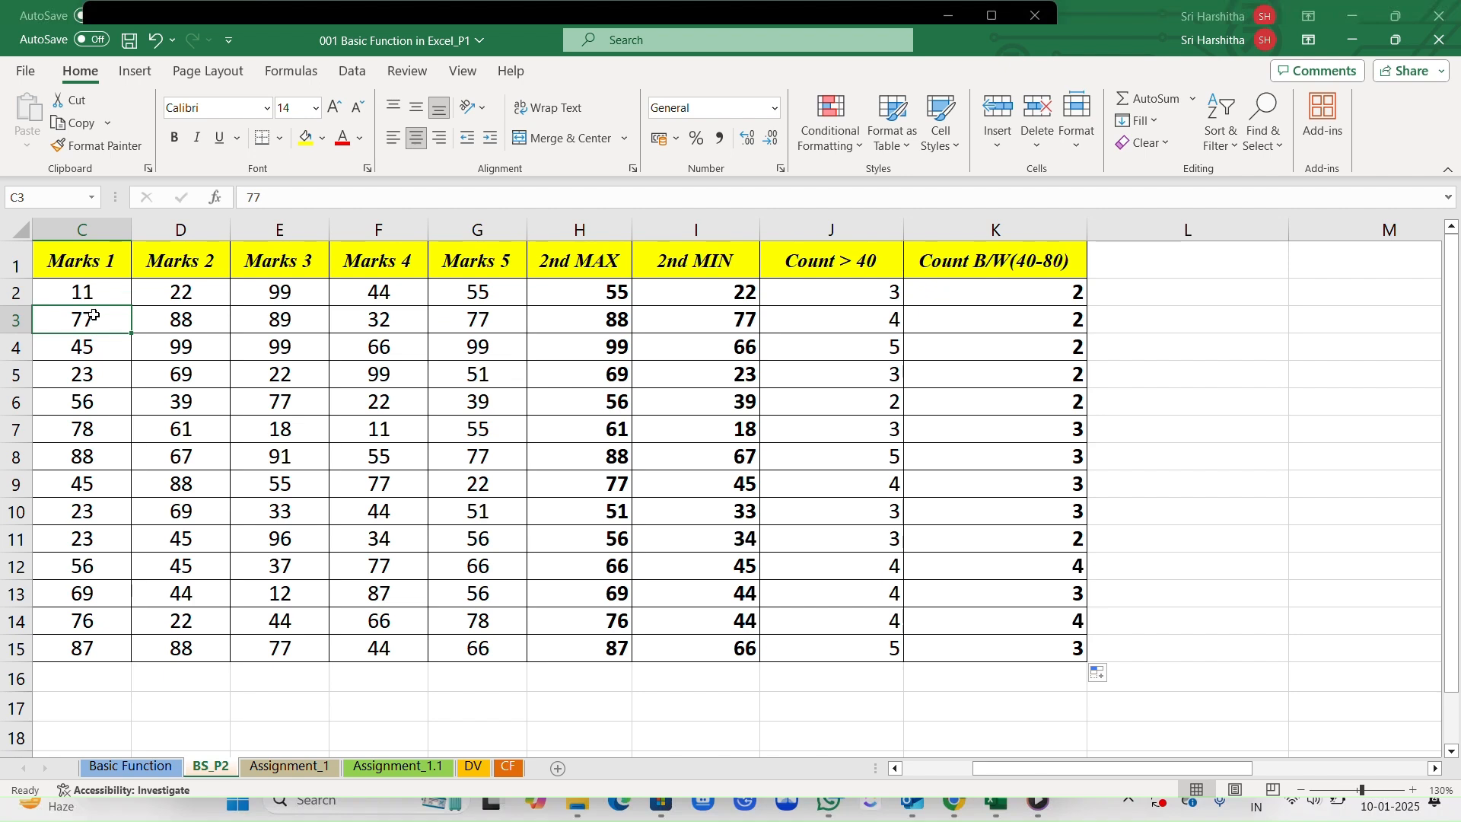
click(96, 356)
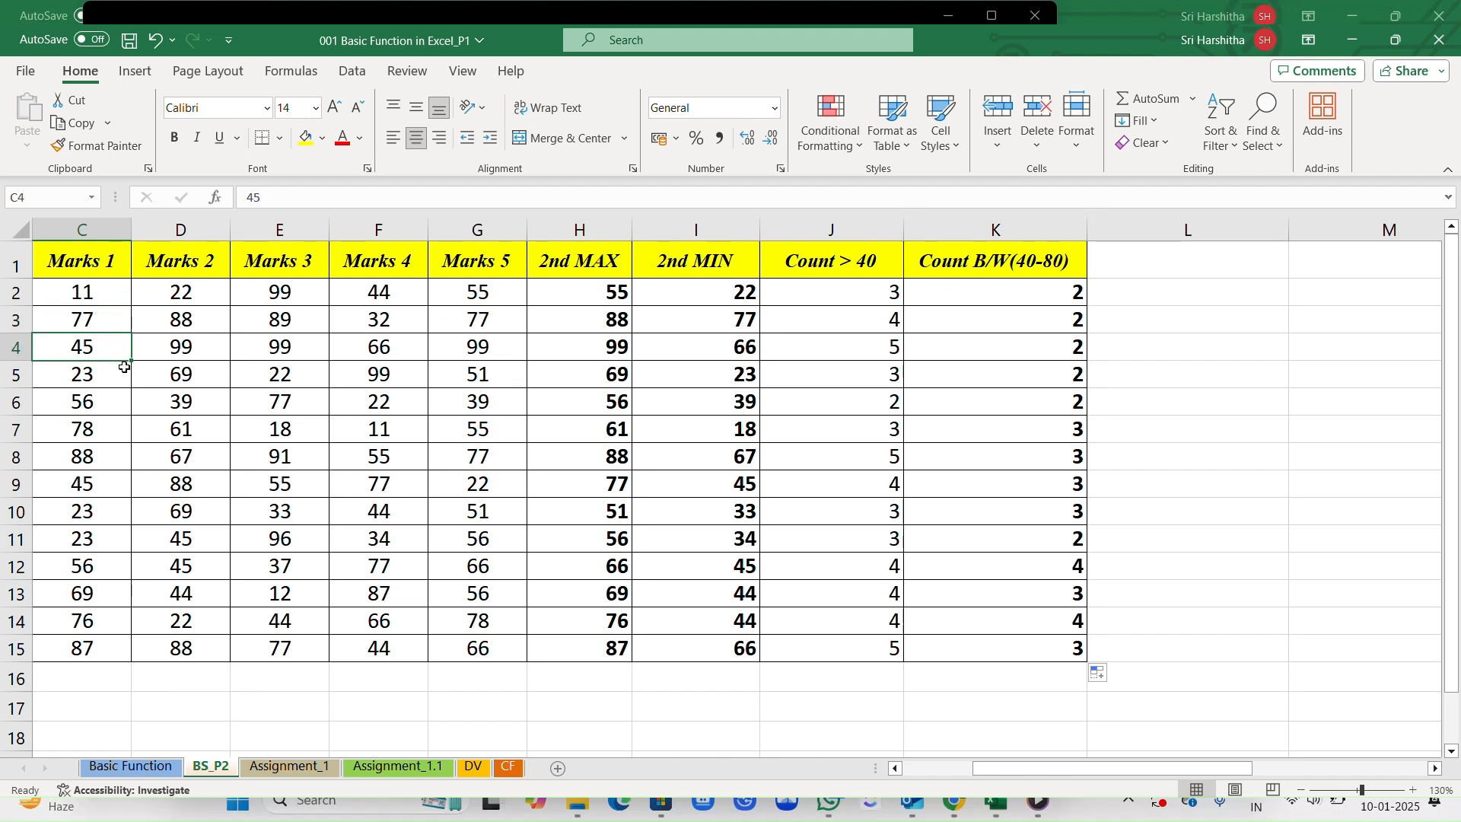
click(368, 340)
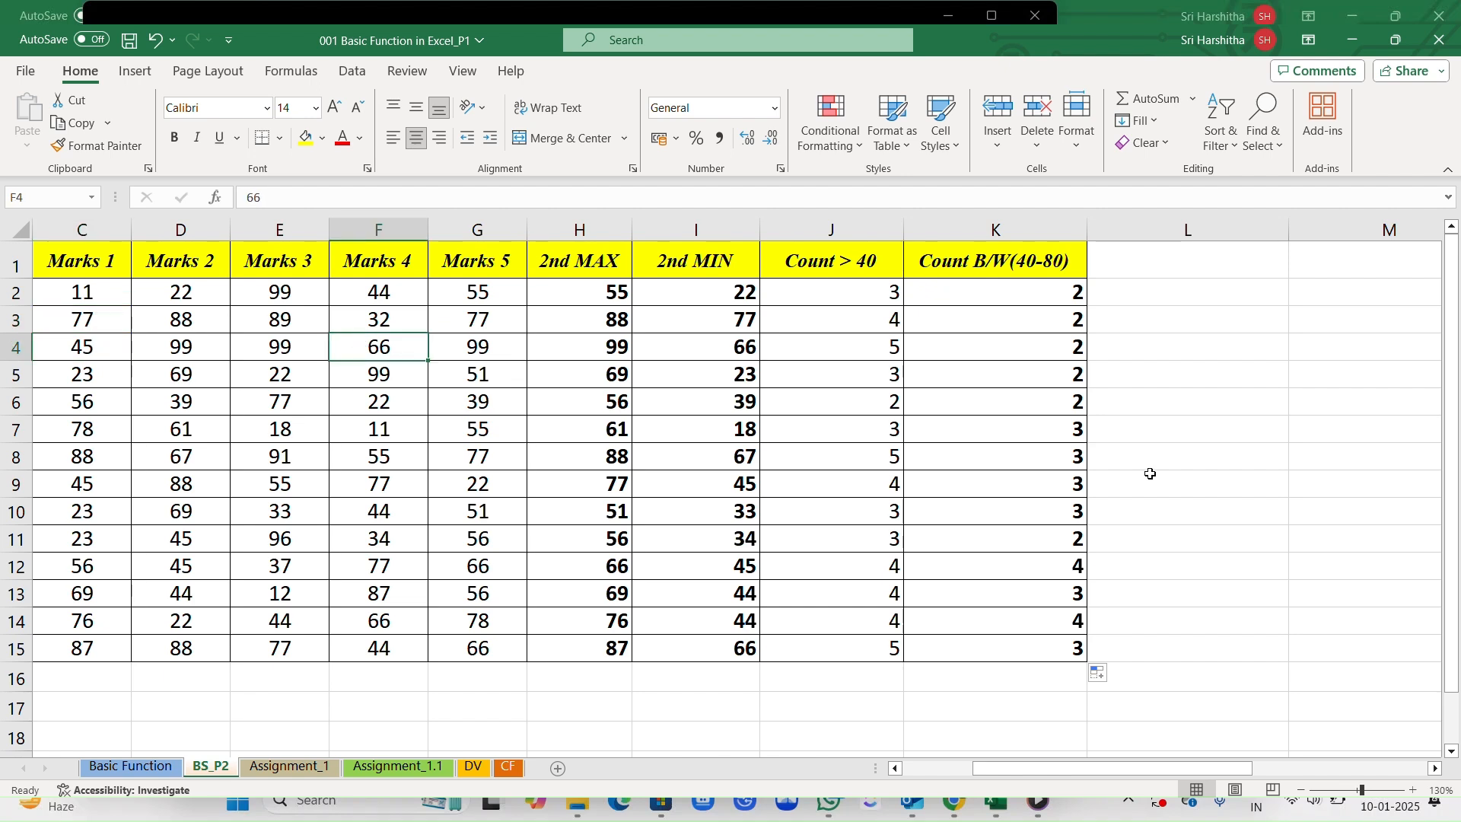
- Go through the marks in row 7 one cell at a time to verify the count in K7
click(1004, 434)
key(Left)
key(Left)
key(Left)
key(Left)
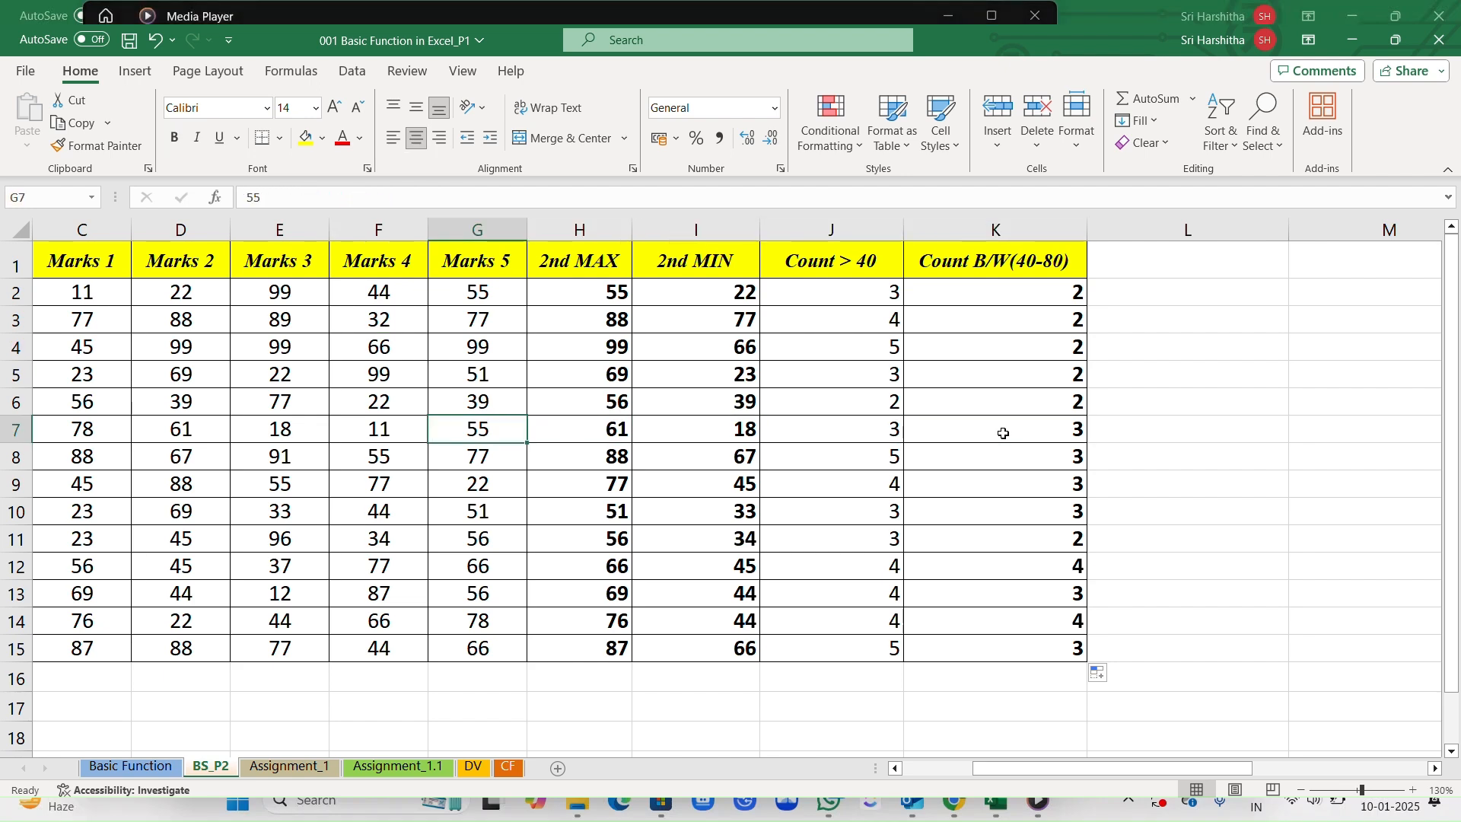
key(Left)
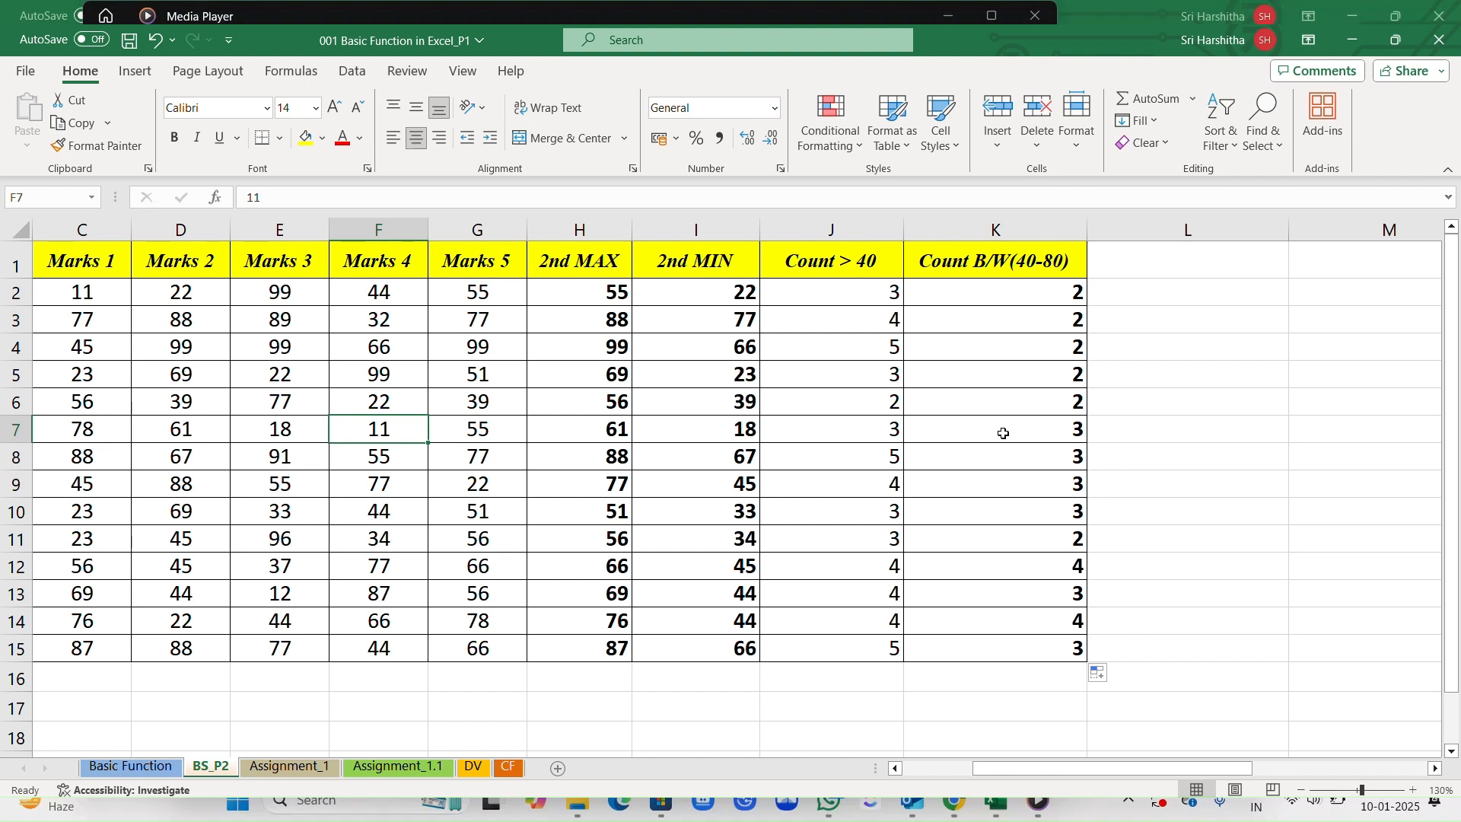
key(Left)
key(Left)
key(Left)
key(Left)
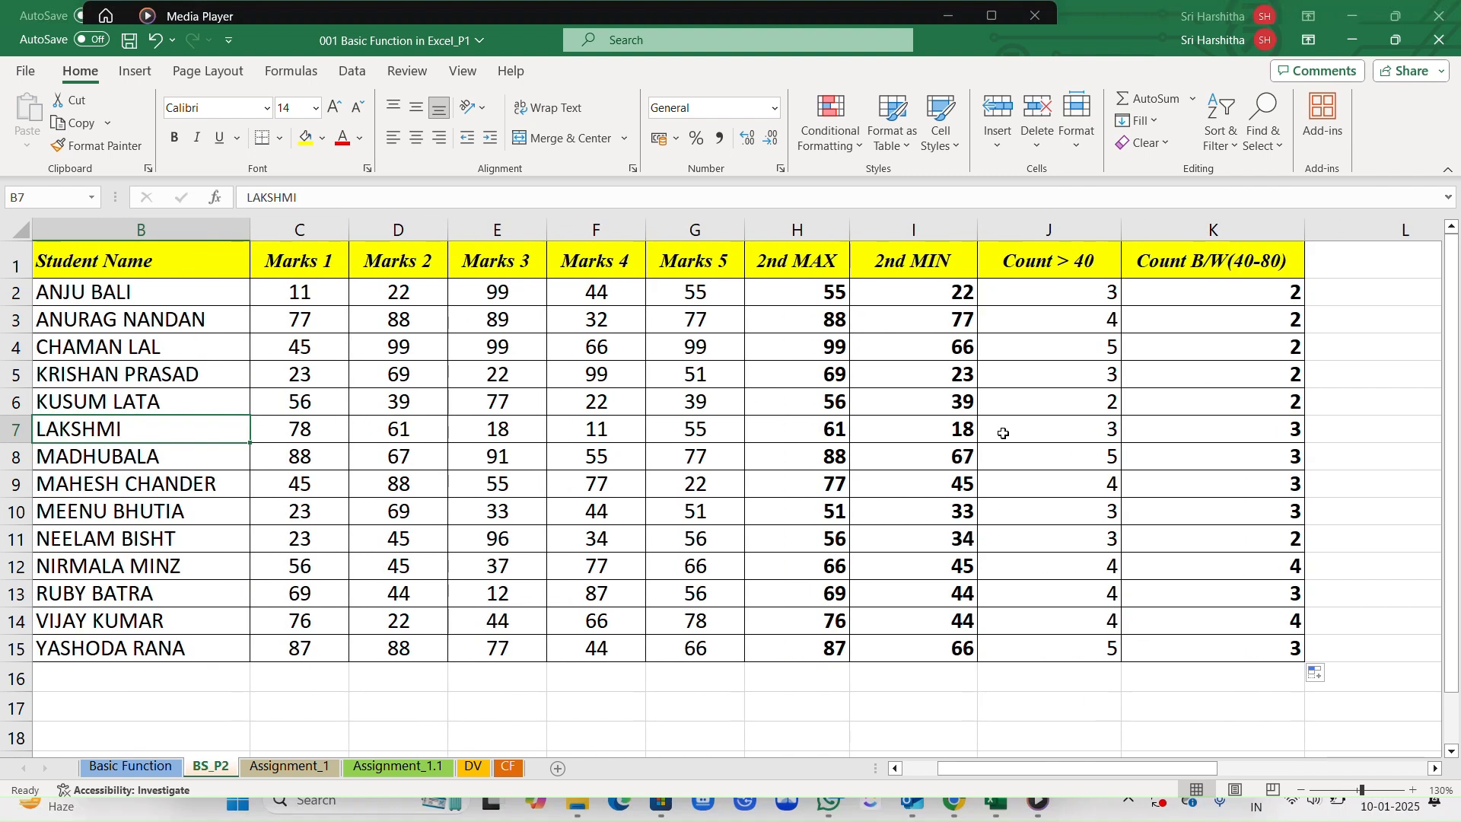
- Start a list of the functions covered in the blank area beside the table, entering sum, max and min in M5:M7
scroll(1459, 549, right, 3)
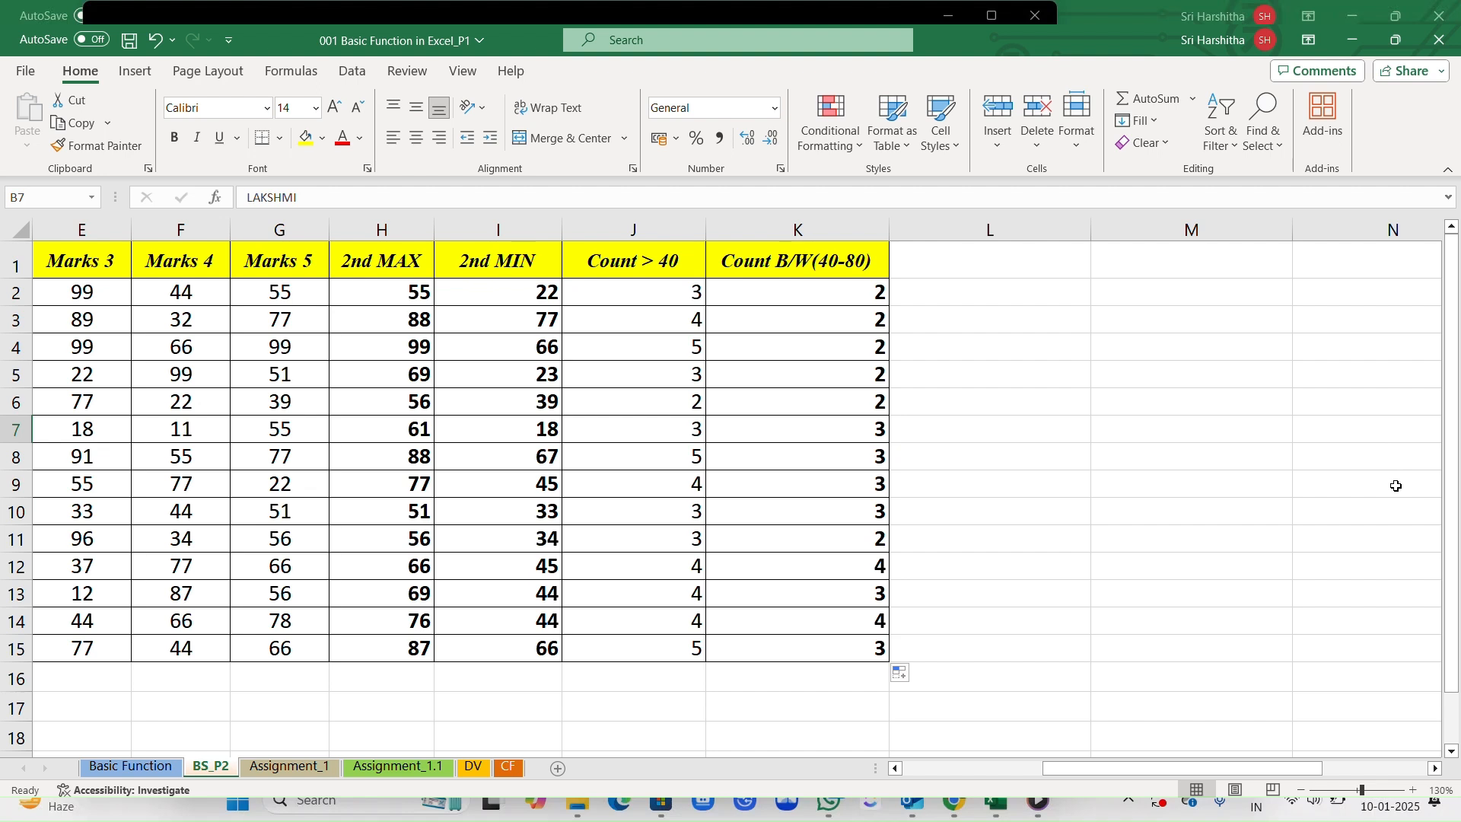
click(1212, 372)
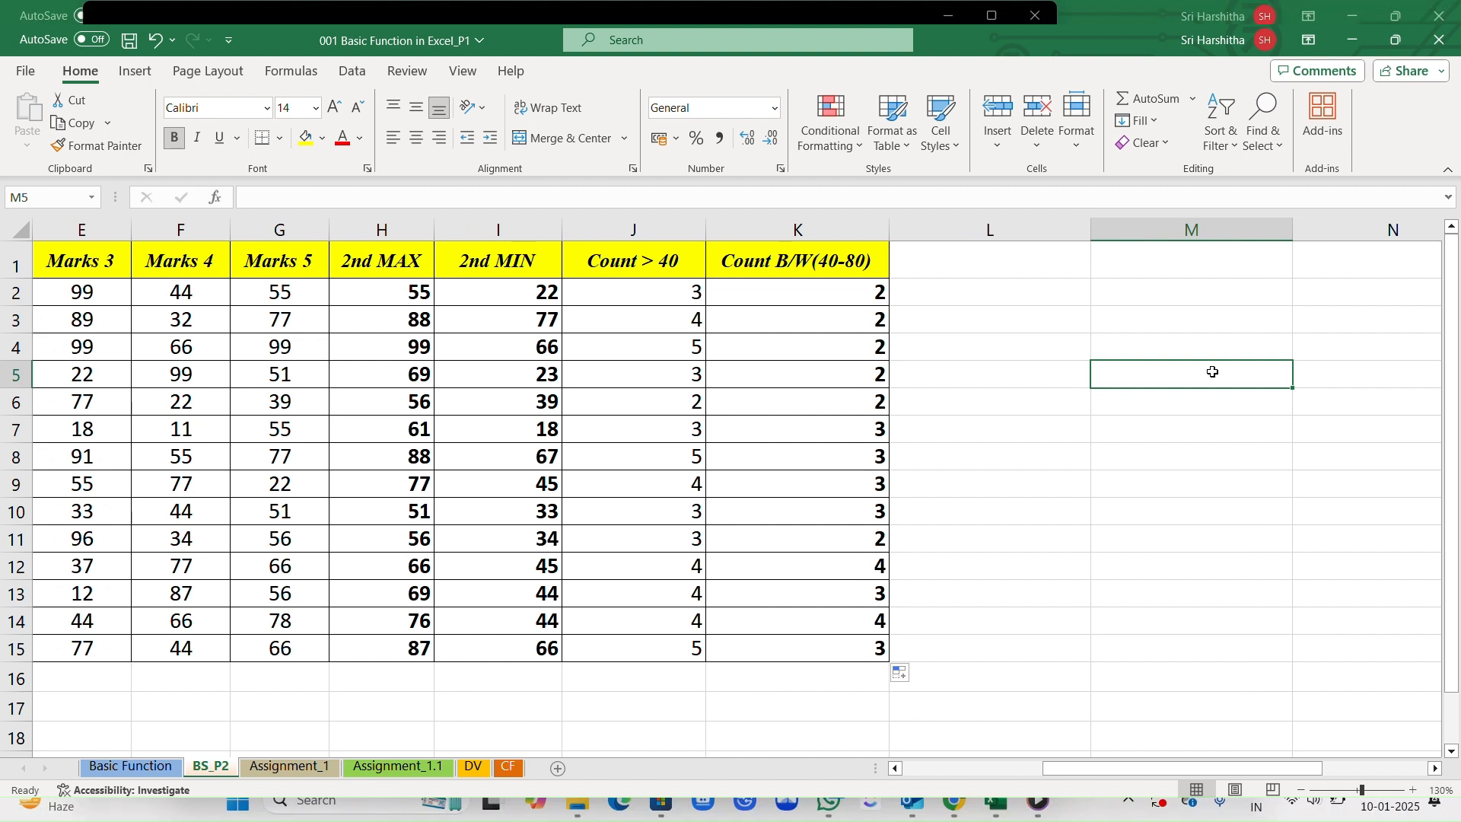
text(sum)
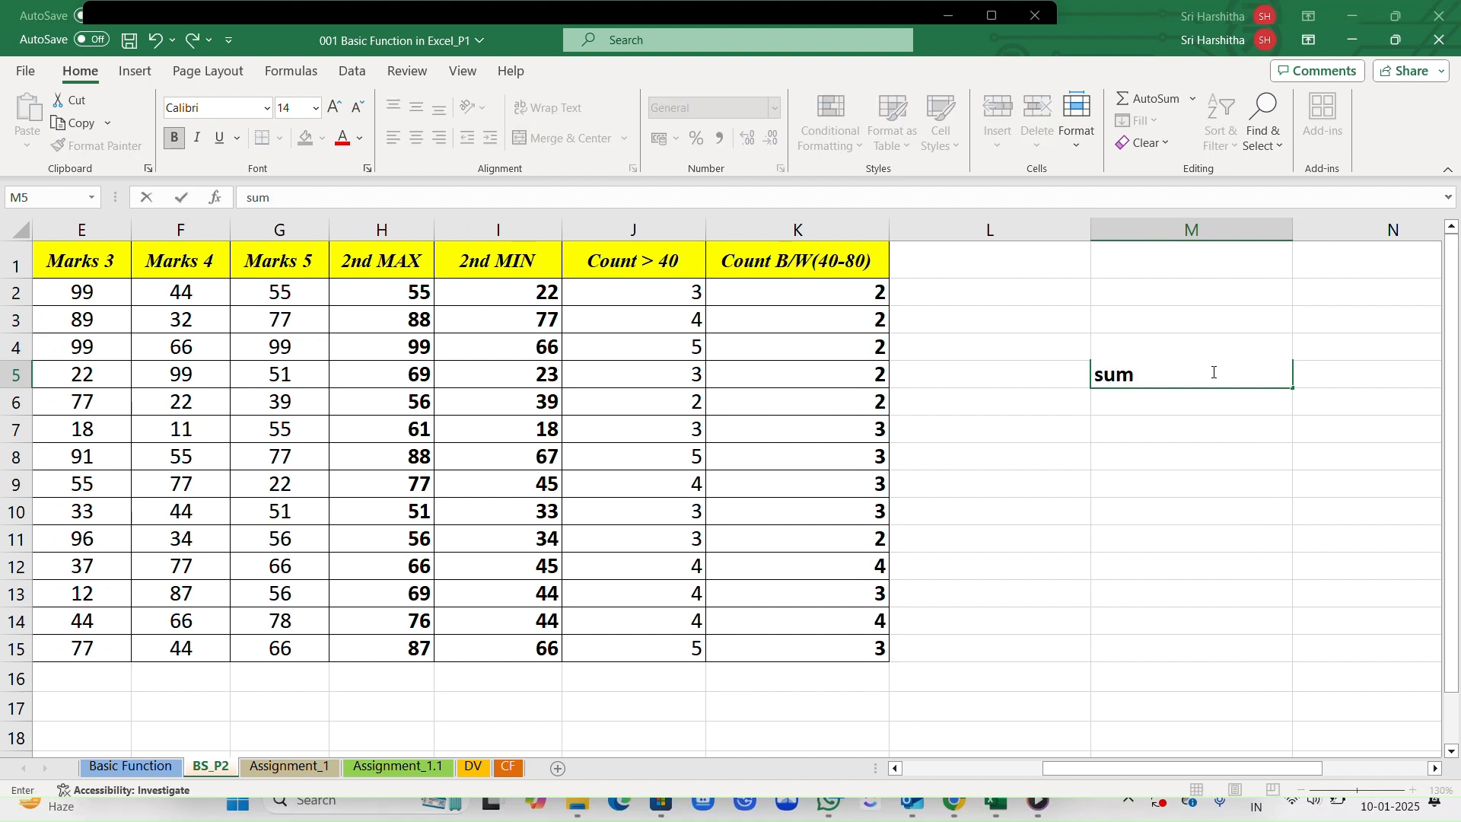
key(Return)
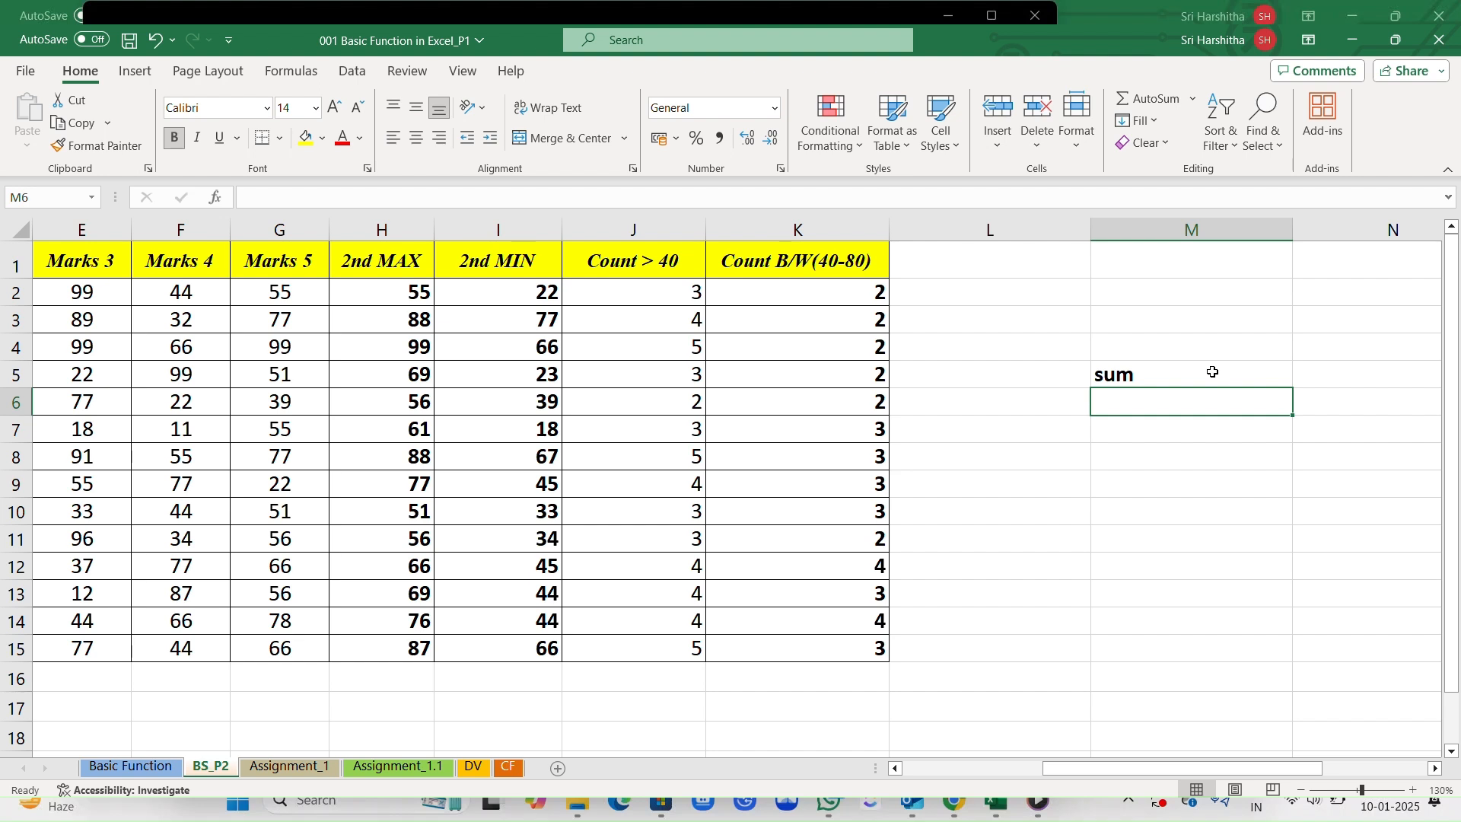
text(max)
key(Return)
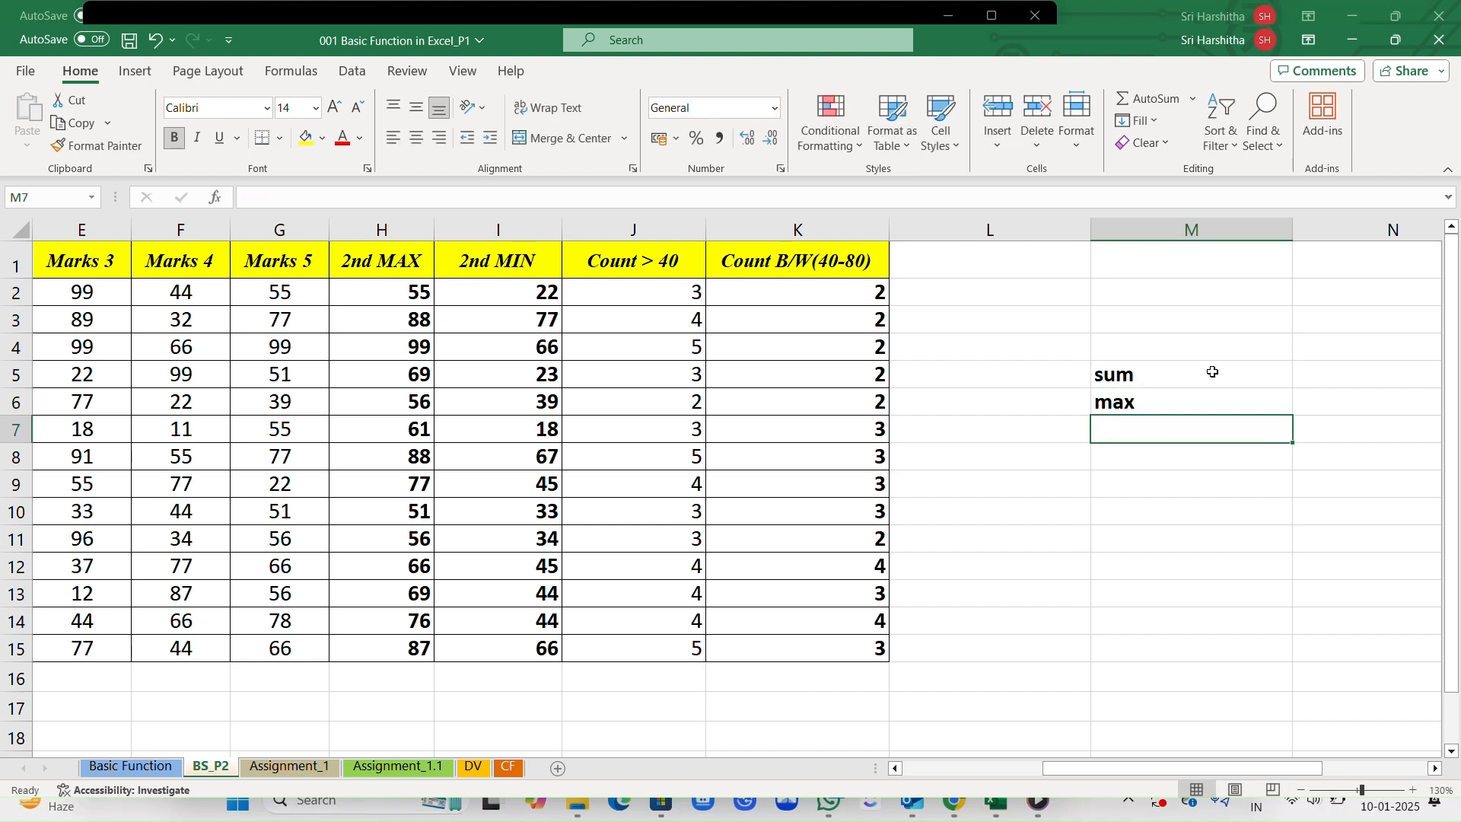
text(min)
key(Return)
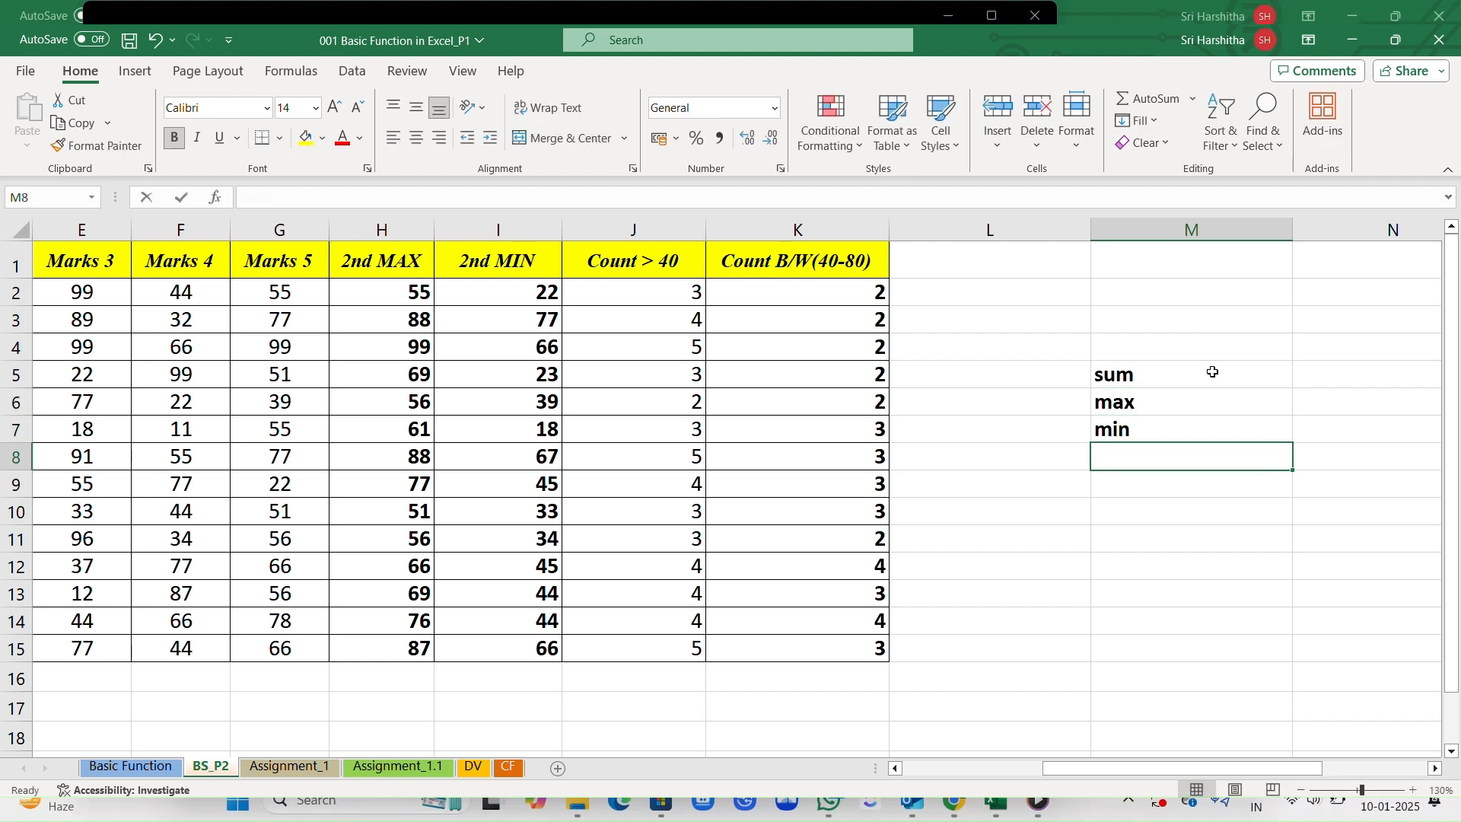
- Add average in M8 and count in M9 to the function list
key(ctrl+z)
key(Down)
text(avera)
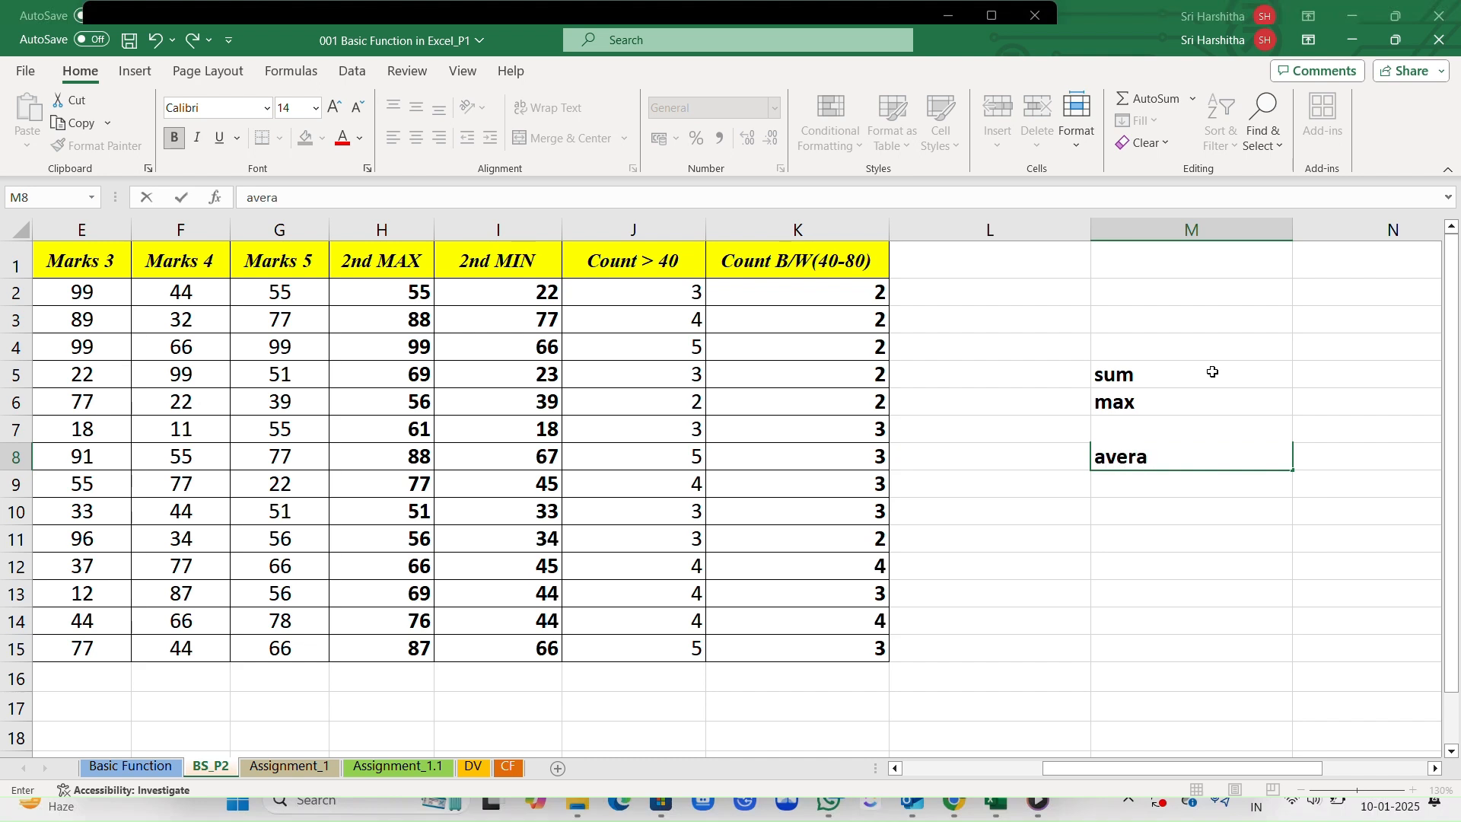
text(ge)
key(Return)
text(co)
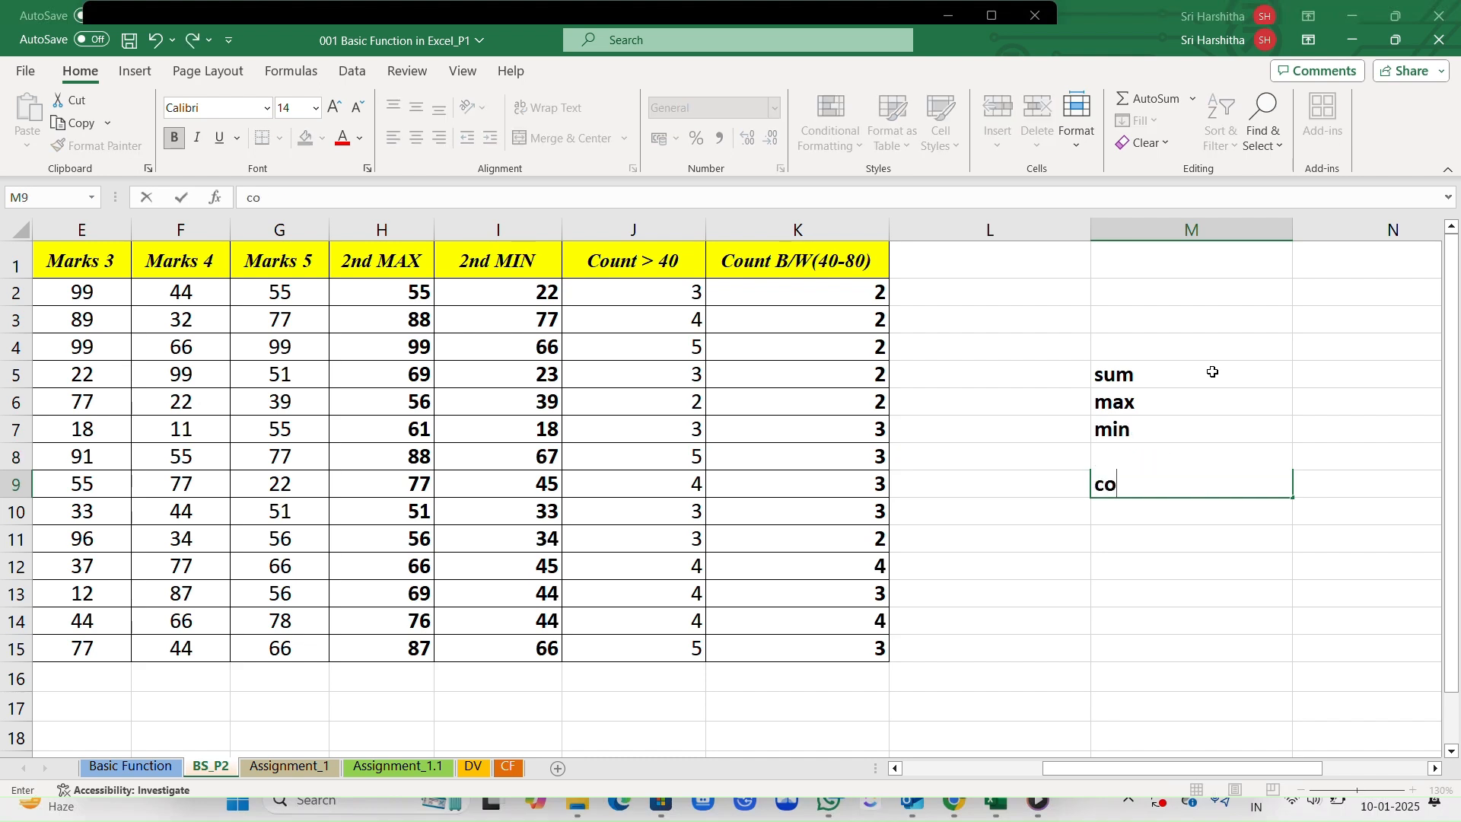
text(unt)
key(Return)
- Add large in M10 and small in M11 to the function list
text(l)
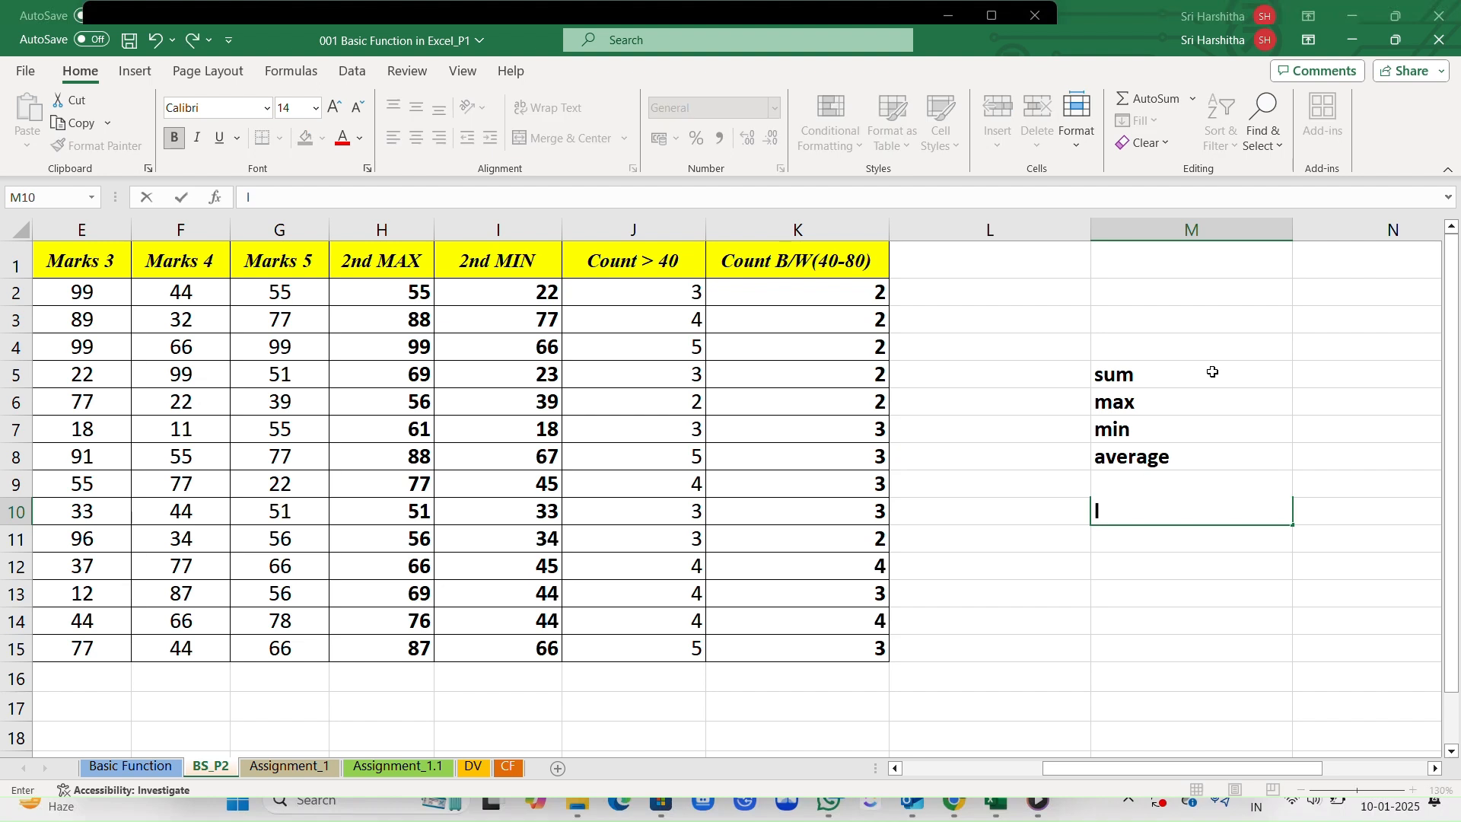
text(arge)
key(Return)
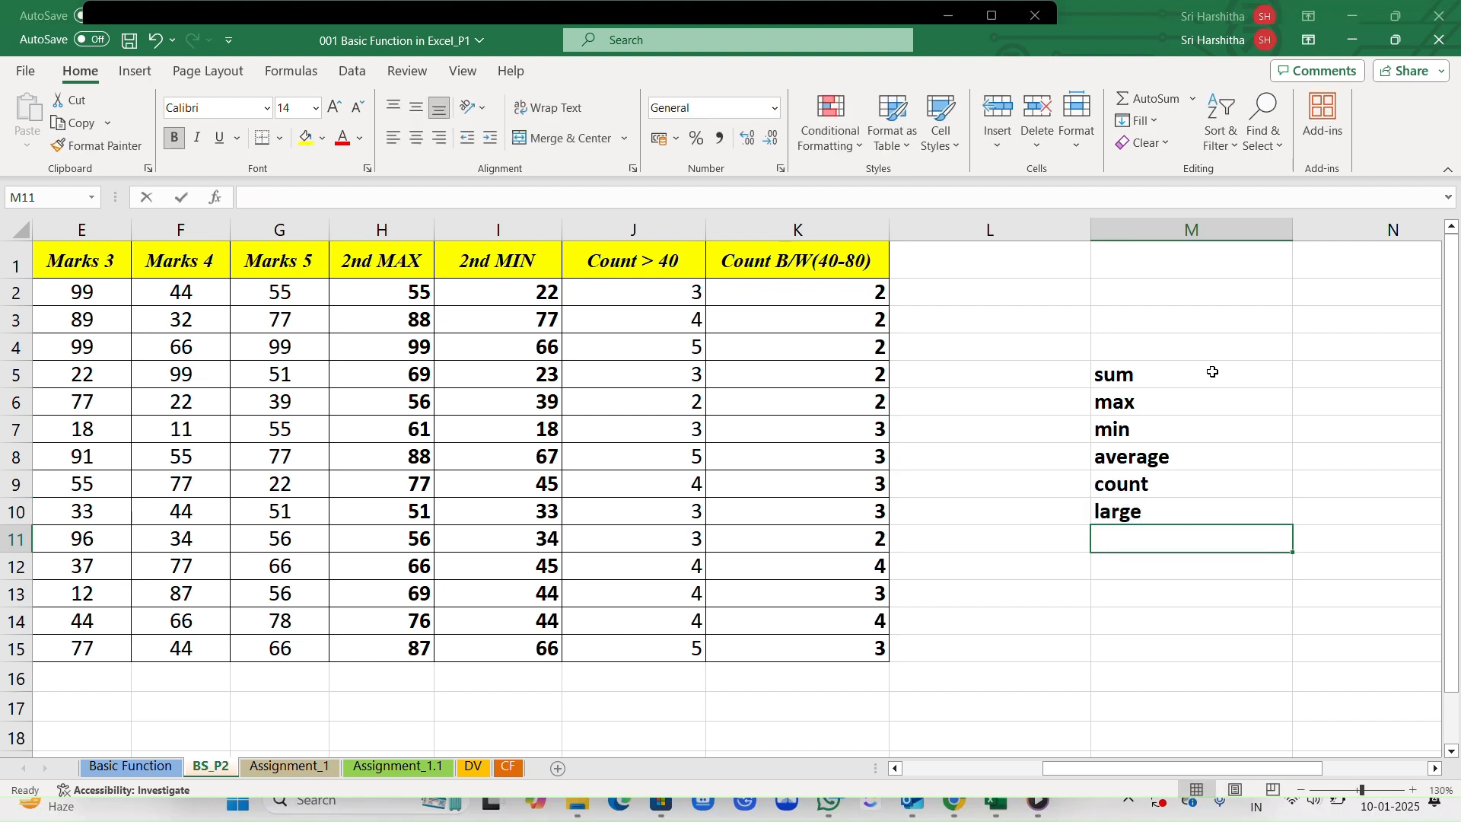
text(small)
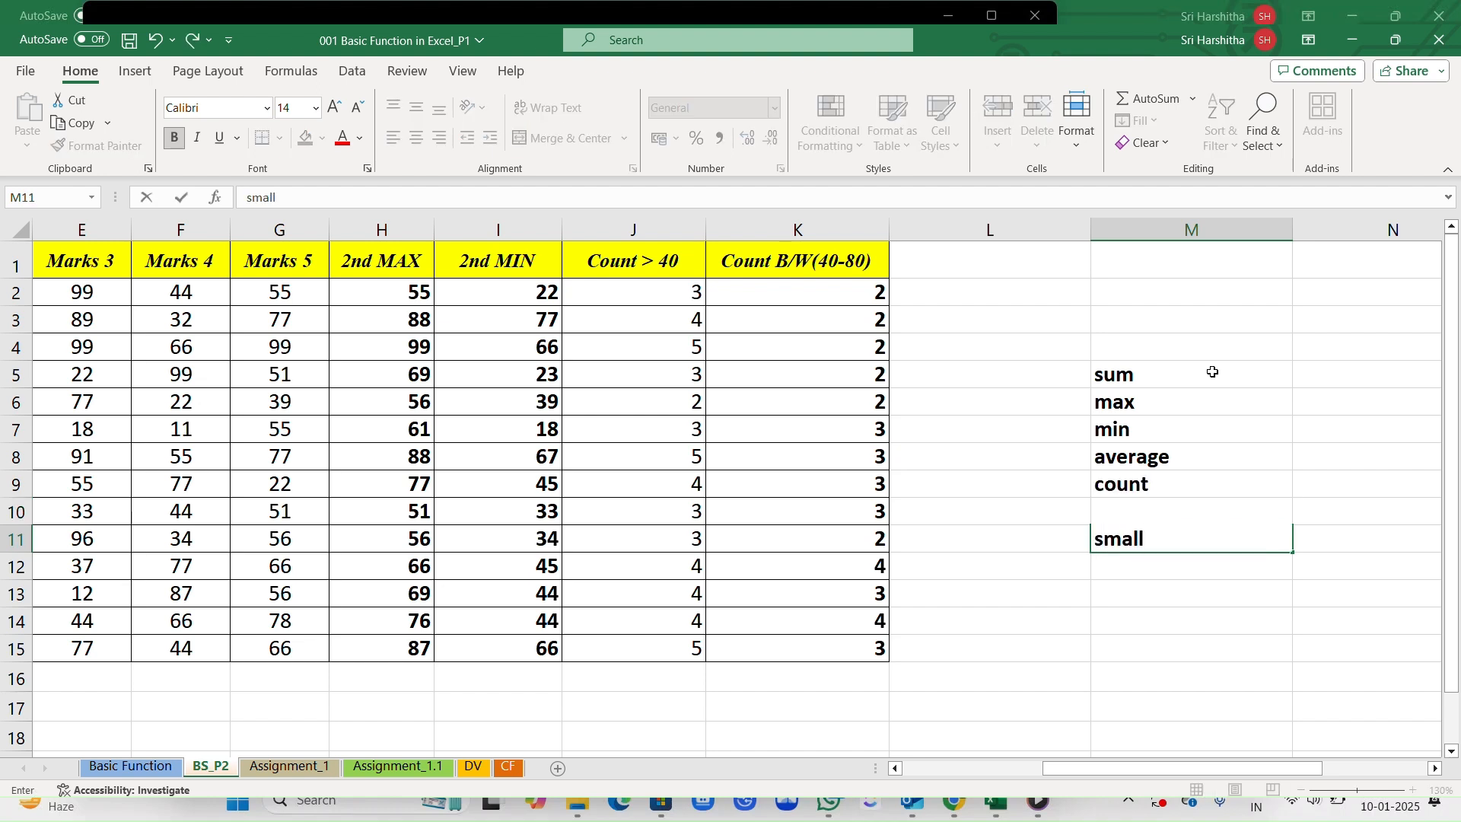
key(Return)
- Finish the function list with countifs>40 in M12 and countifs>40<80 in M13
text(count)
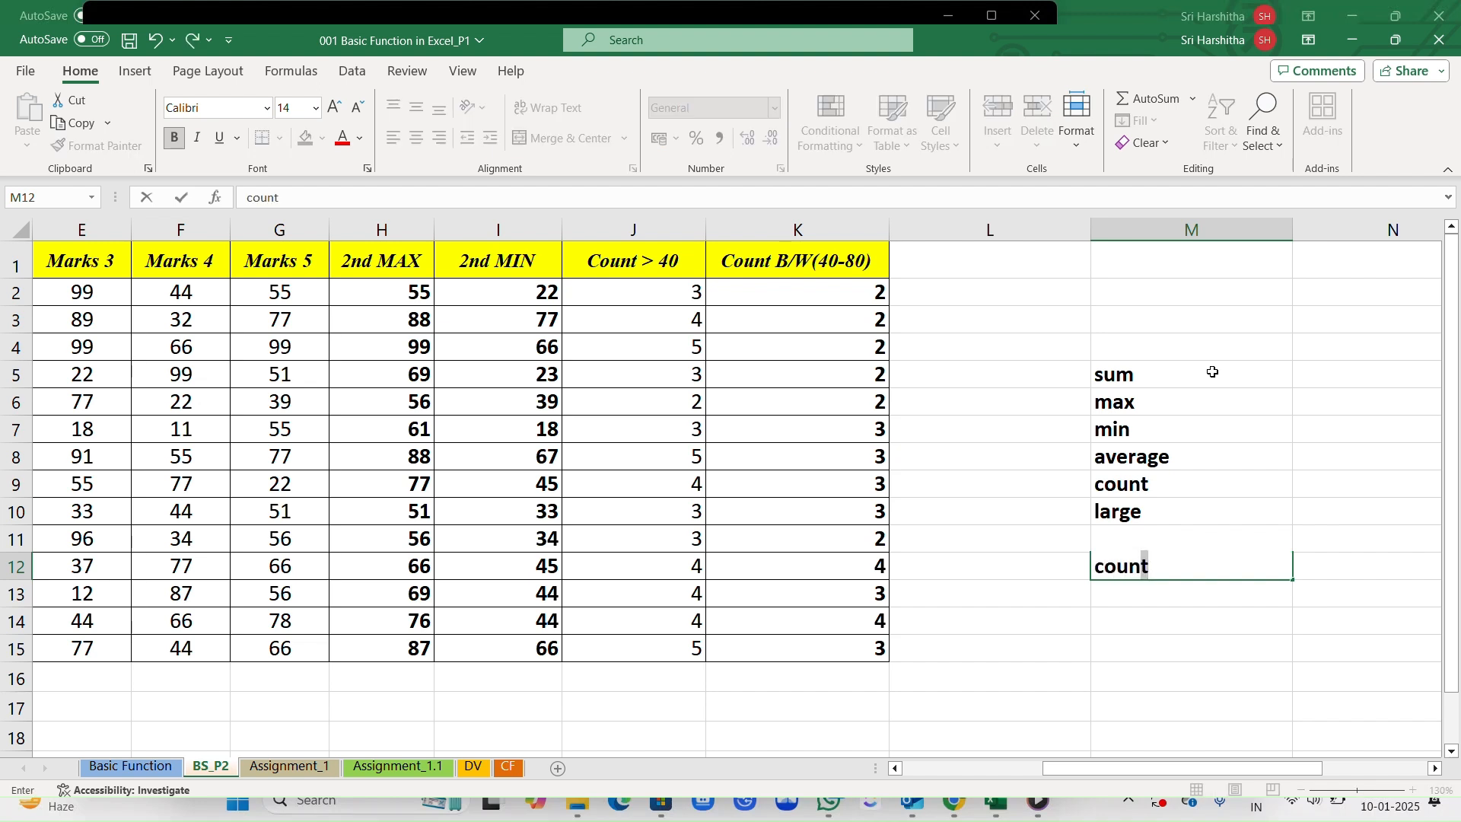
text(ifs>40)
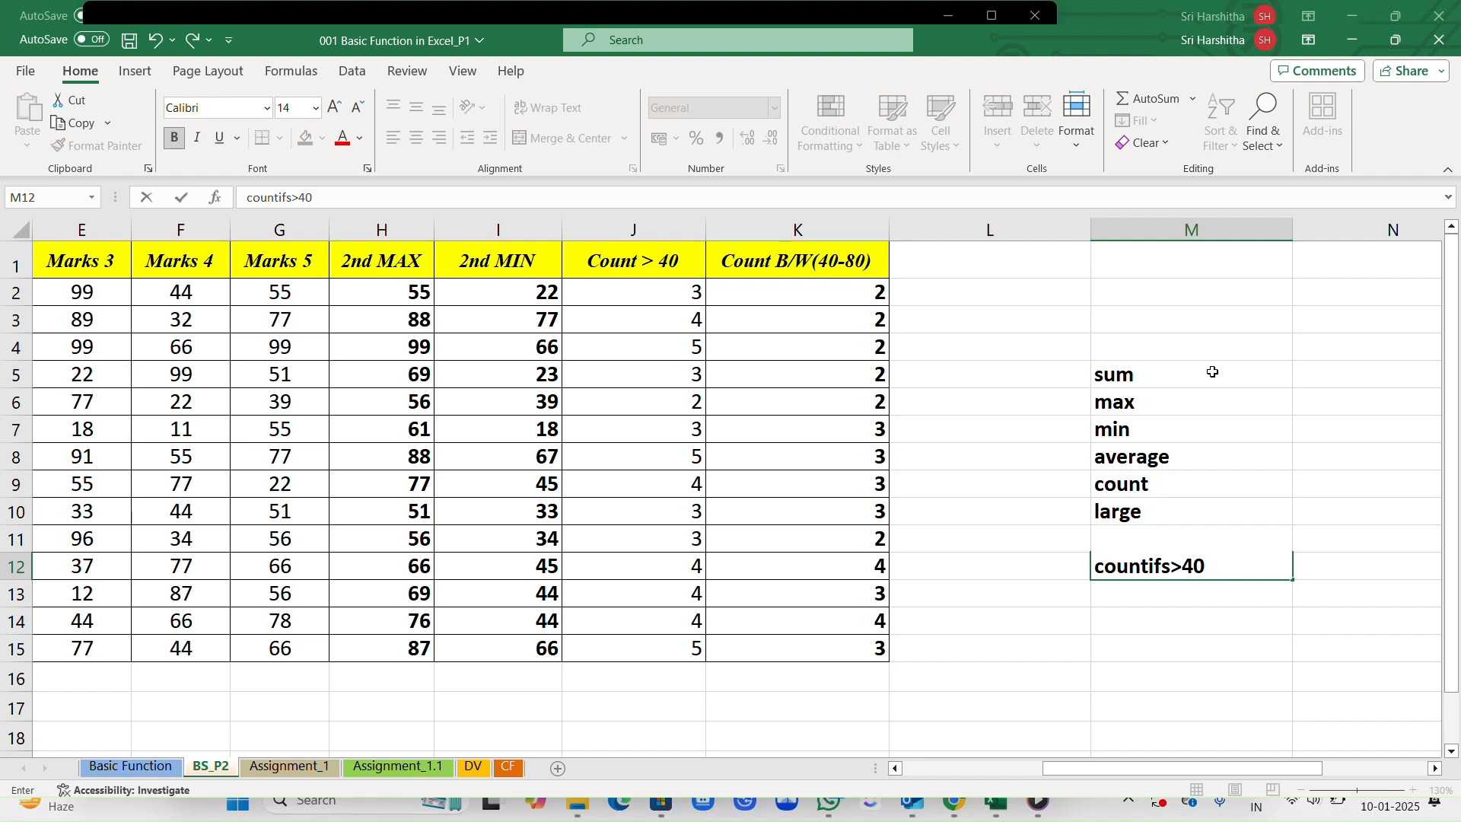
key(Return)
text(countif)
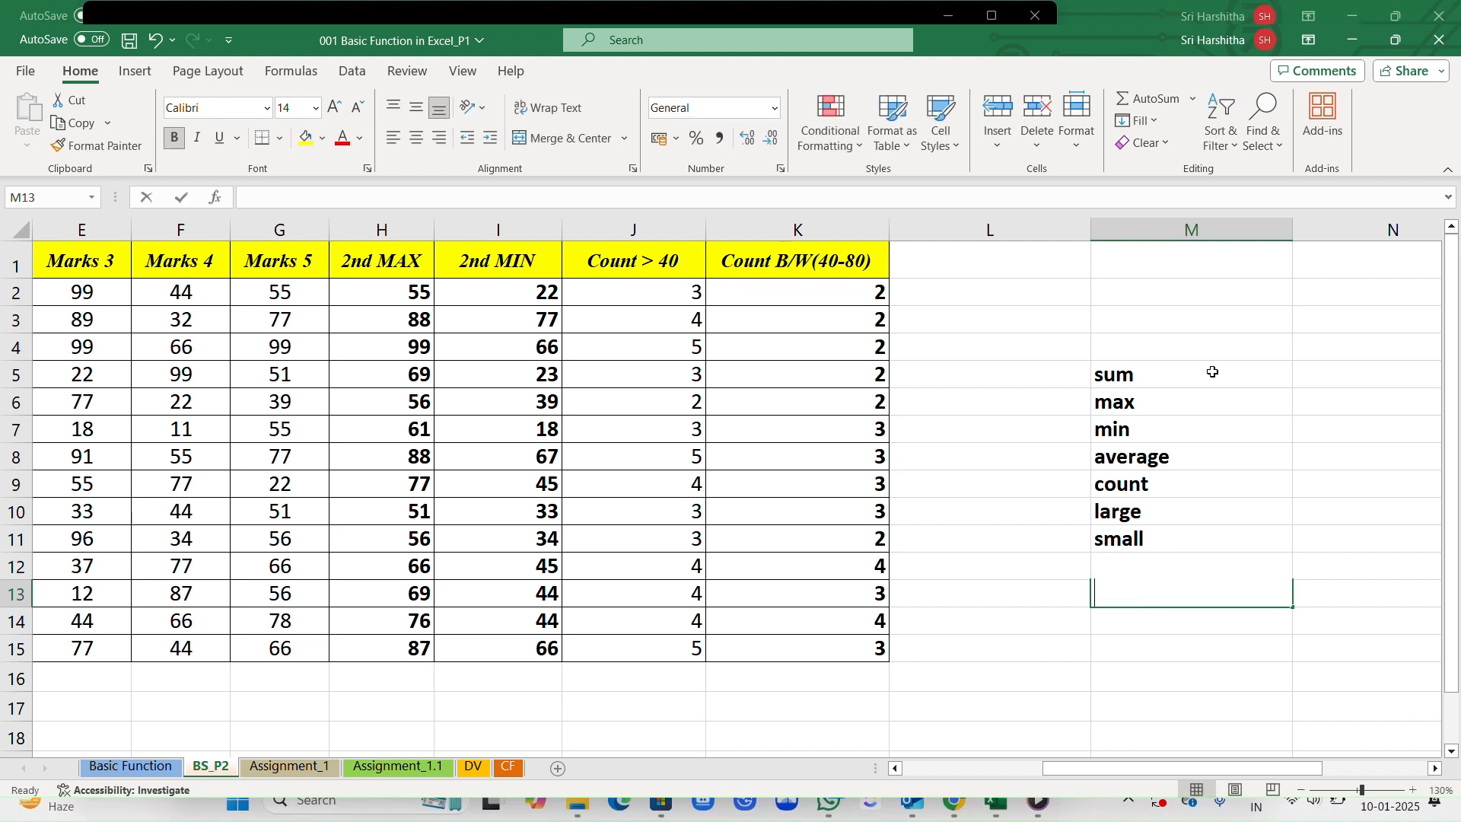
text(s>40)
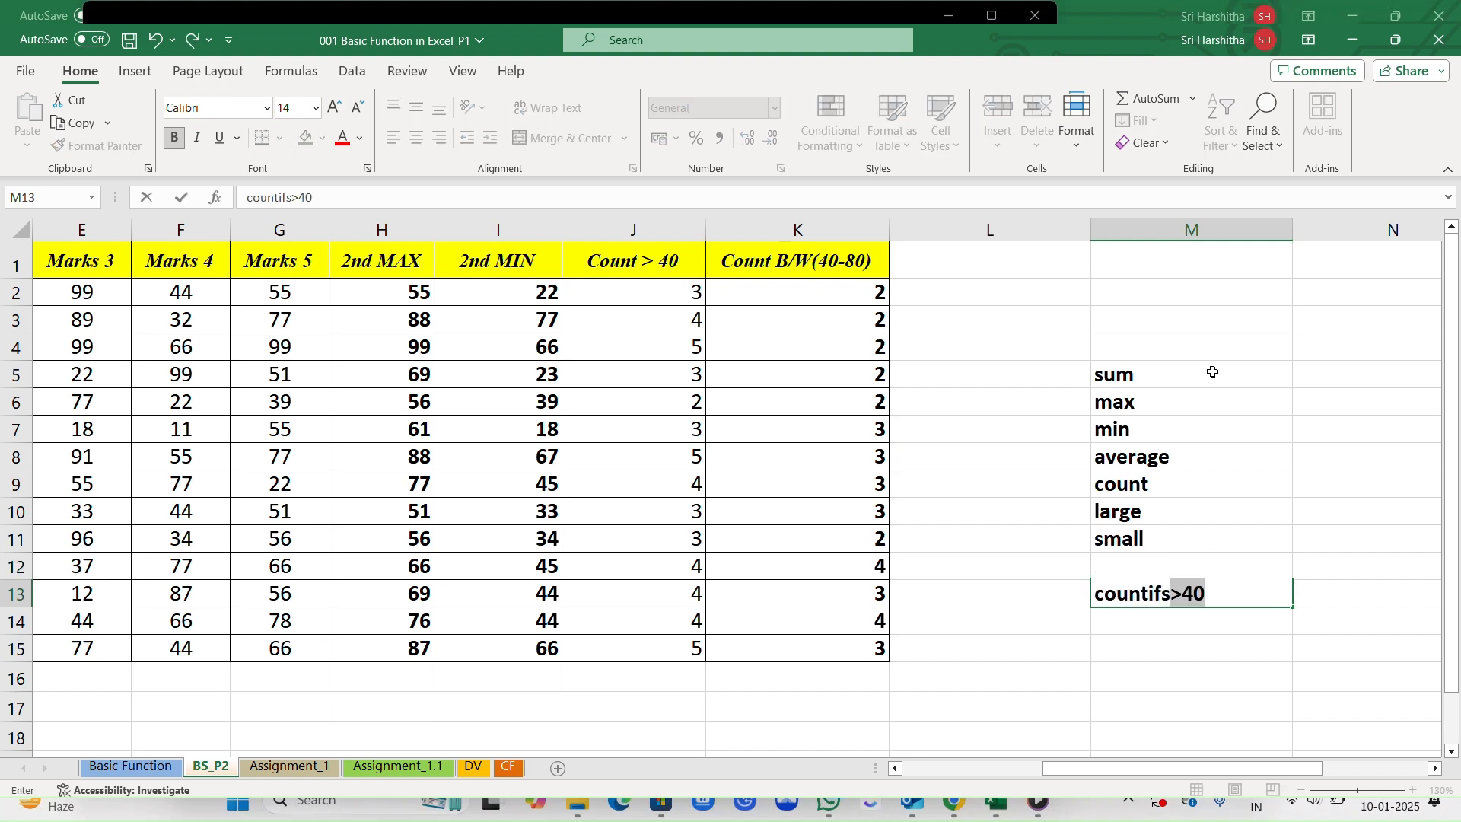
text(<80)
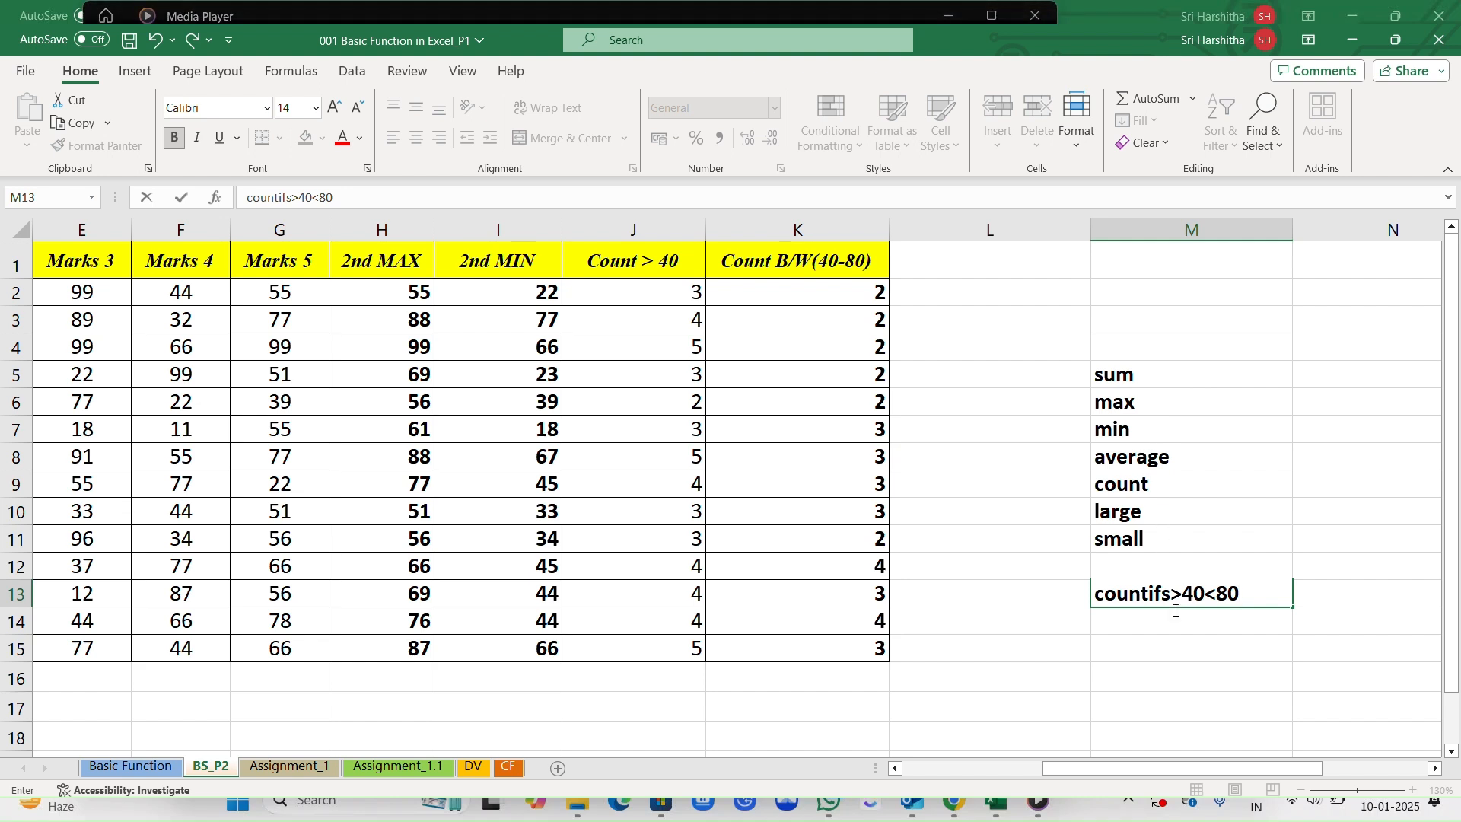
key(Return)
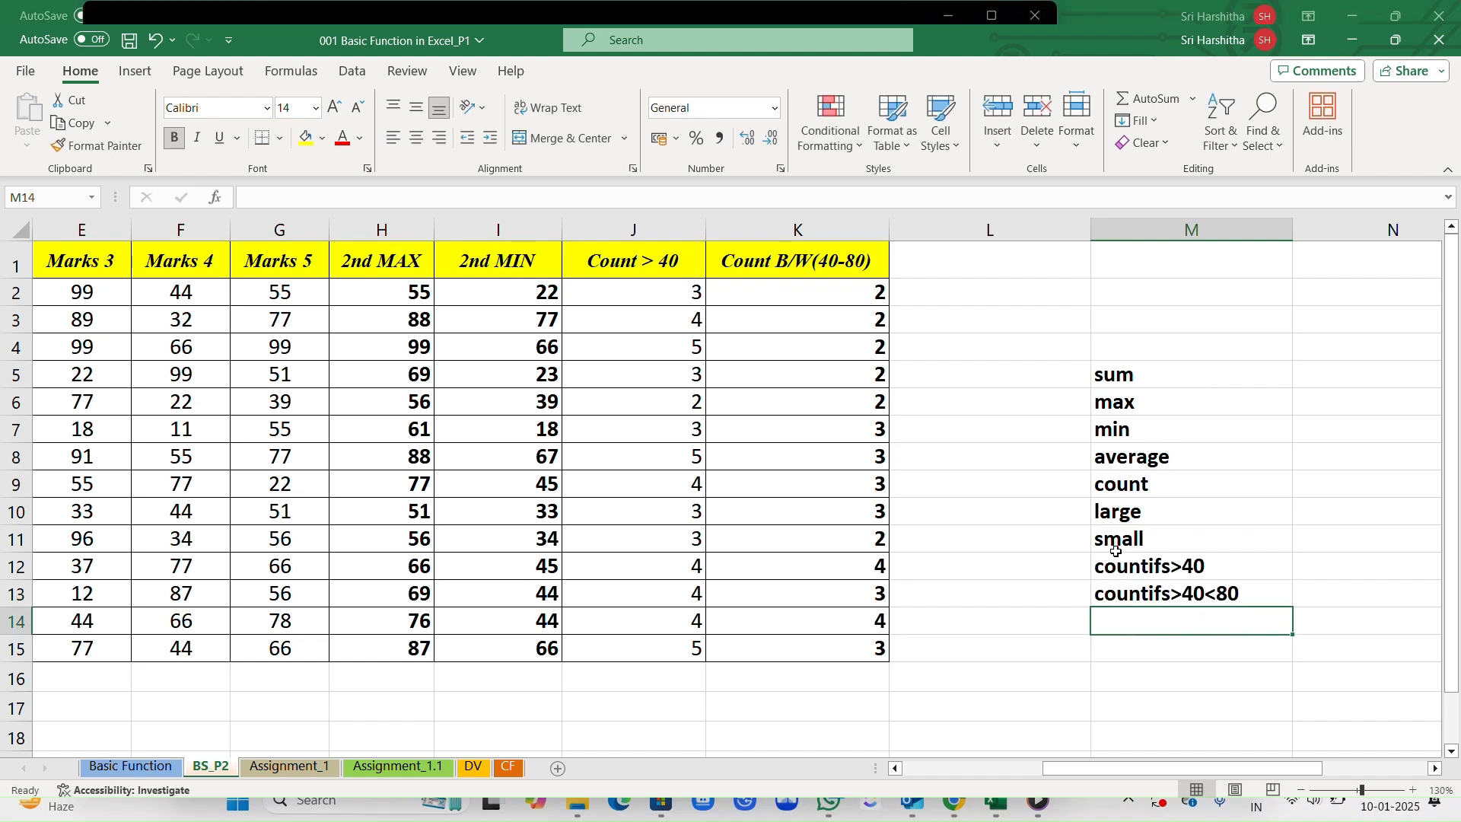